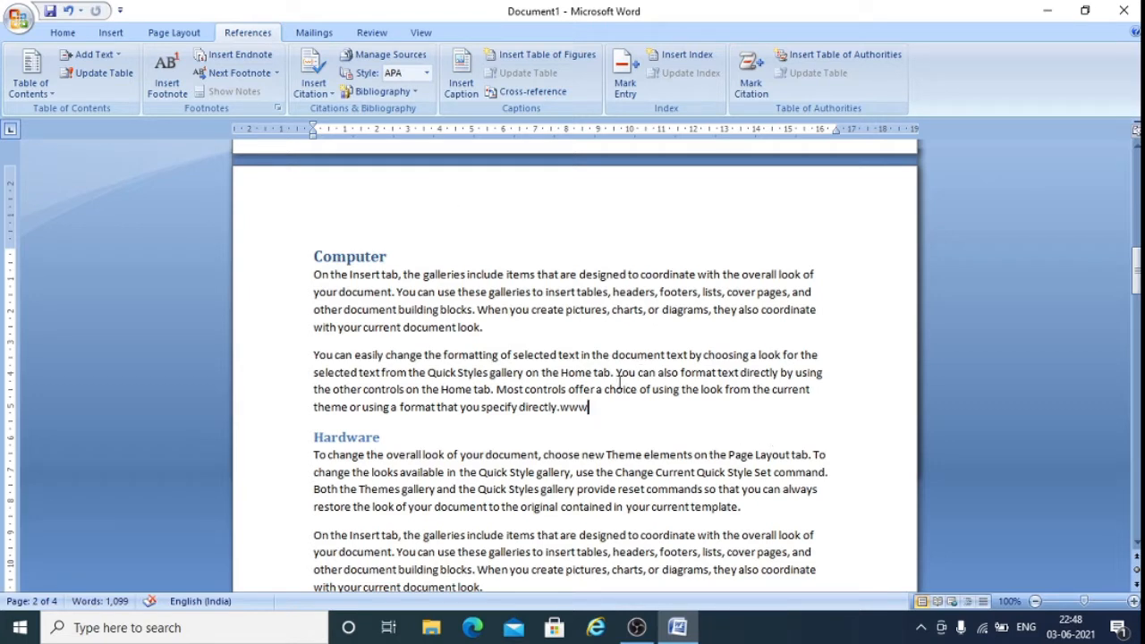
- Insert a footnote after "www" at the end of the Computer section, reading "World wide web"
left_click_drag(588, 407, 564, 407)
left_click(575, 413)
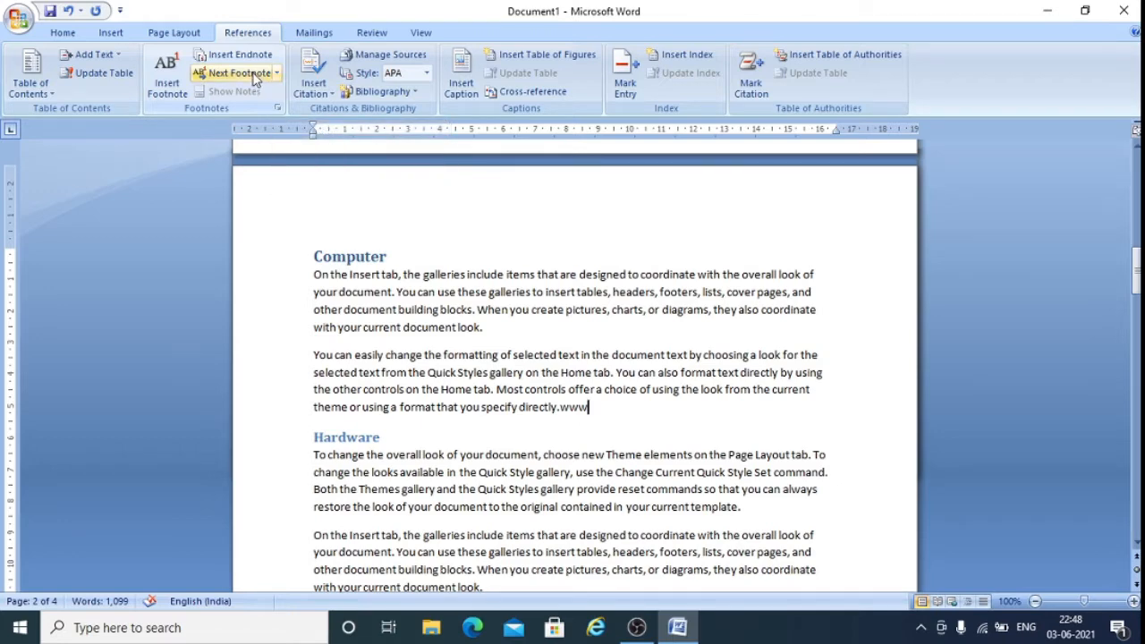
left_click(166, 75)
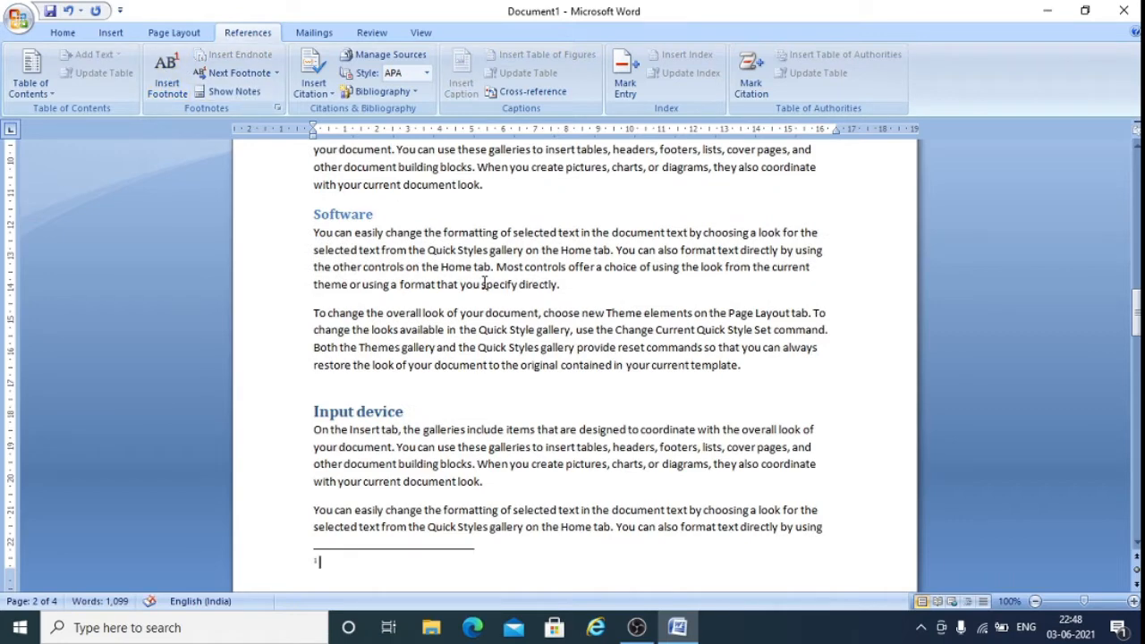
scroll(484, 283, "down", 2)
scroll(484, 283, "up", 1)
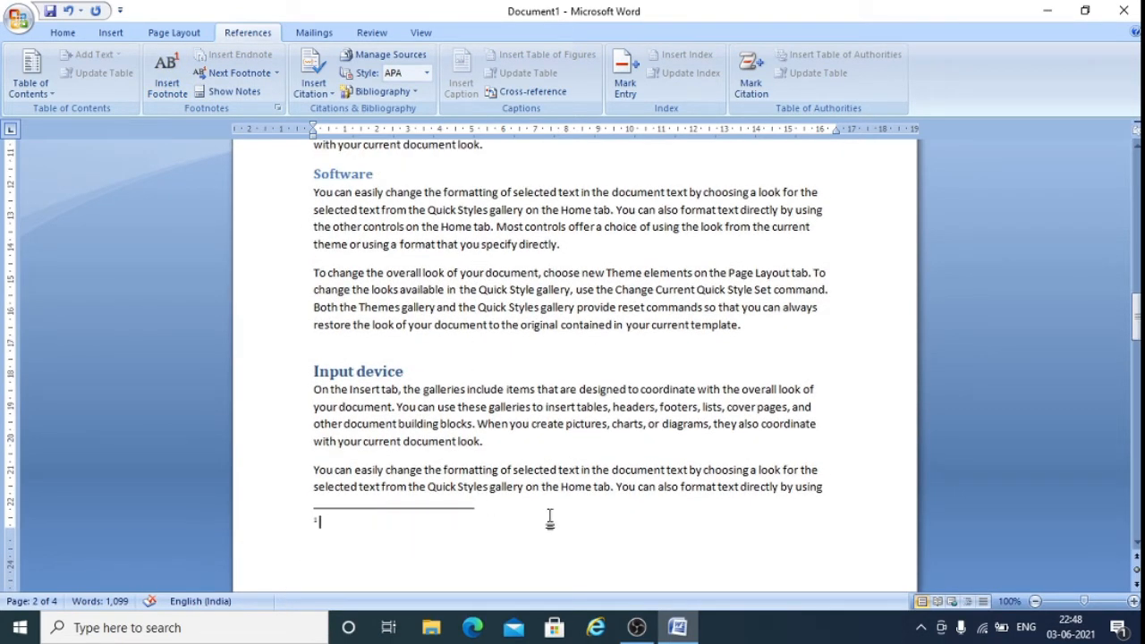
type("word")
key("BackSpace")
type("ld wide")
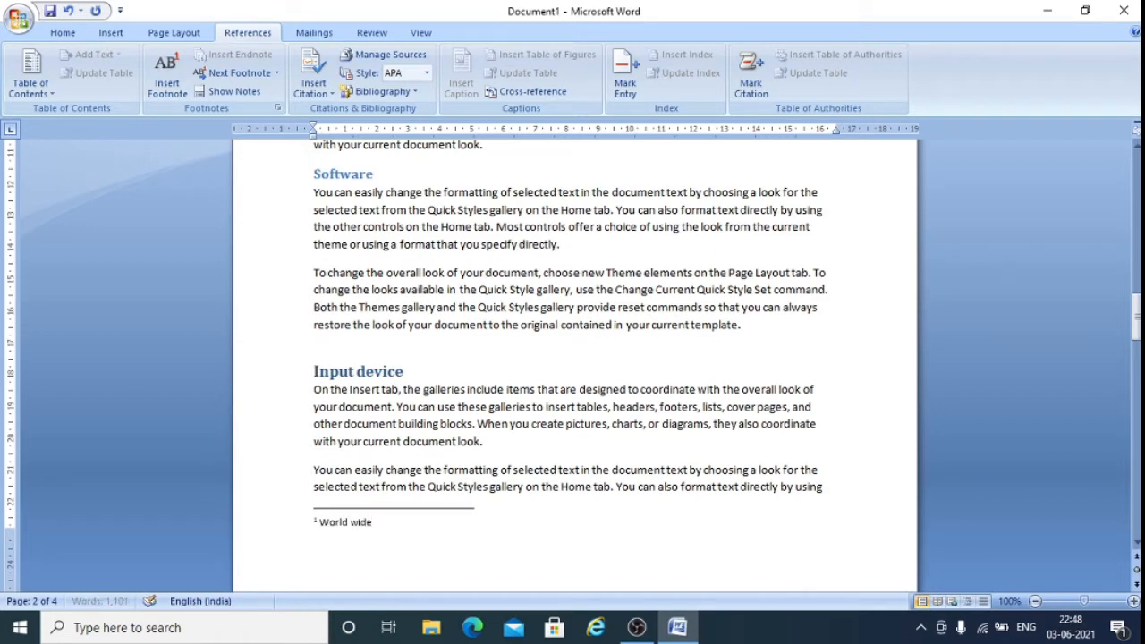
type(" web")
scroll(573, 528, "up", 7)
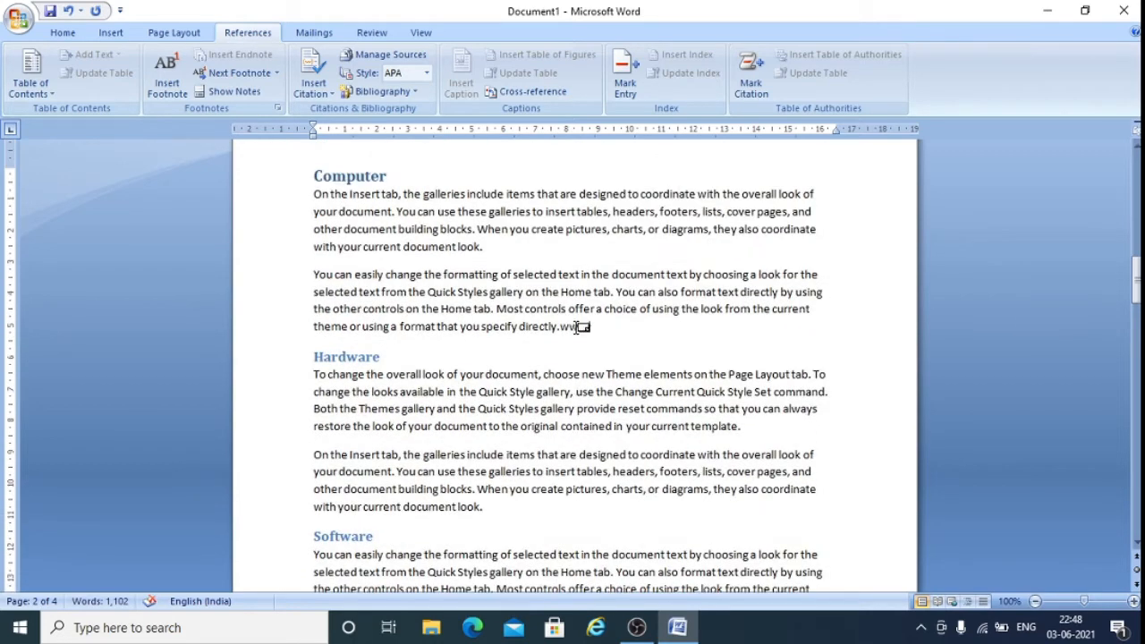
mouse_move(578, 326)
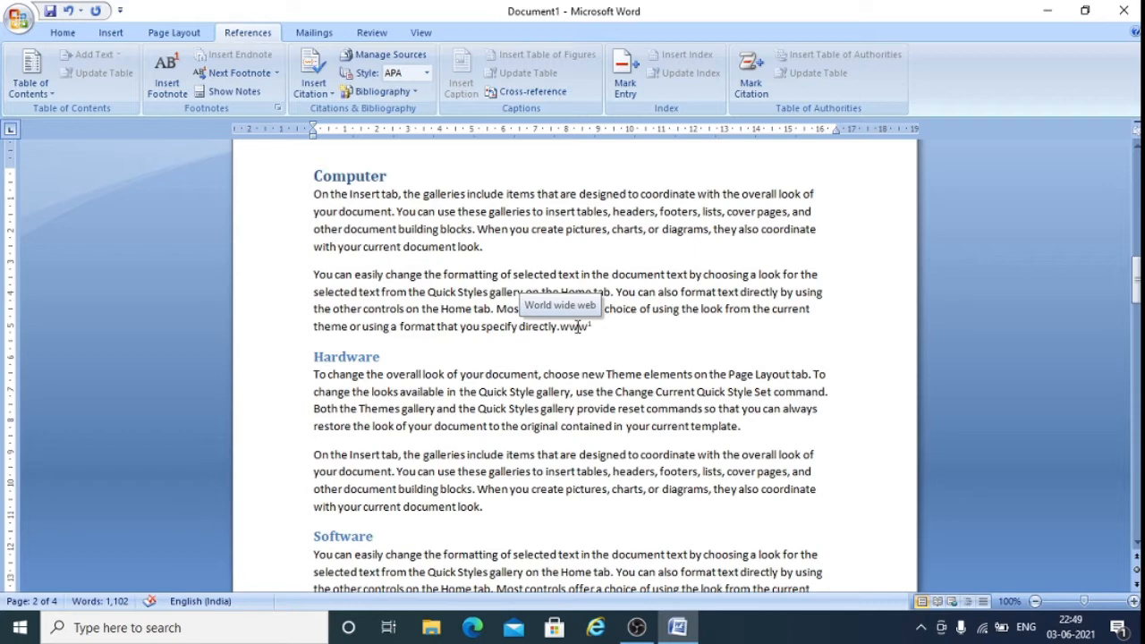
- Add the text "HTML" at the end of the Hardware section's second paragraph
scroll(607, 413, "down", 3)
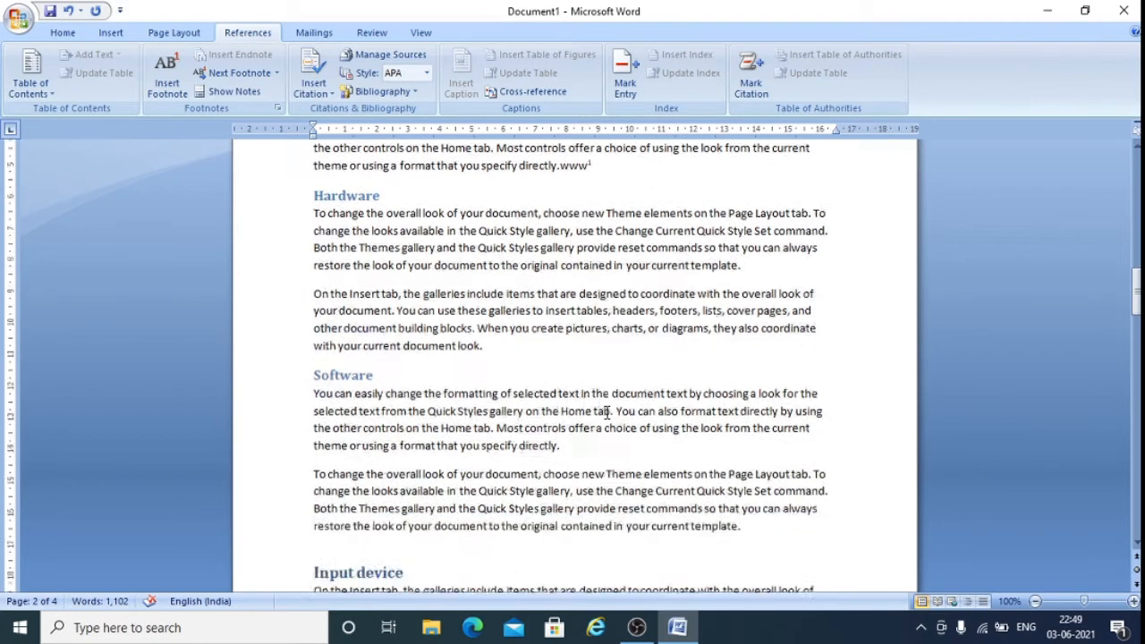
scroll(607, 413, "down", 1)
scroll(606, 413, "down", 1)
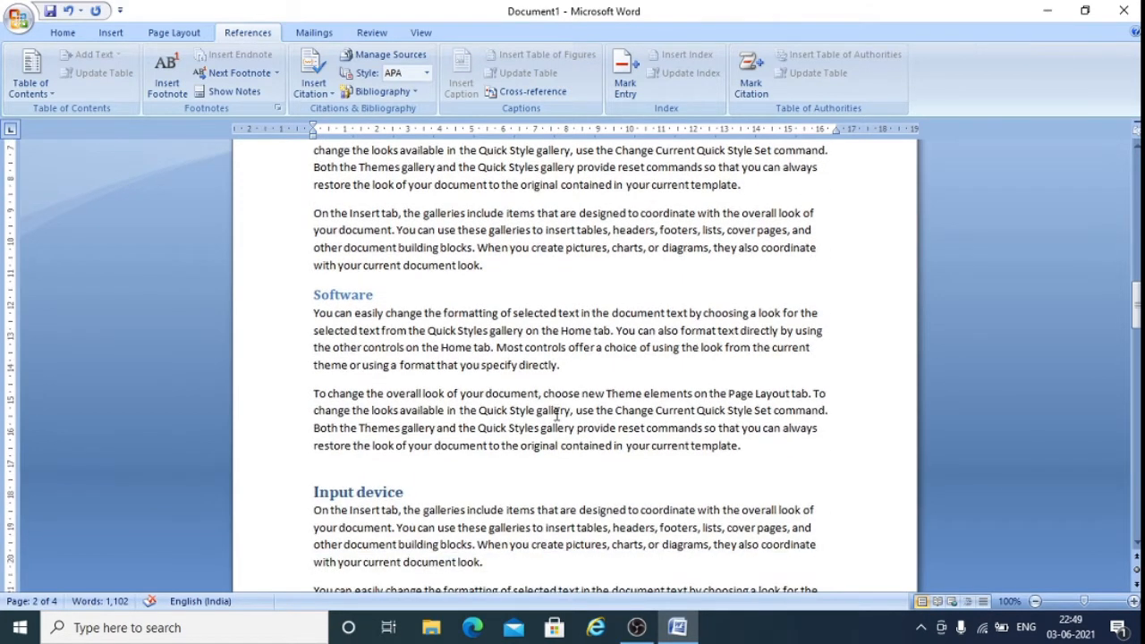
left_click(495, 267)
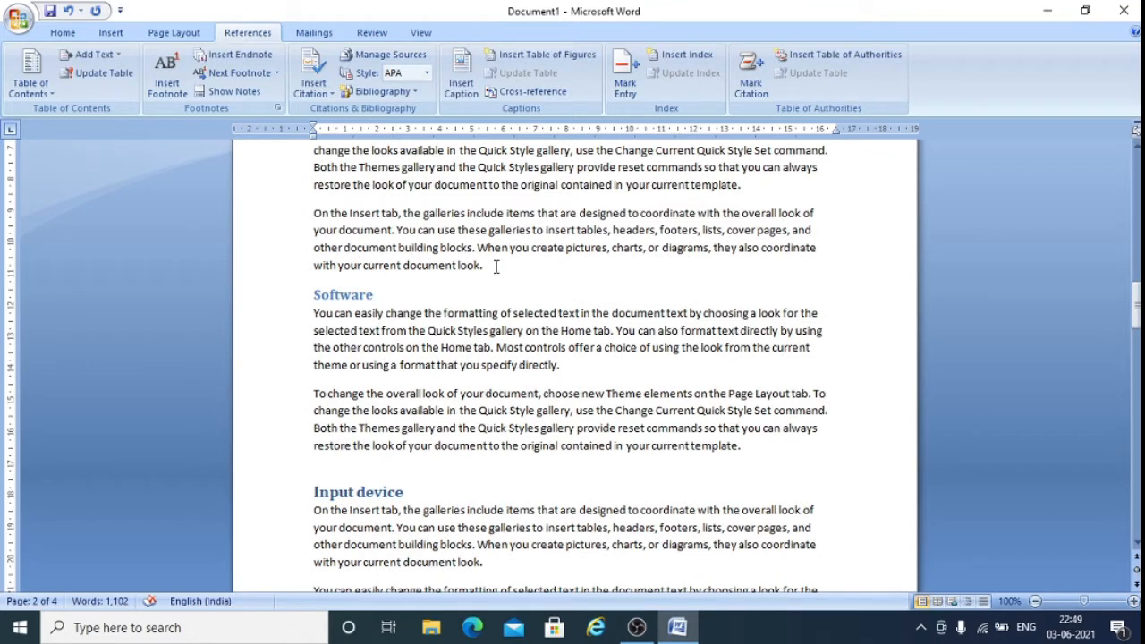
type("HTML")
- Insert a footnote after "HTML" with the text "Hyper Text Mark up Language"
left_click(175, 71)
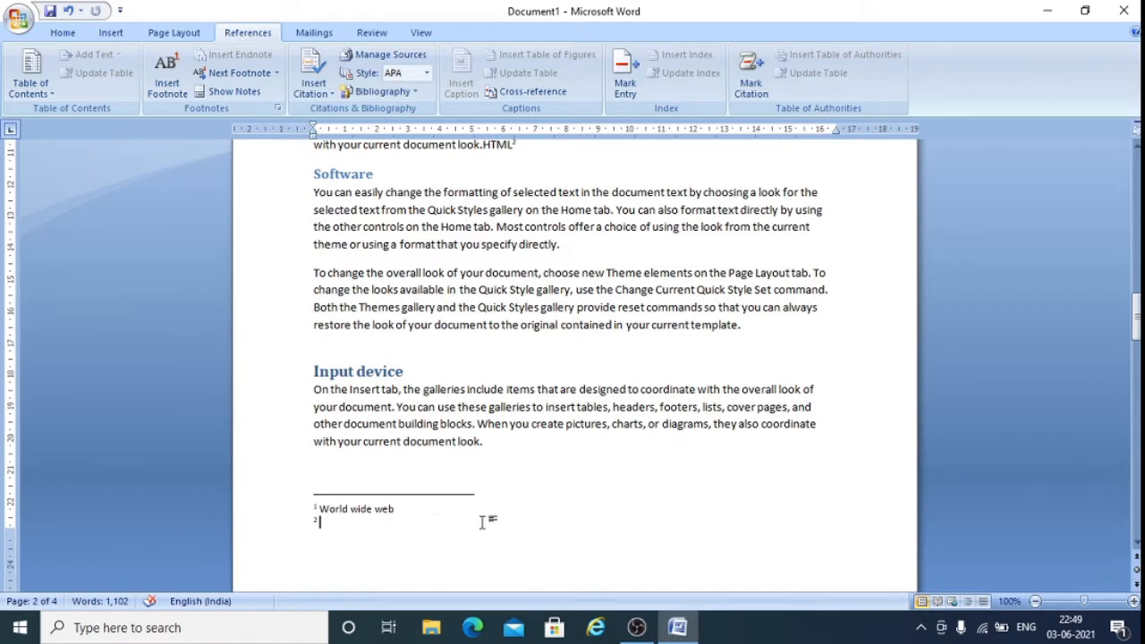
type("Hyper Text Mark up ")
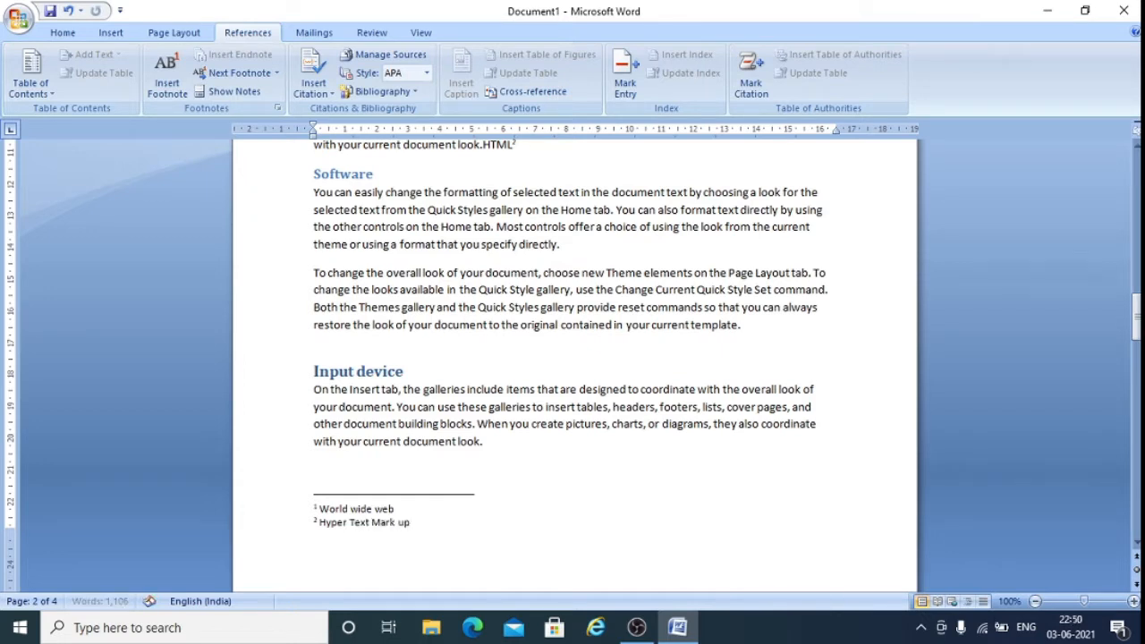
type("Language")
scroll(415, 478, "up", 4)
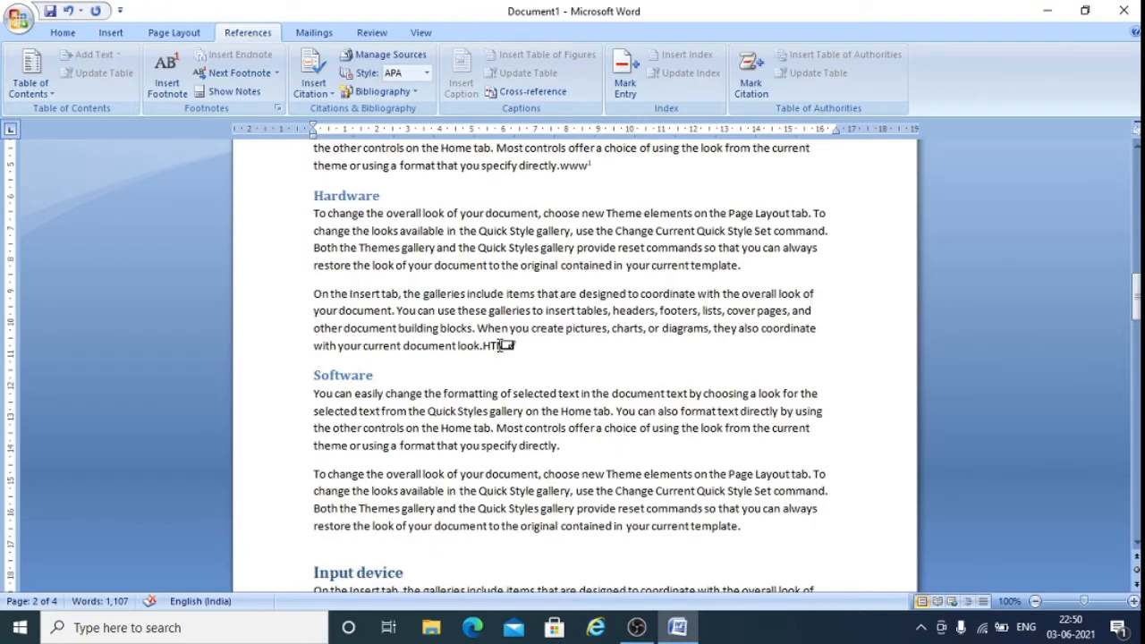
mouse_move(499, 345)
- Insert an endnote after the "Computer" heading on page 2
scroll(456, 344, "down", 6)
scroll(458, 329, "up", 7)
scroll(458, 329, "up", 10)
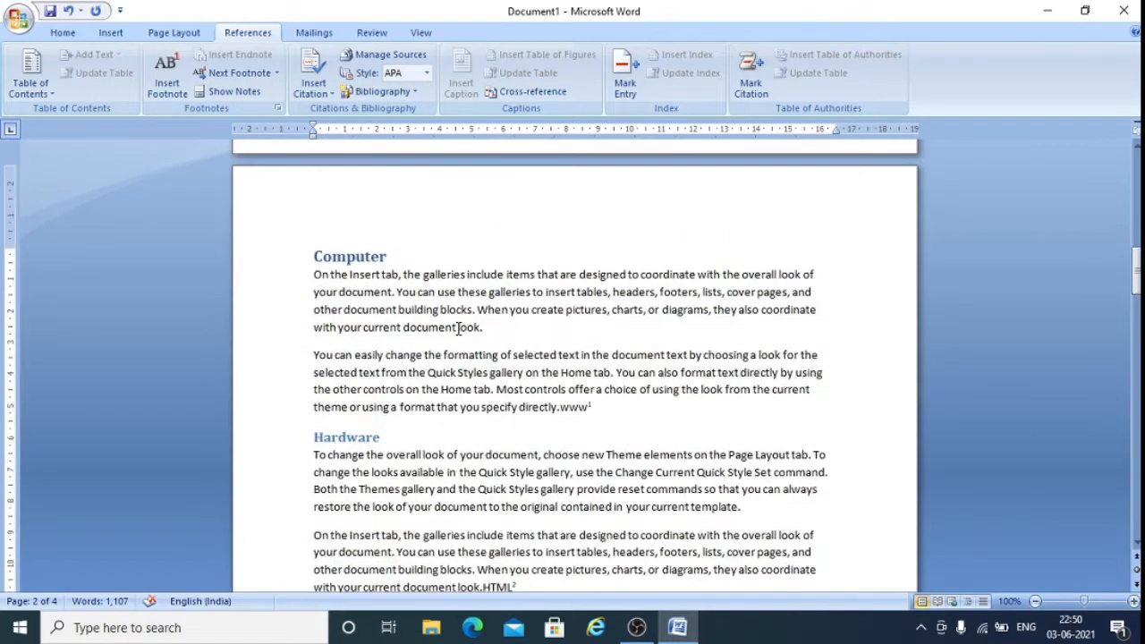
scroll(457, 325, "down", 5)
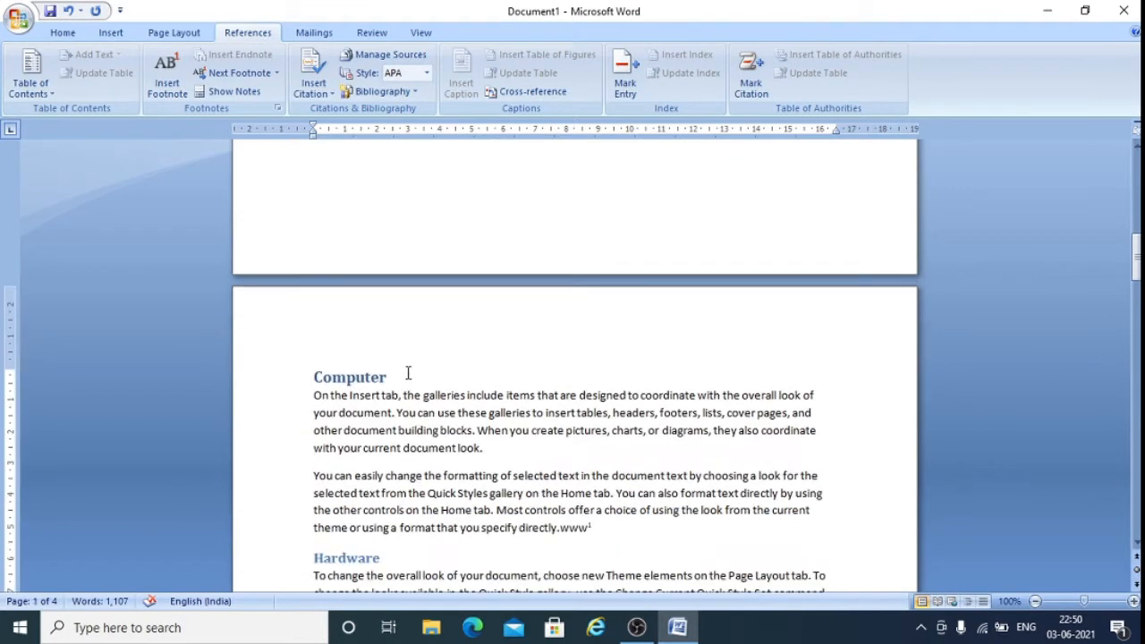
left_click(391, 376)
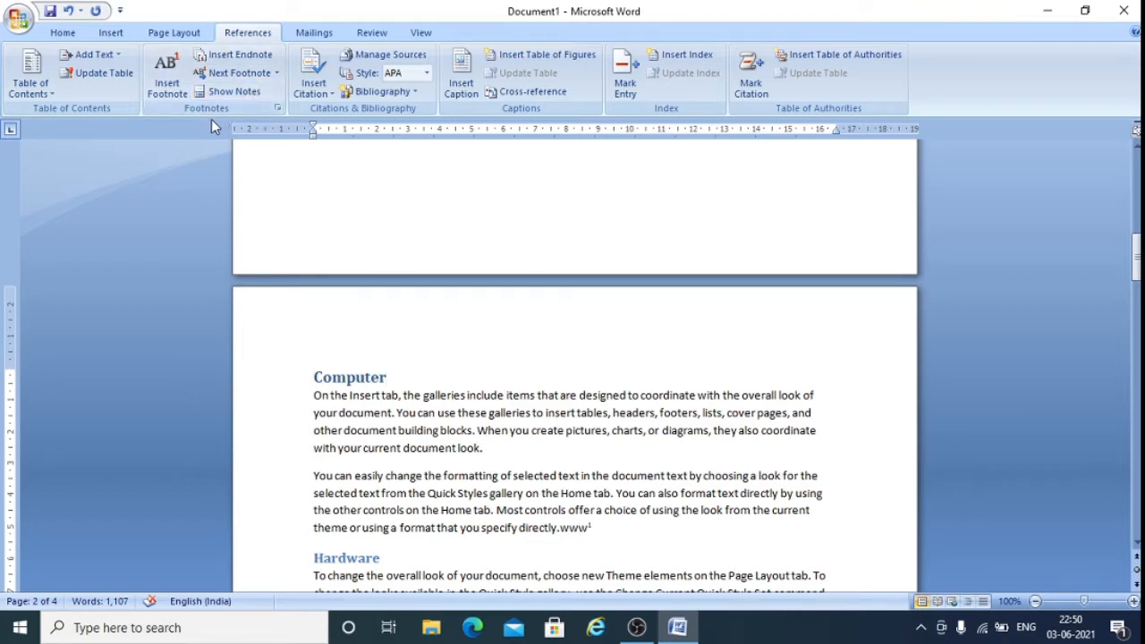
left_click(249, 59)
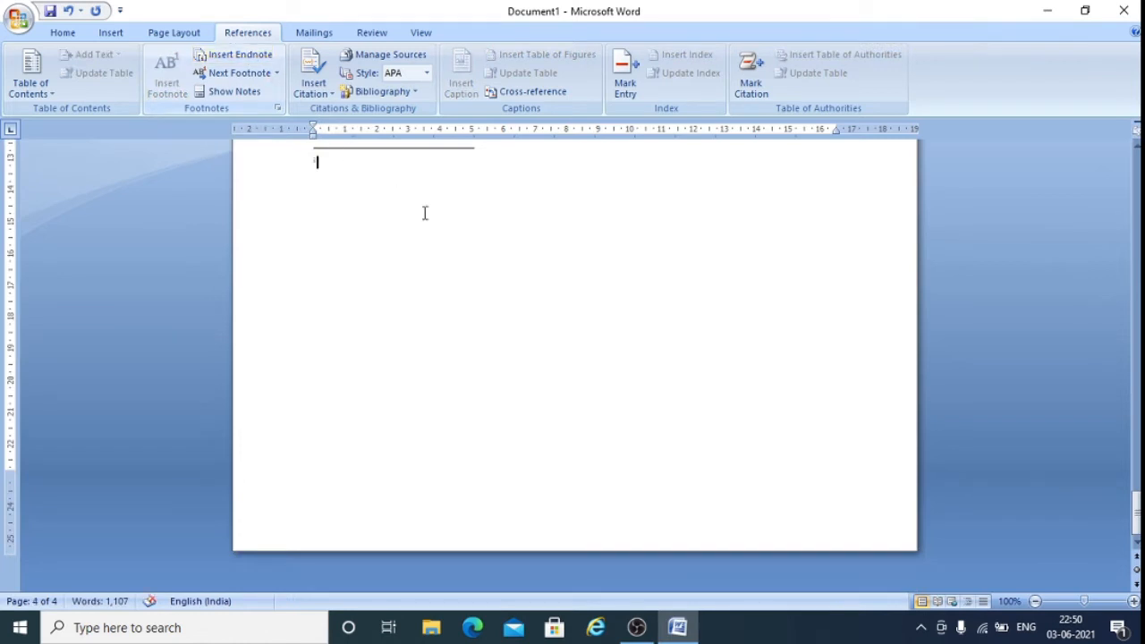
scroll(486, 292, "up", 7)
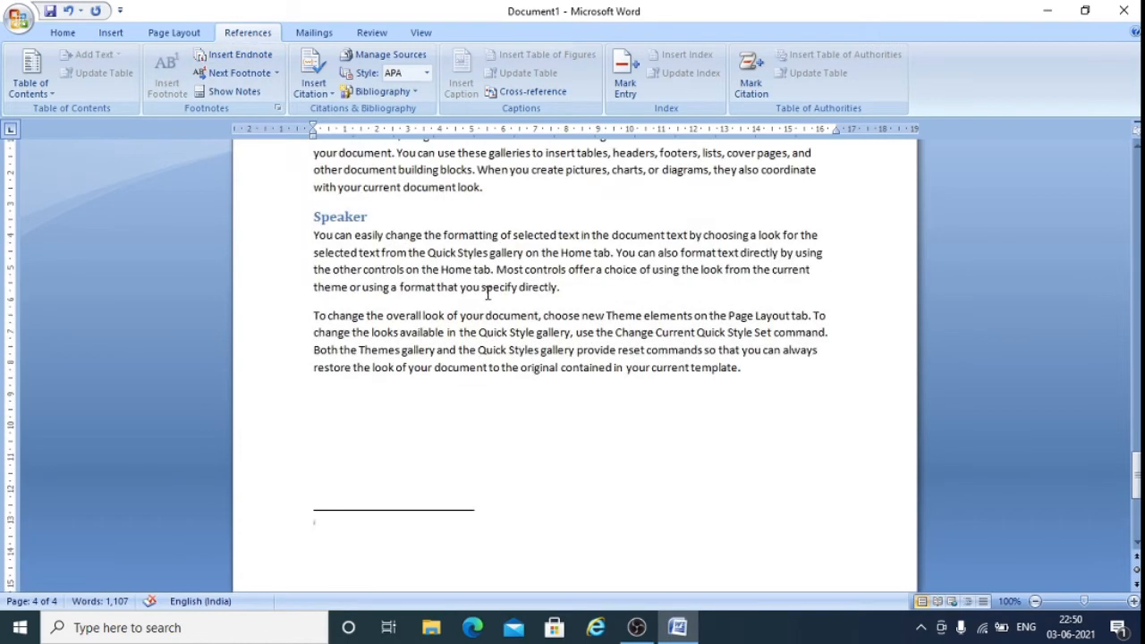
scroll(487, 294, "down", 2)
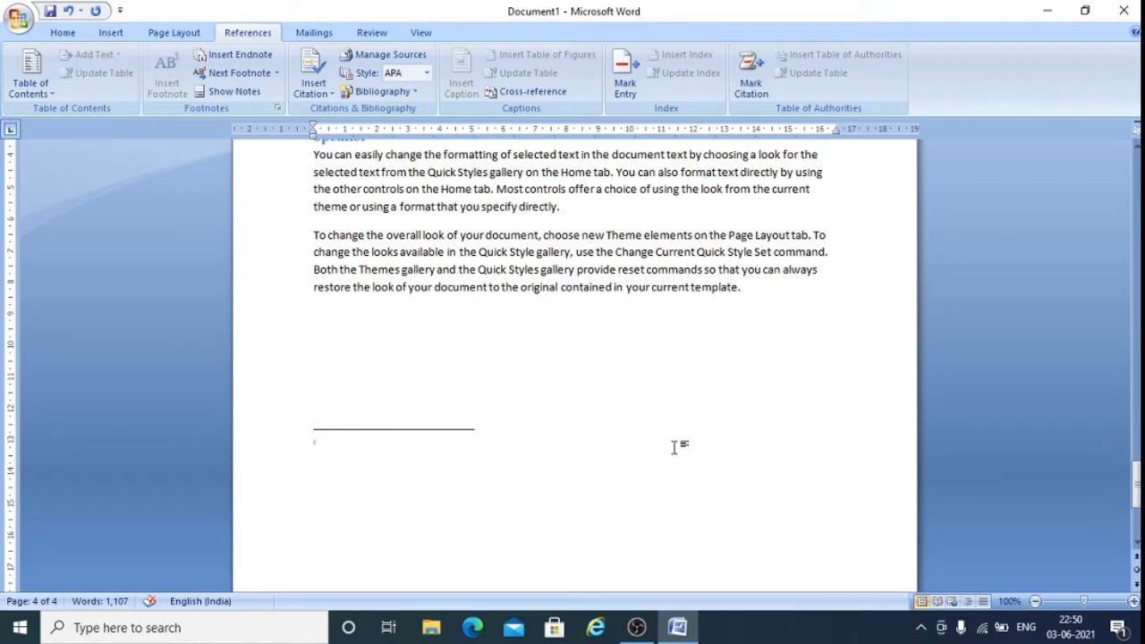
- Enter "Computer is an electronic device" as the endnote text, and check the note at the Computer heading
type("c")
type("ompu")
type("ter ")
type("is an")
type(" el")
type("e")
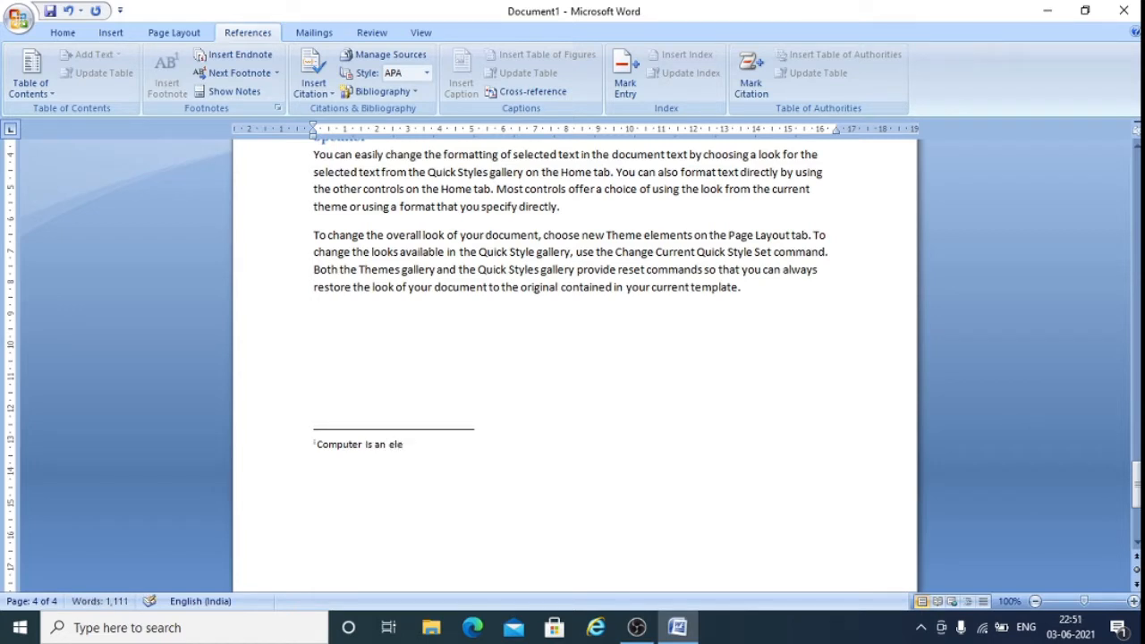
type("ctronic device")
scroll(422, 457, "up", 6)
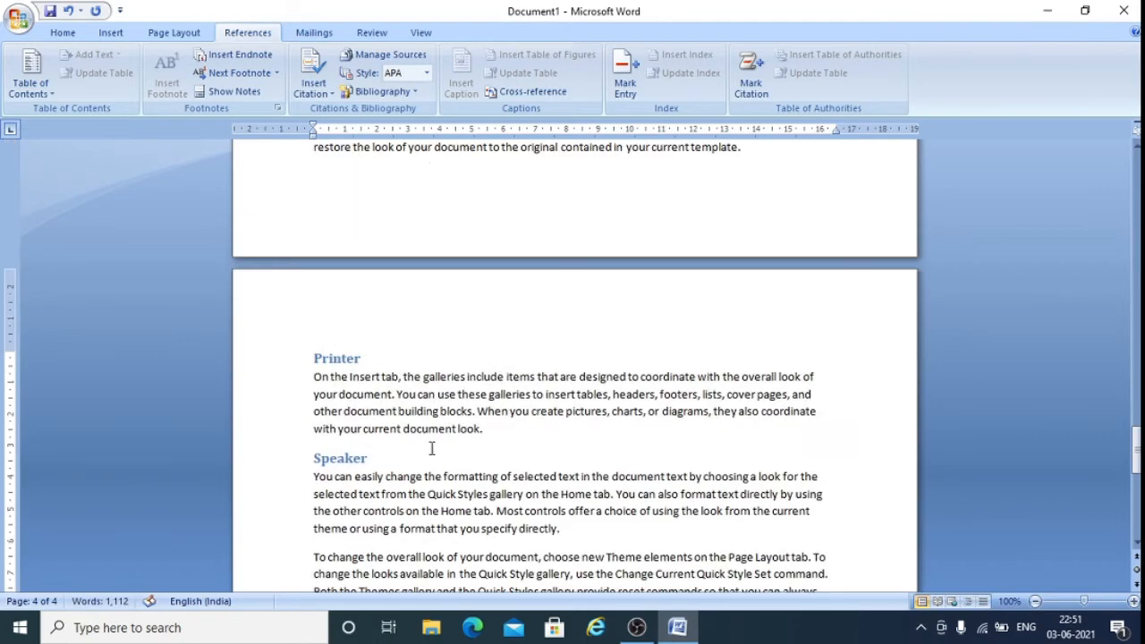
scroll(431, 449, "up", 15)
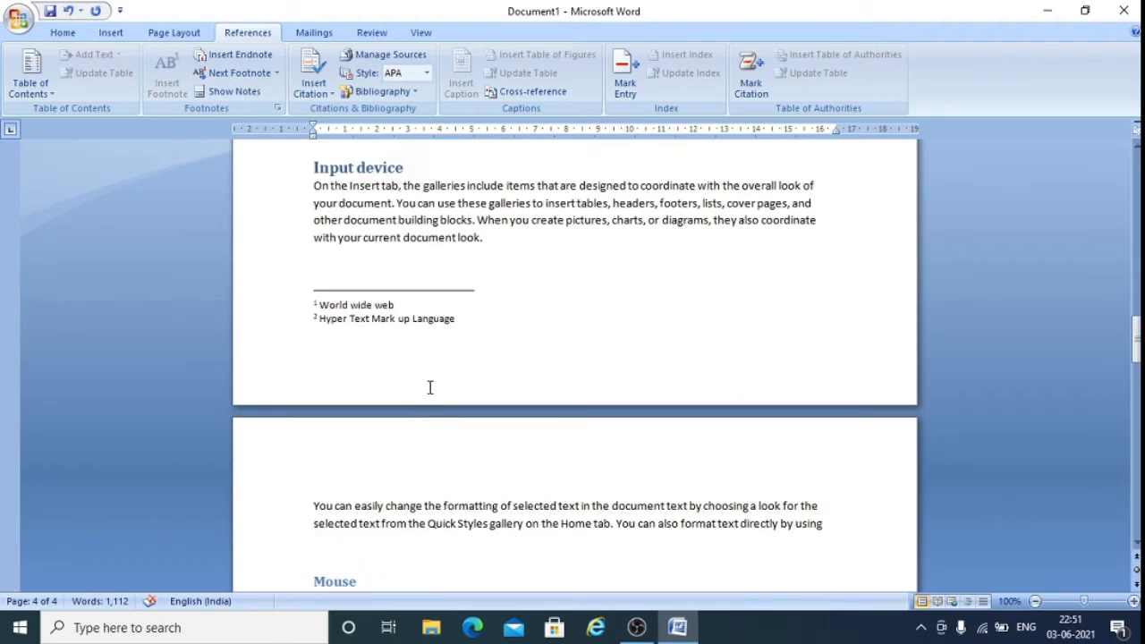
scroll(429, 387, "up", 15)
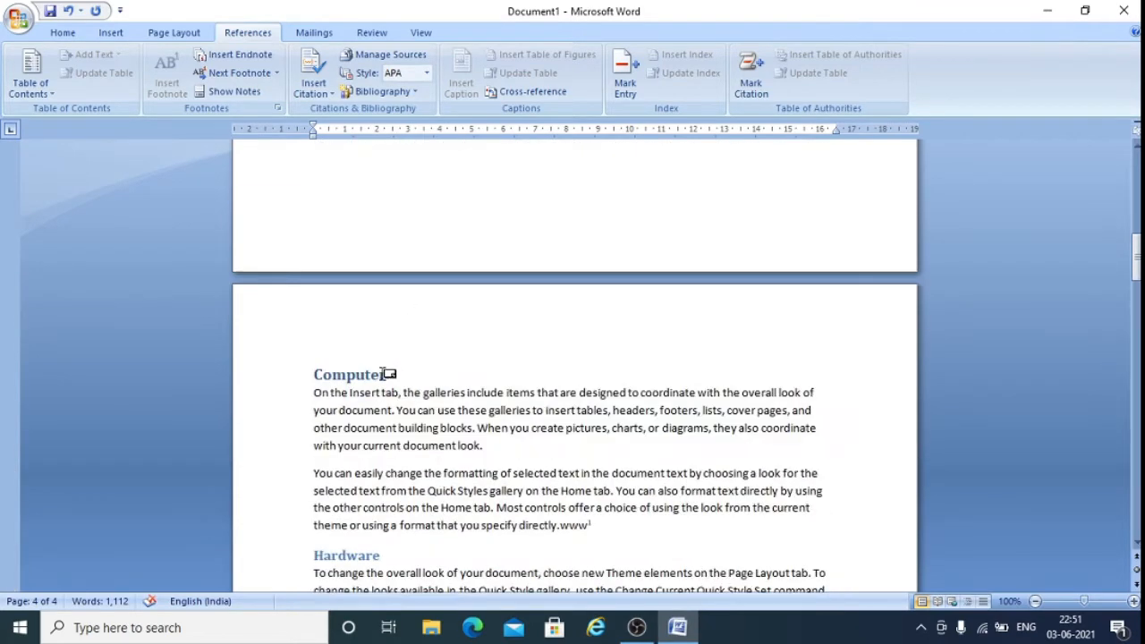
mouse_move(375, 376)
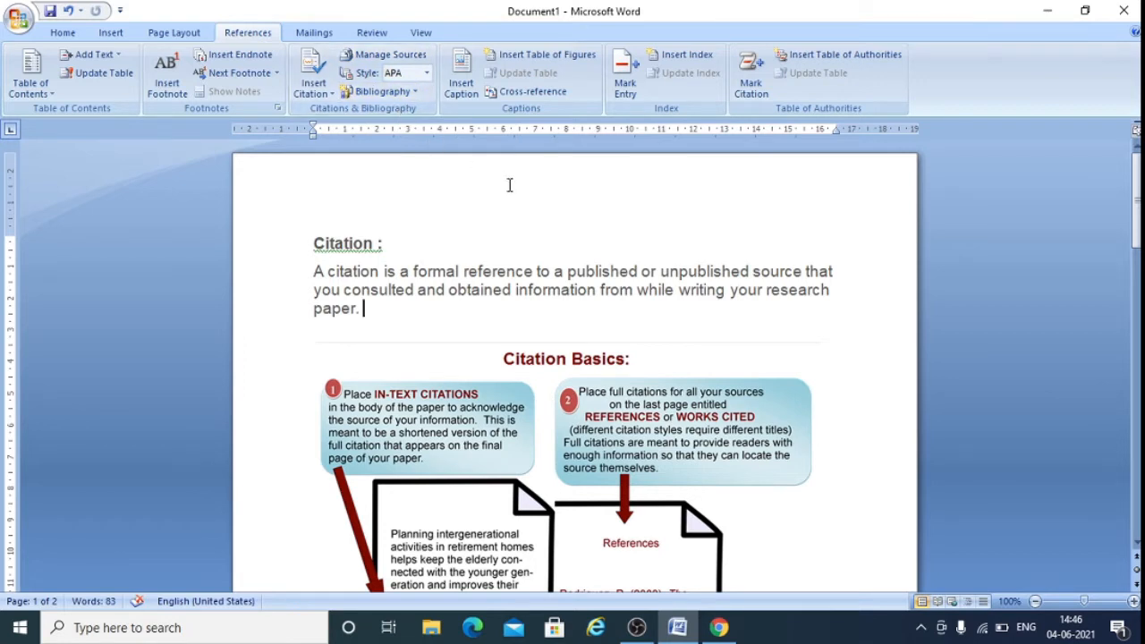
- Replace the plain "Bibliography" text below the Style section with the built-in Bibliography block
scroll(568, 269, "down", 1)
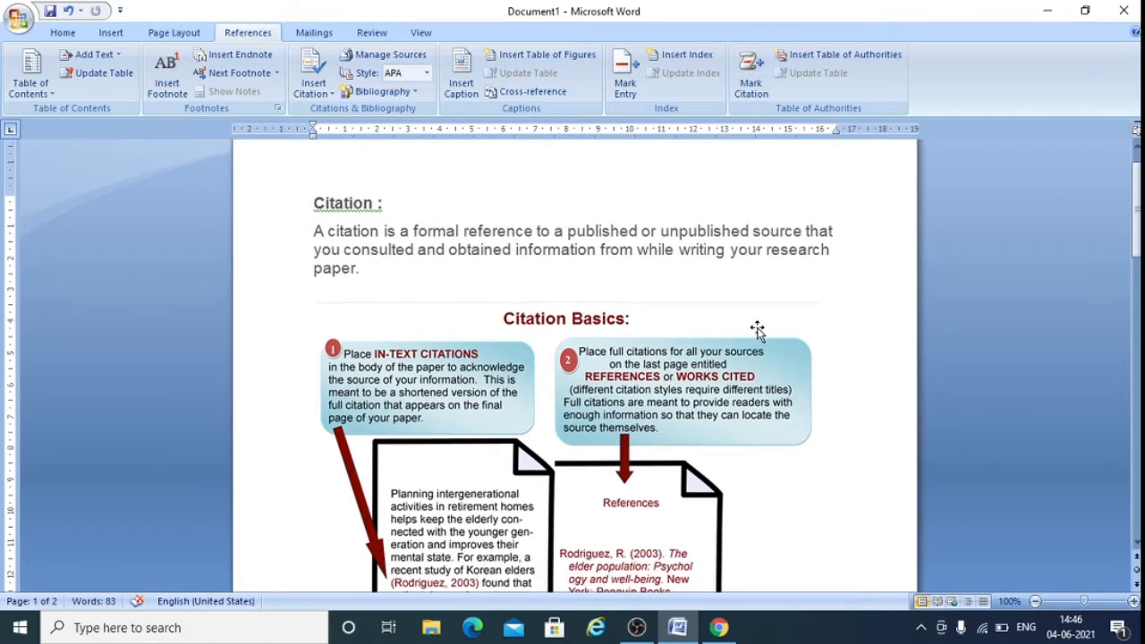
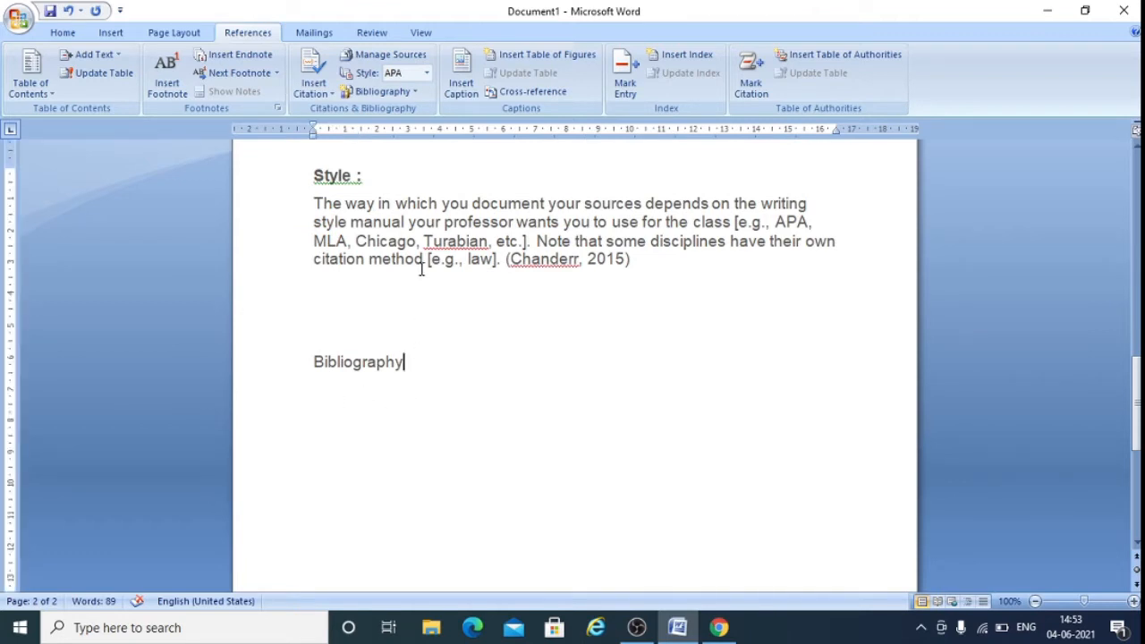
left_click(425, 364)
left_click_drag(417, 364, 307, 363)
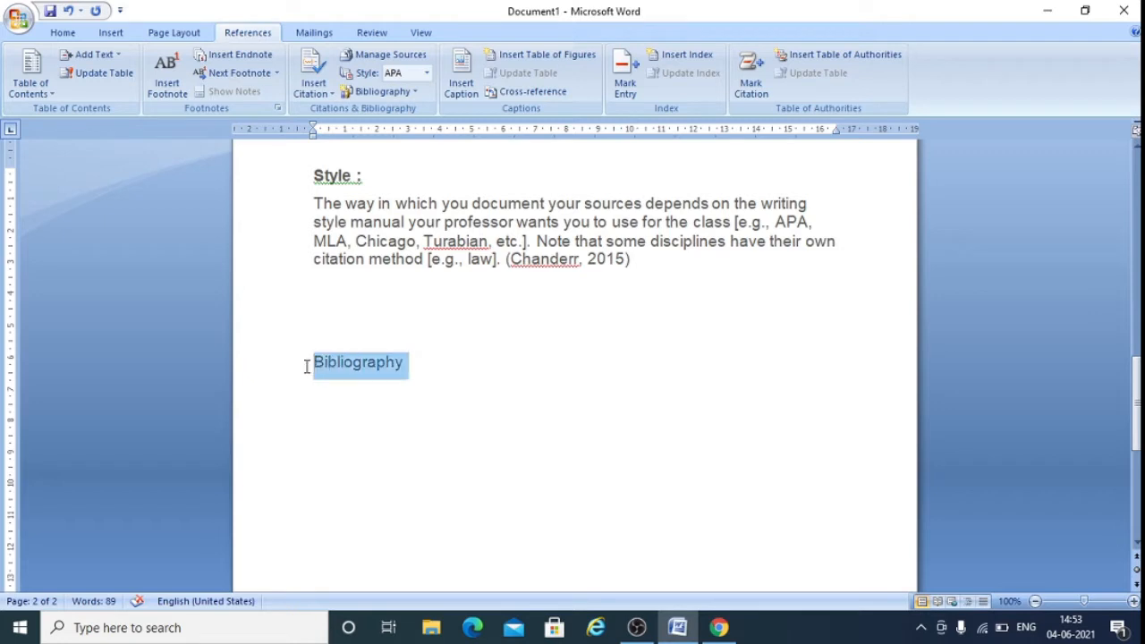
key("Delete")
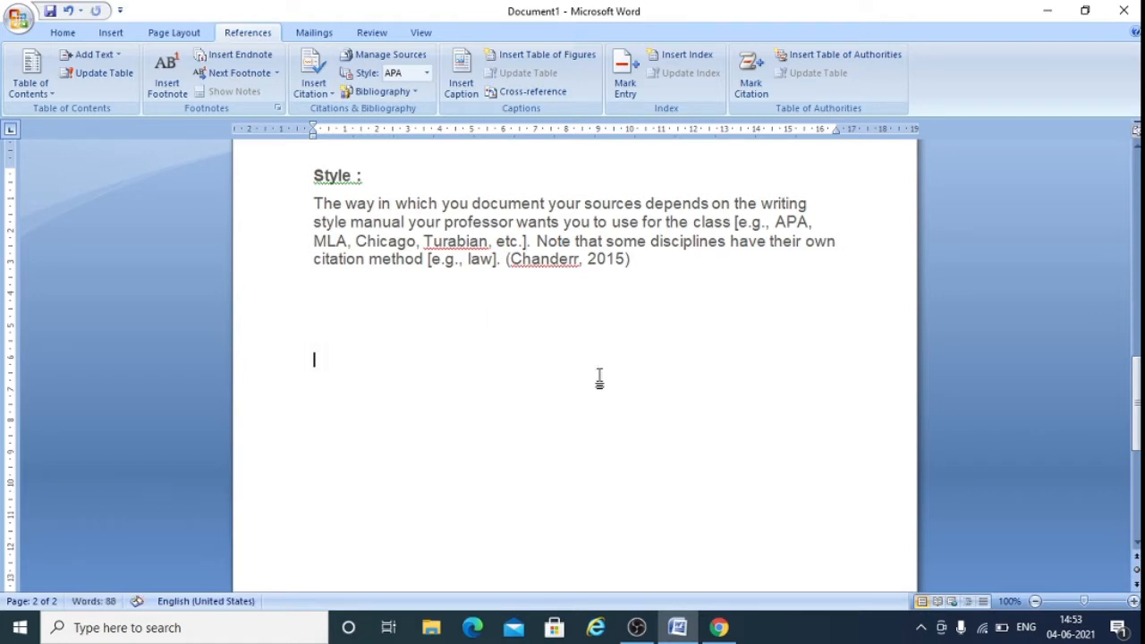
left_click(413, 92)
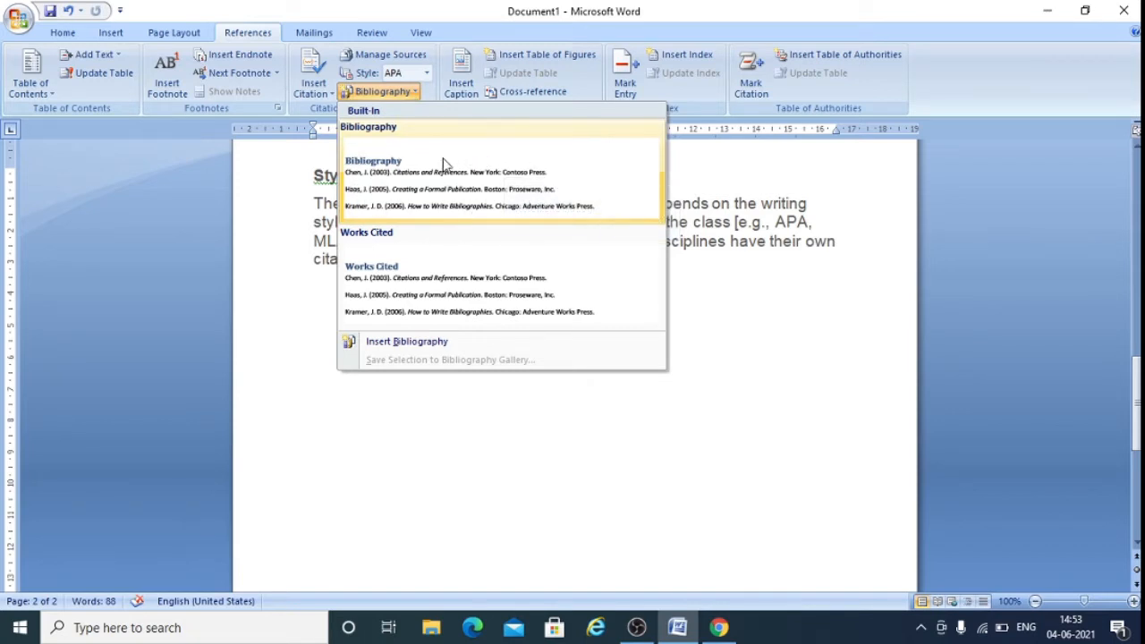
left_click(476, 195)
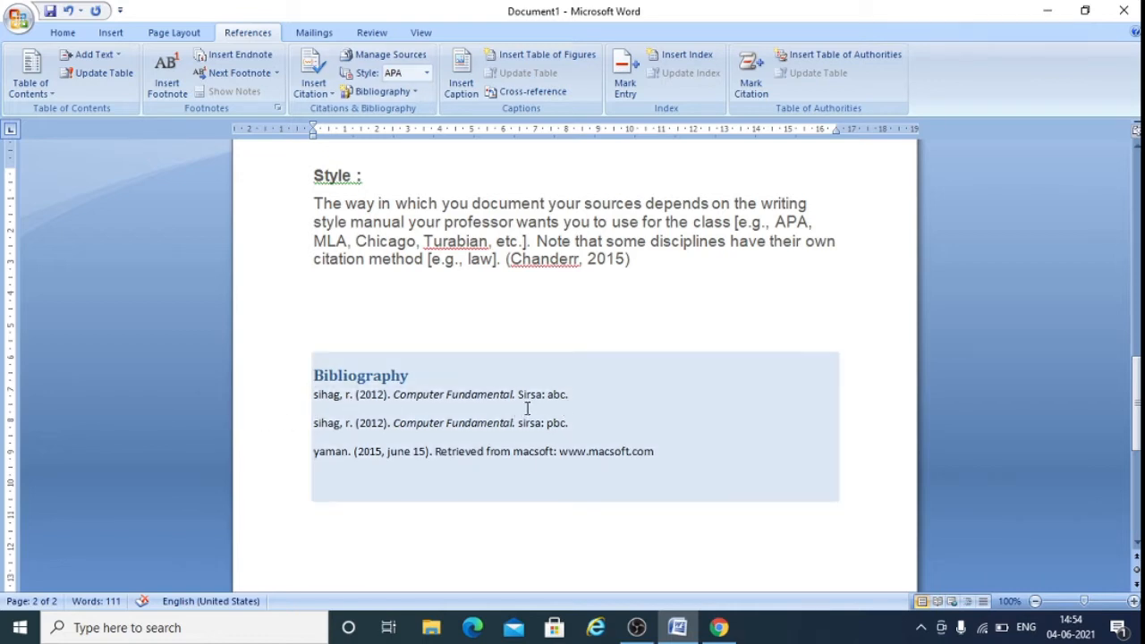
left_click(427, 74)
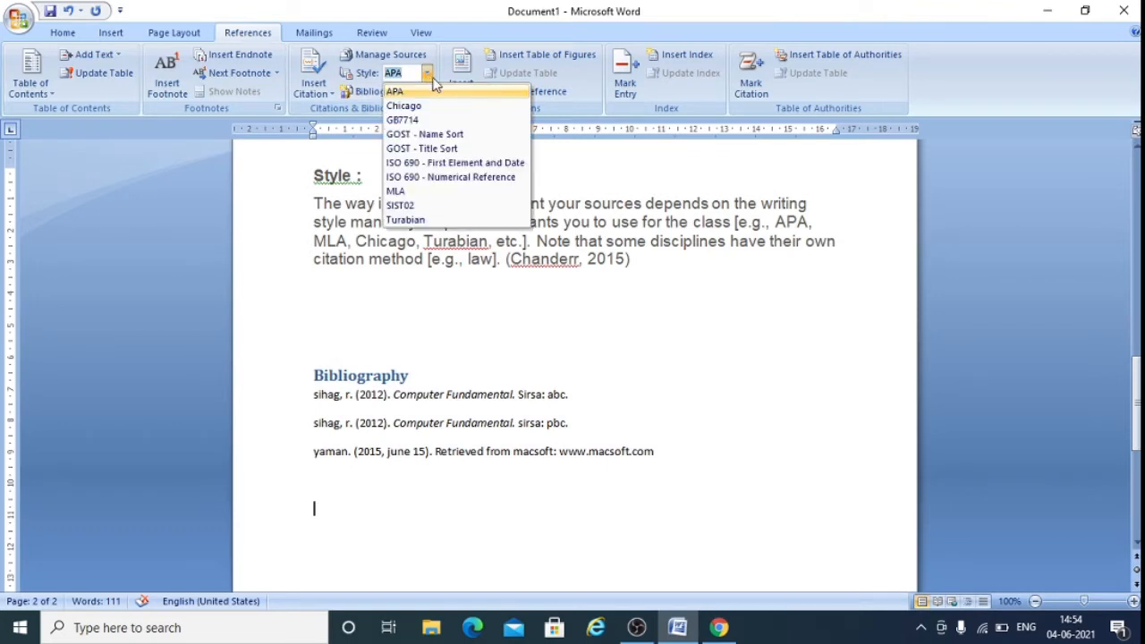
left_click(877, 367)
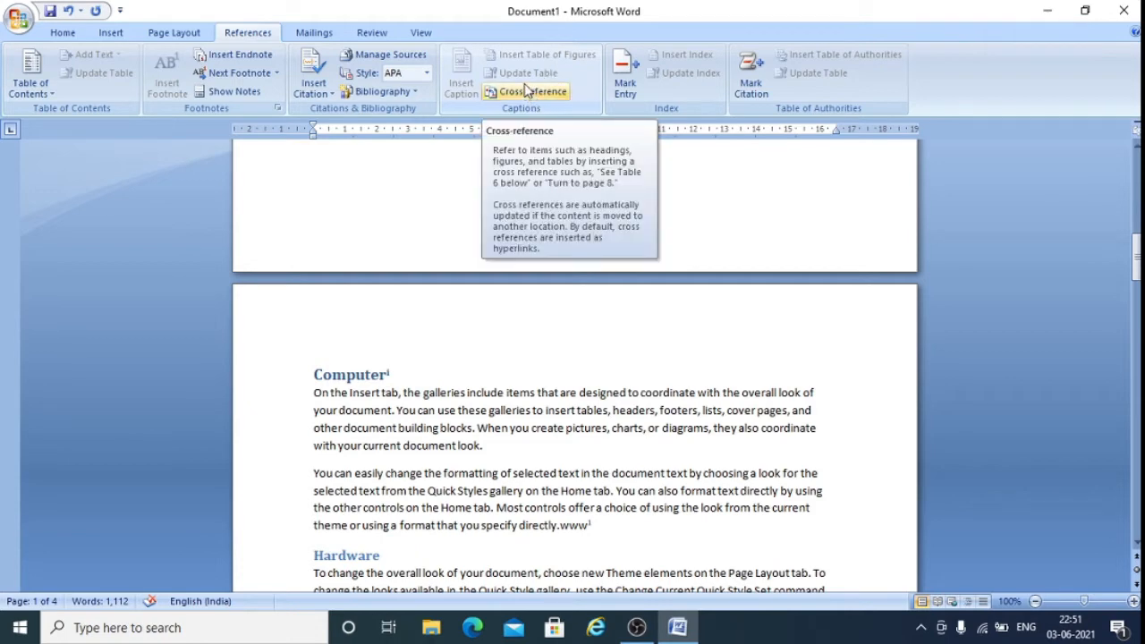
- Add two blank paragraphs after the footnoted "www" paragraph, above the Hardware heading
scroll(574, 295, "up", 5)
scroll(573, 296, "up", 3)
left_click(573, 296)
scroll(573, 296, "up", 3)
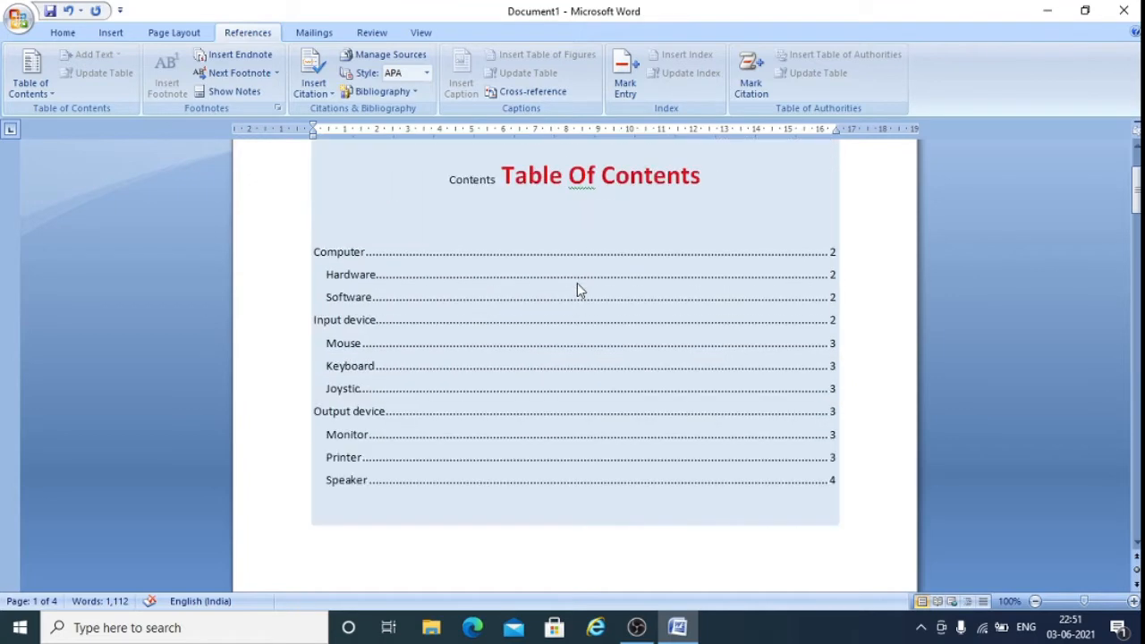
scroll(577, 282, "down", 3)
scroll(577, 283, "down", 15)
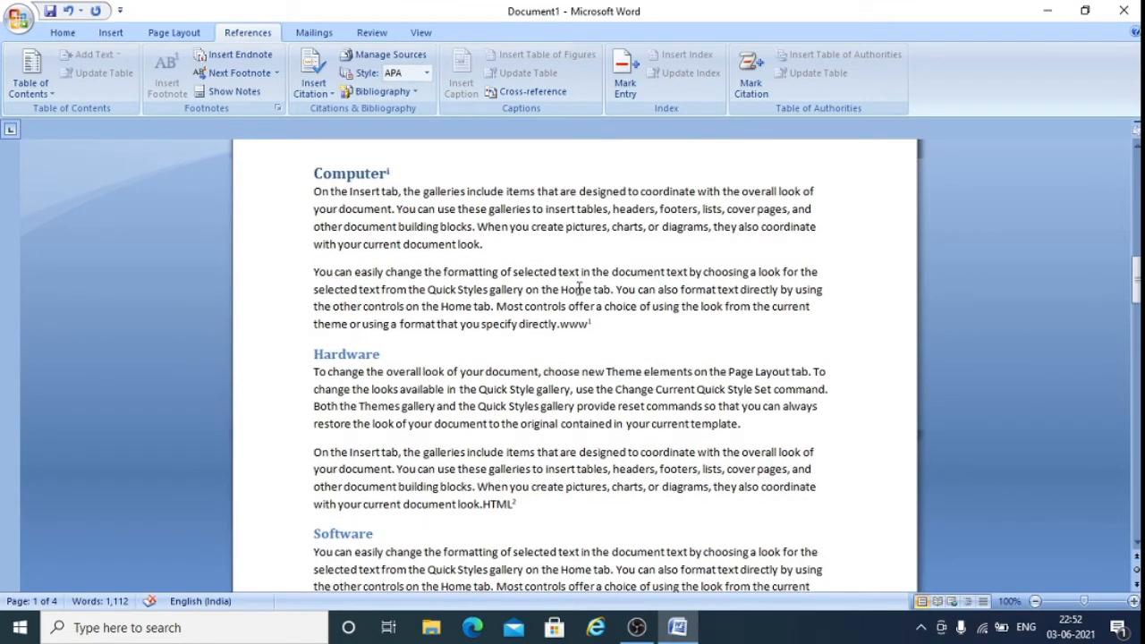
left_click(610, 326)
key("Return")
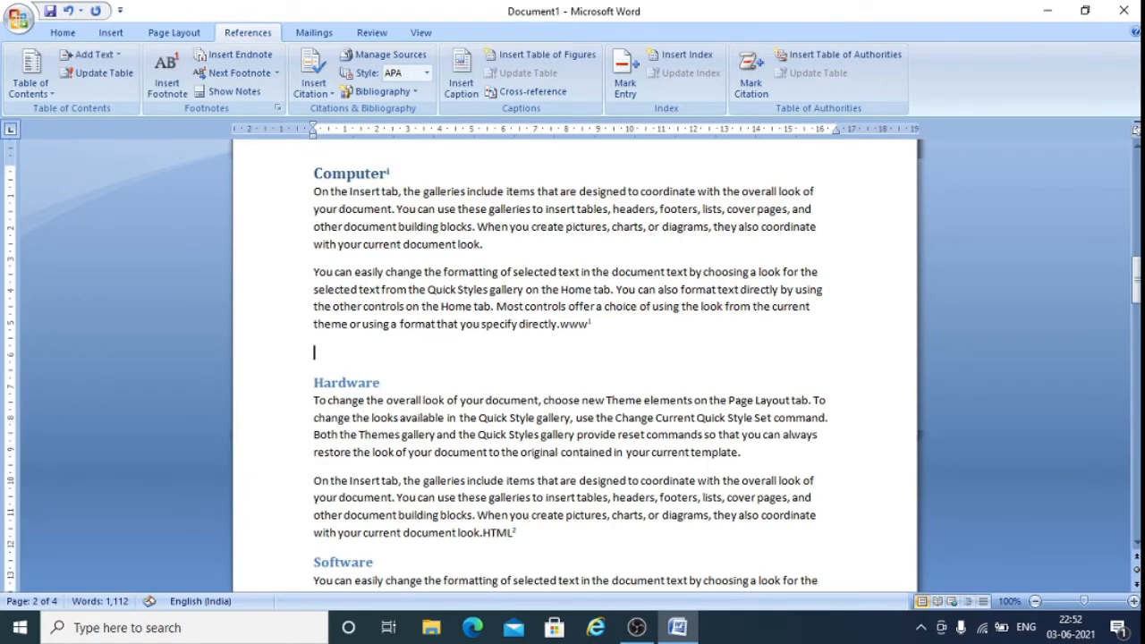
key("Return")
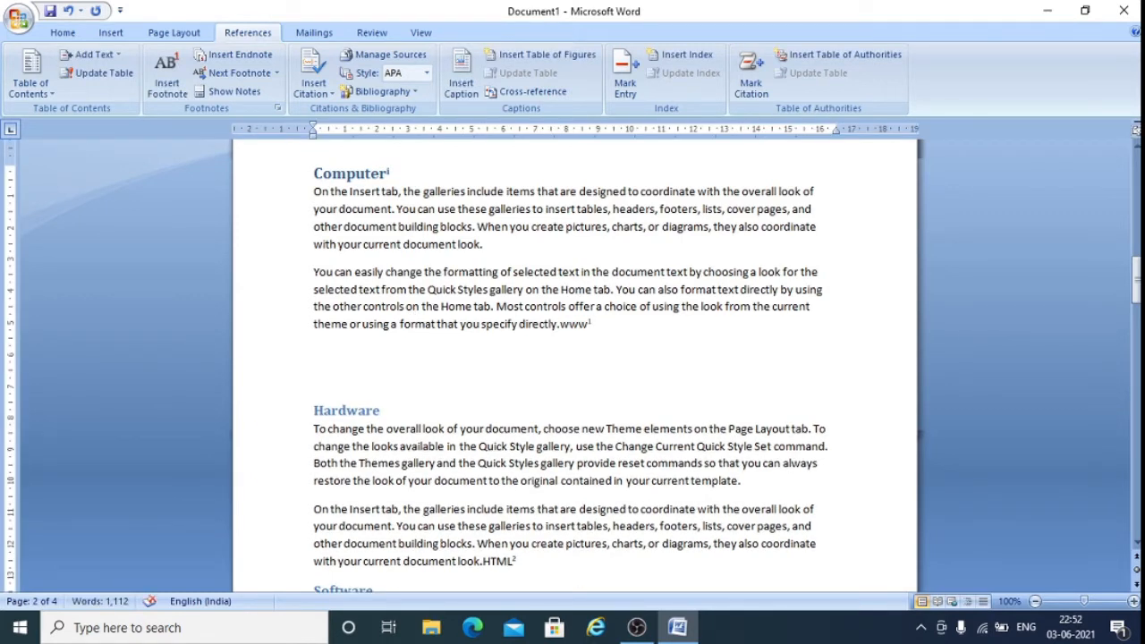
- Insert a "Figure 1" caption with the Figure label in the blank paragraph above the Hardware heading
left_click(461, 67)
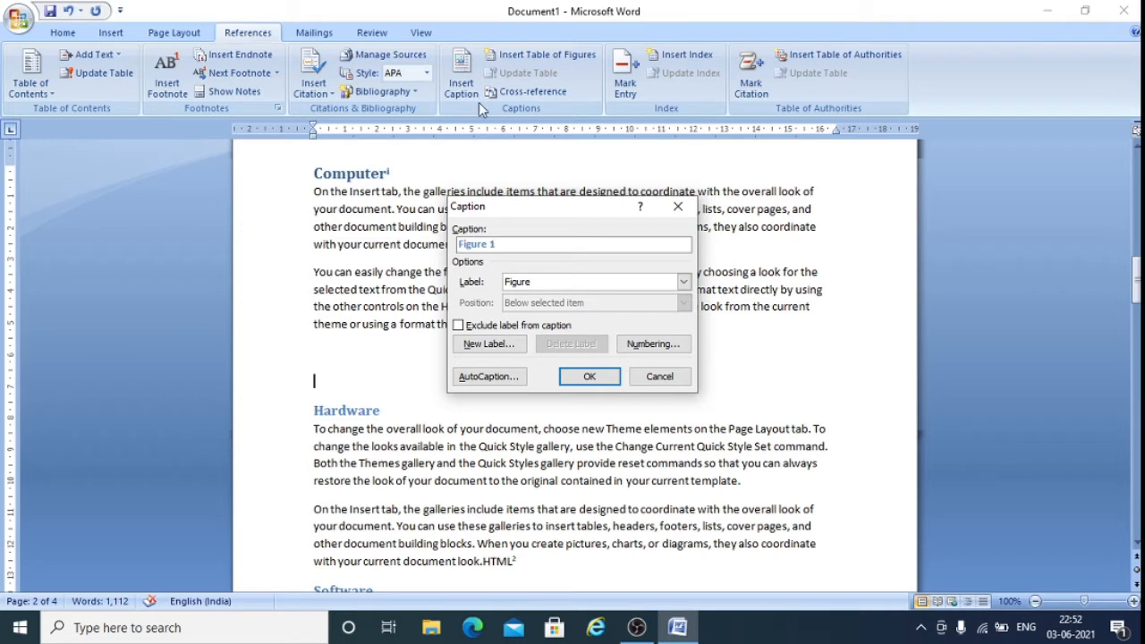
left_click(684, 282)
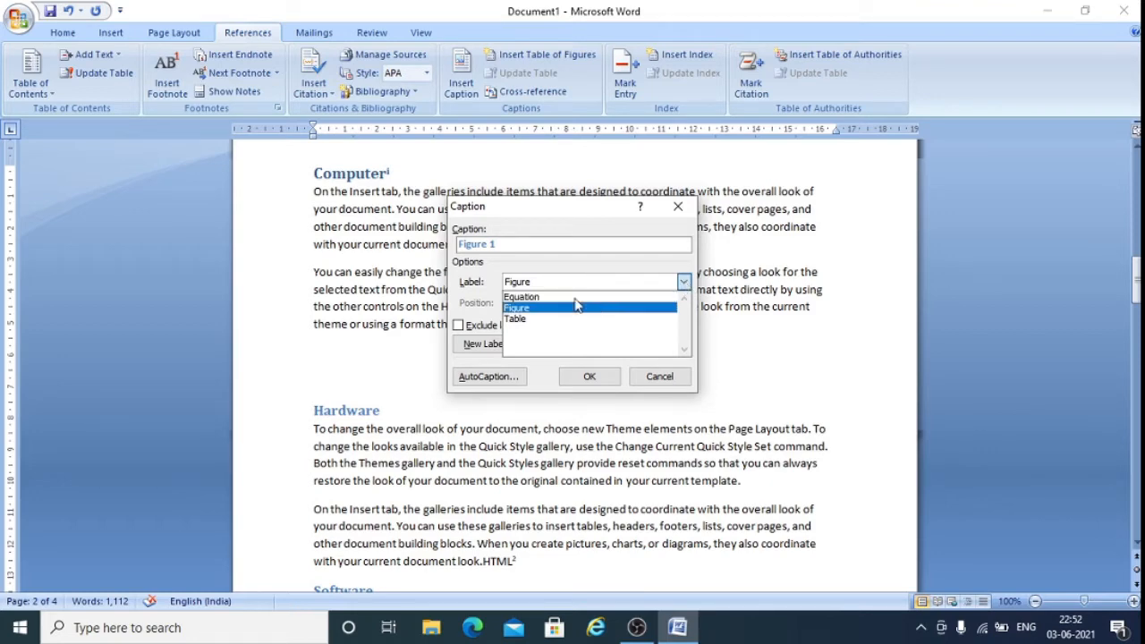
left_click(608, 391)
left_click(608, 391)
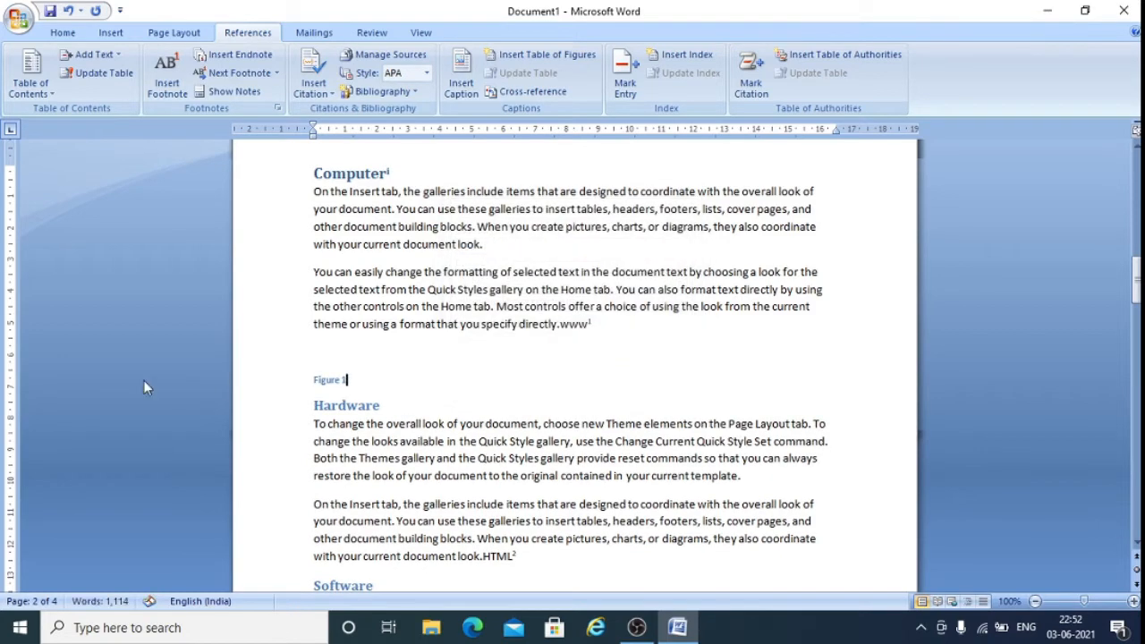
- Add four blank paragraphs between the "Figure 1" caption and the Hardware heading
left_click(572, 380)
key("Return")
key("Return")
key("Return")
key("Return")
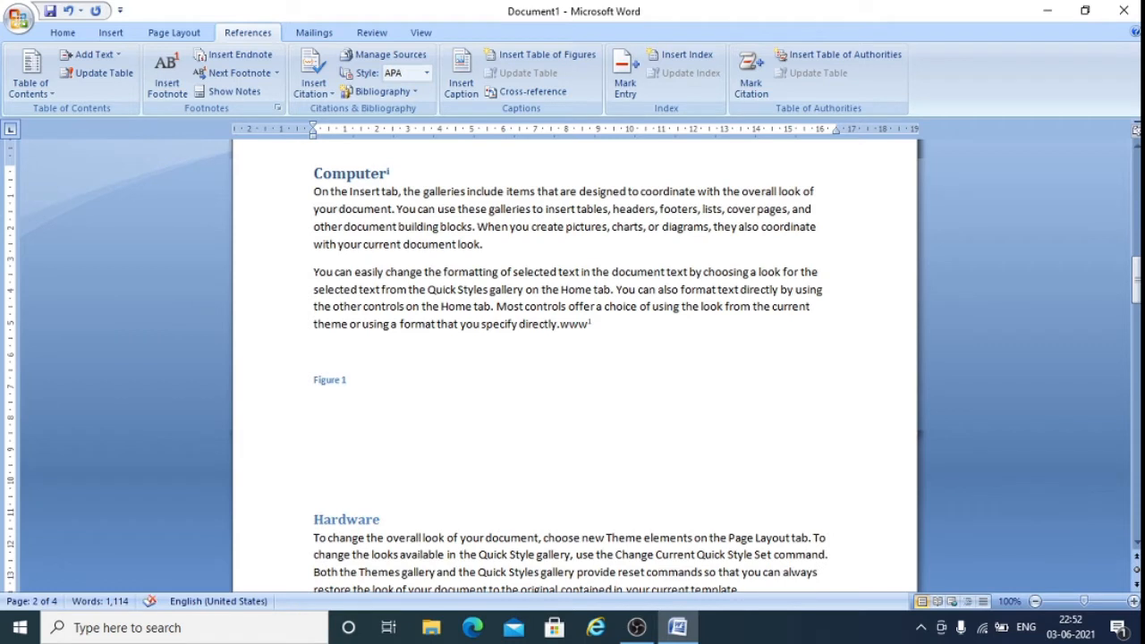
- Search the clip art for "computer" and place the picture of a woman at a computer below the "Figure 1" caption
left_click(112, 33)
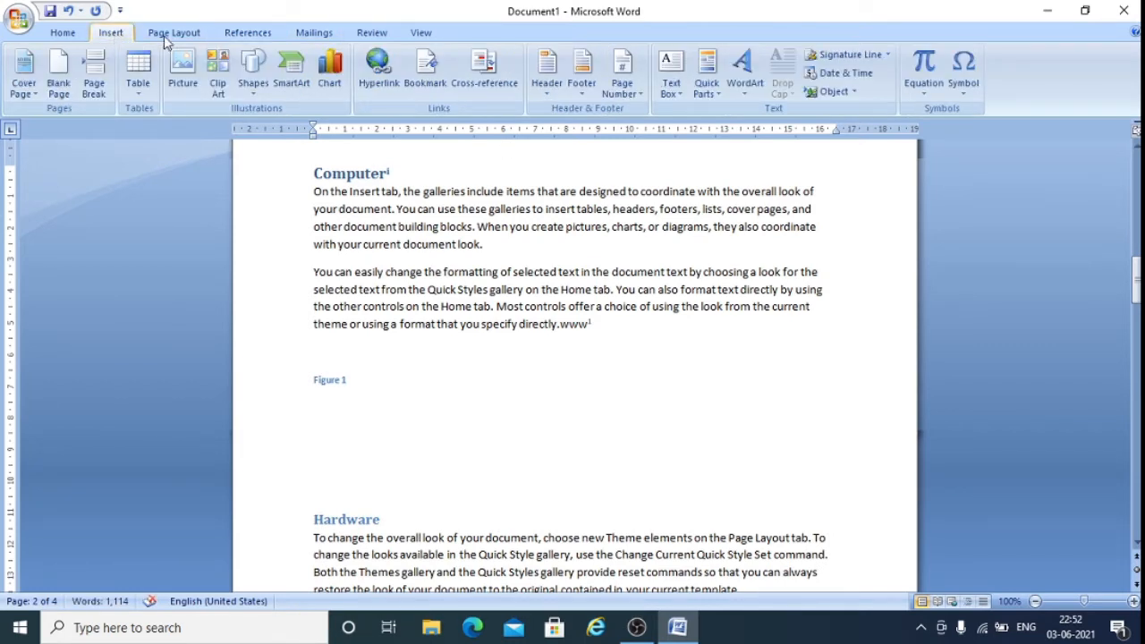
left_click(219, 71)
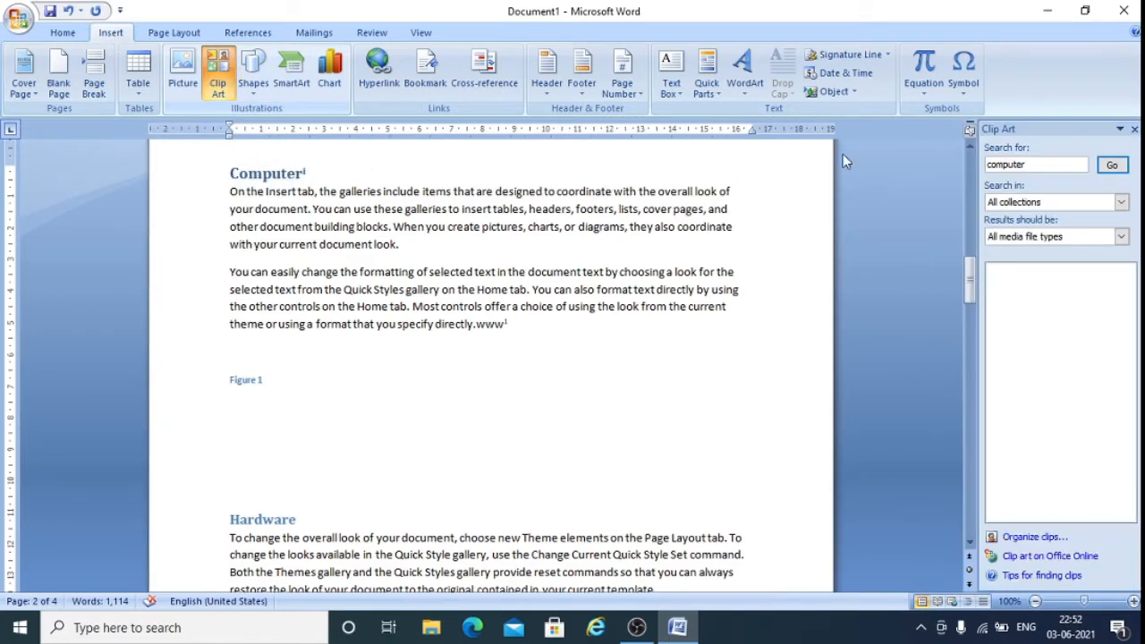
left_click(1112, 165)
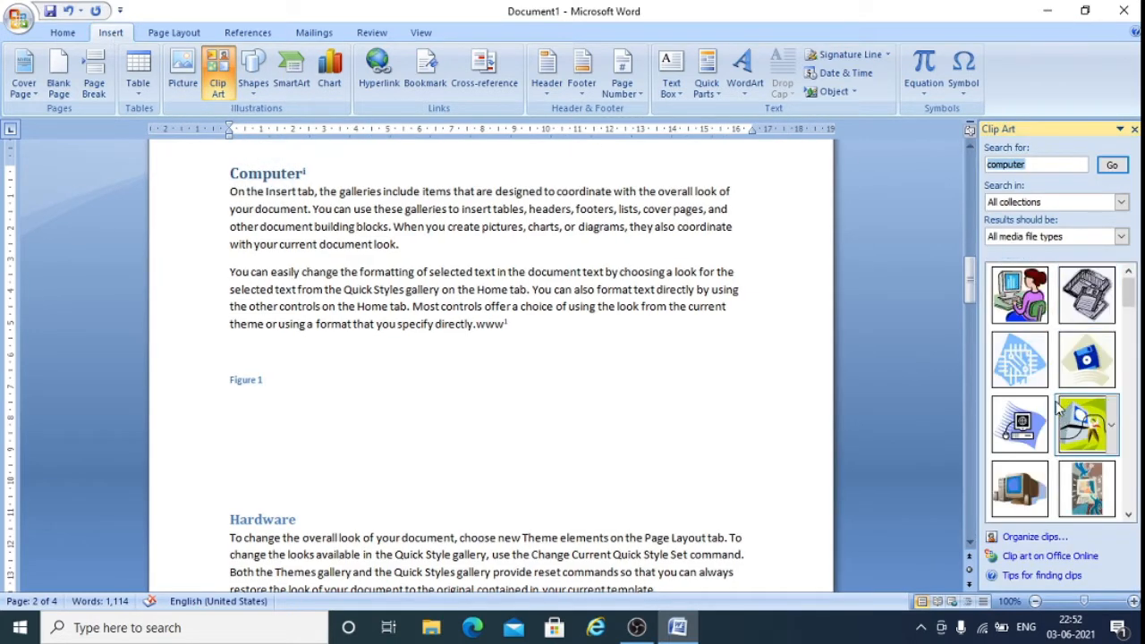
left_click_drag(1024, 301, 277, 410)
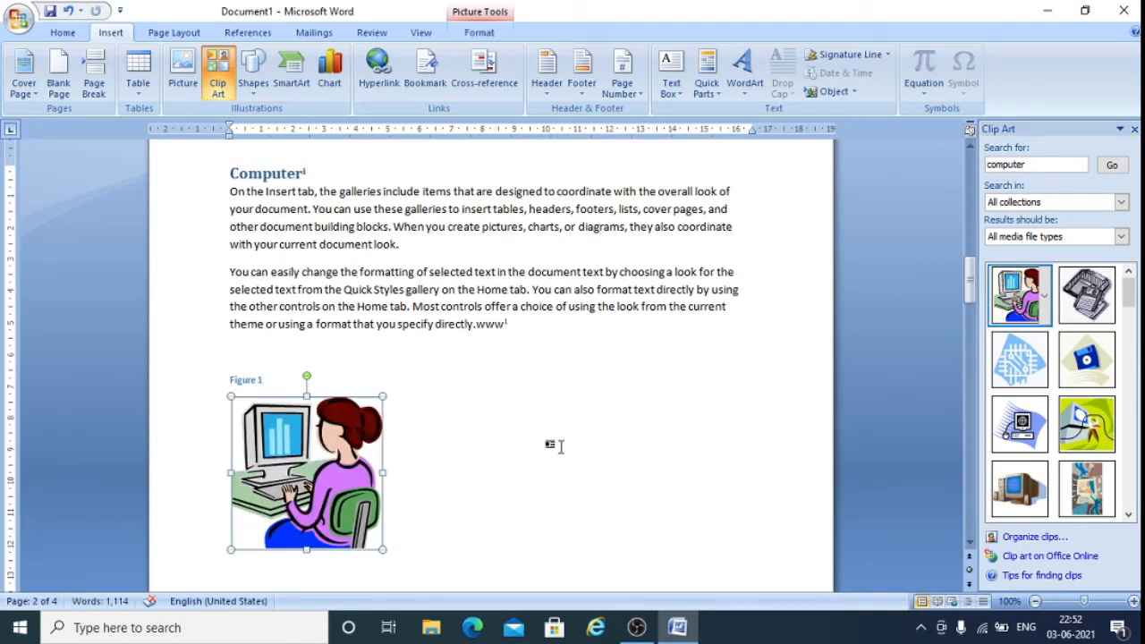
- Insert a "Figure 2" caption in a new paragraph at the end of the Software section, above the Input device heading
scroll(557, 445, "down", 1)
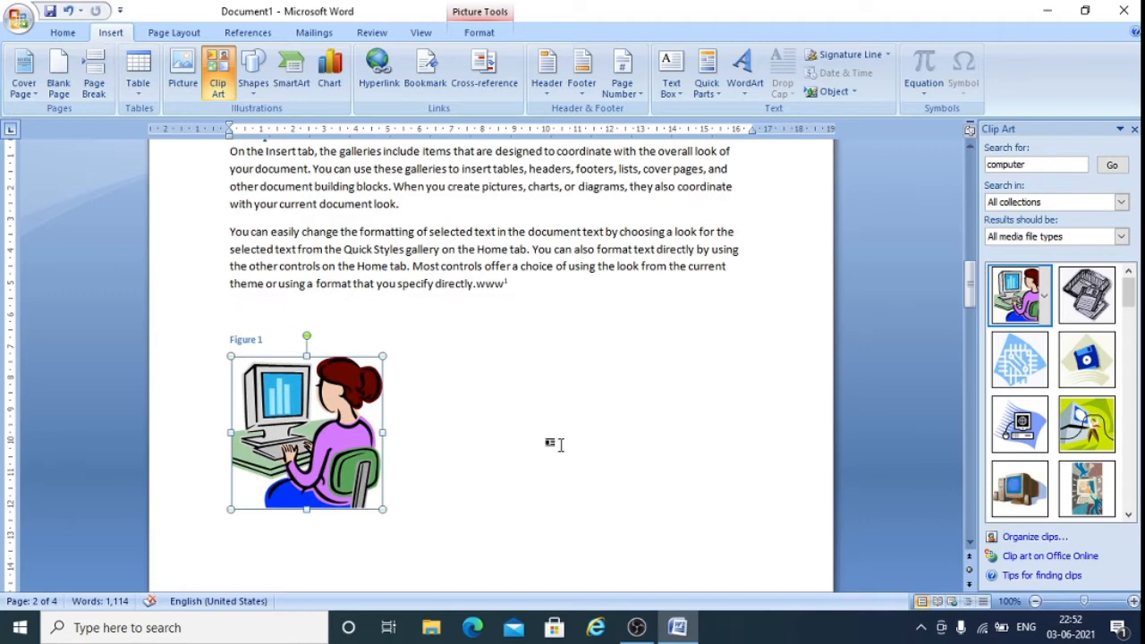
scroll(556, 445, "down", 8)
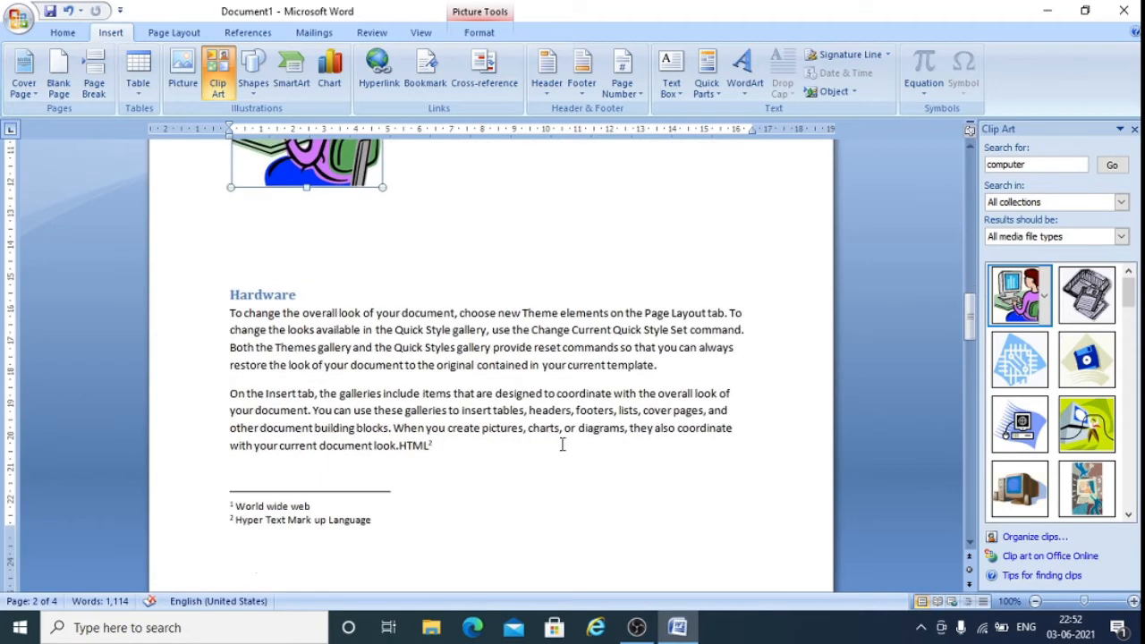
scroll(562, 444, "down", 2)
scroll(563, 445, "down", 10)
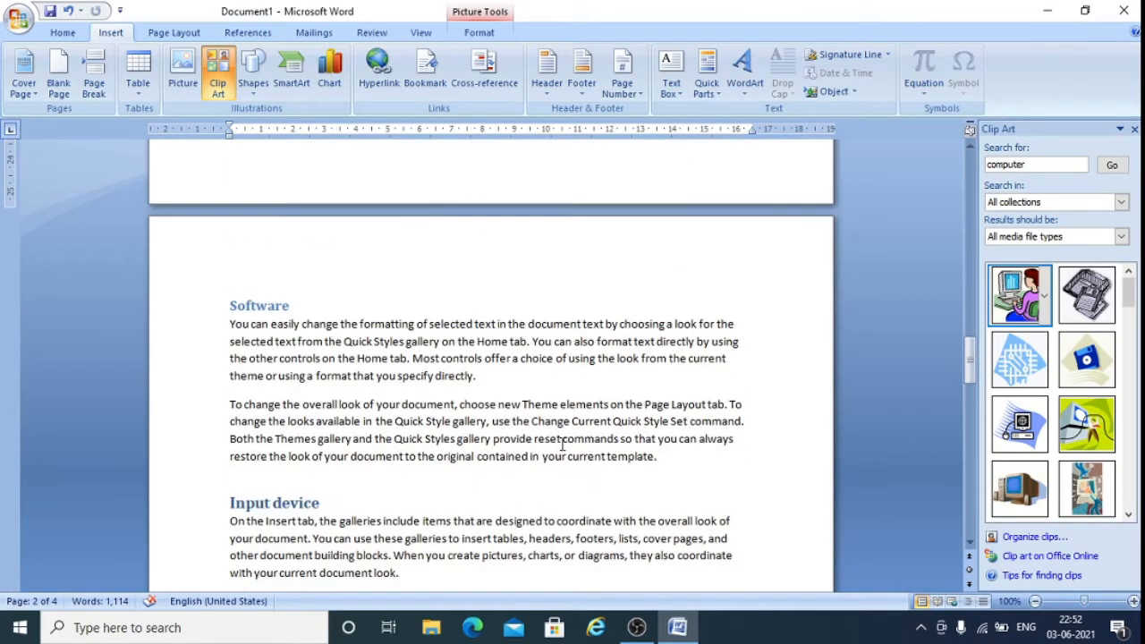
left_click(690, 382)
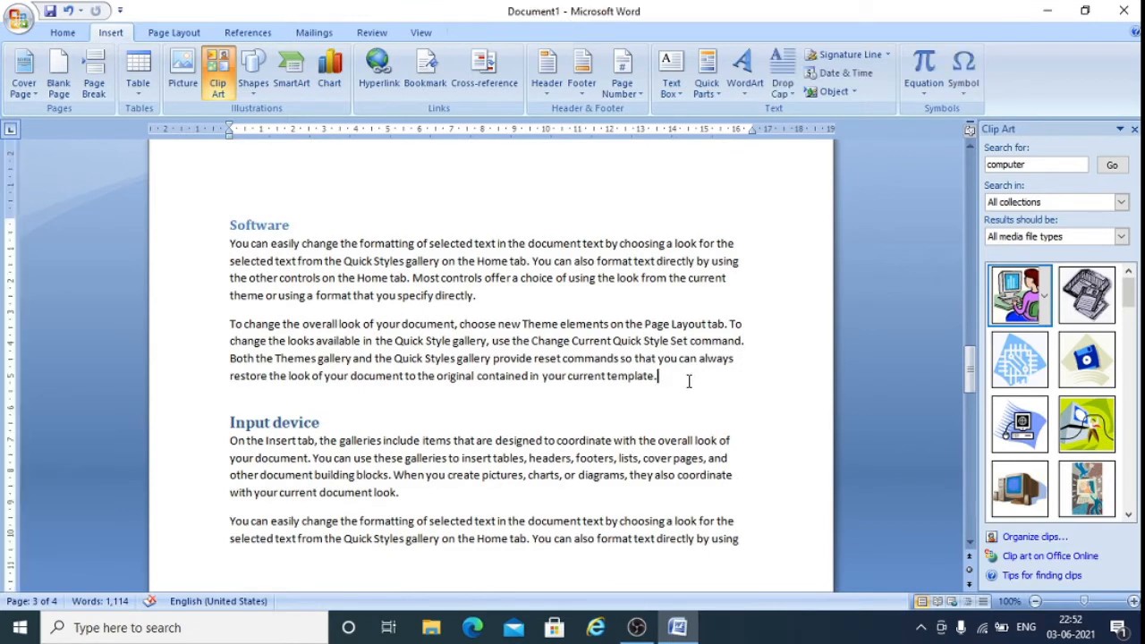
key("Return")
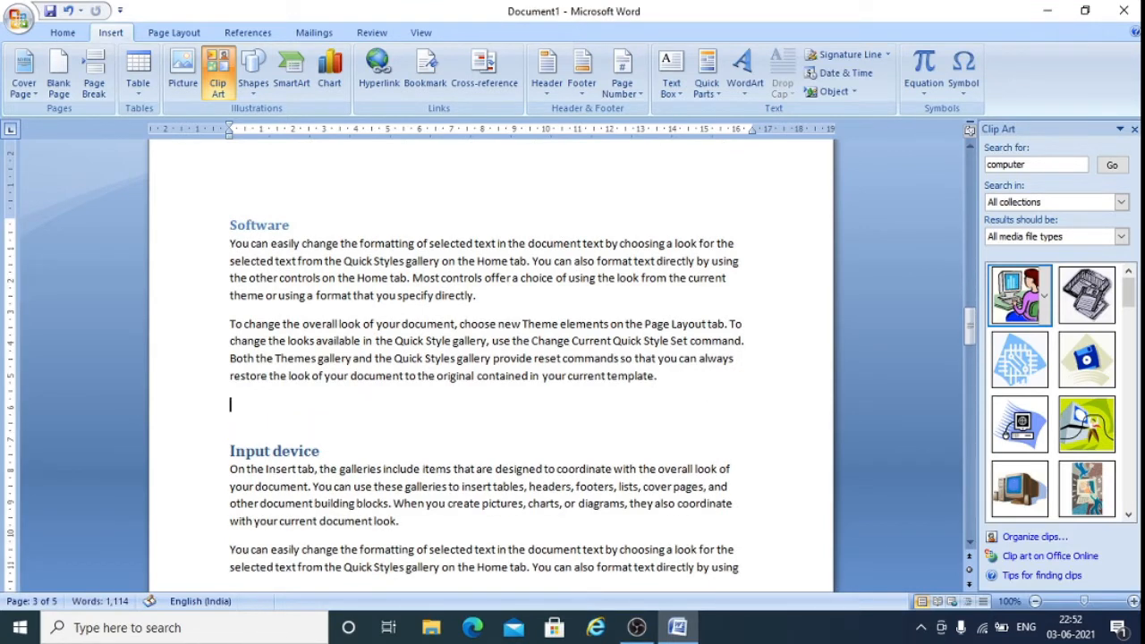
left_click(236, 33)
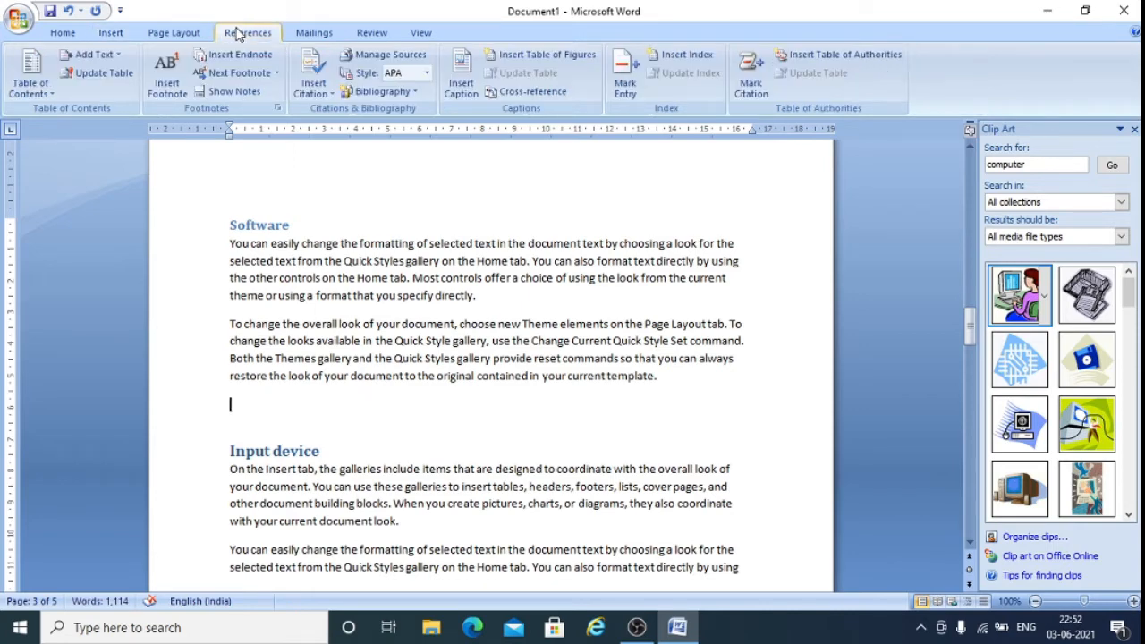
left_click(461, 73)
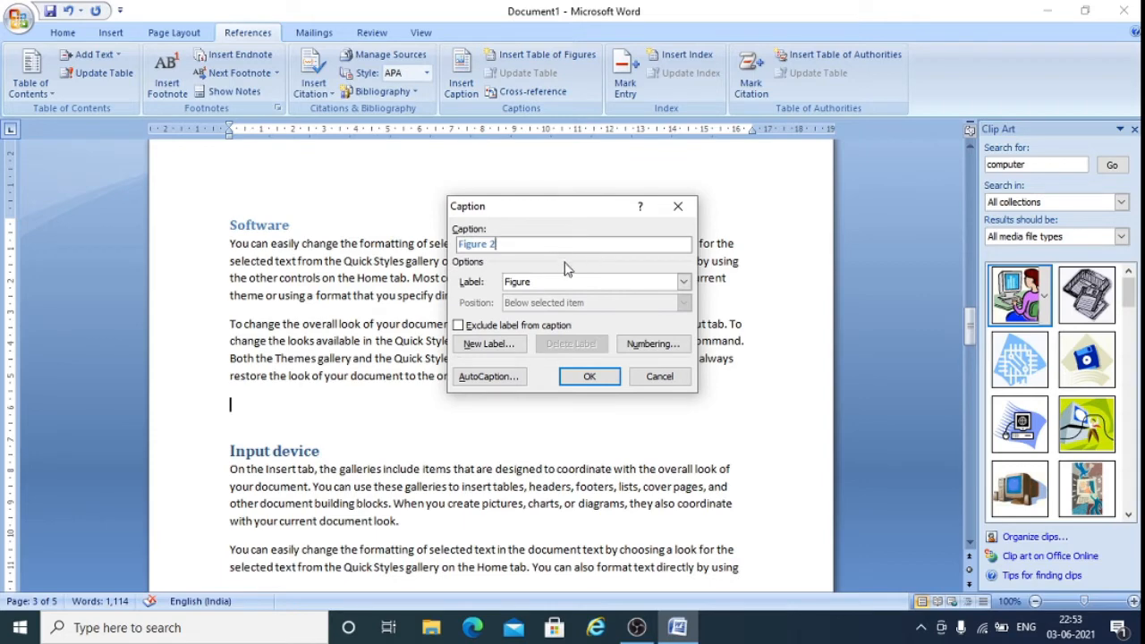
left_click(585, 376)
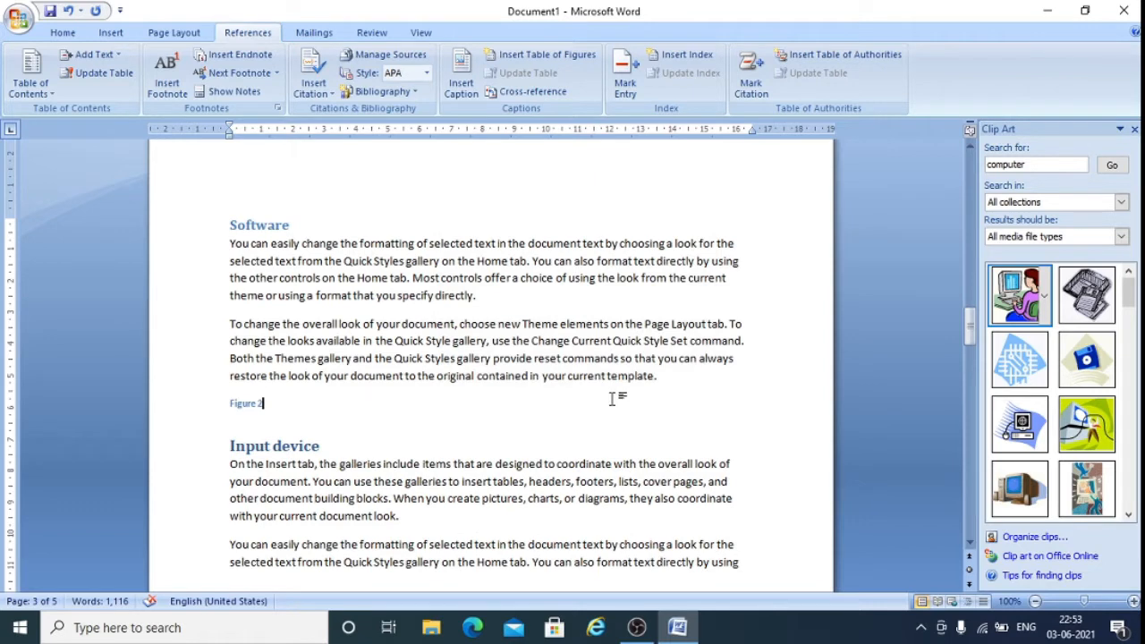
- Add five blank paragraphs below the "Figure 2" caption and place the clip art of a computer with a globe on its screen there
key("Return")
key("Return")
key("Return")
key("Return")
key("Return")
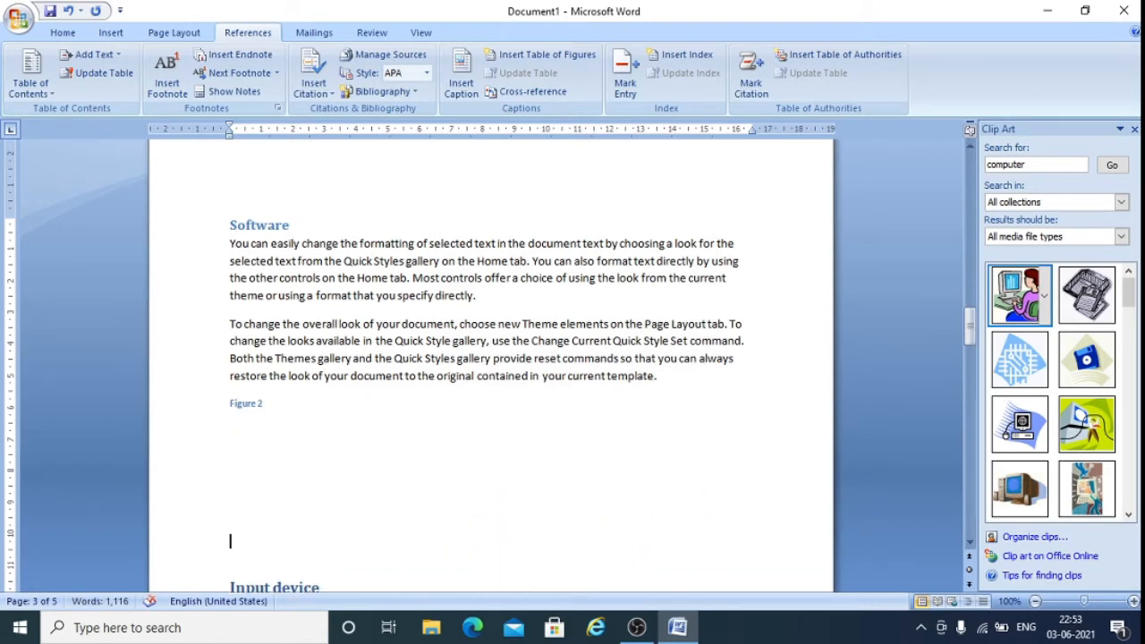
left_click_drag(1020, 424, 239, 465)
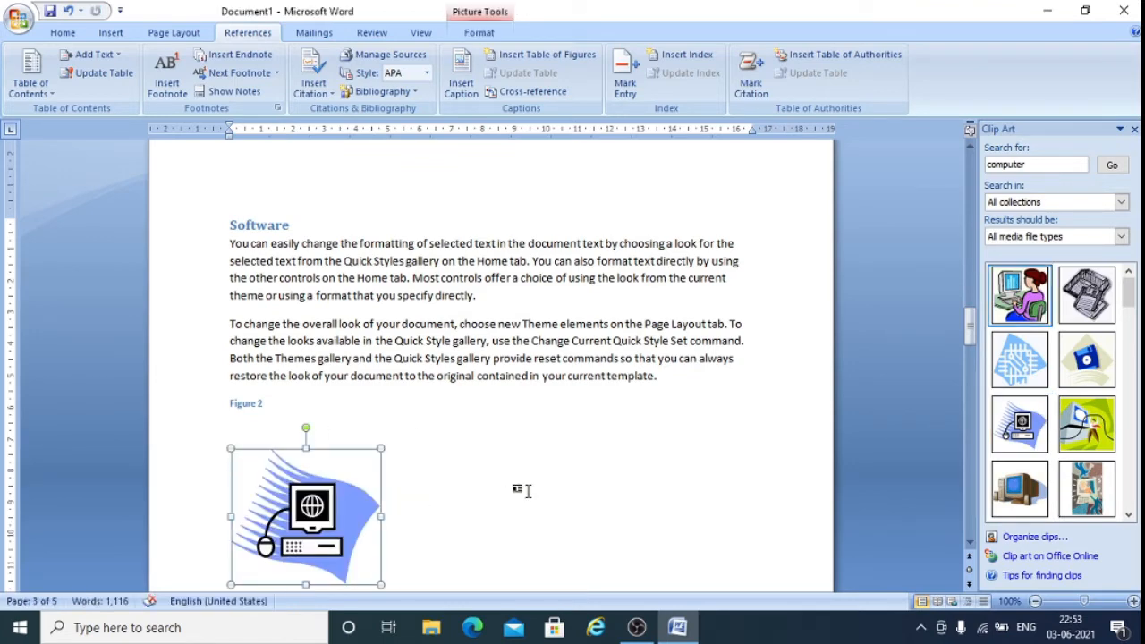
- Insert a page break below the table of contents and enter the title "Table of Figures" on the new page
scroll(527, 490, "up", 13)
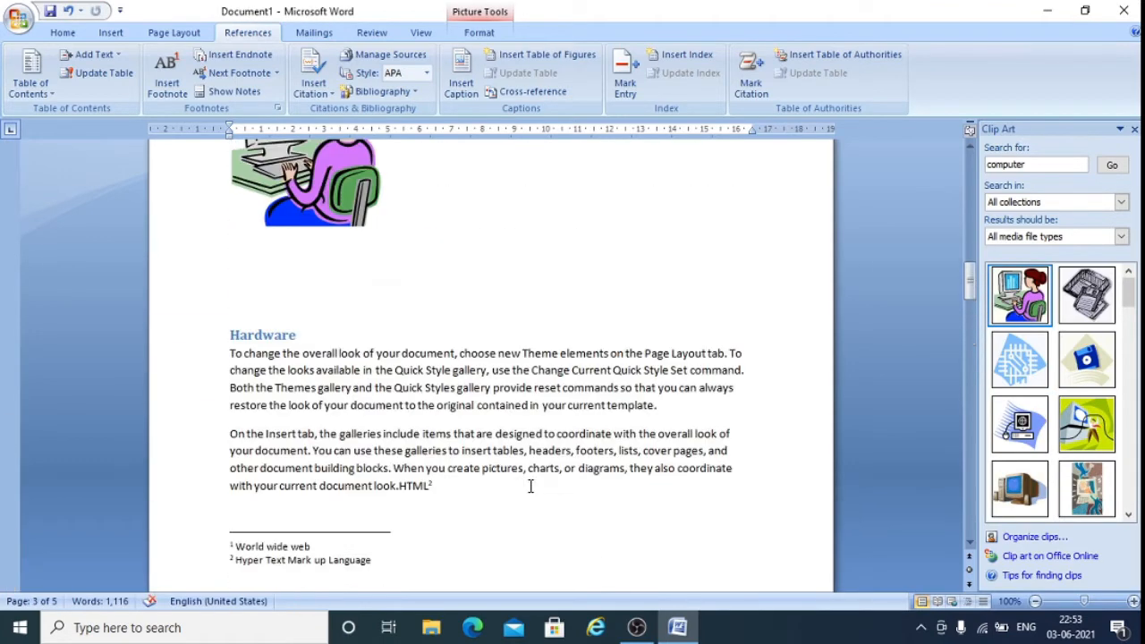
scroll(531, 485, "up", 12)
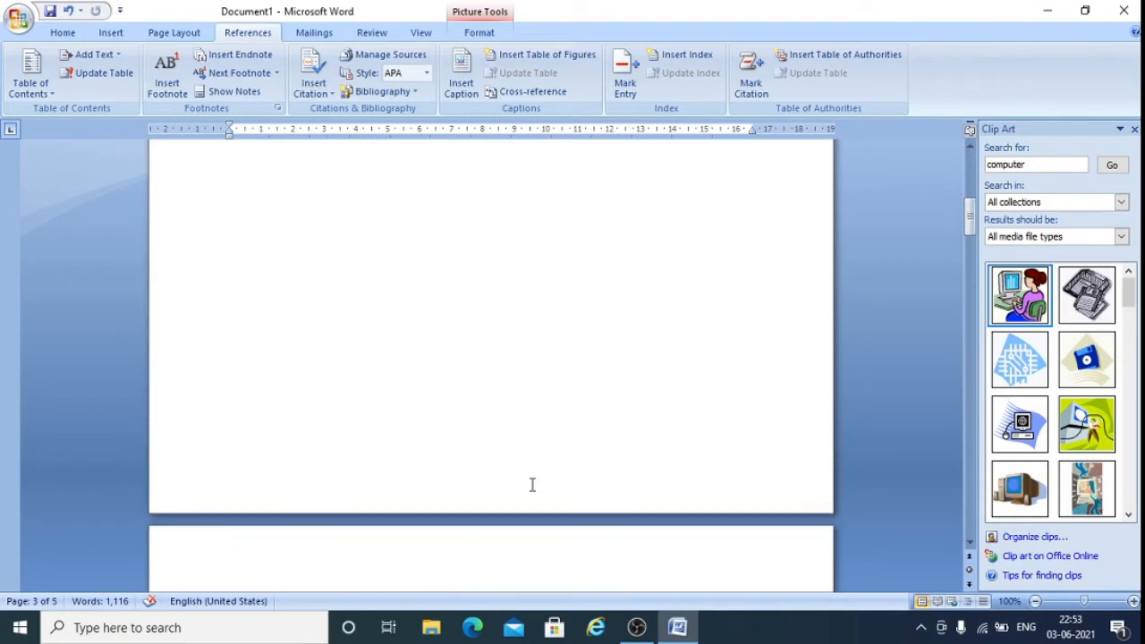
scroll(530, 485, "up", 2)
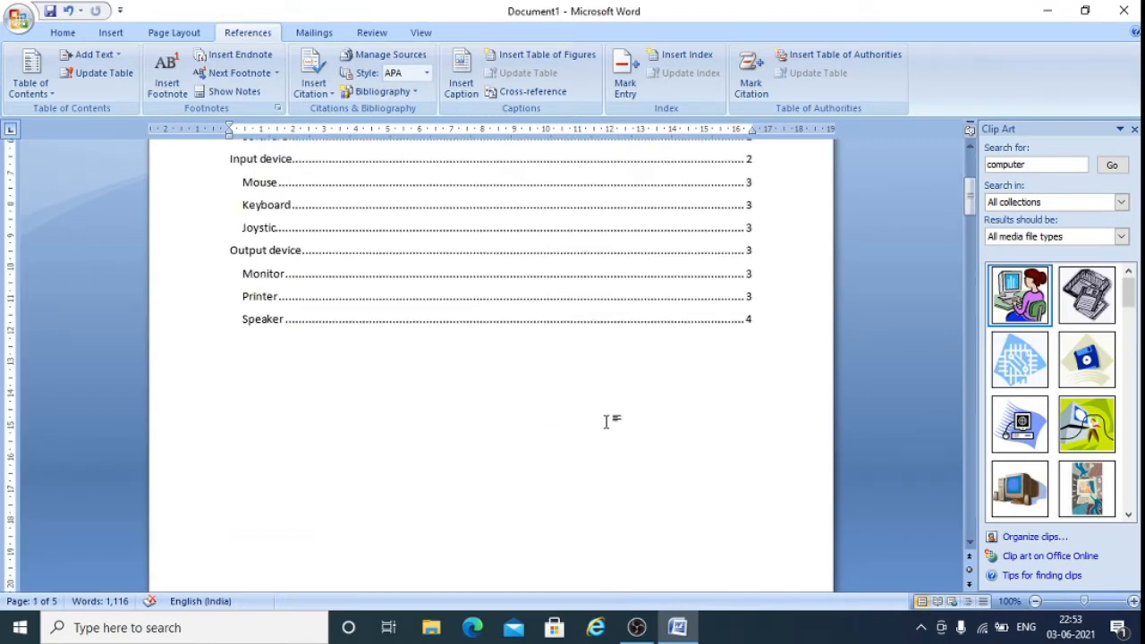
key("ctrl+Return")
type("Ta")
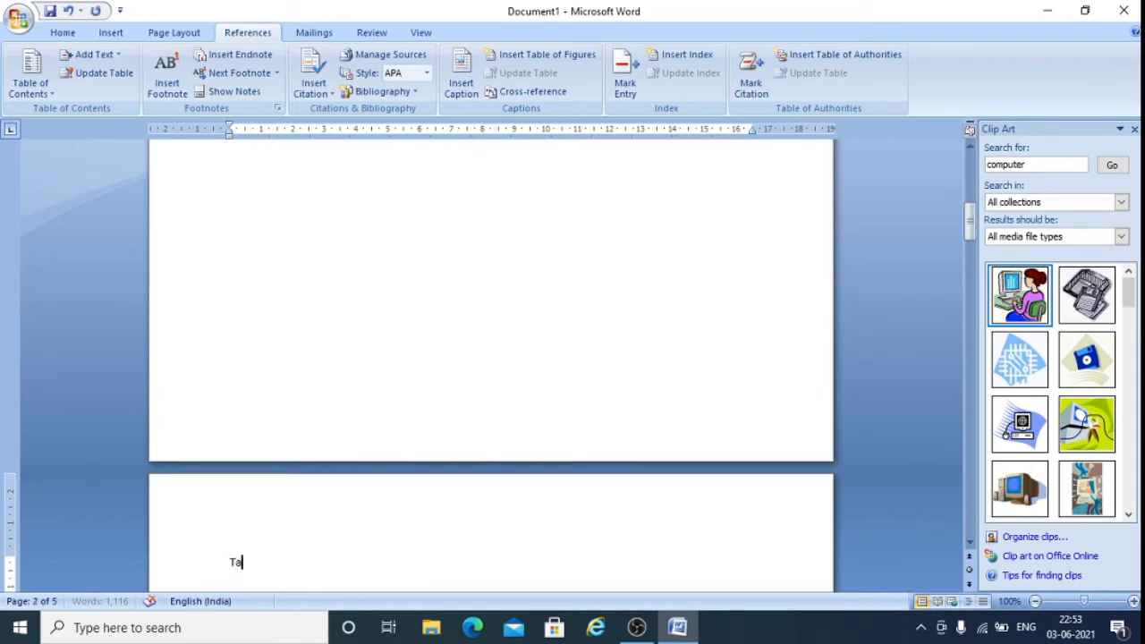
type("ble of Figures")
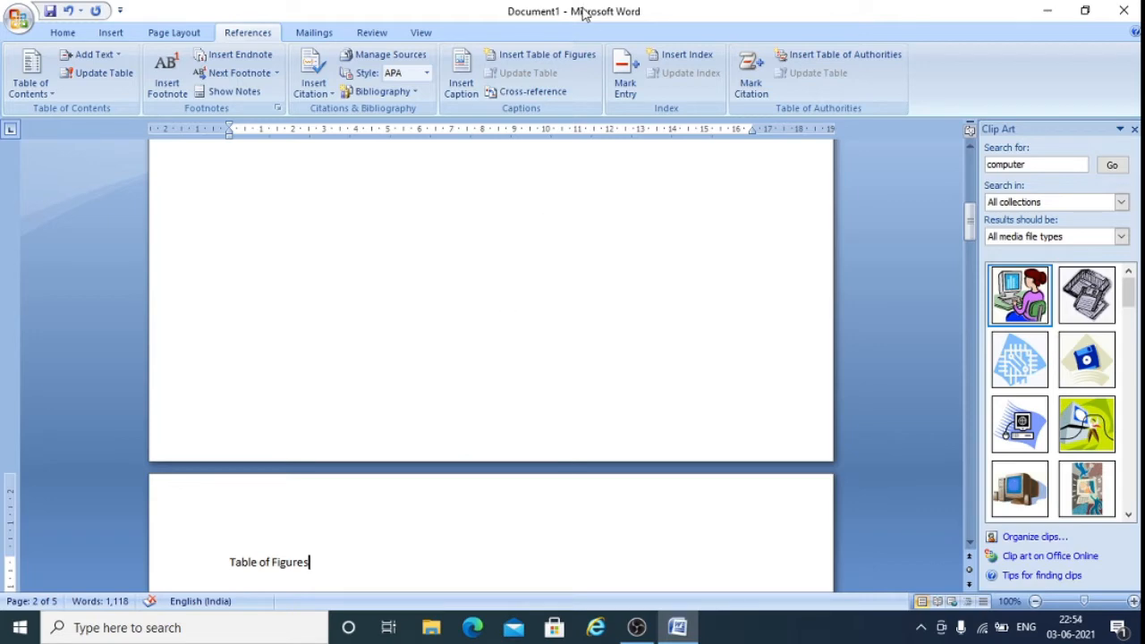
- Insert a table of figures below its title, using the Figure caption label and the From template format
left_click(563, 55)
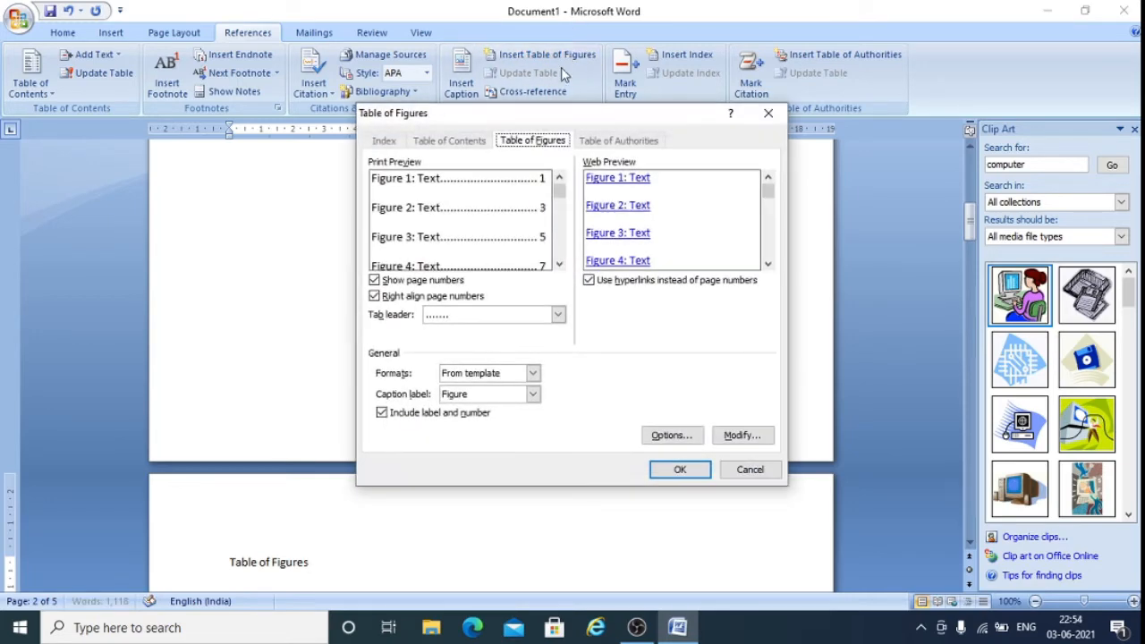
left_click(533, 395)
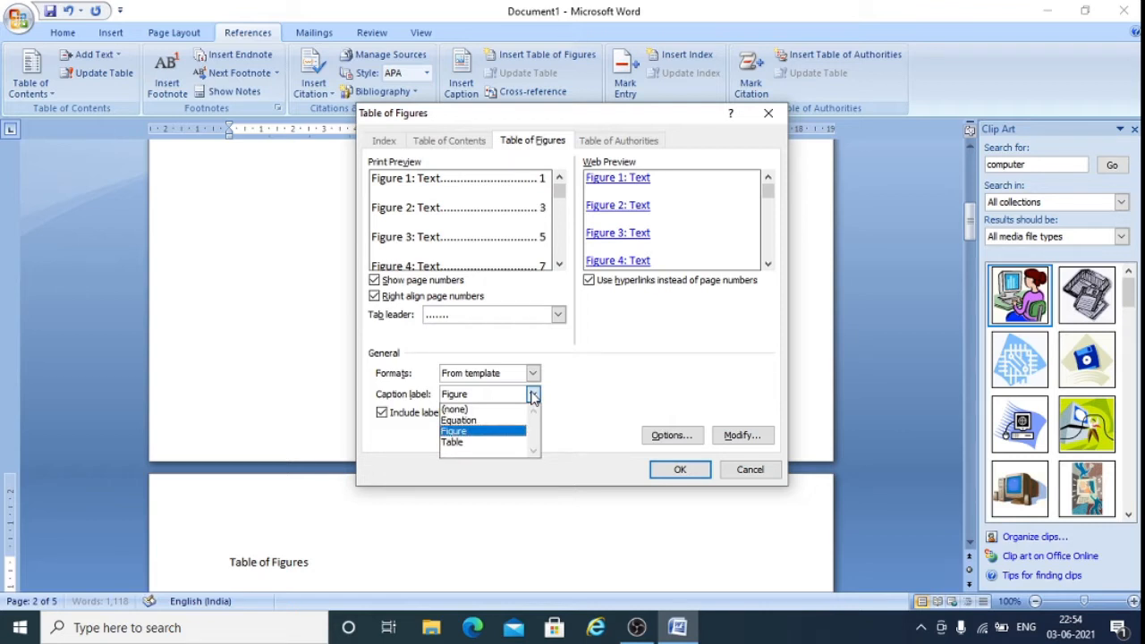
left_click(533, 395)
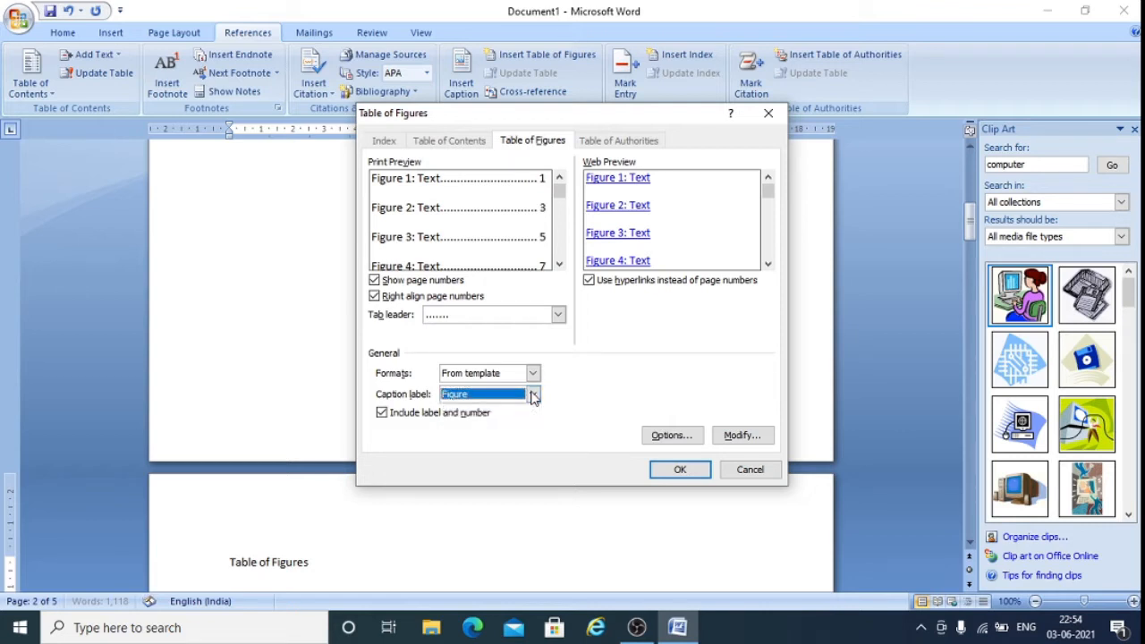
left_click(679, 471)
scroll(662, 402, "down", 3)
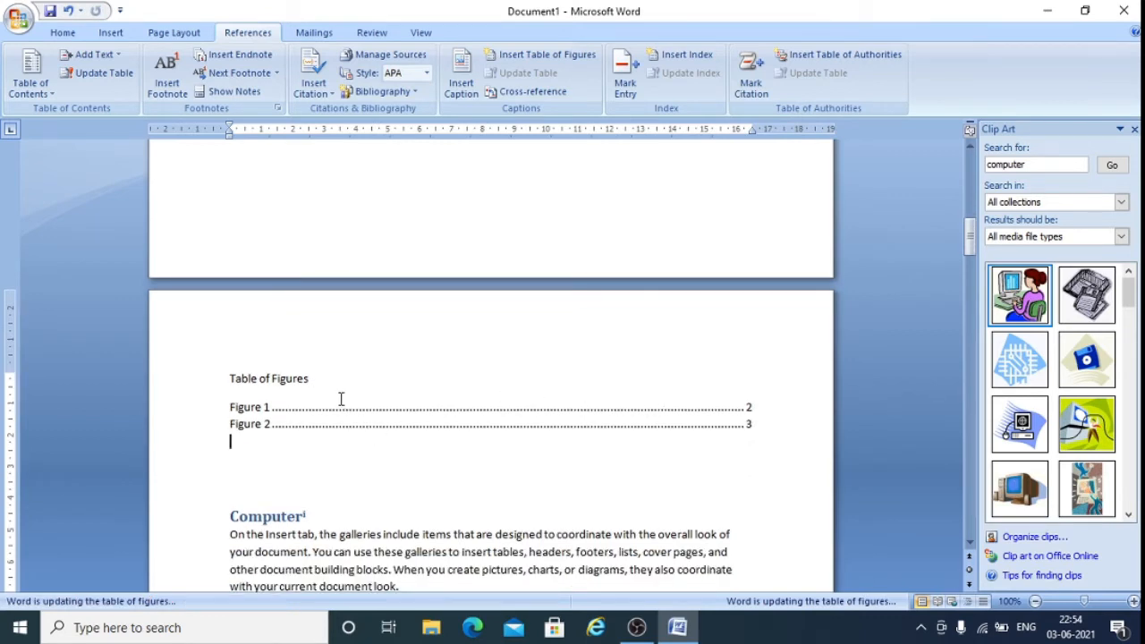
- Make the "Table of Figures" title bold and set its font size to 22
left_click_drag(314, 376, 213, 365)
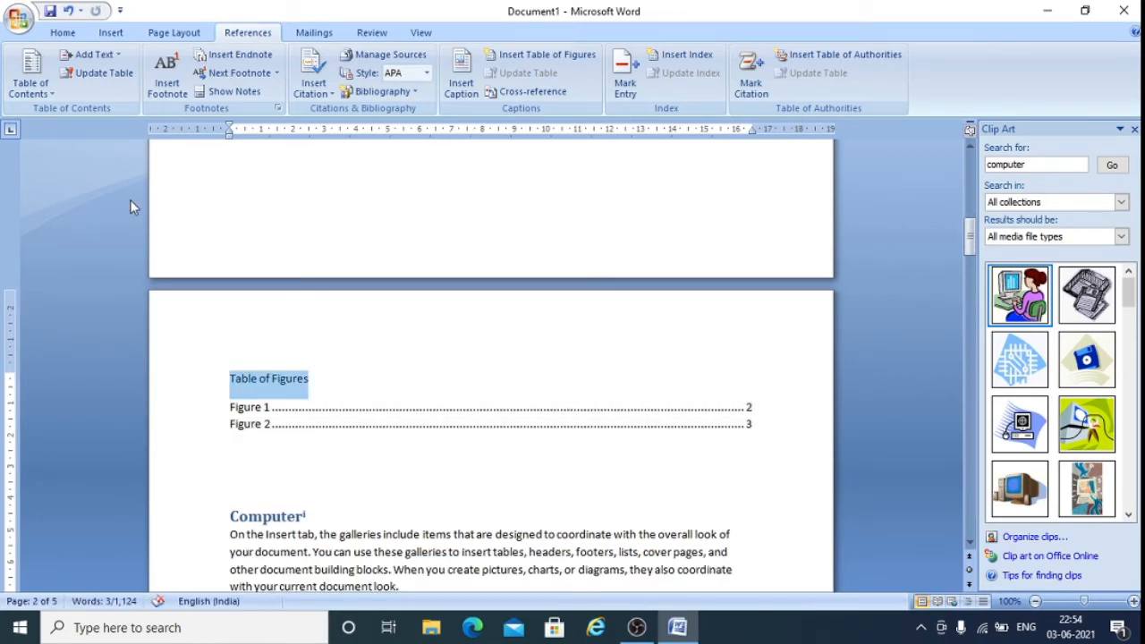
left_click(66, 33)
left_click(149, 86)
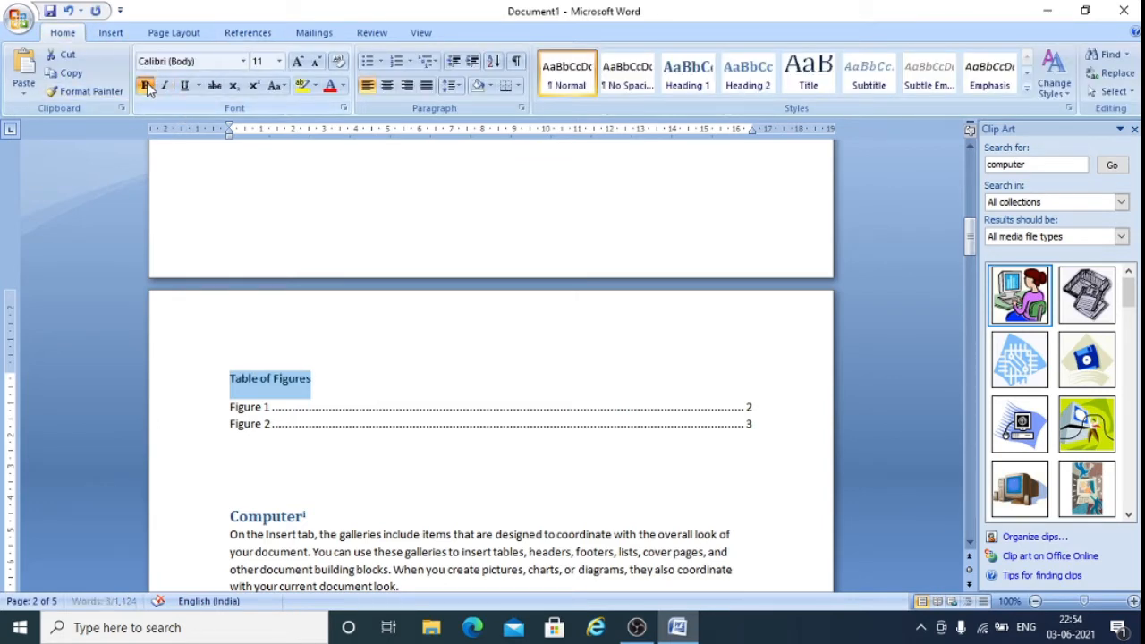
left_click(279, 63)
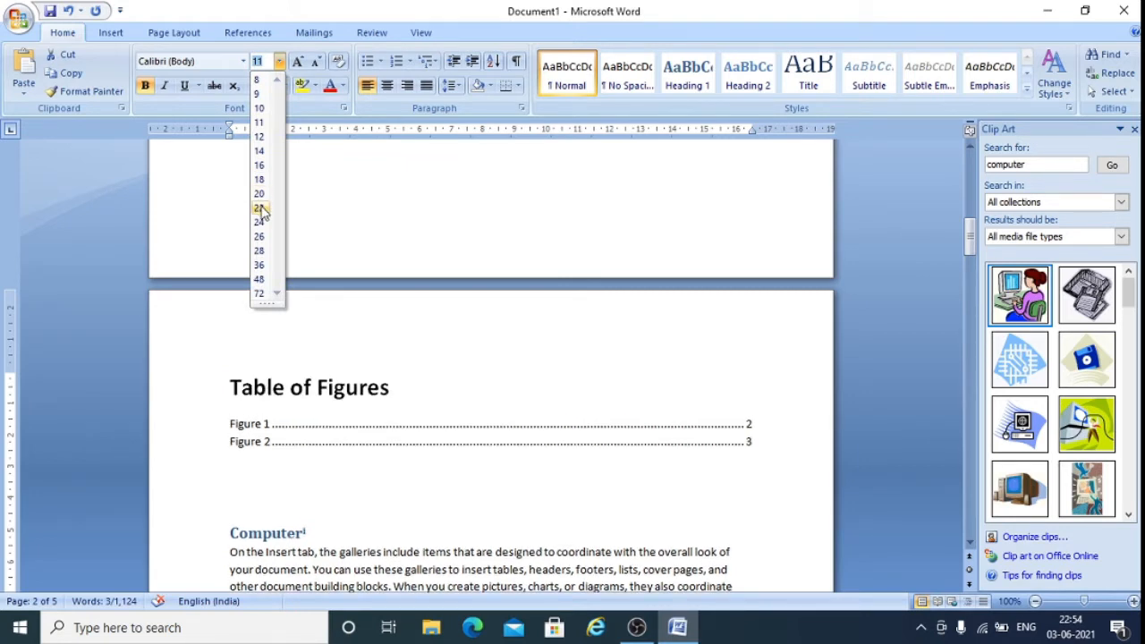
left_click(260, 208)
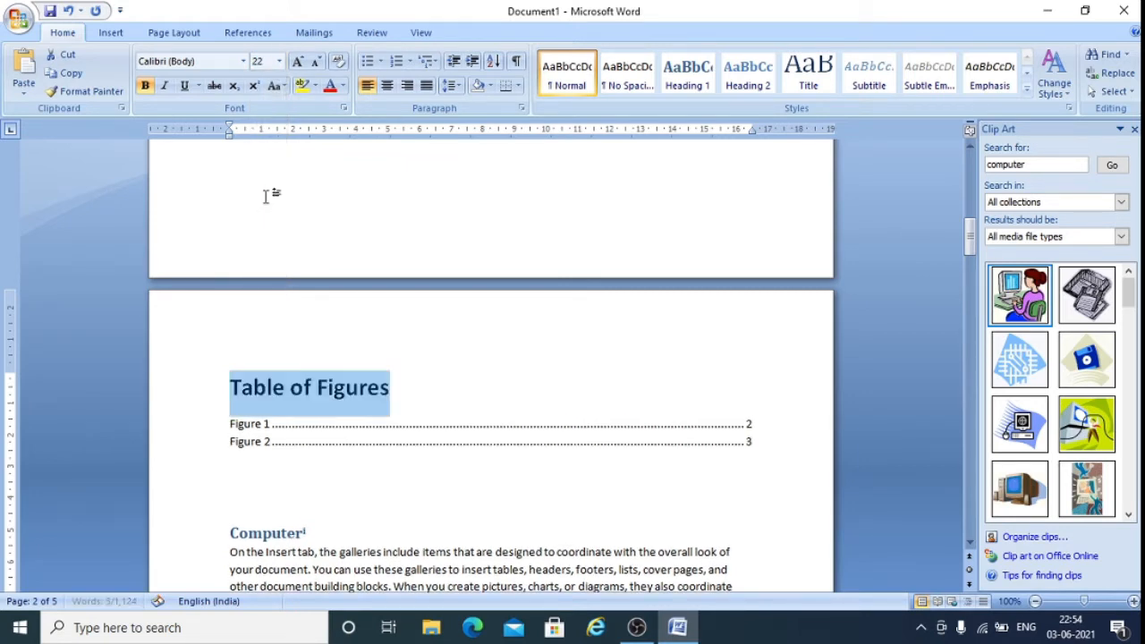
- Colour the "Table of Figures" title red, centre it, and compare it with the Table Of Contents title
left_click(343, 86)
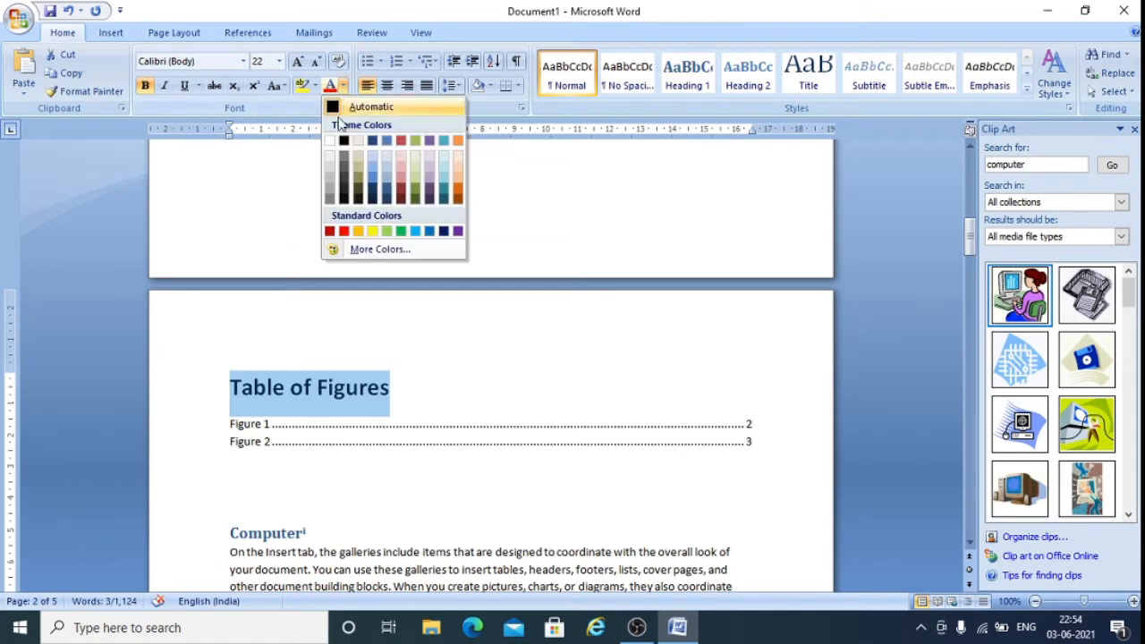
left_click(343, 230)
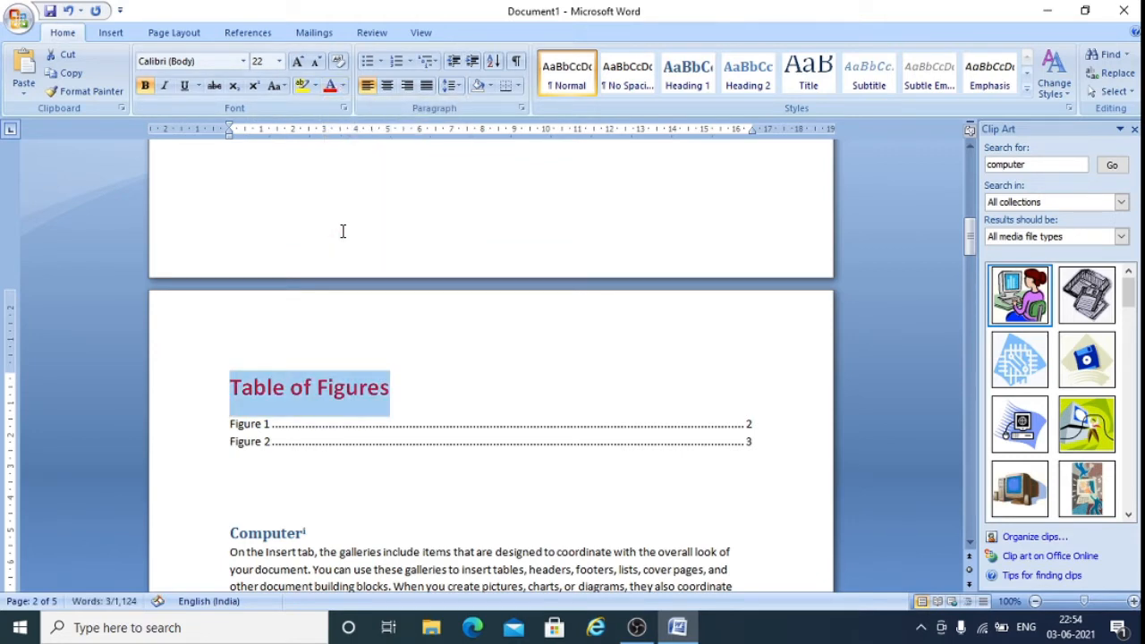
left_click(387, 86)
scroll(564, 373, "up", 15)
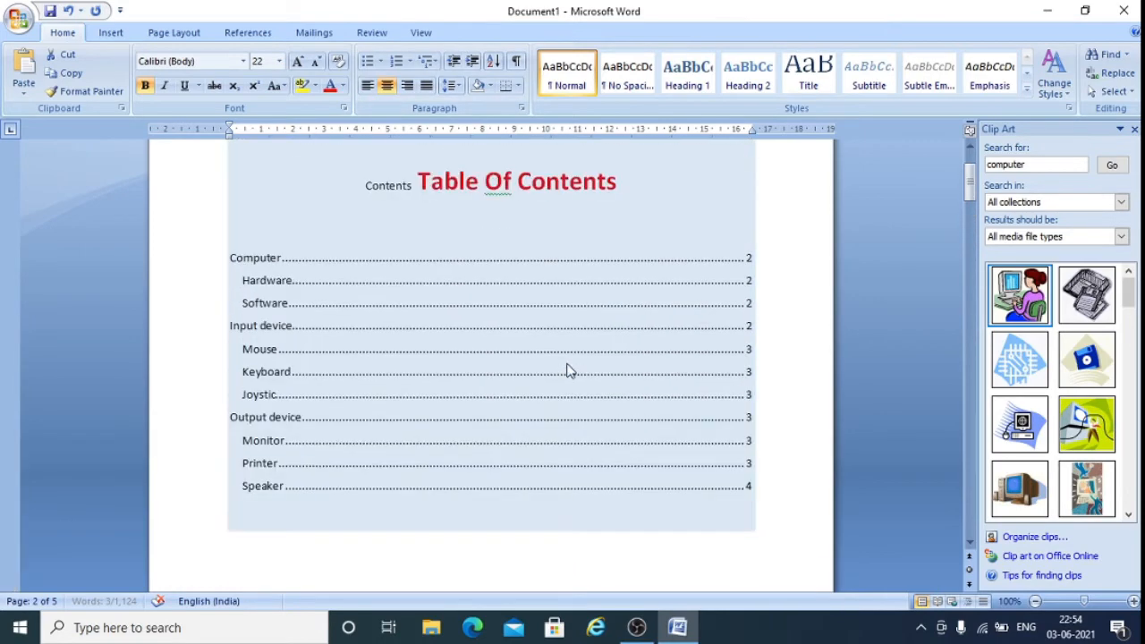
scroll(566, 370, "down", 15)
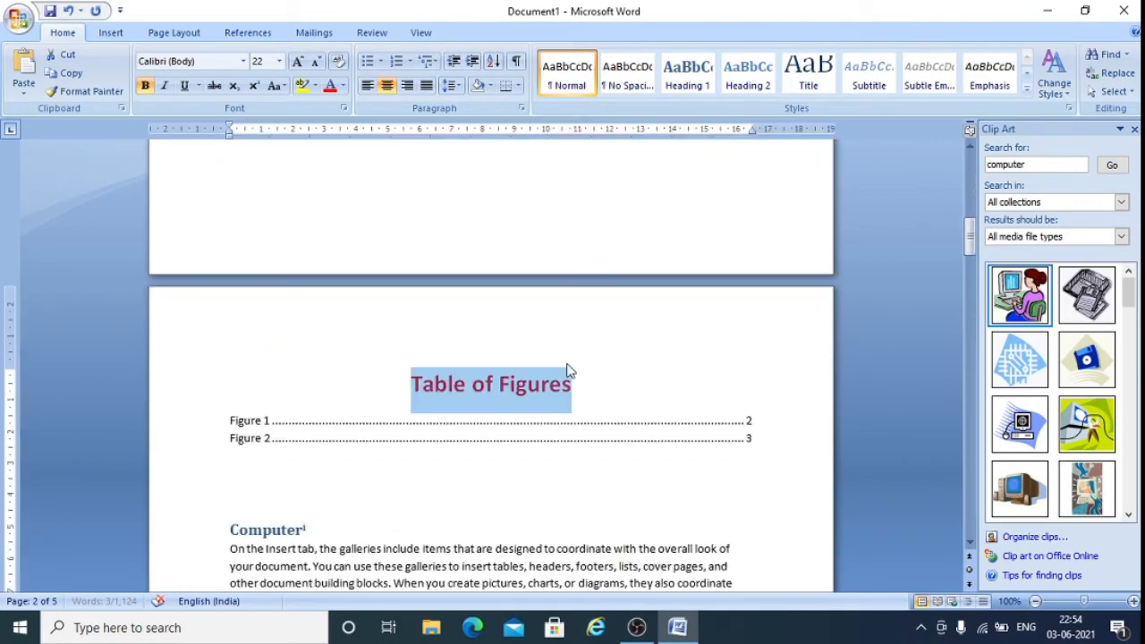
- Insert the caption "Table 1" with the Table label on a new line above the Software heading, after the paragraph ending in "HTML"
scroll(567, 364, "down", 3)
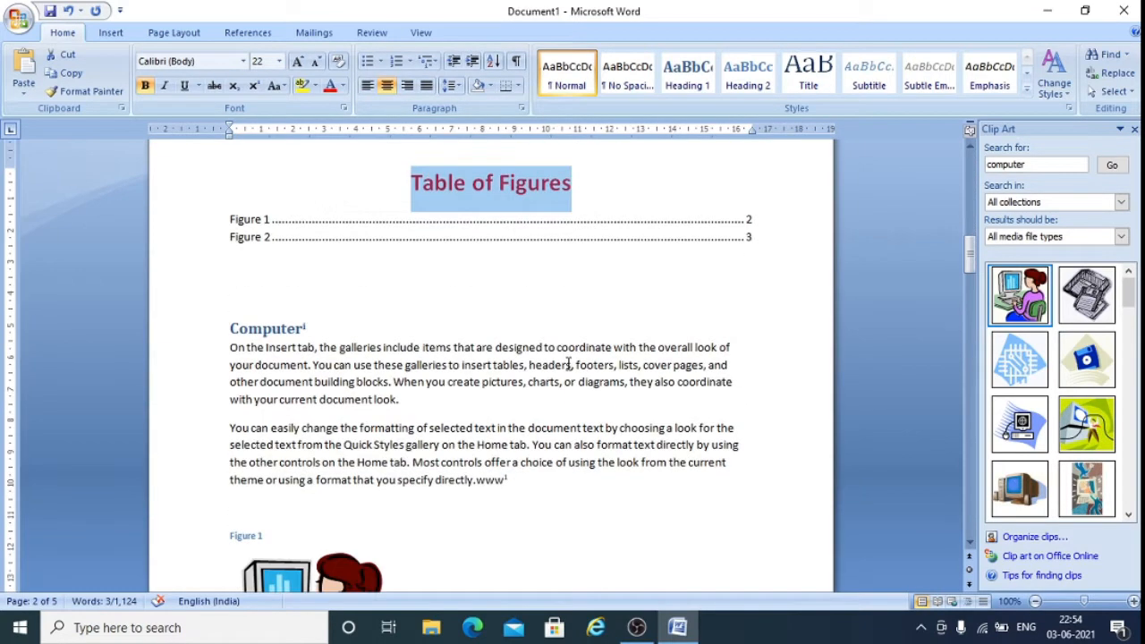
scroll(569, 356, "down", 3)
scroll(569, 356, "down", 5)
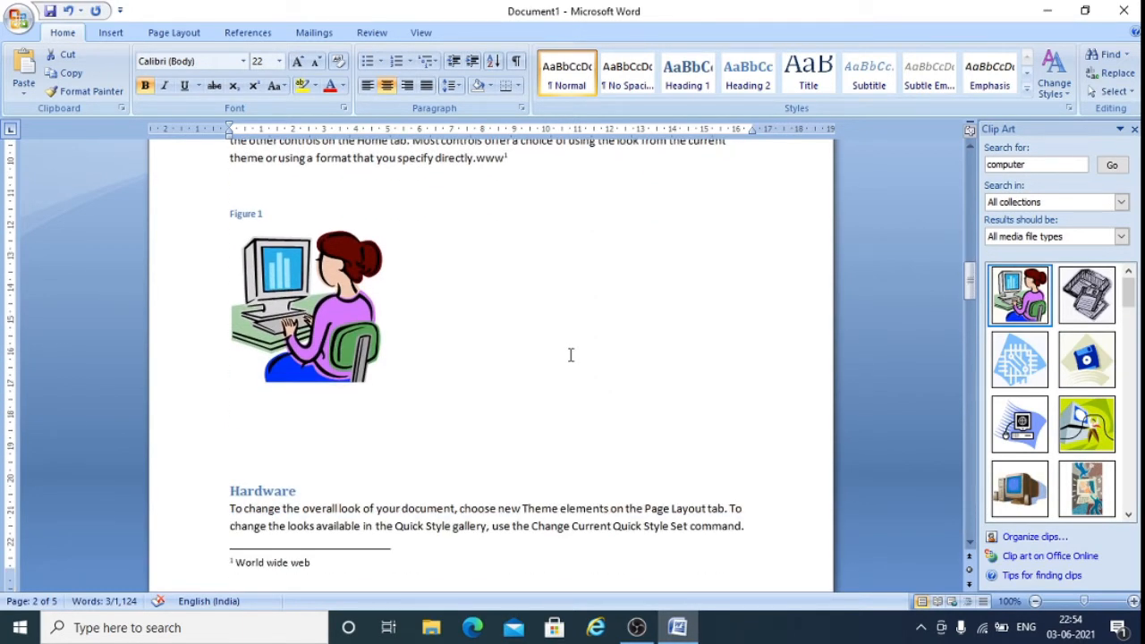
scroll(434, 401, "down", 2)
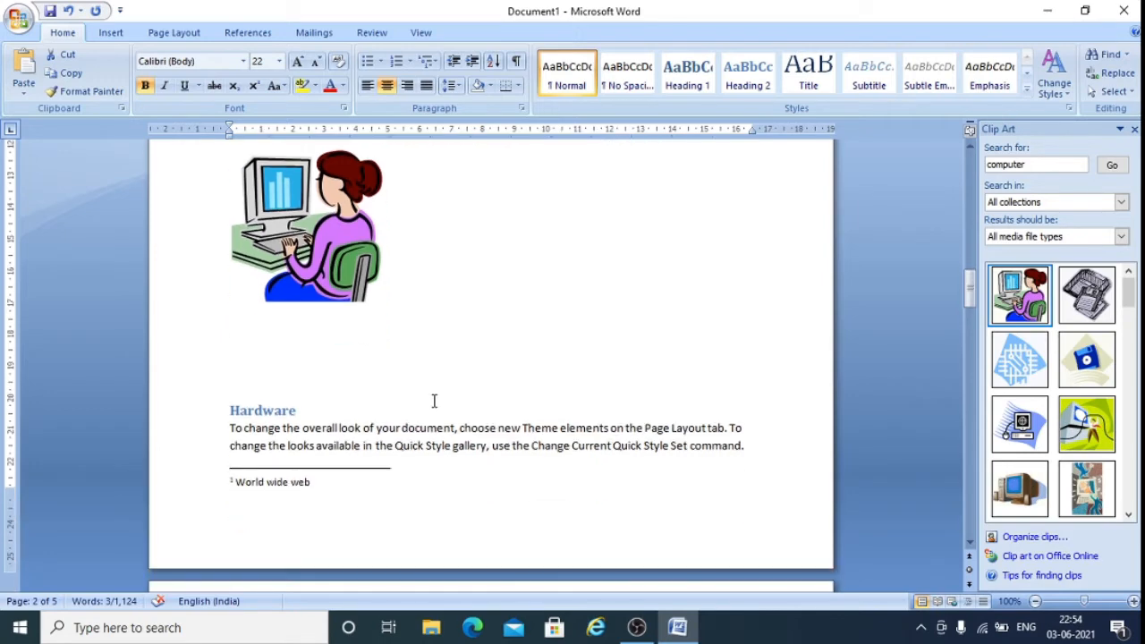
scroll(434, 400, "down", 6)
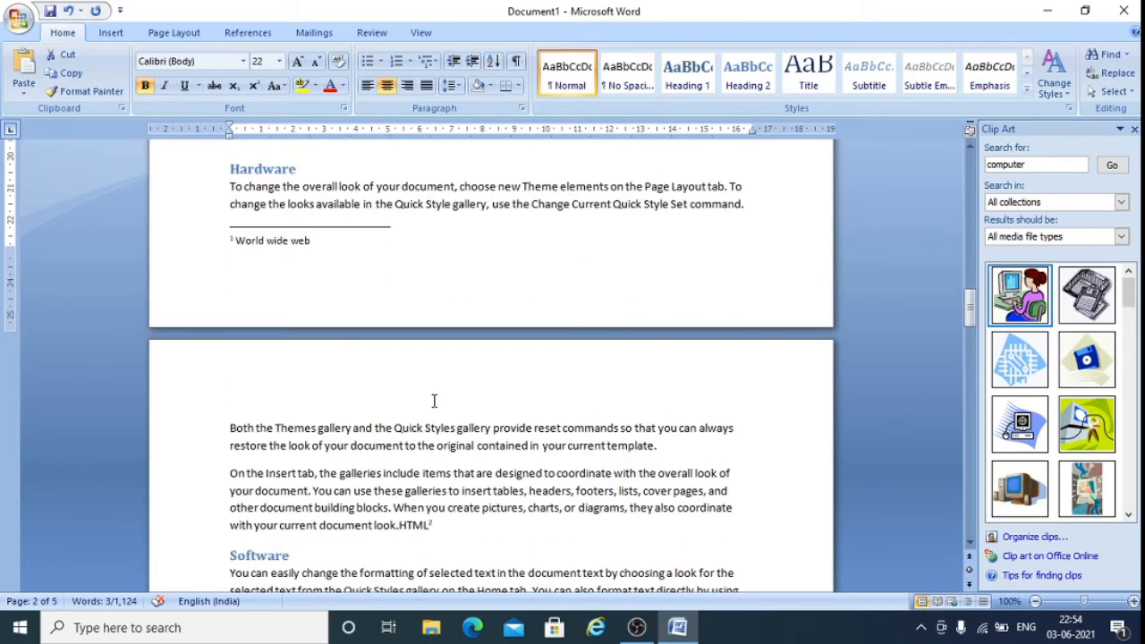
scroll(433, 401, "down", 3)
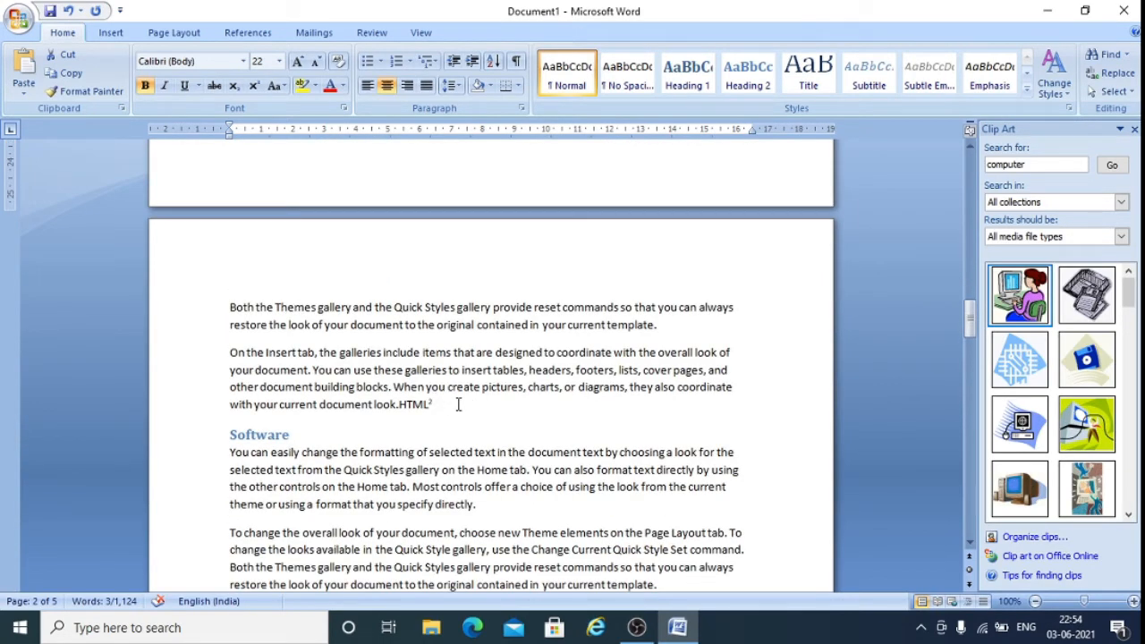
left_click(458, 404)
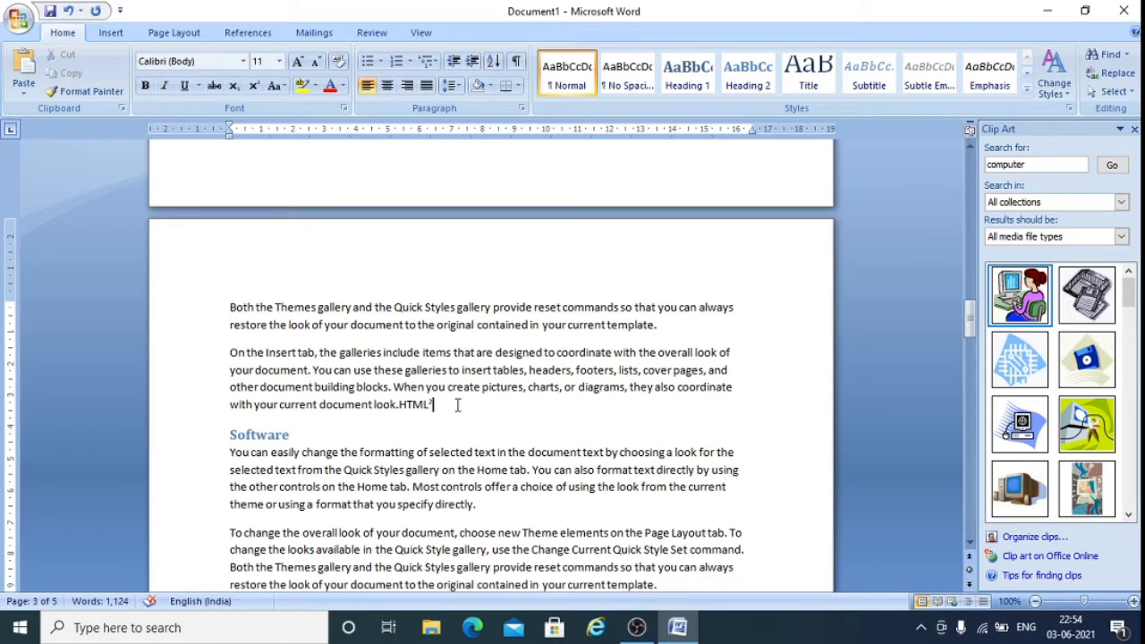
key("Return")
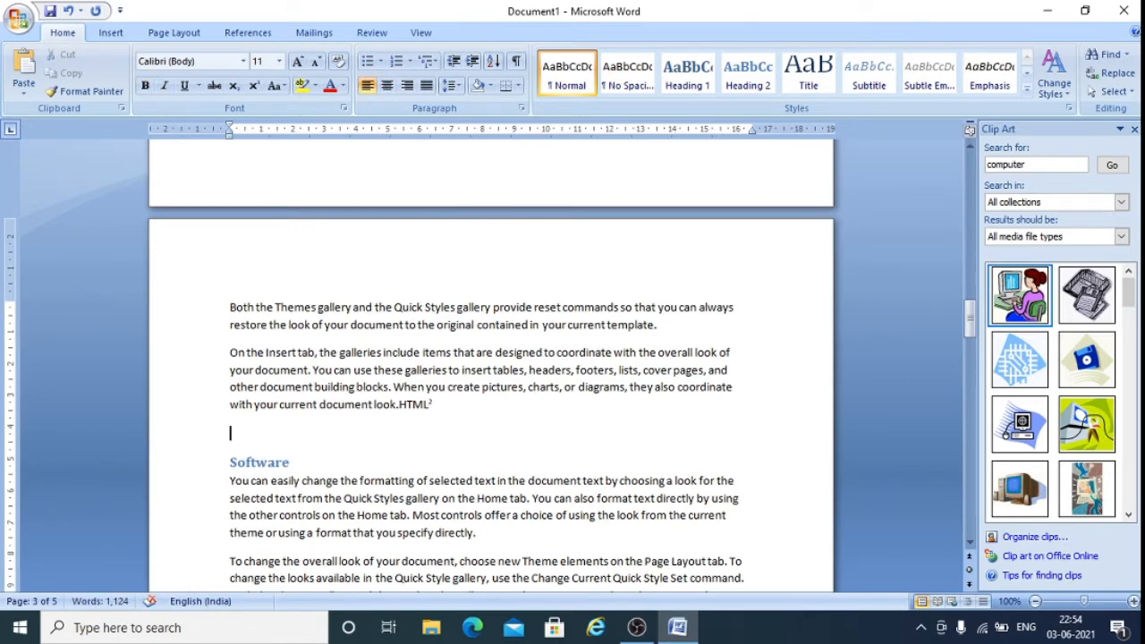
left_click(248, 32)
left_click(461, 82)
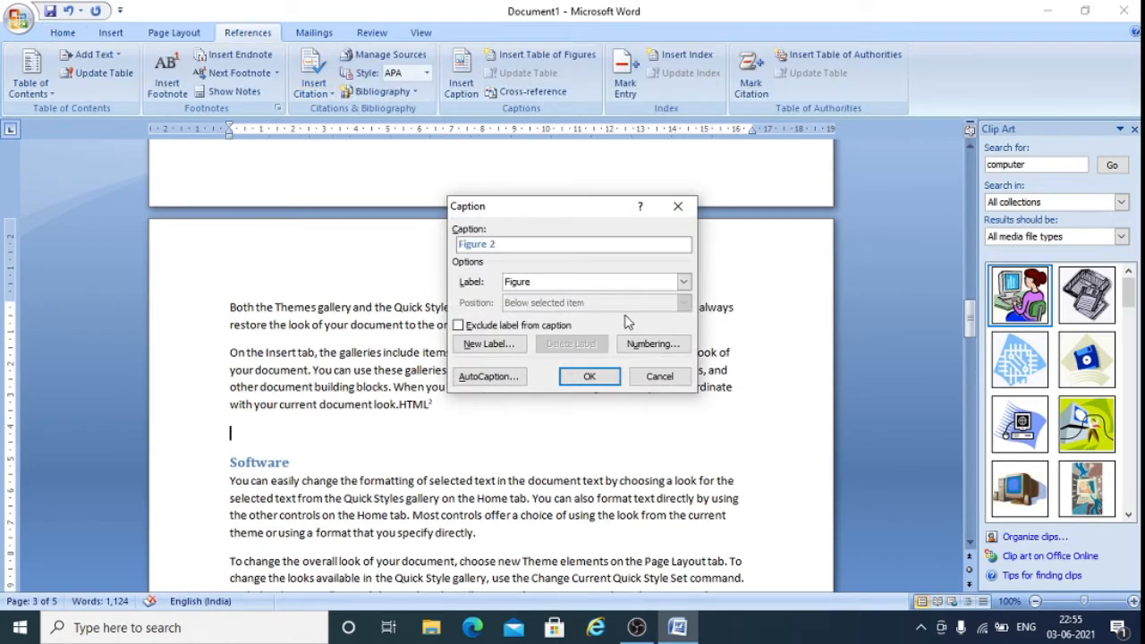
left_click(687, 283)
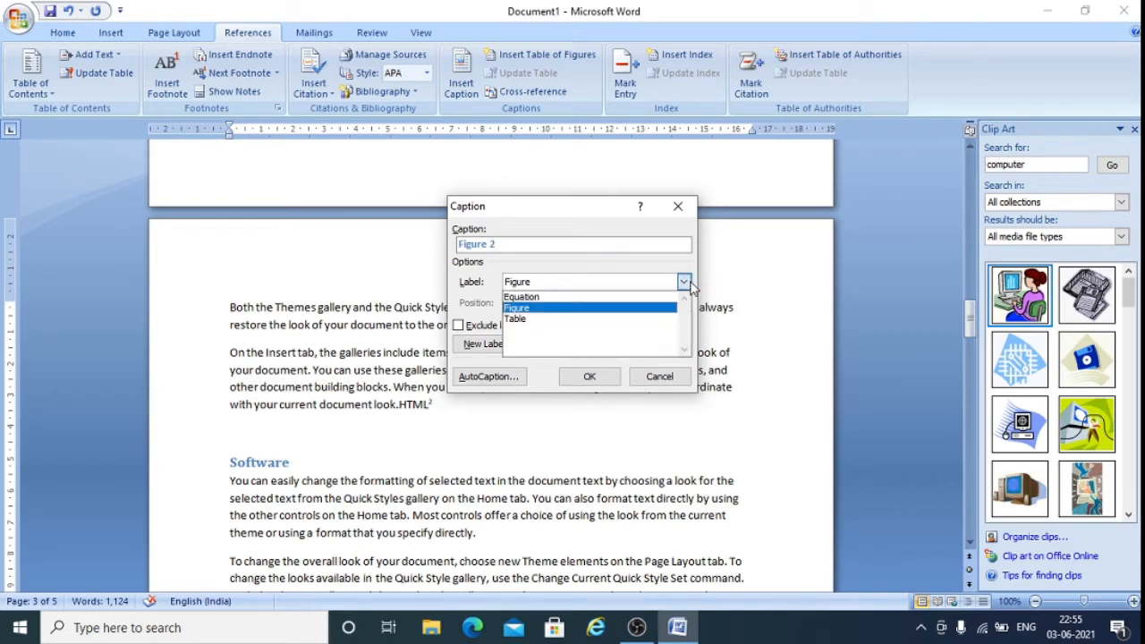
left_click(588, 319)
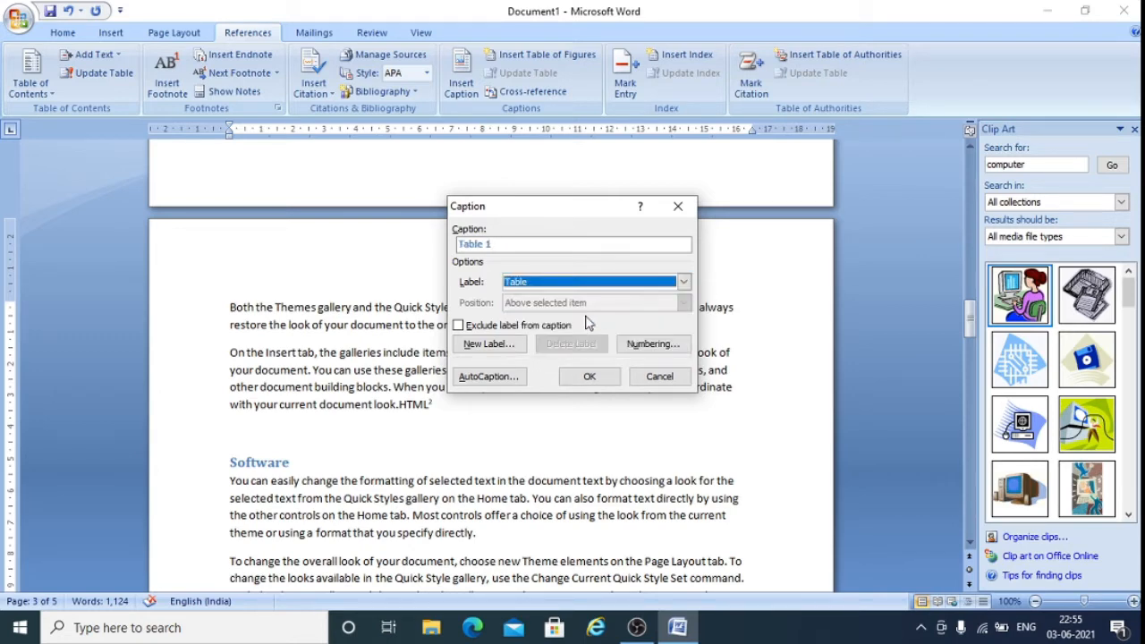
left_click(590, 375)
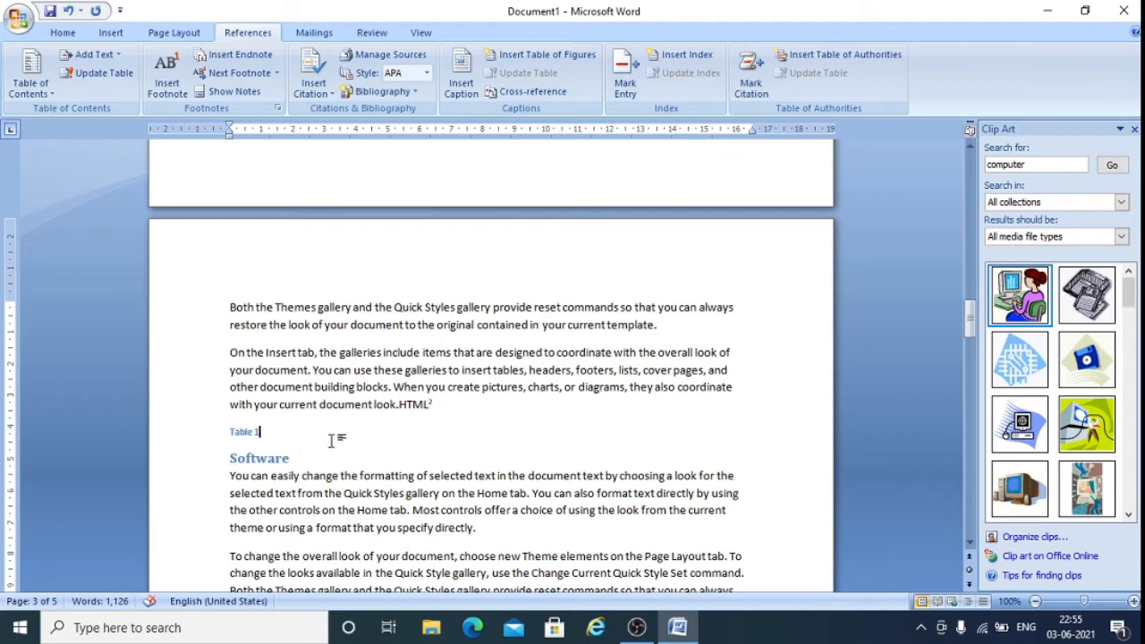
- Insert a table with 2 columns and 2 rows on a new line below the "Table 1" caption
key("Return")
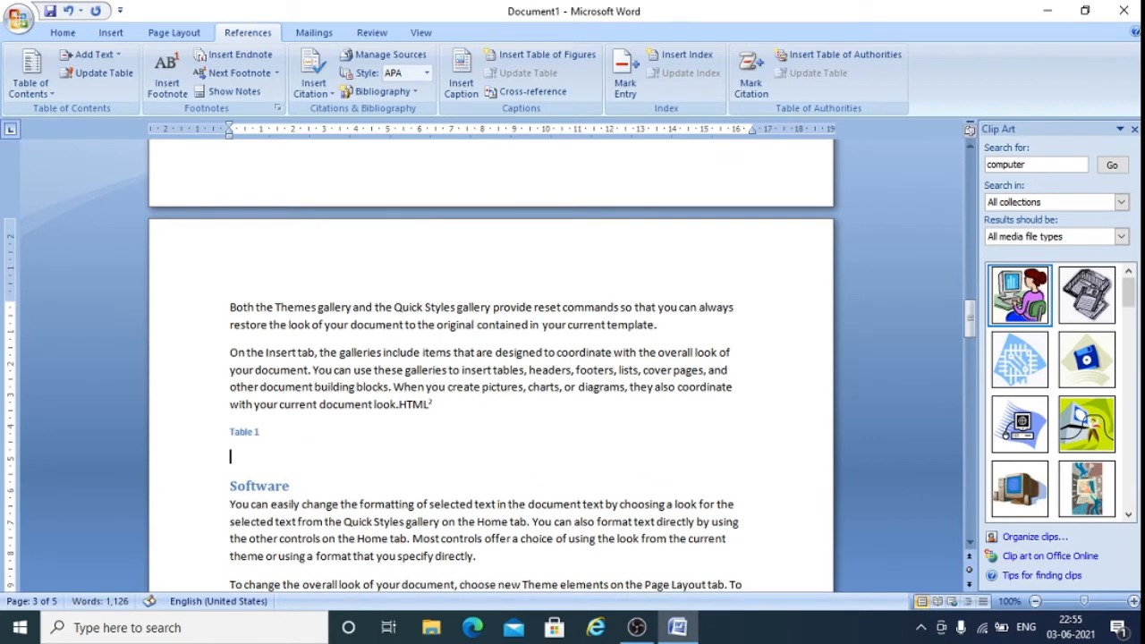
left_click(111, 33)
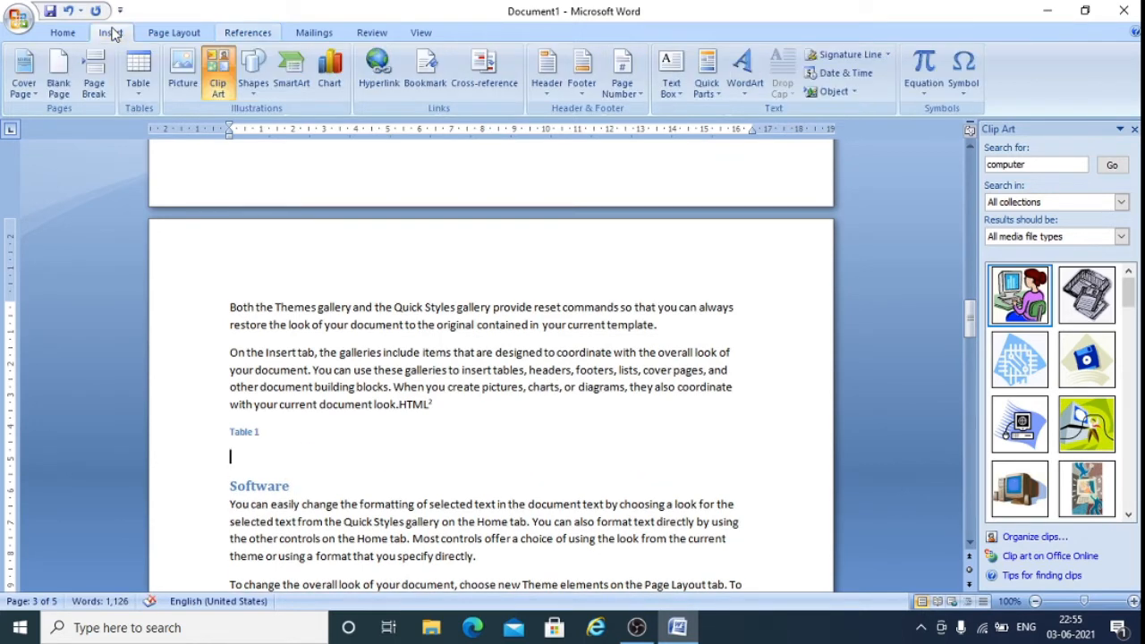
left_click(140, 71)
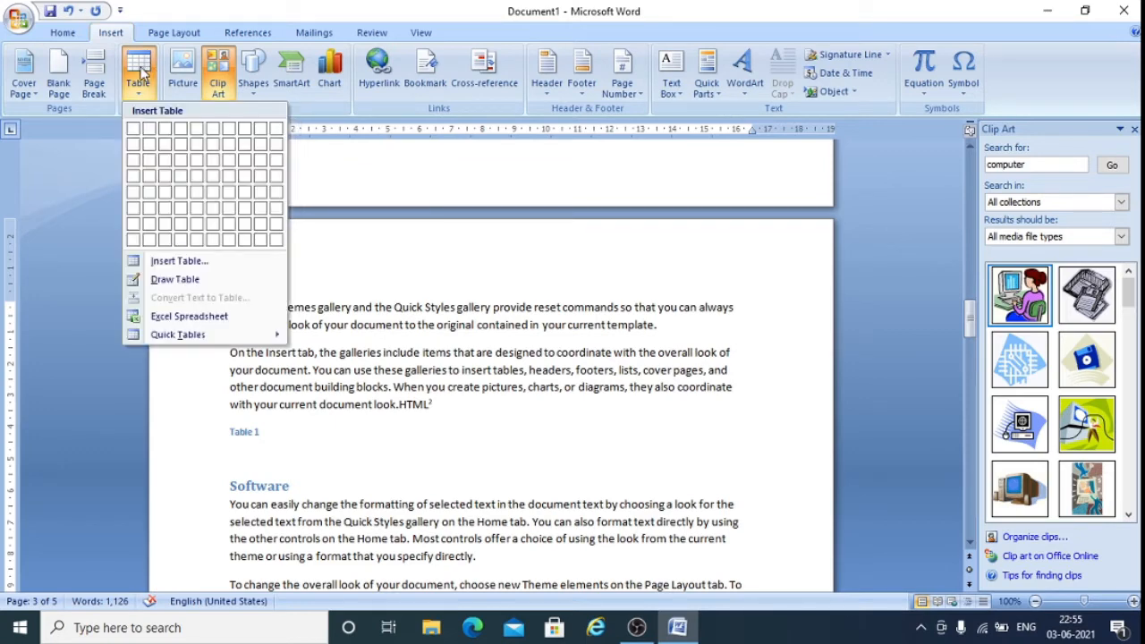
left_click(190, 260)
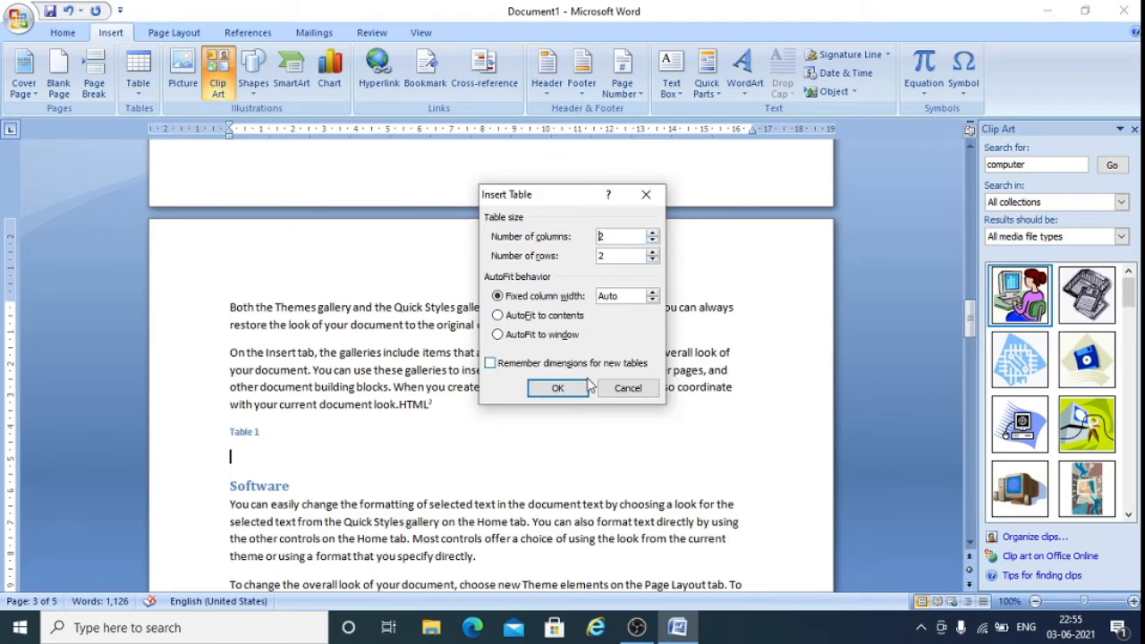
left_click(557, 388)
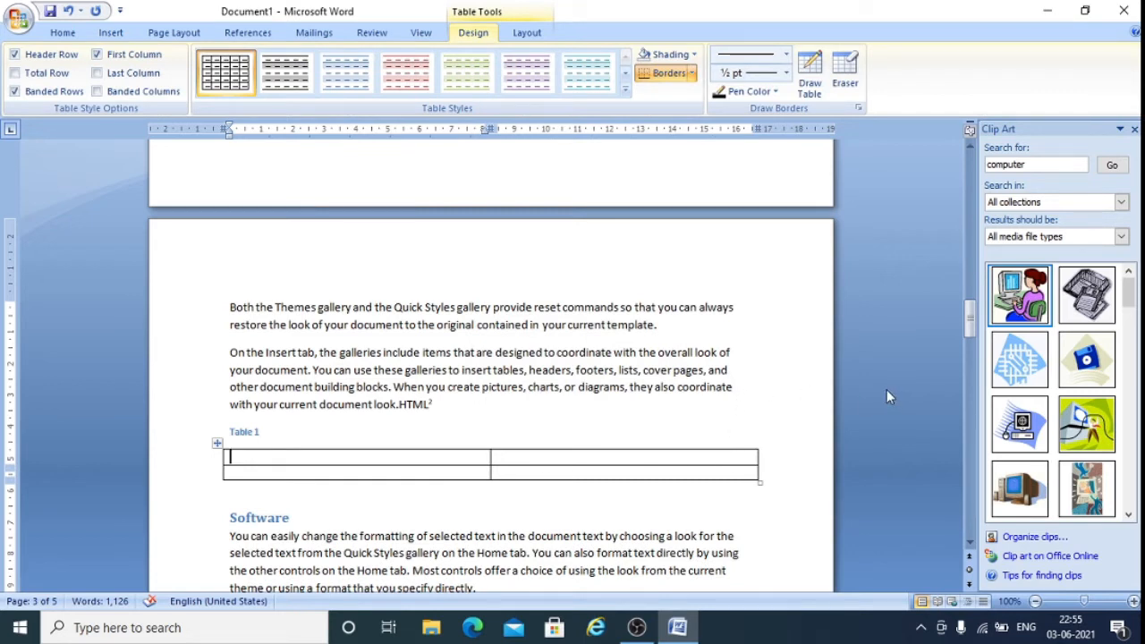
- Fill the table under "Table 1" with "abc" in both first-row cells and "ijk" and "mno" in the second row
type("abc")
left_click(598, 461)
type("abc")
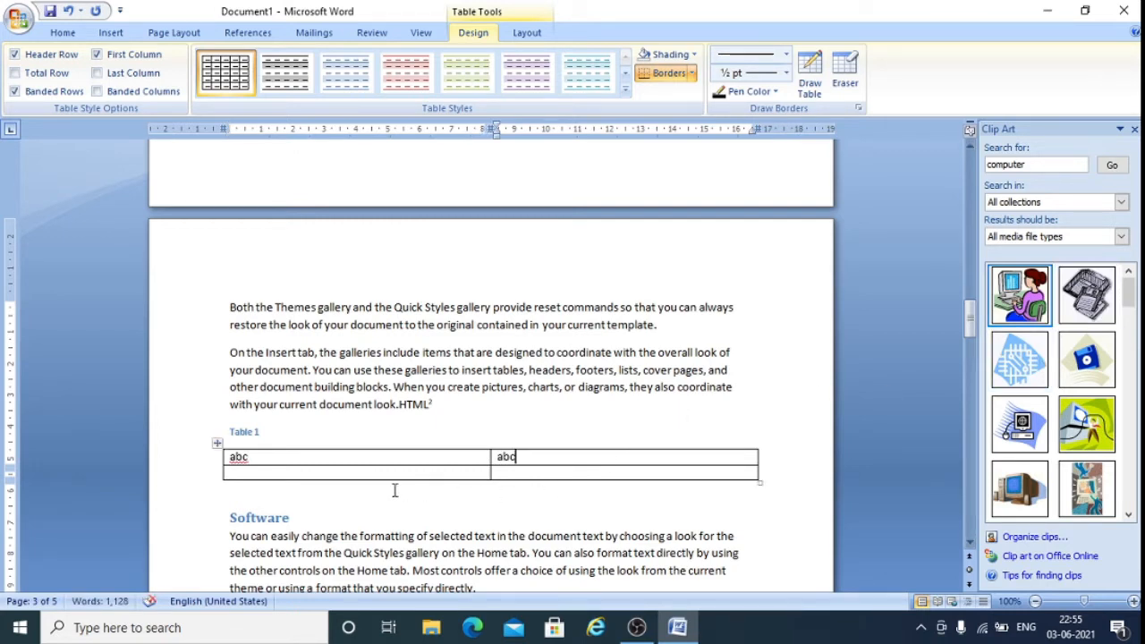
left_click(323, 473)
type("ijk")
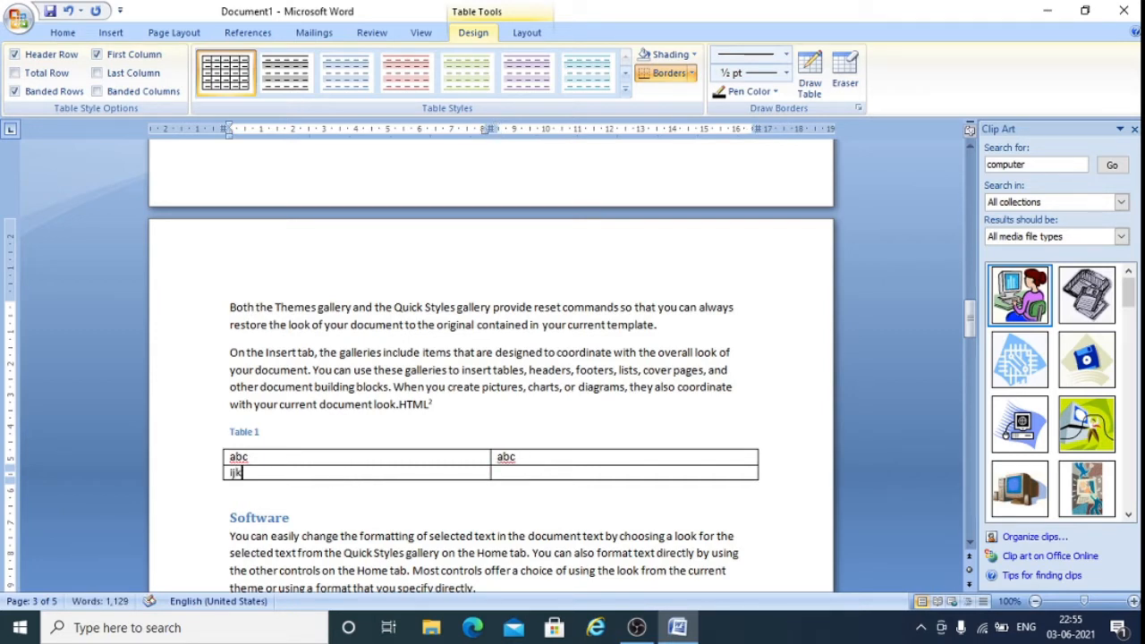
left_click(529, 473)
type("mno")
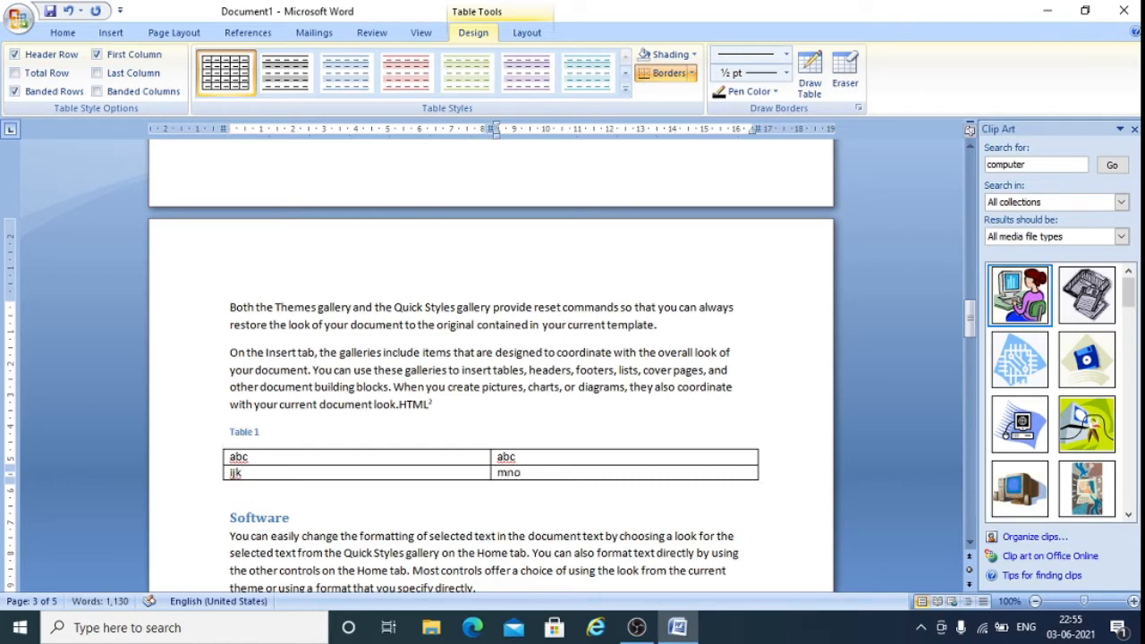
- Insert the caption "Table 2" with the Table label on a new line after the last Input device paragraph, above the Mouse heading
scroll(497, 356, "down", 6)
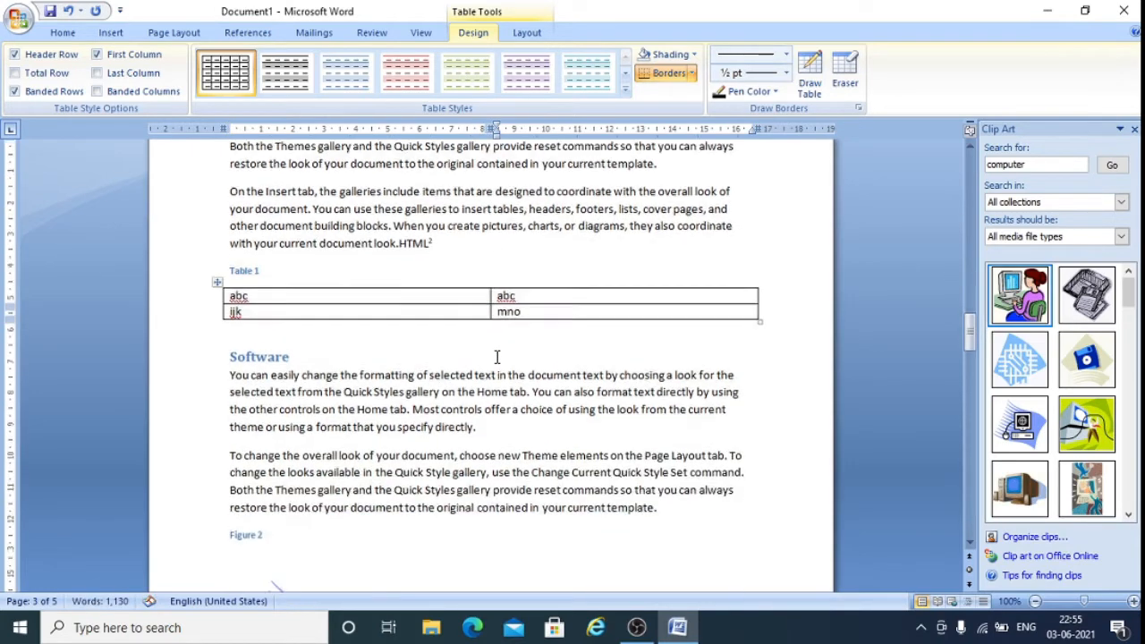
scroll(497, 357, "down", 12)
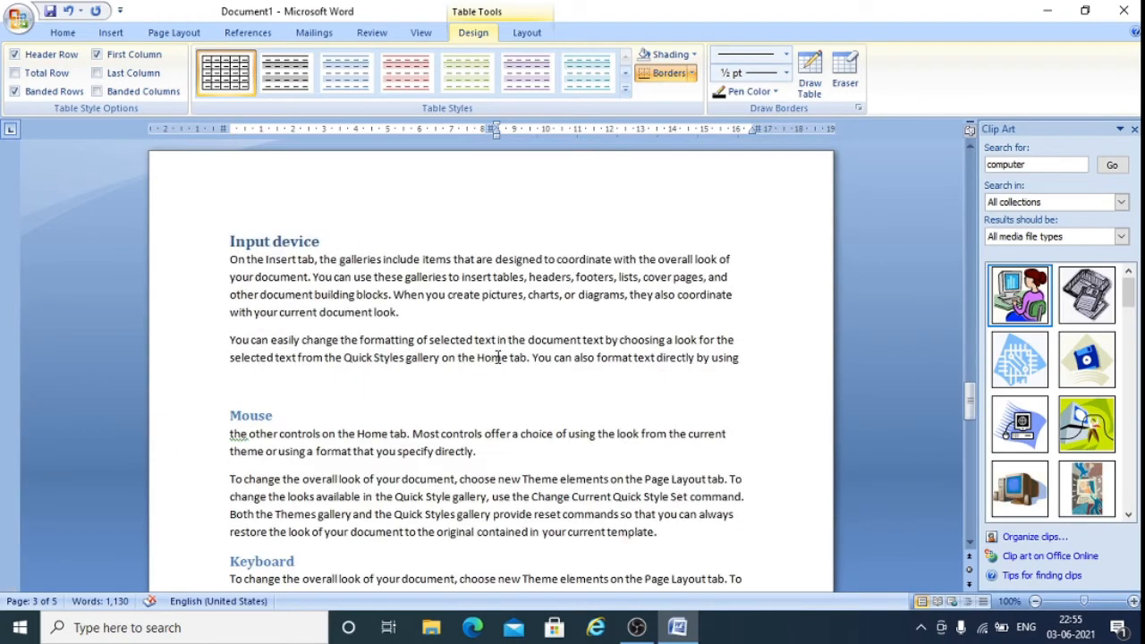
left_click(759, 361)
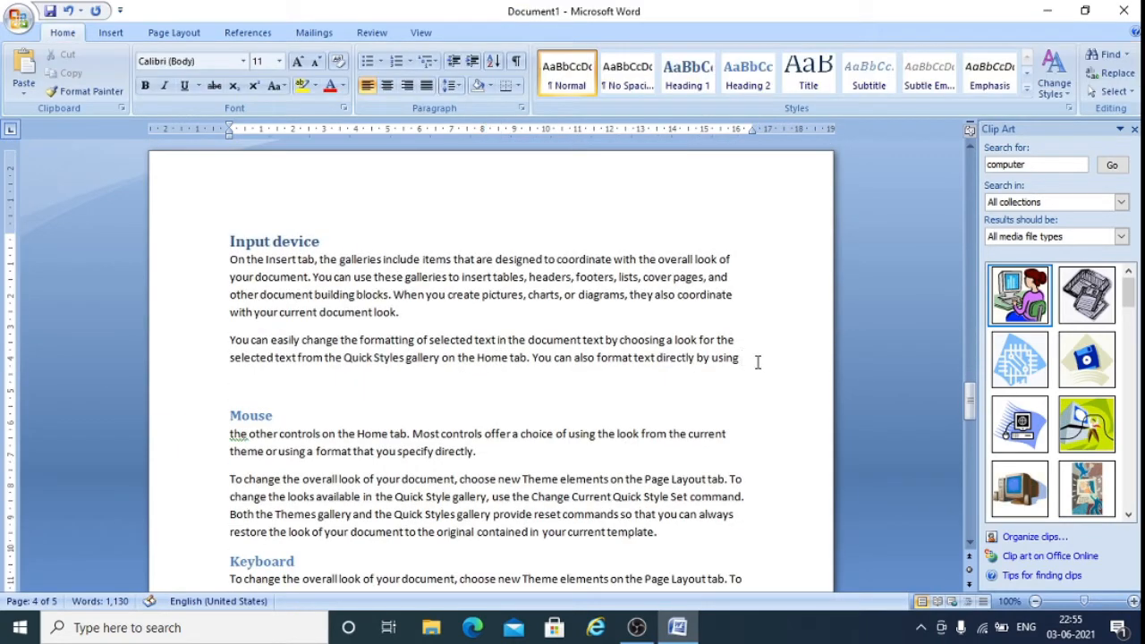
key("Return")
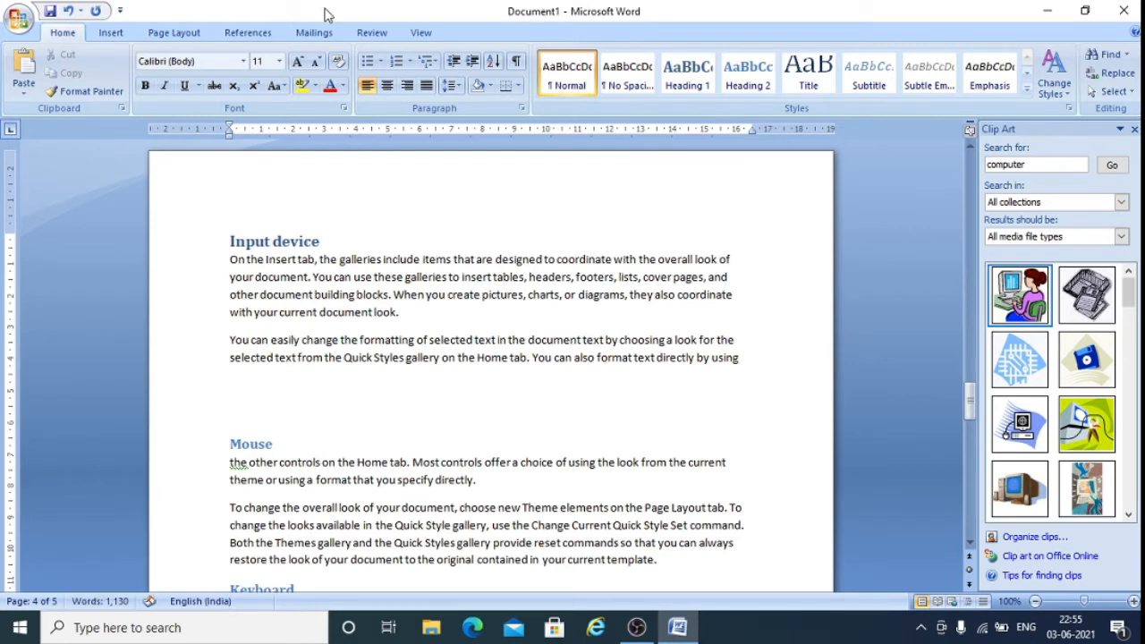
left_click(251, 32)
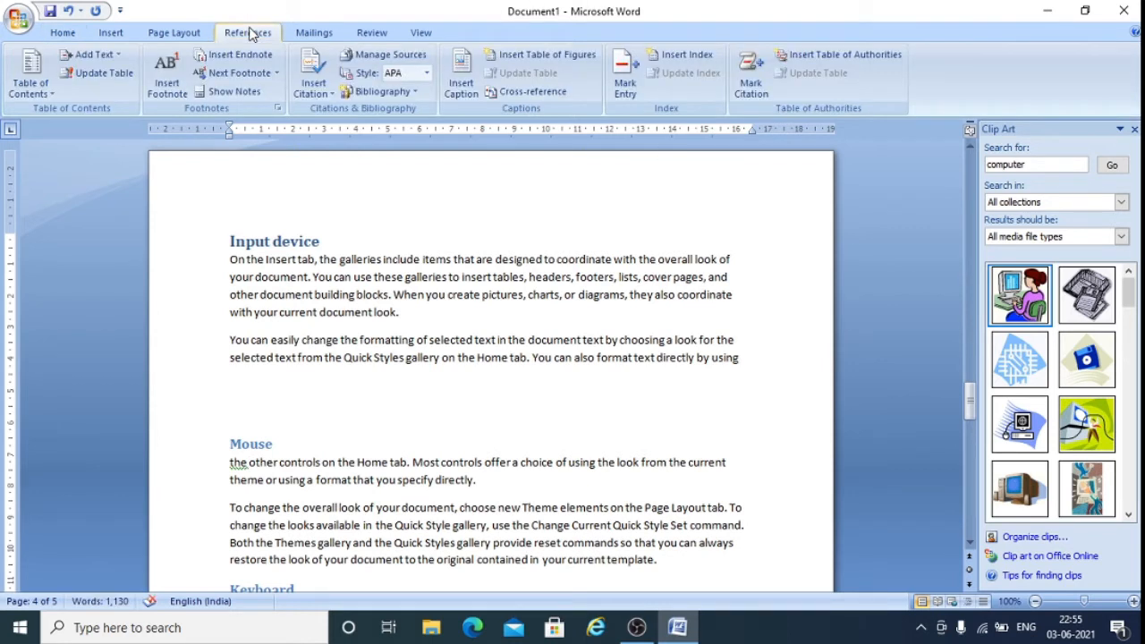
left_click(463, 76)
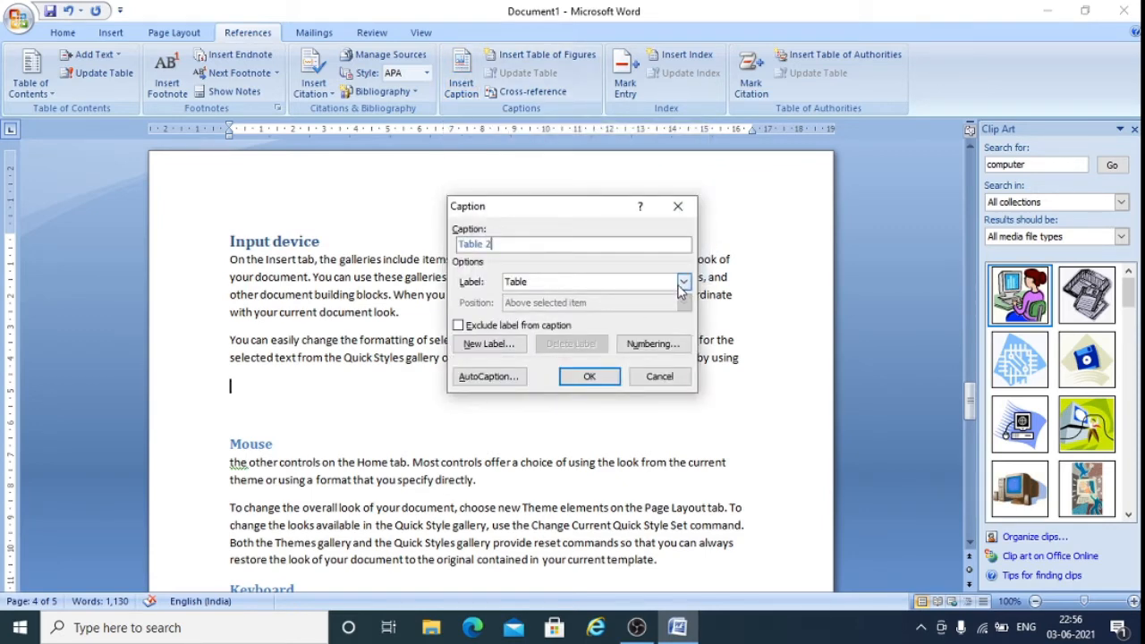
left_click(595, 375)
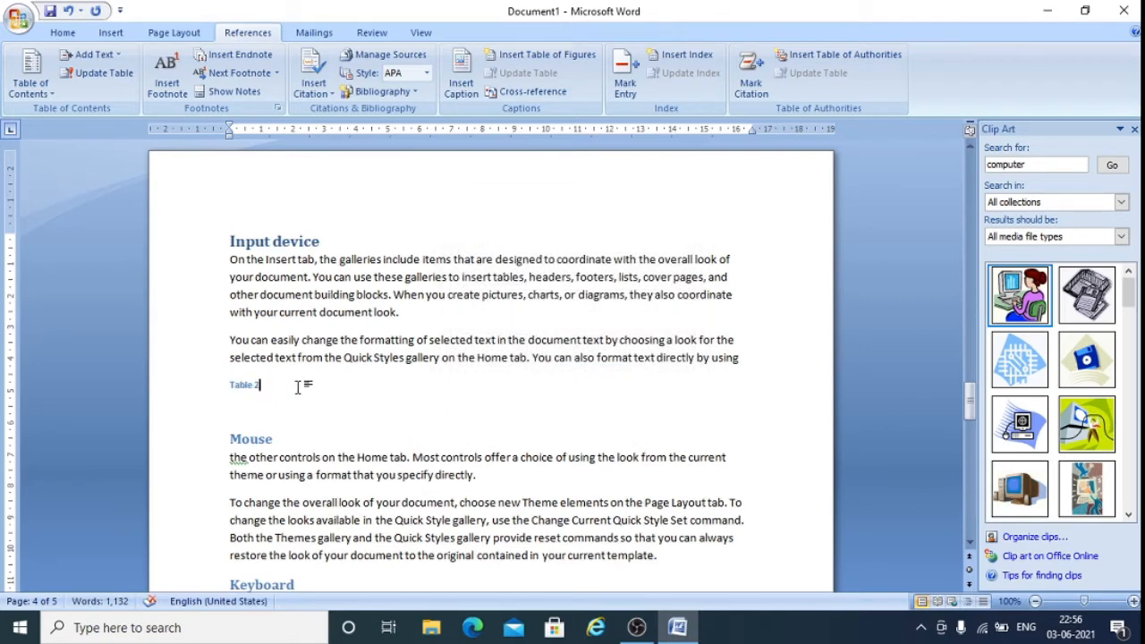
- Insert a table with 5 columns and 2 rows below the "Table 2" caption, leaving an empty line between them
key("Return")
key("Return")
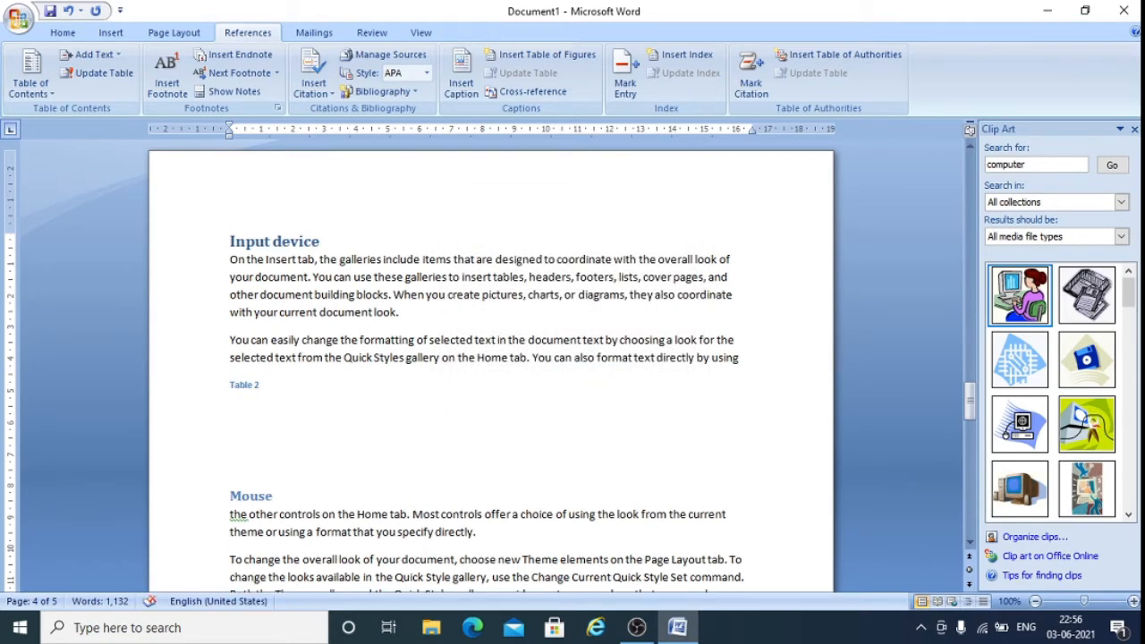
left_click(111, 33)
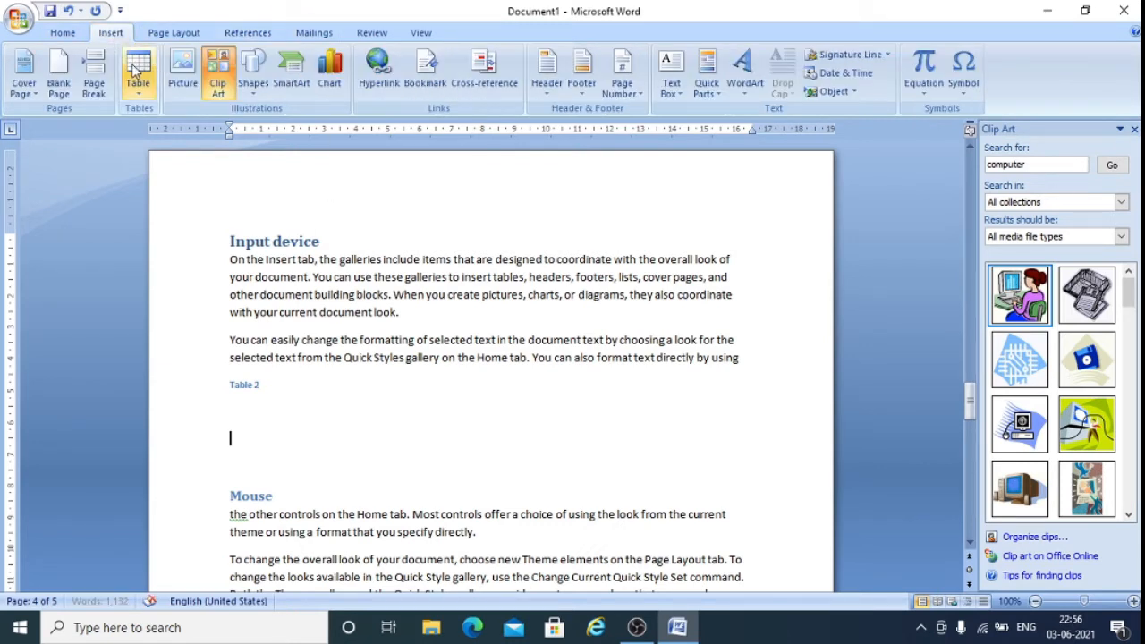
left_click(135, 69)
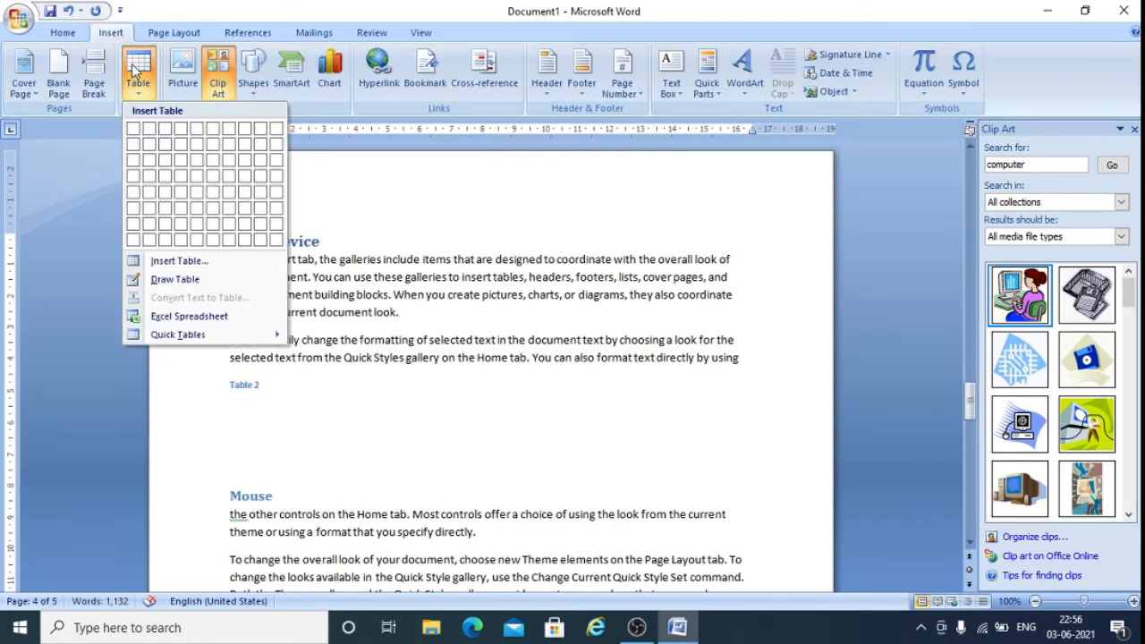
left_click(188, 263)
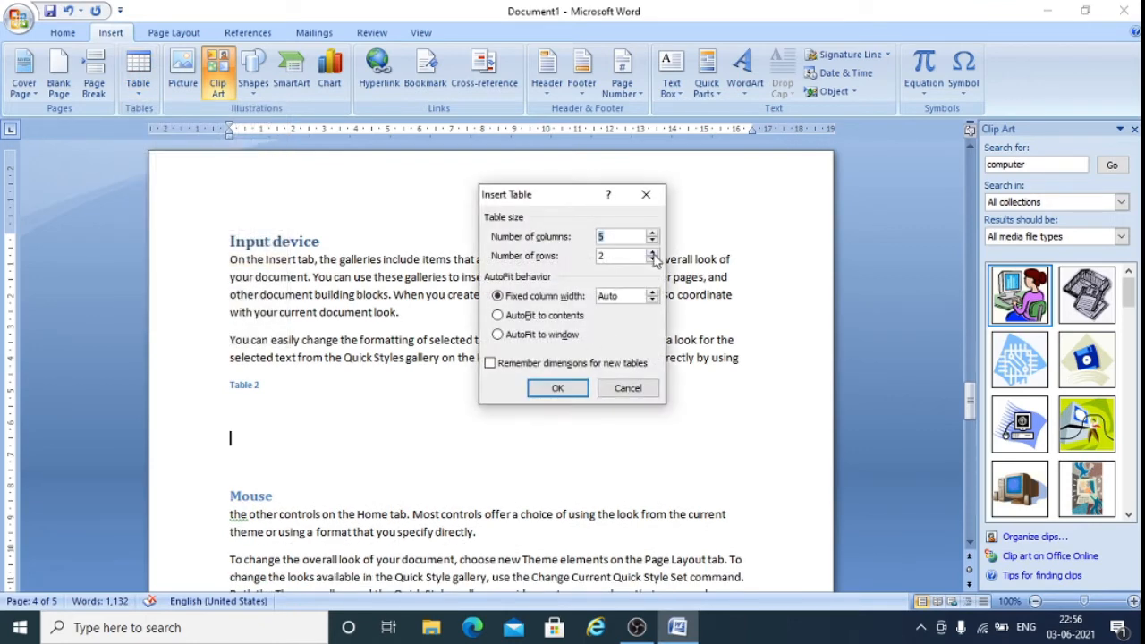
left_click(560, 388)
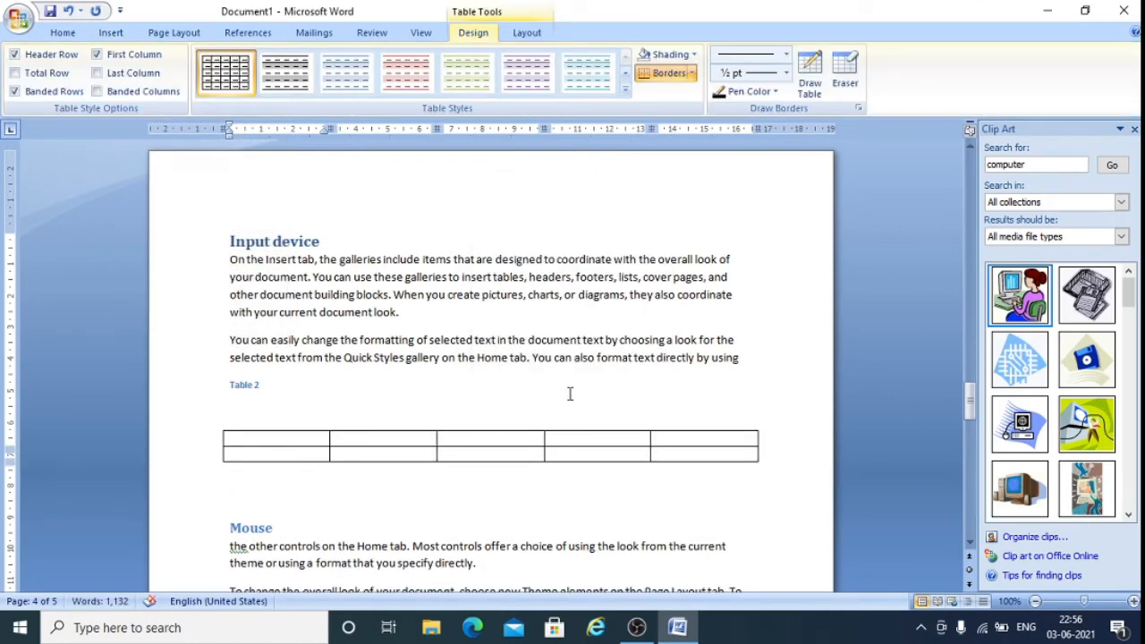
- Fill the first row of the table under "Table 2" with "Sub1", "Sub2", "Sub3", "Sub4" and "total"
scroll(570, 394, "up", 10)
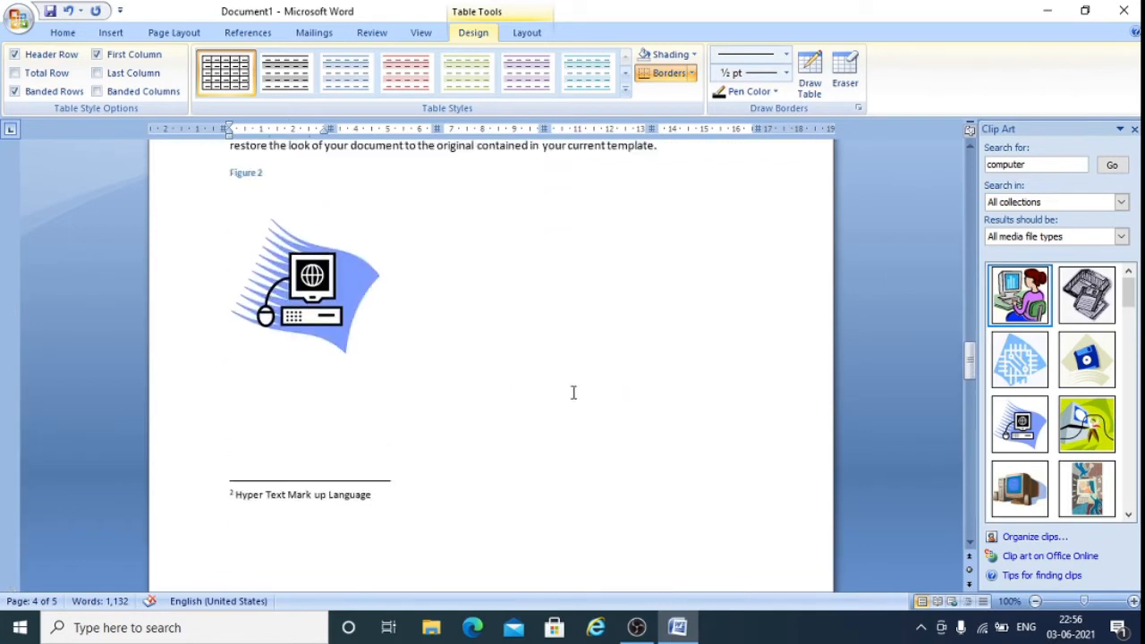
scroll(577, 397, "down", 8)
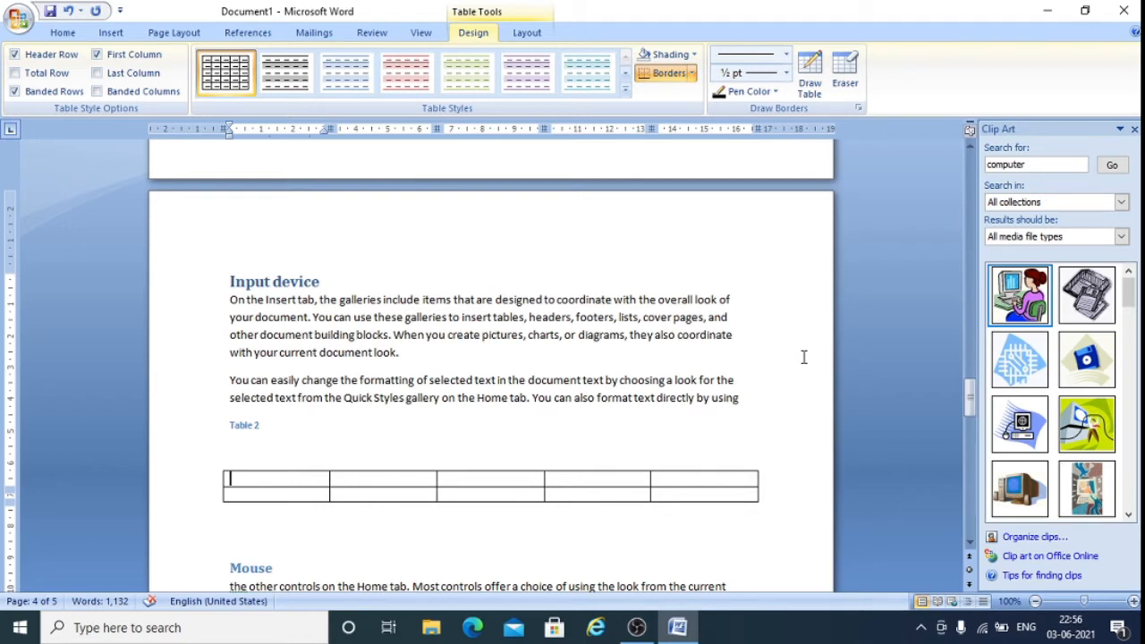
type("sub1")
key("Tab")
key("Tab")
type("sub2")
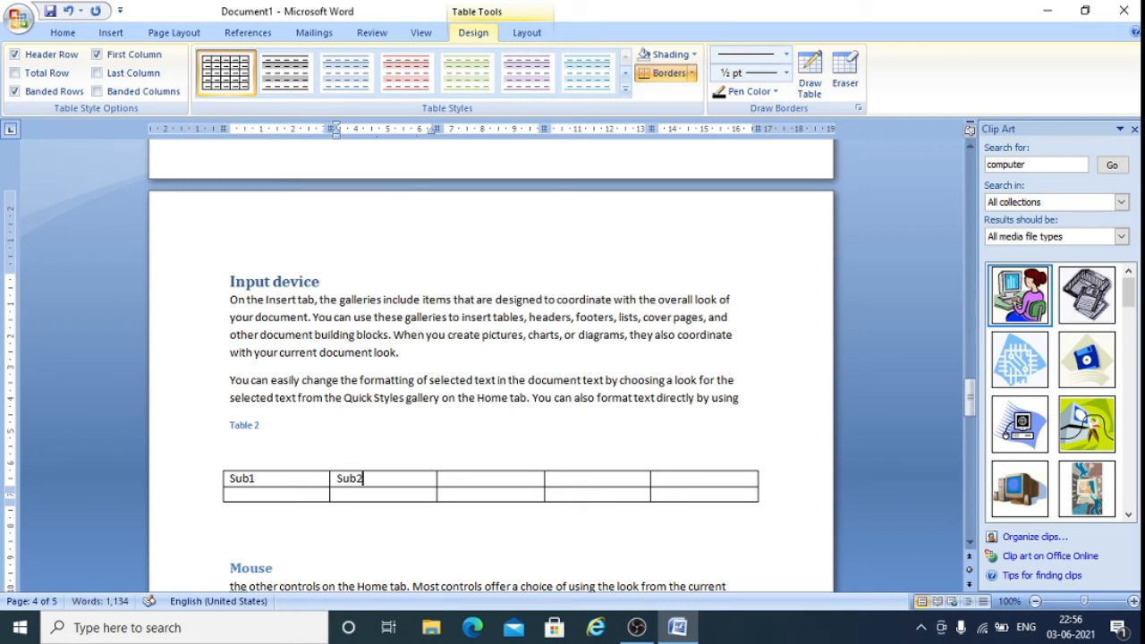
key("Tab")
type("sub")
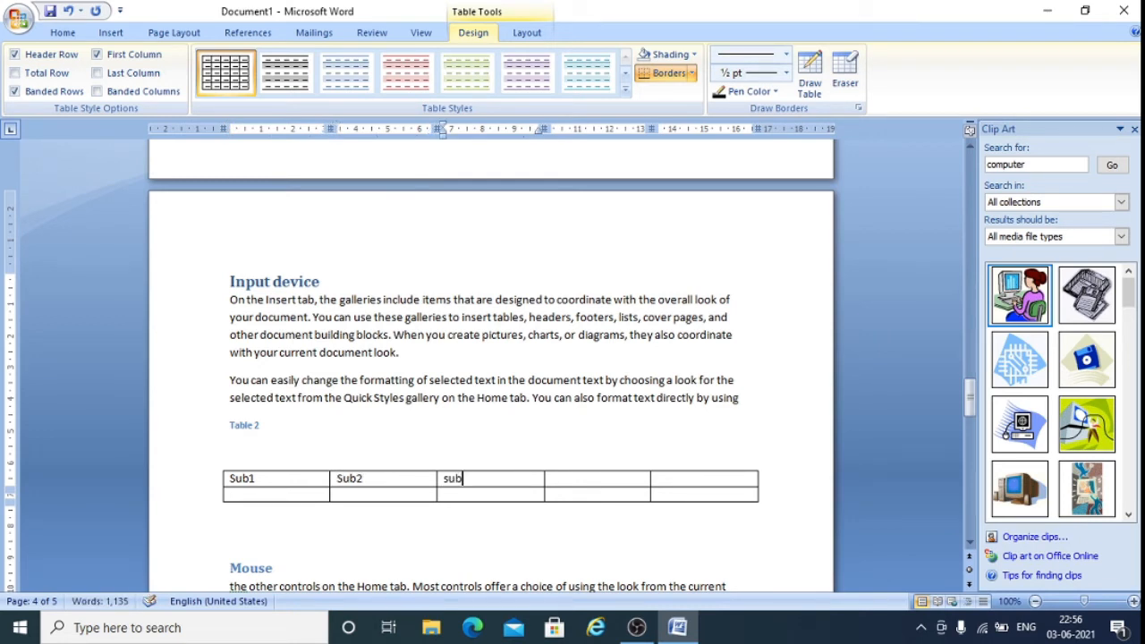
type("3")
key("Tab")
type("sub")
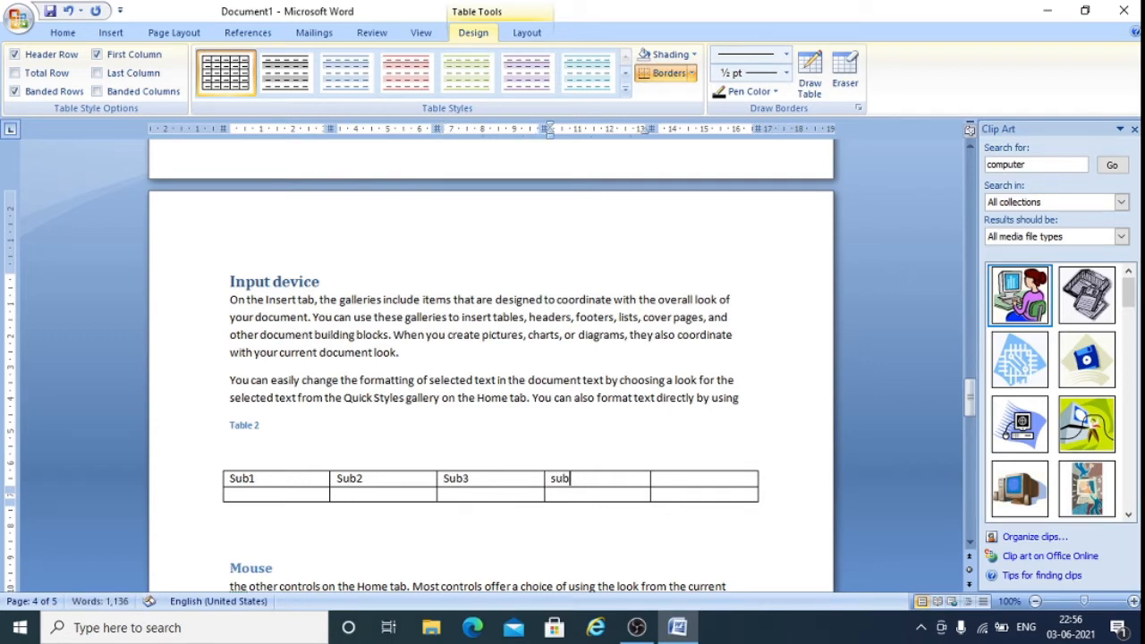
type("4")
key("Tab")
type("total")
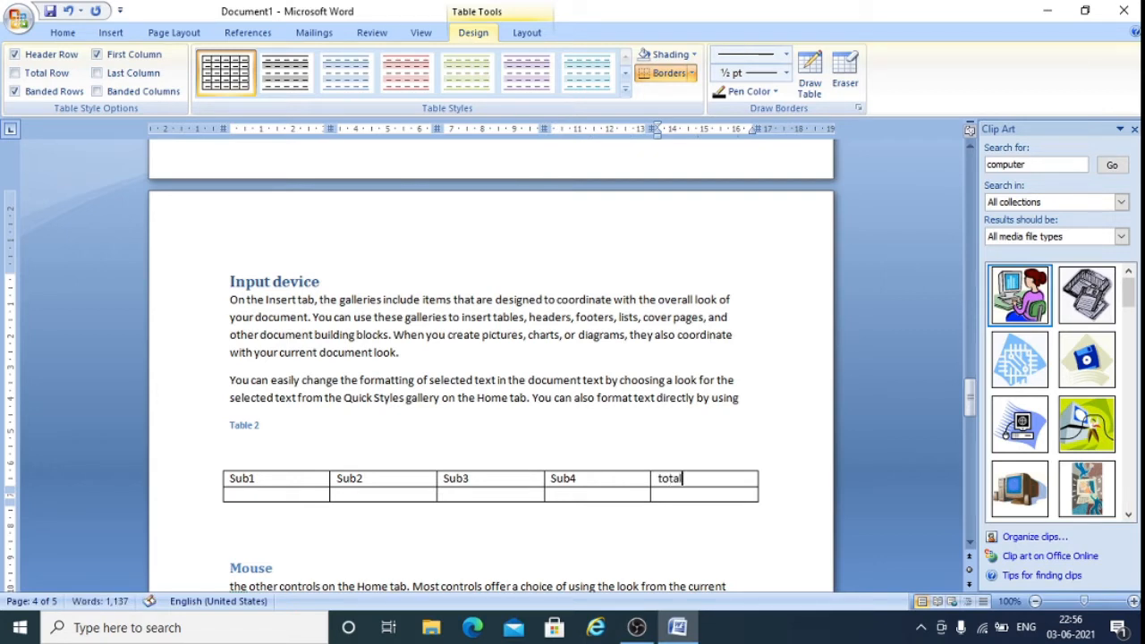
- Fill the second row of the table under "Table 2" with 73, 75, 88, 85 and the total 311
key("Tab")
type("73")
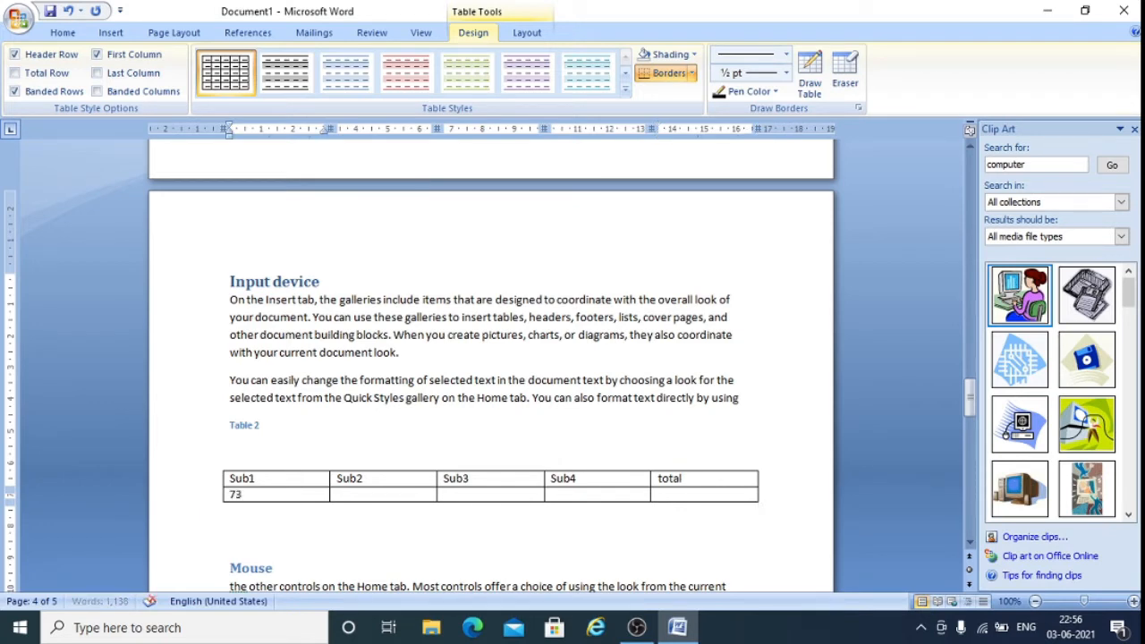
key("Tab")
type("75")
key("Tab")
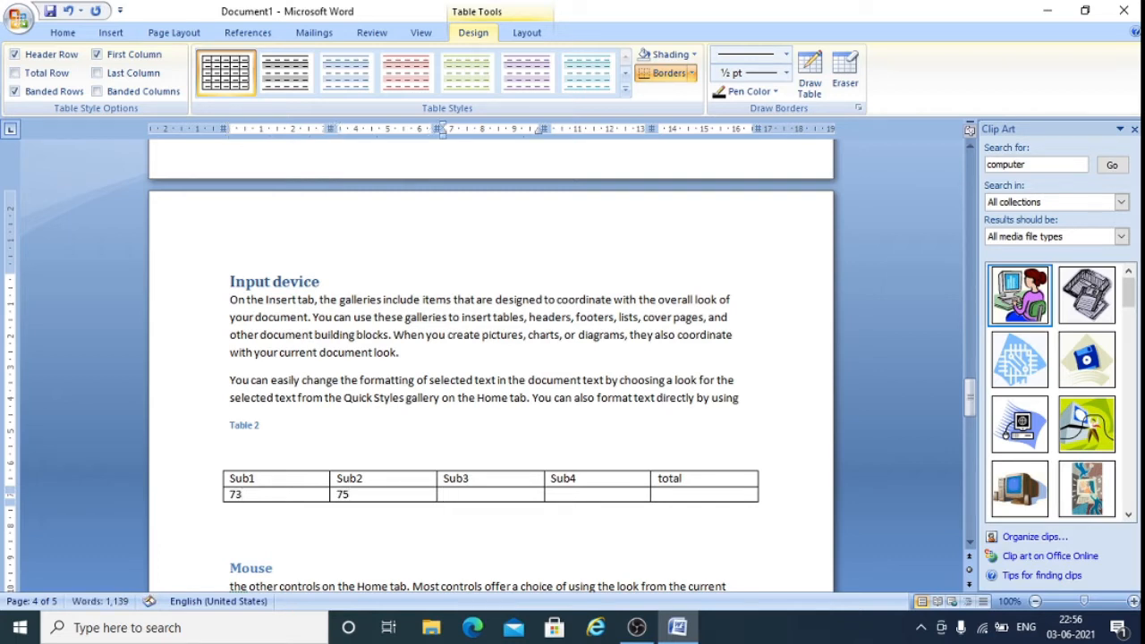
type("88")
key("Tab")
type("85")
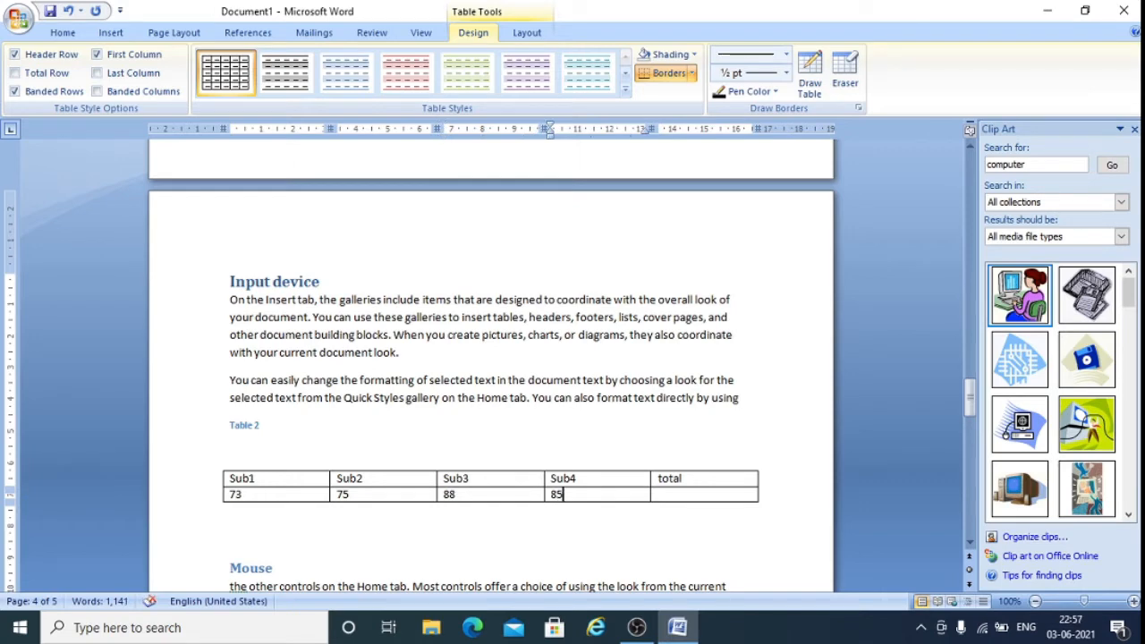
key("Tab")
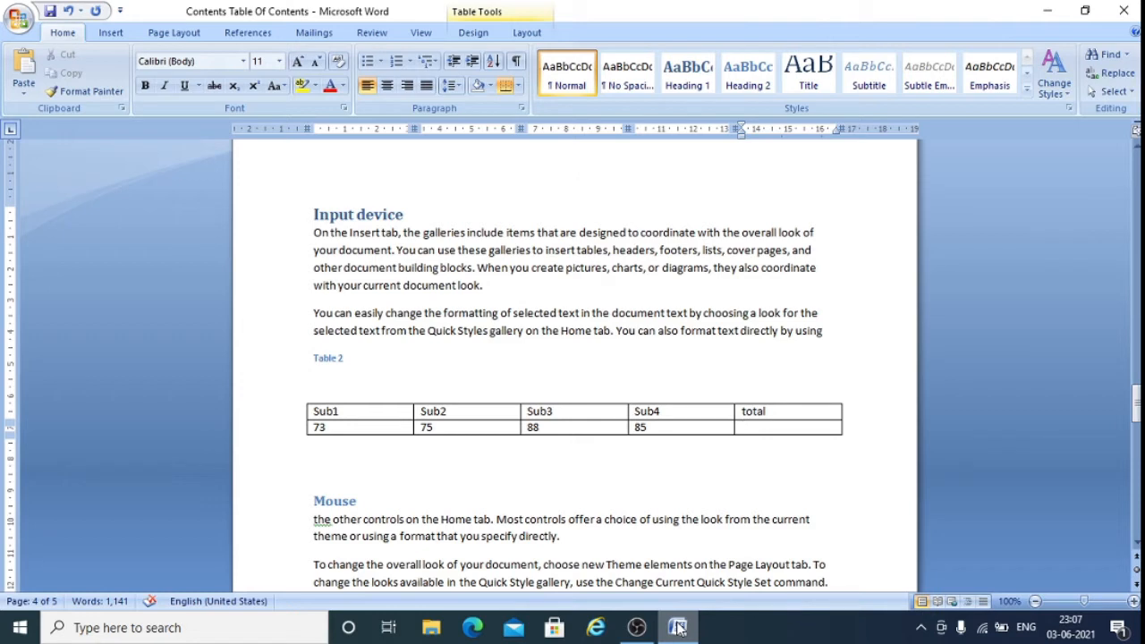
type("11")
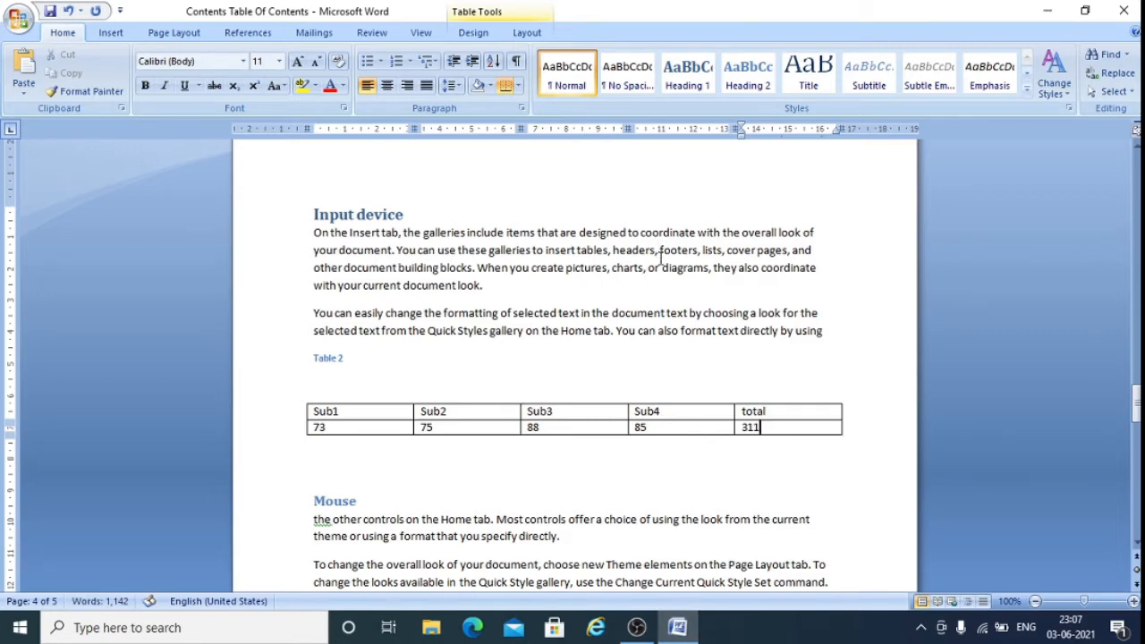
- Add the text "Table of Tables" below the table of figures, leaving an empty line after the Figure 2 entry
scroll(669, 282, "up", 2)
scroll(669, 283, "up", 18)
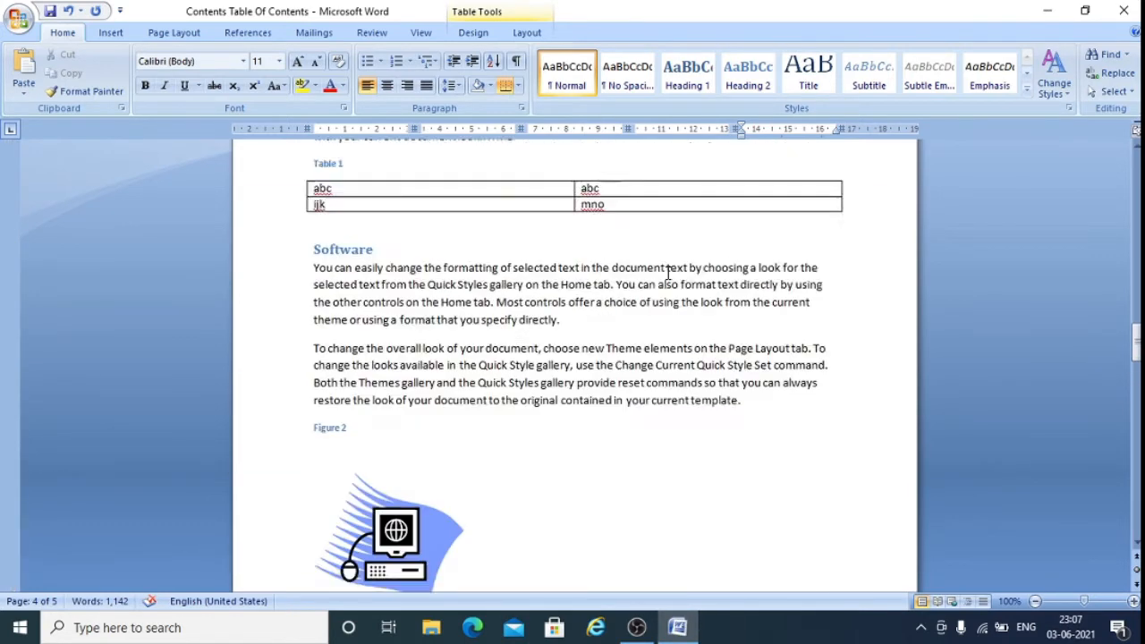
scroll(664, 262, "up", 13)
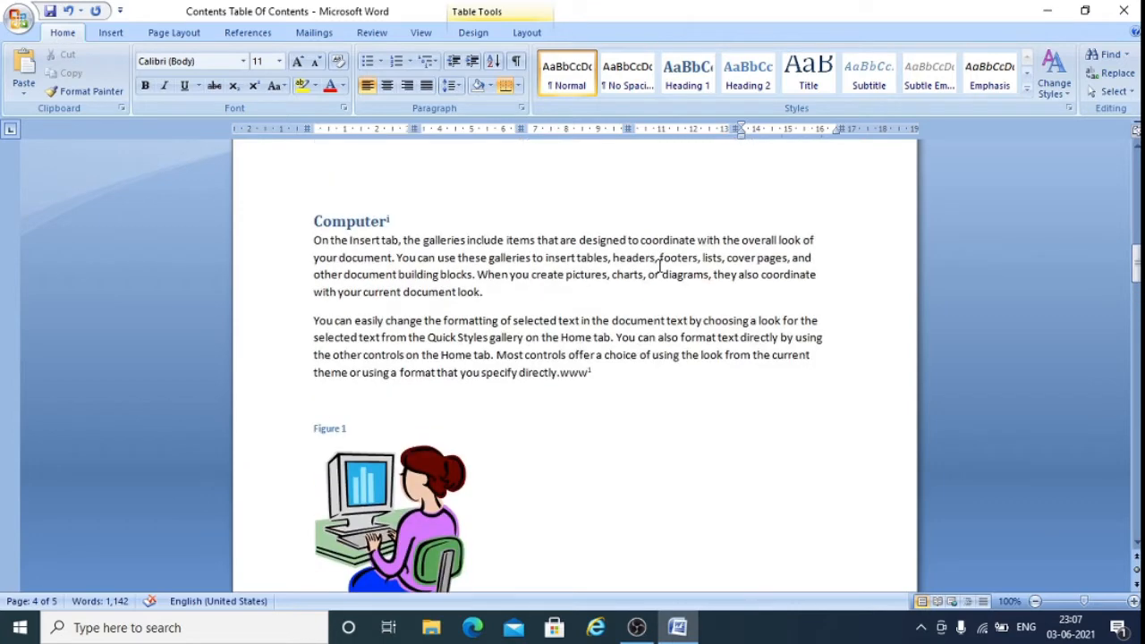
scroll(662, 258, "up", 3)
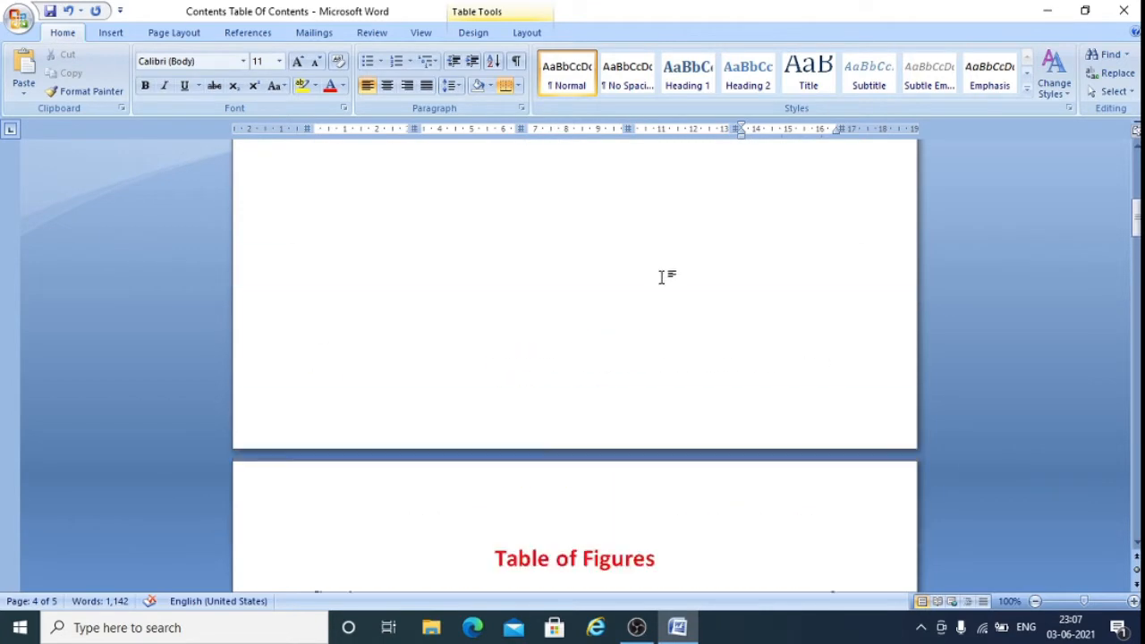
scroll(667, 261, "down", 6)
left_click(787, 262)
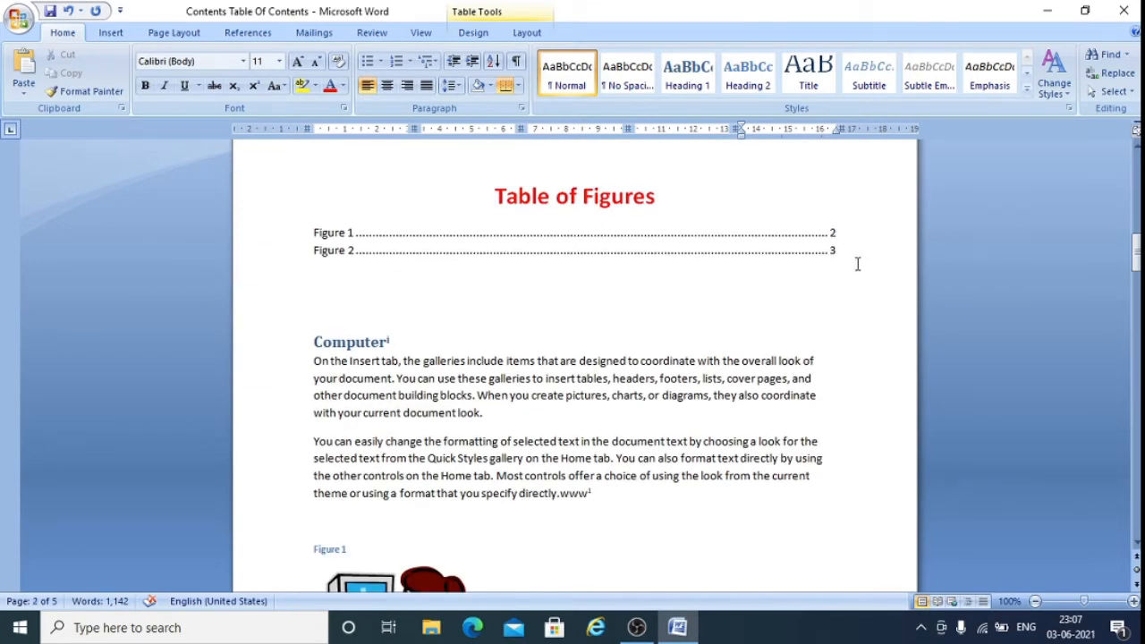
left_click(552, 275)
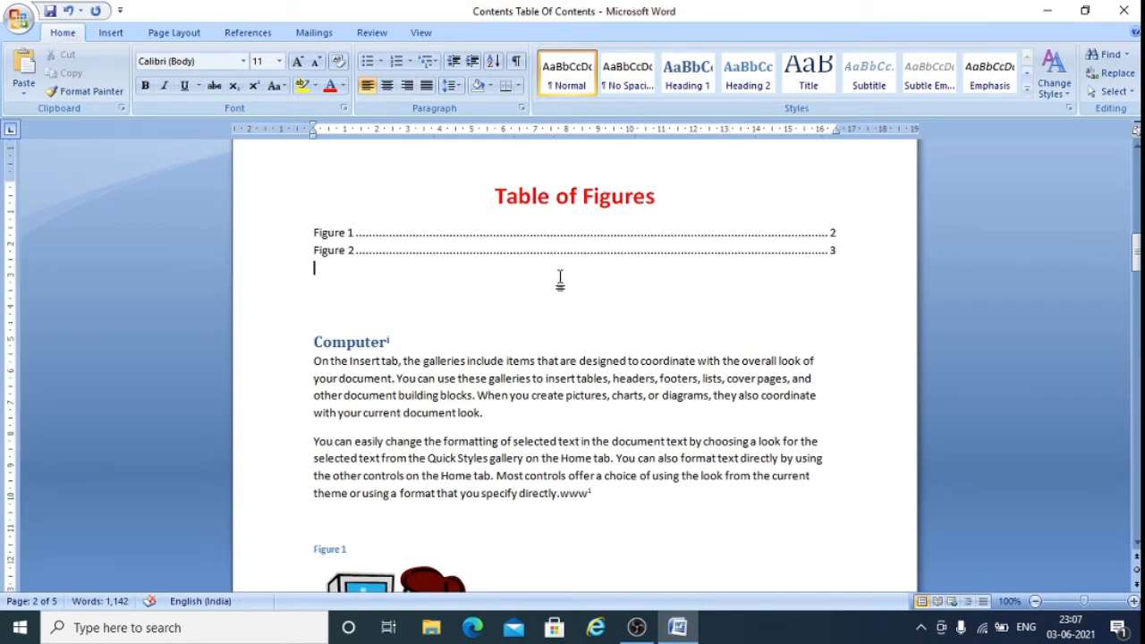
key("Return")
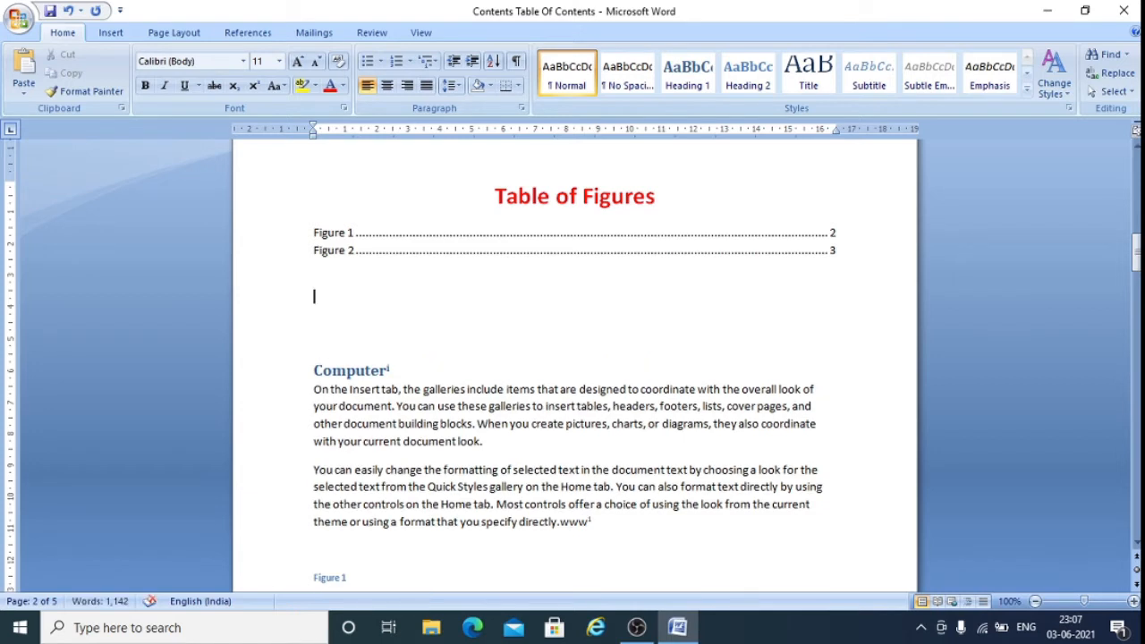
type("Table of Tables")
- Format the "Table of Tables" text as bold, size 22, red and centered
left_click_drag(312, 296, 380, 297)
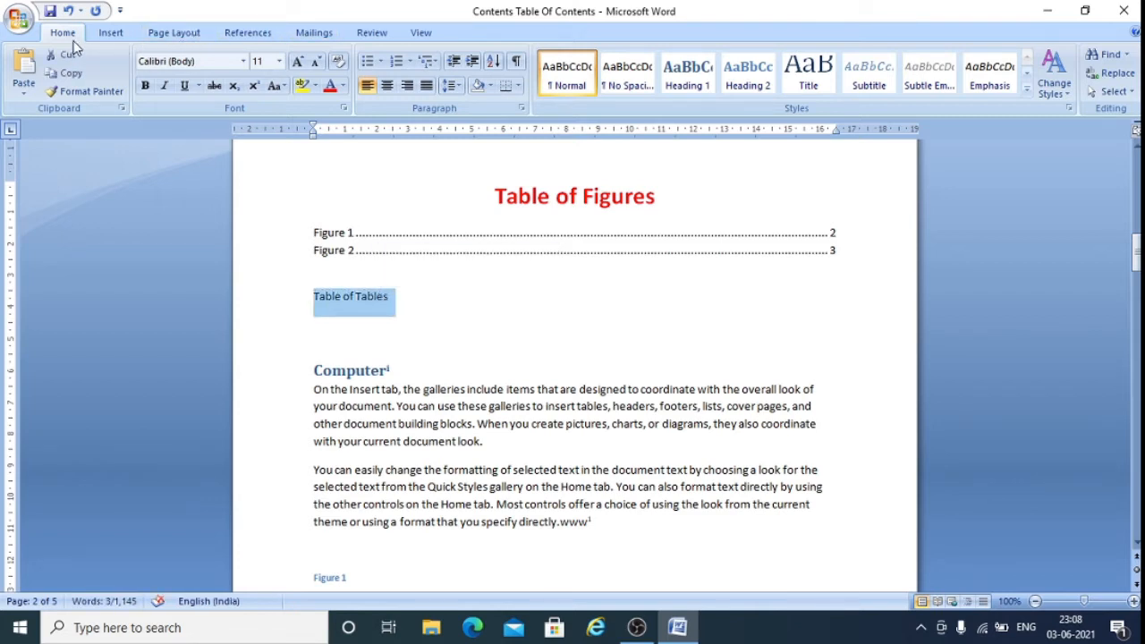
left_click(279, 61)
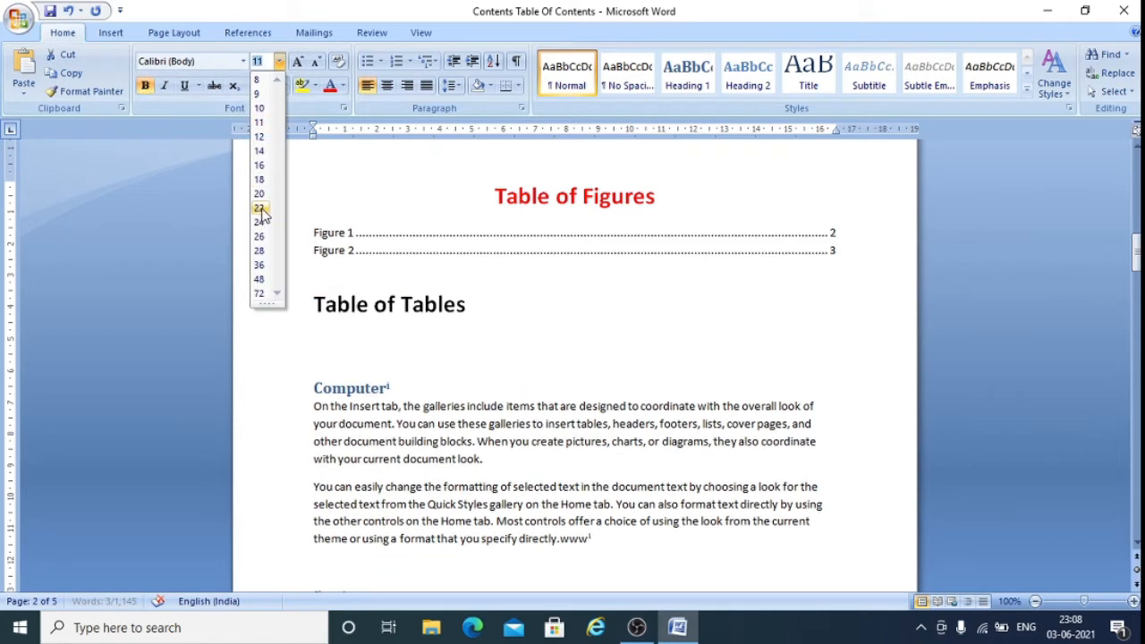
left_click(260, 209)
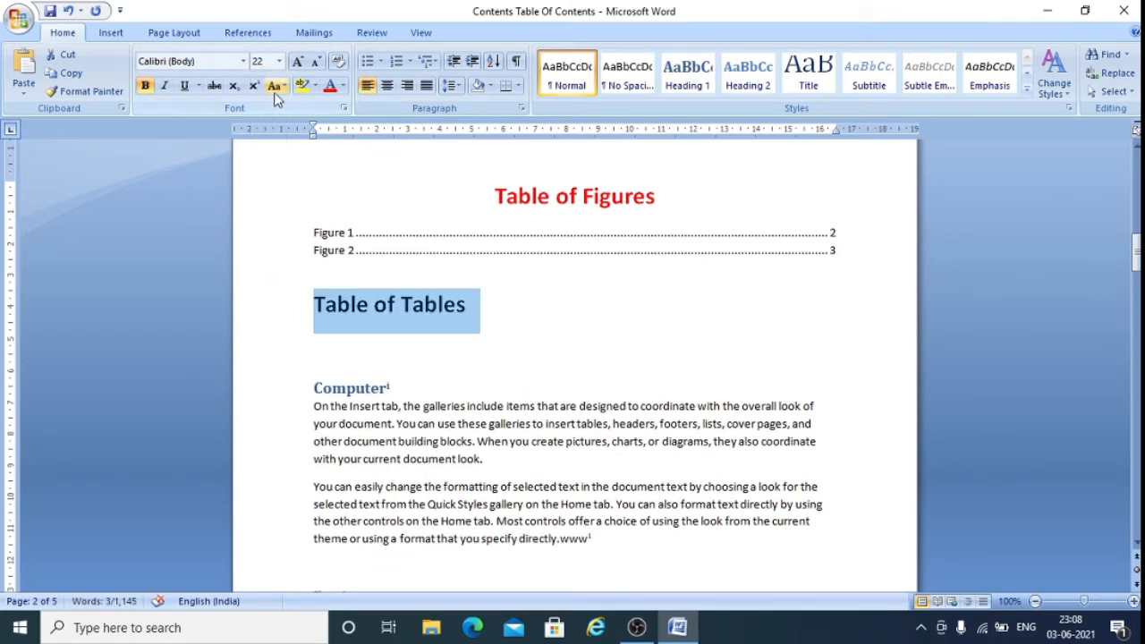
left_click(343, 86)
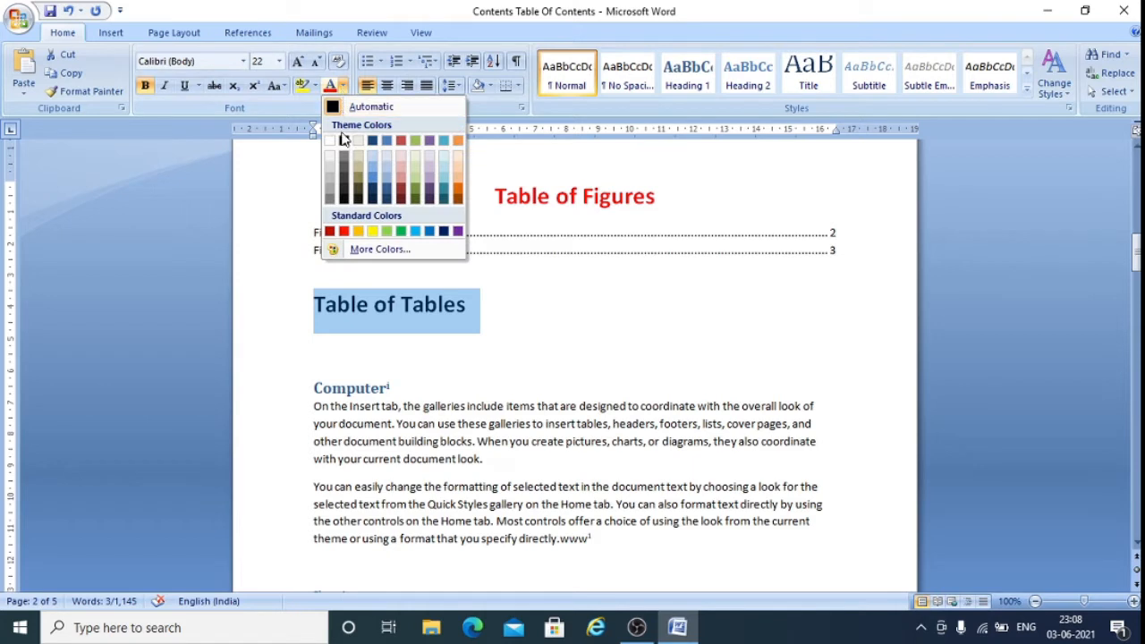
left_click(331, 229)
left_click(386, 86)
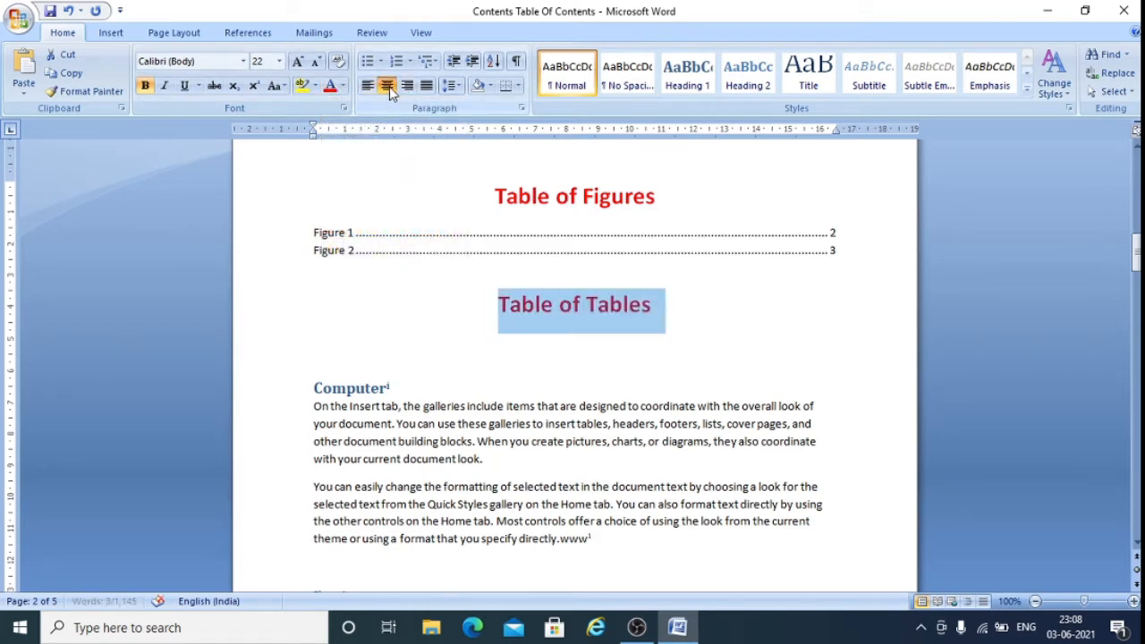
- Insert a table of figures with the Table caption label directly below the "Table of Tables" heading
left_click(687, 305)
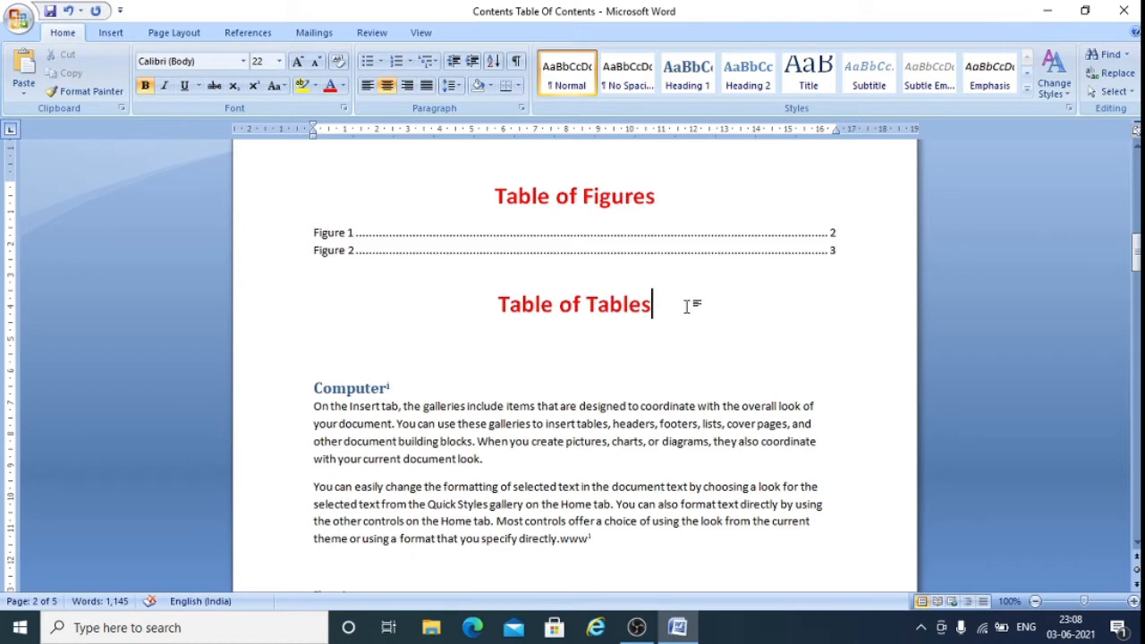
left_click(254, 34)
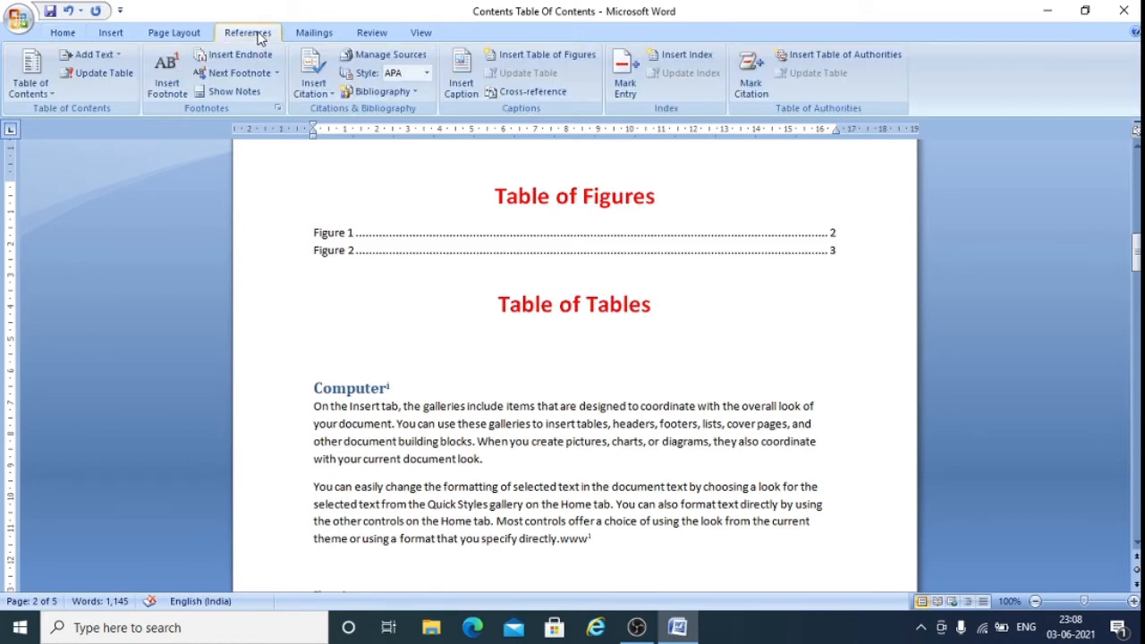
left_click(561, 55)
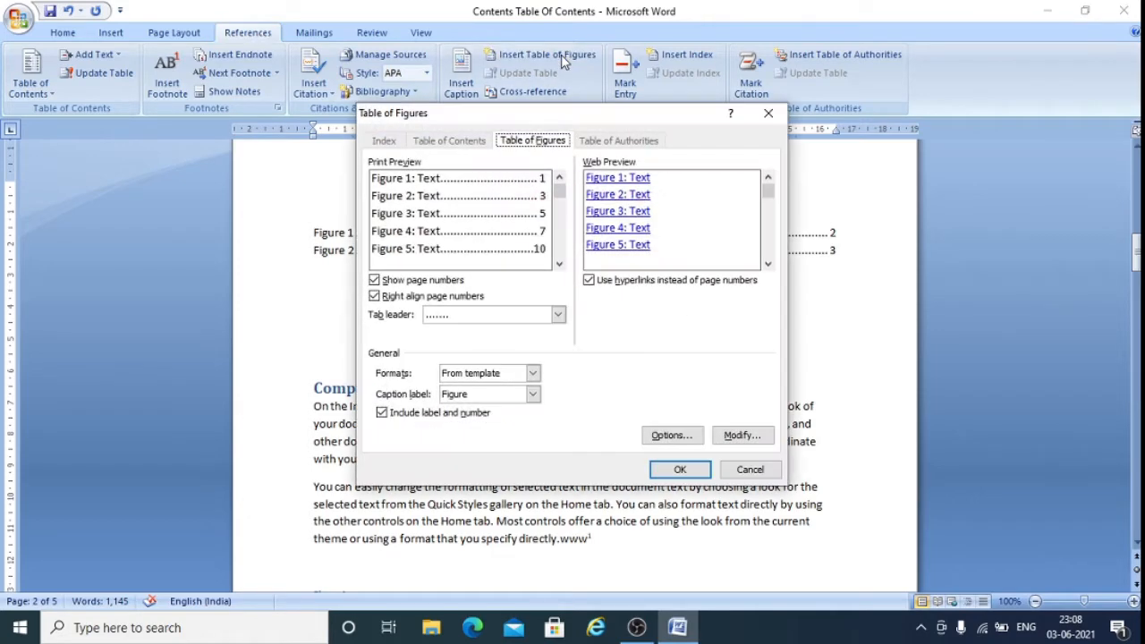
left_click(534, 395)
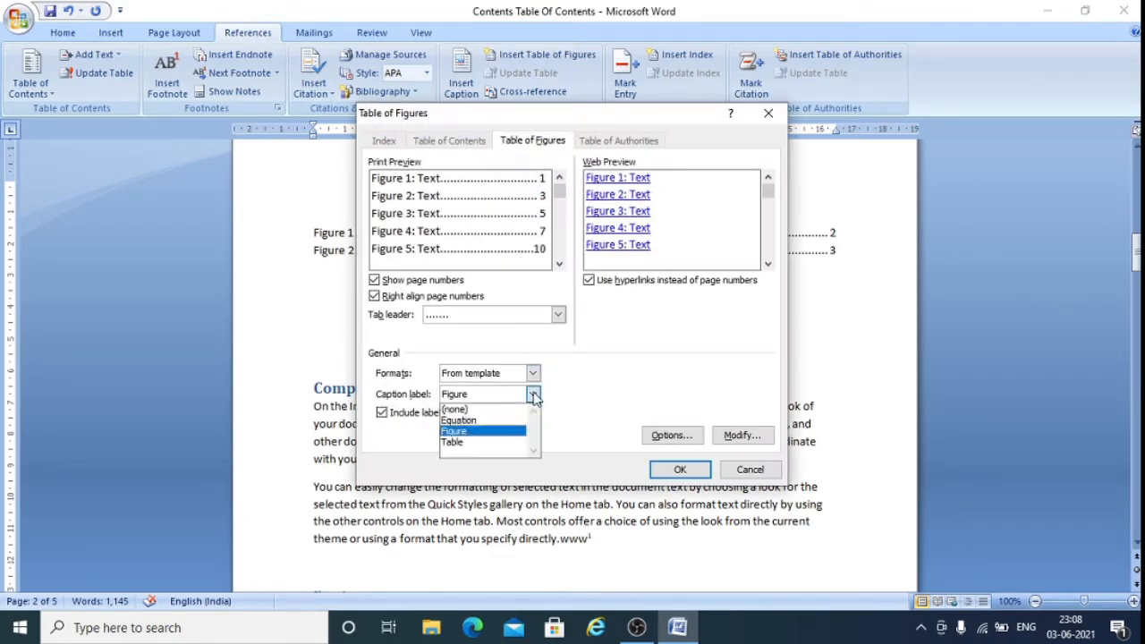
left_click(483, 442)
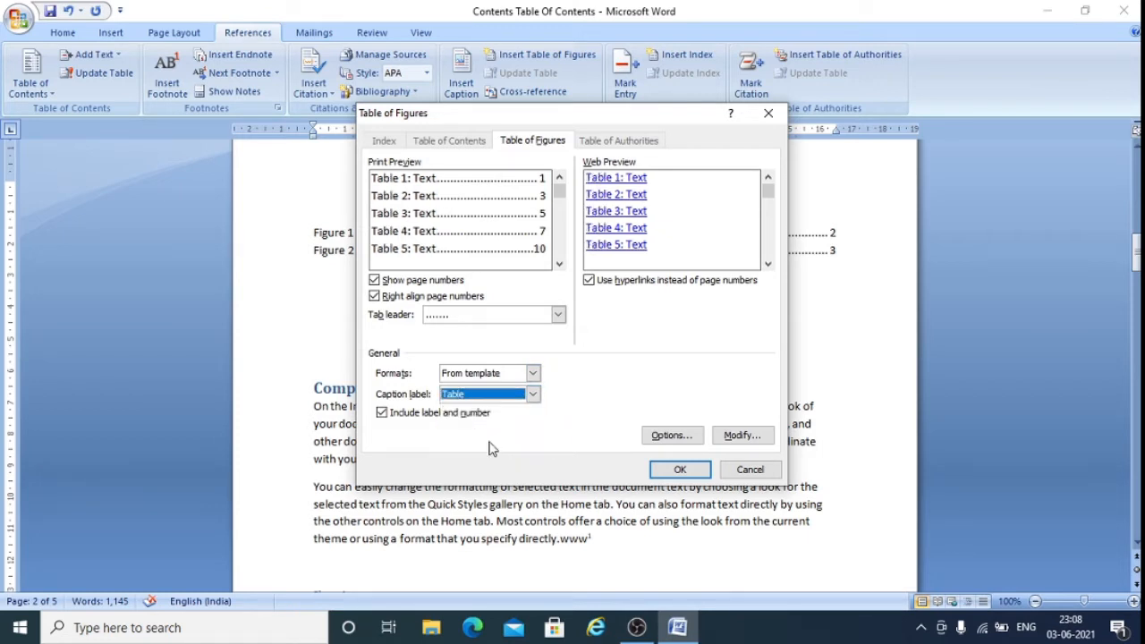
left_click(678, 469)
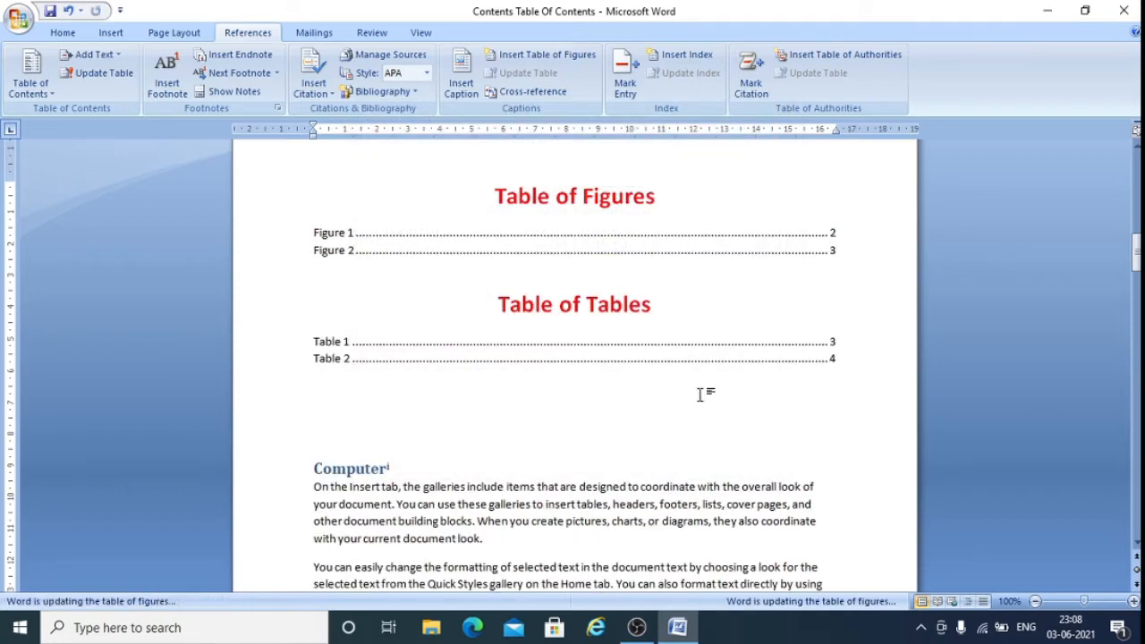
- Follow the links of the Figure 1 entry and the Table 1 entry to check that they lead to their captions
scroll(332, 511, "up", 5)
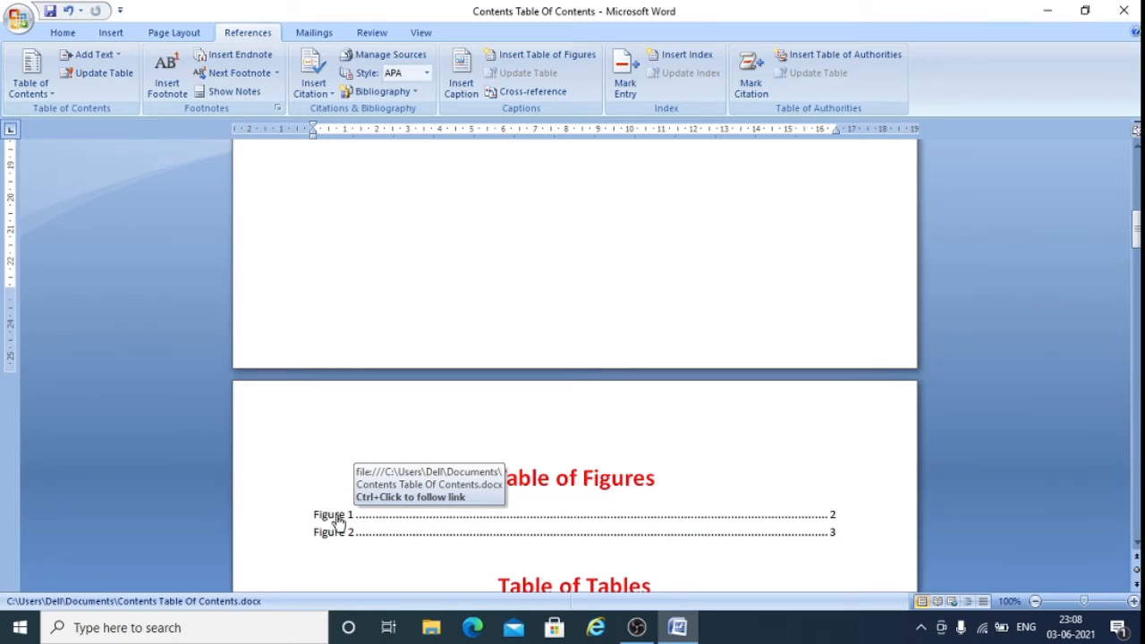
left_click(337, 521, "ctrl")
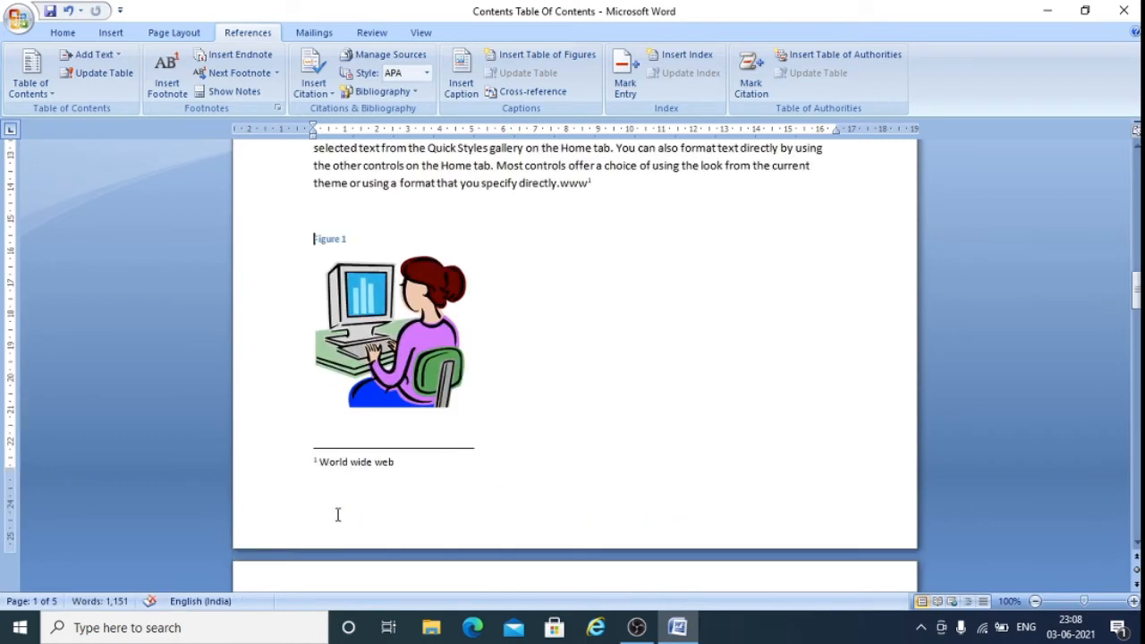
scroll(339, 515, "up", 12)
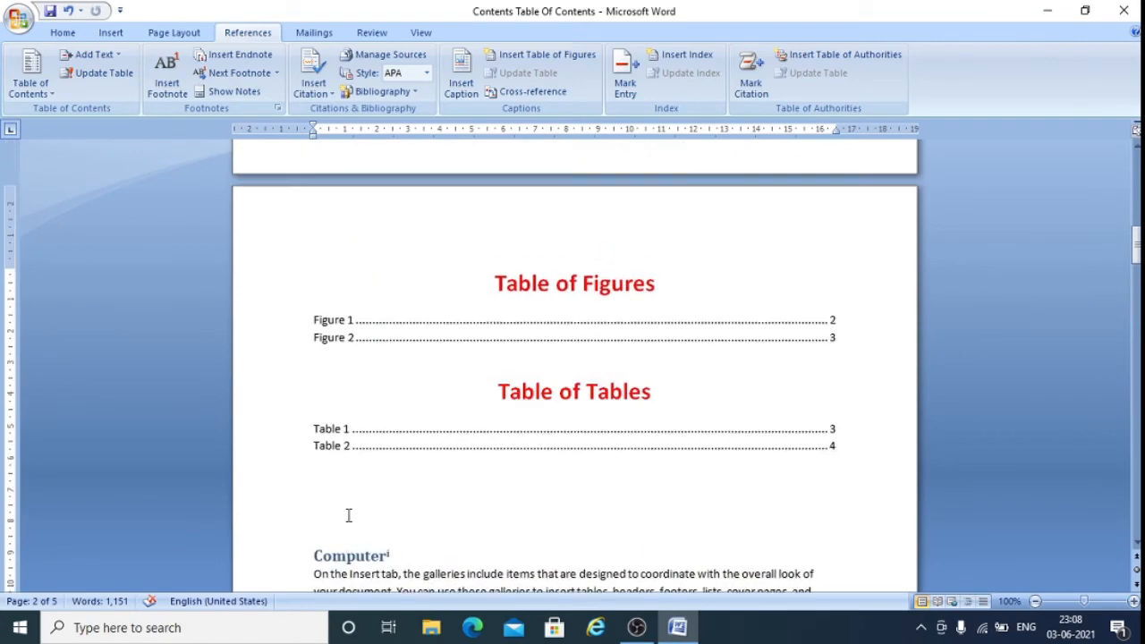
scroll(349, 510, "down", 3)
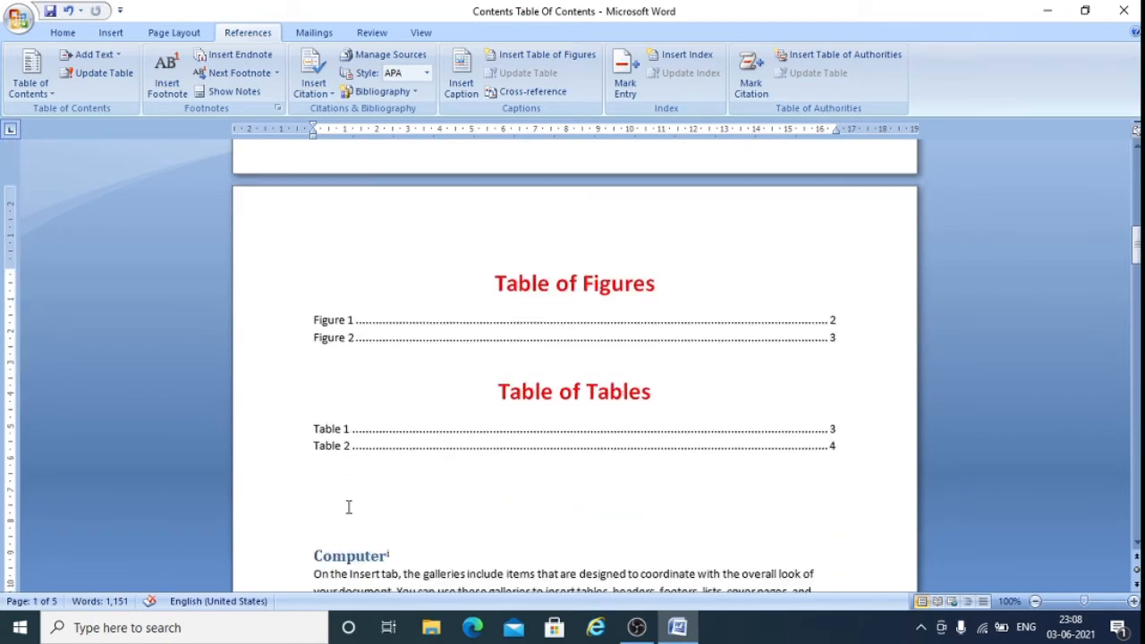
left_click(343, 431, "ctrl")
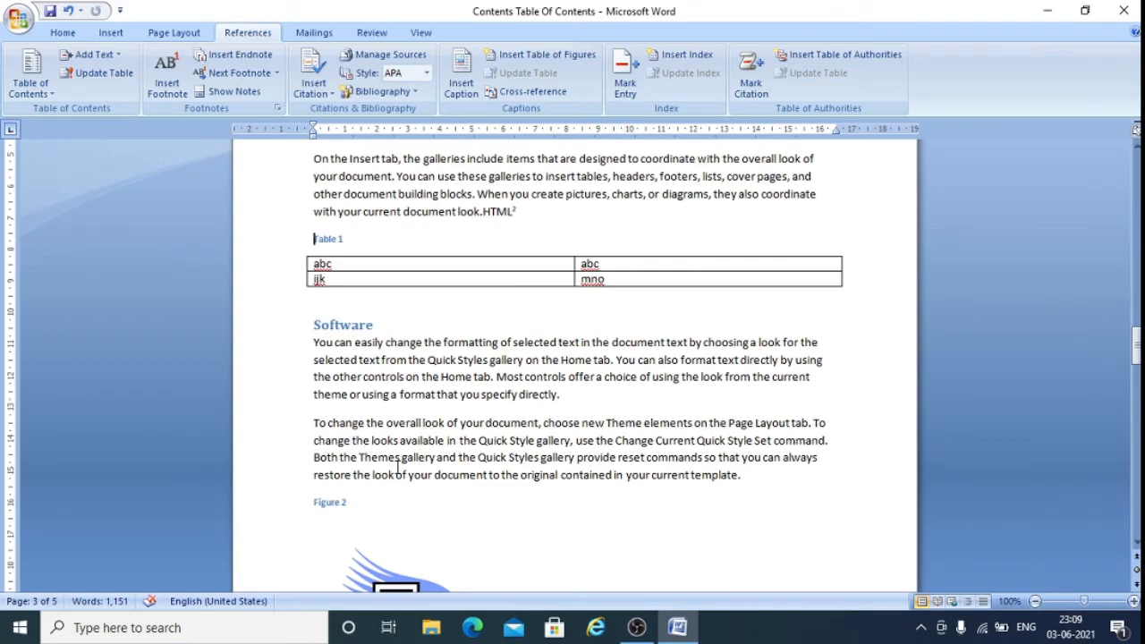
scroll(408, 483, "up", 20)
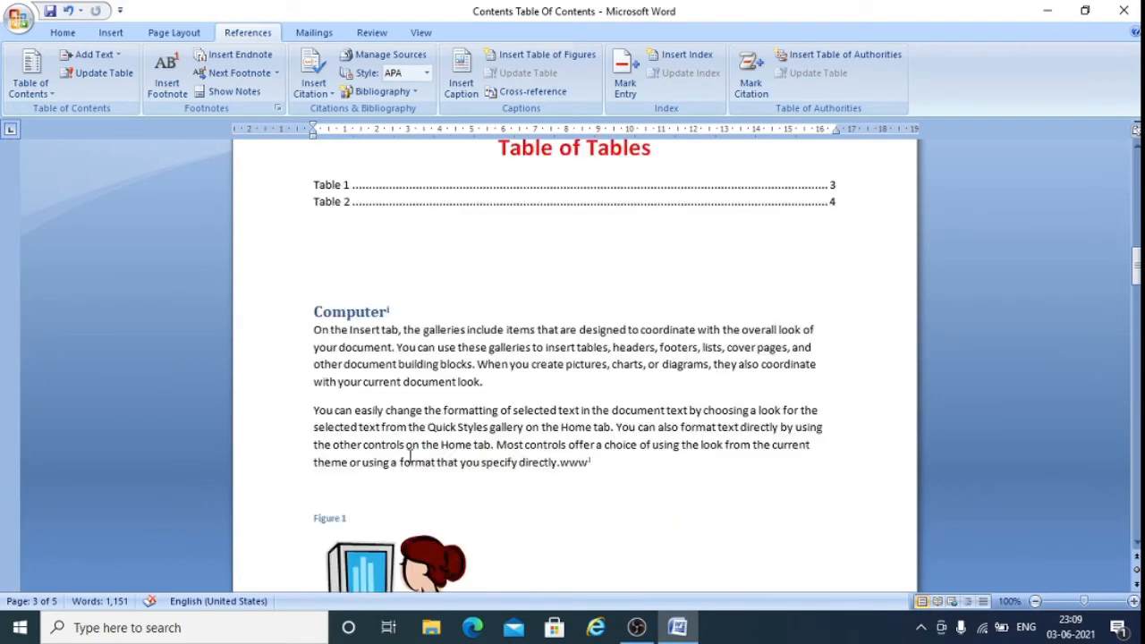
scroll(401, 444, "up", 3)
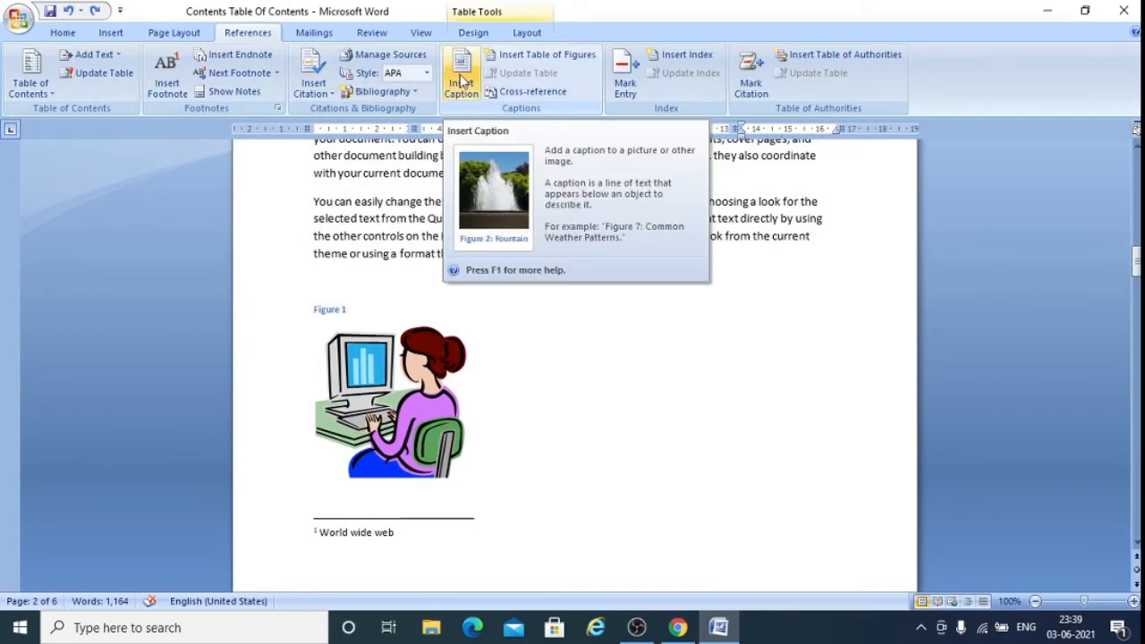
- Insert a caption with the Equation label on a new line after the first paragraph of the Hardware section
scroll(606, 442, "up", 2)
scroll(606, 437, "down", 3)
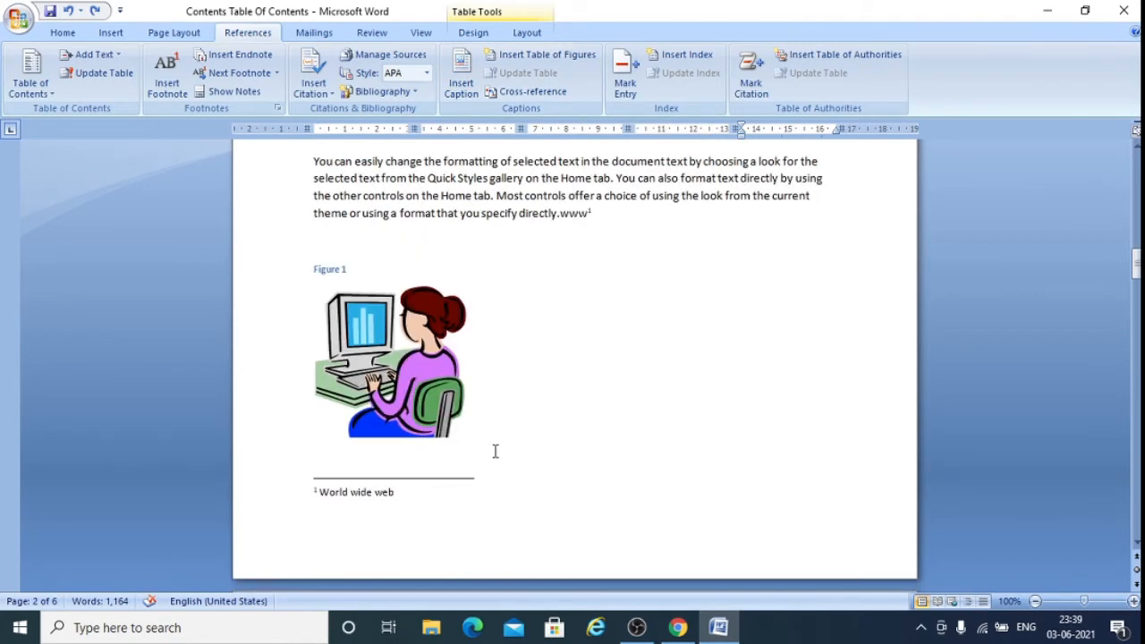
scroll(484, 463, "down", 8)
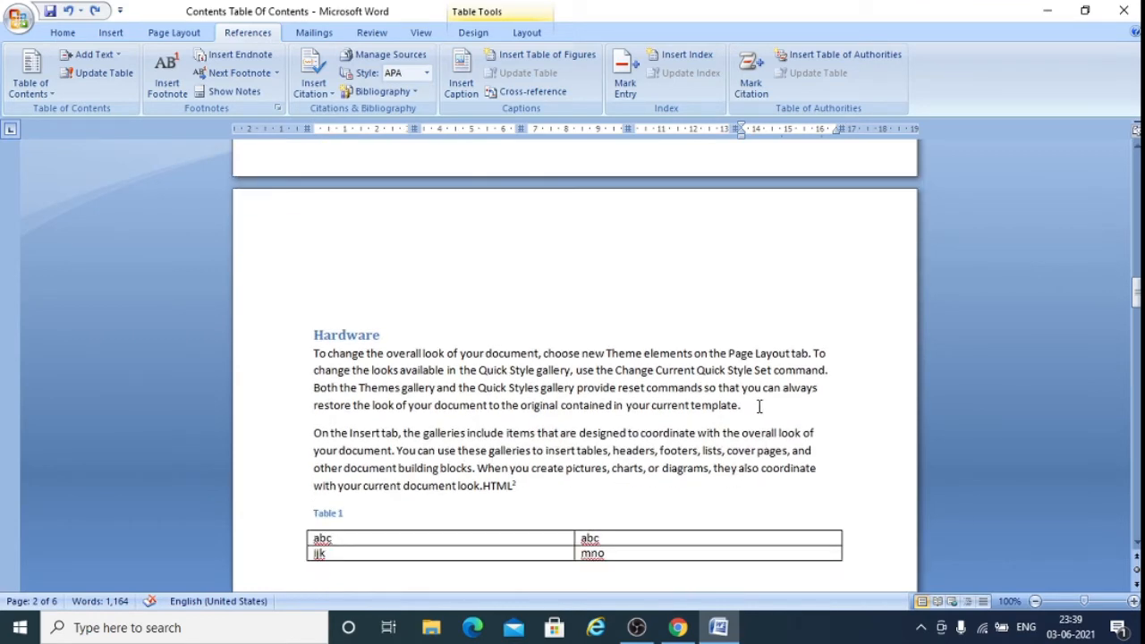
left_click(758, 407)
key("Return")
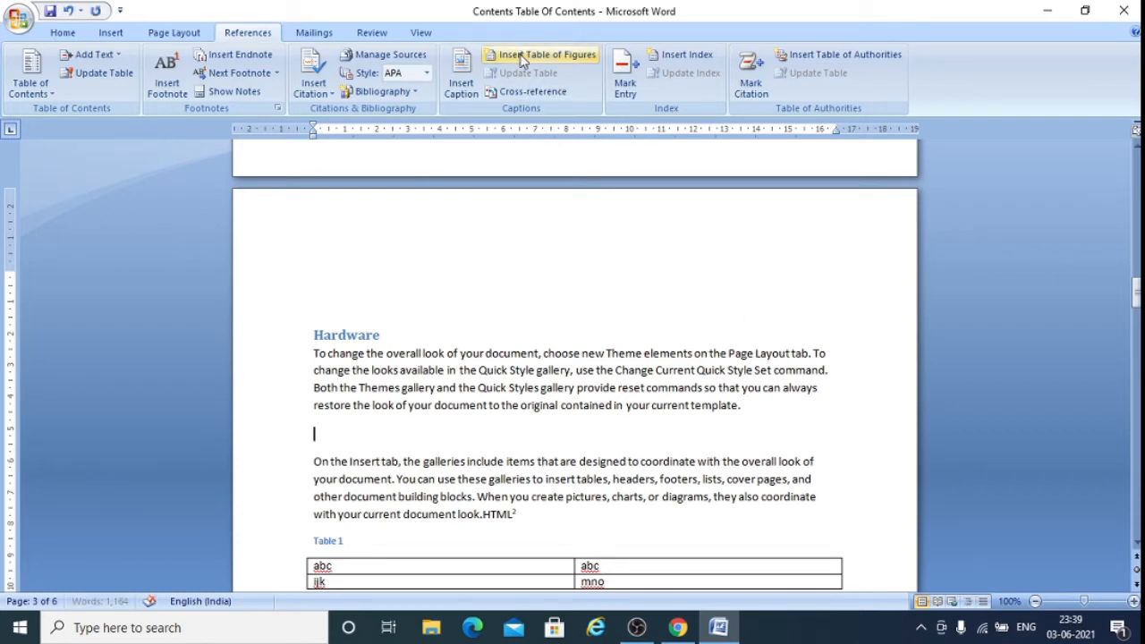
left_click(461, 76)
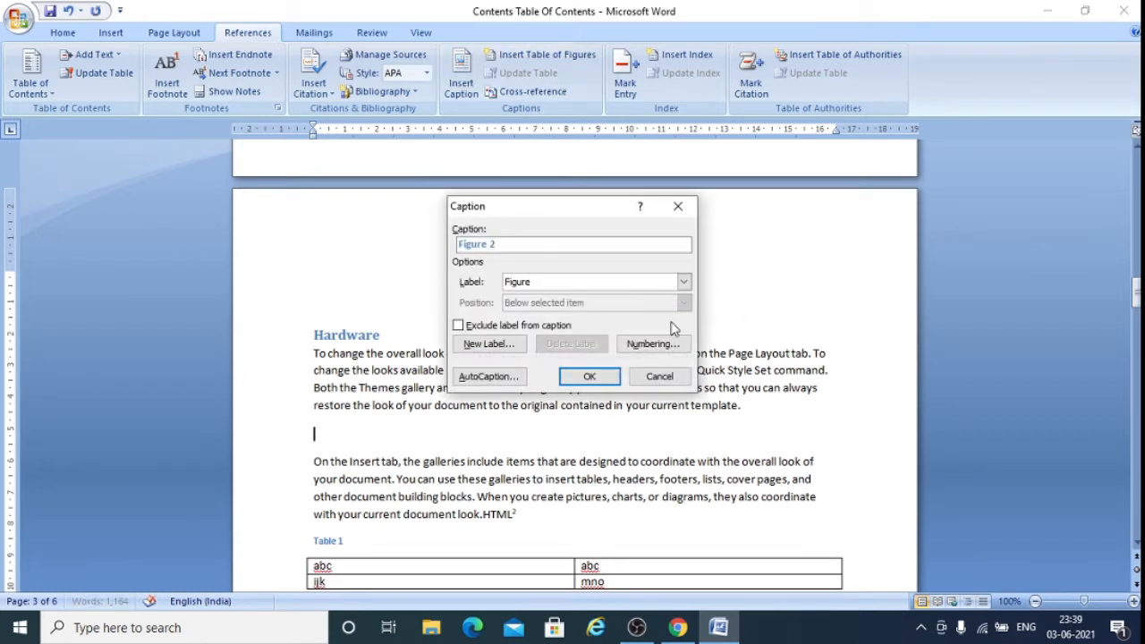
left_click(684, 281)
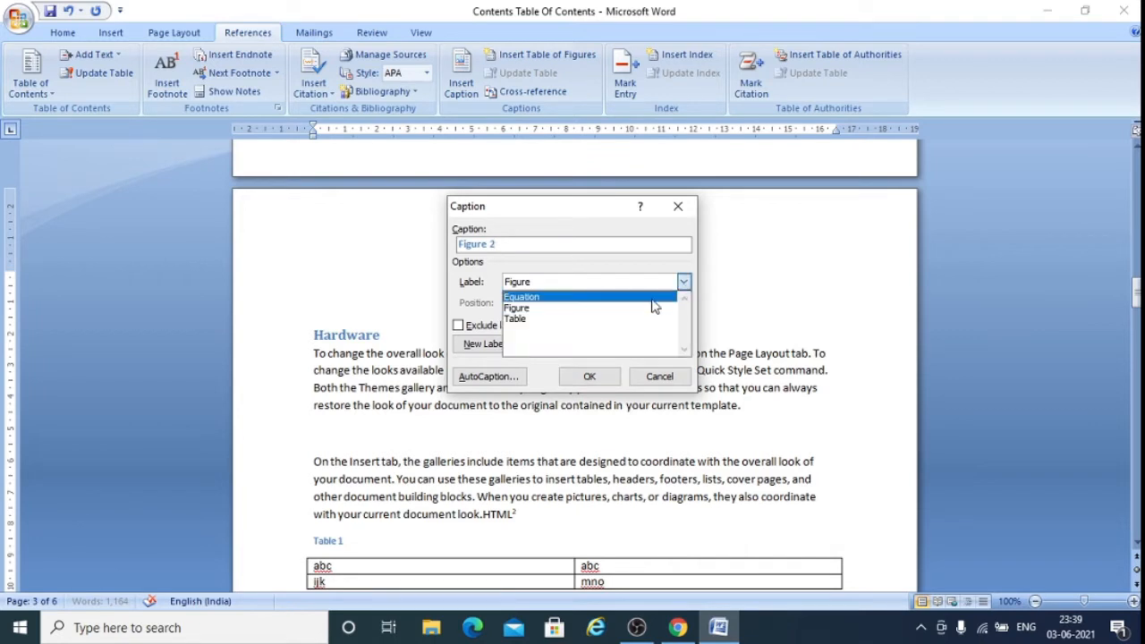
left_click(605, 297)
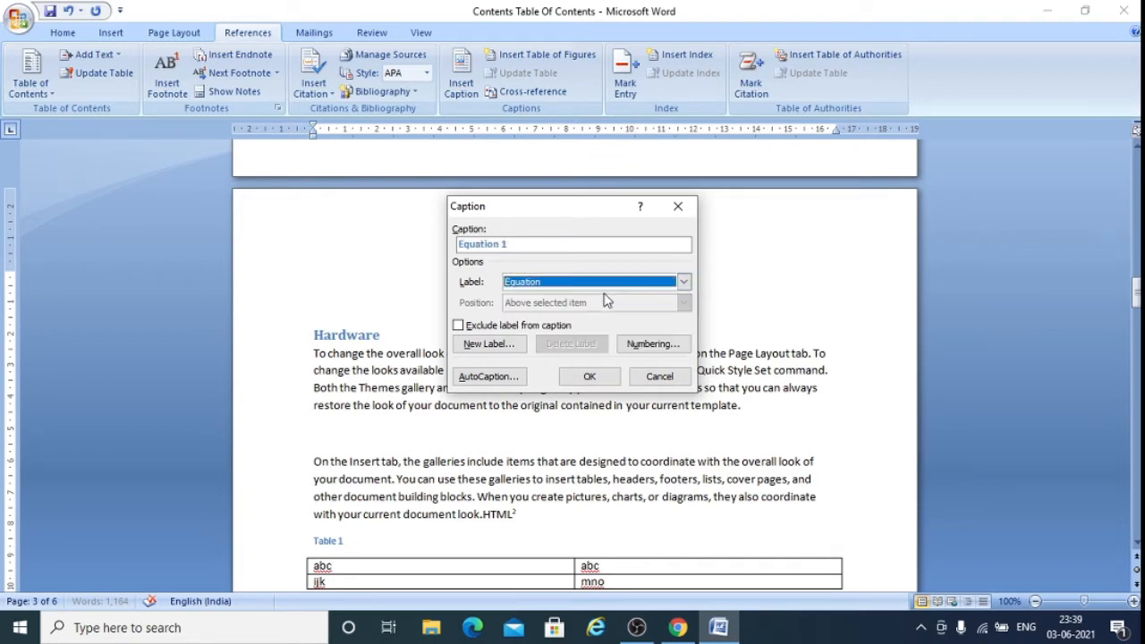
left_click(590, 376)
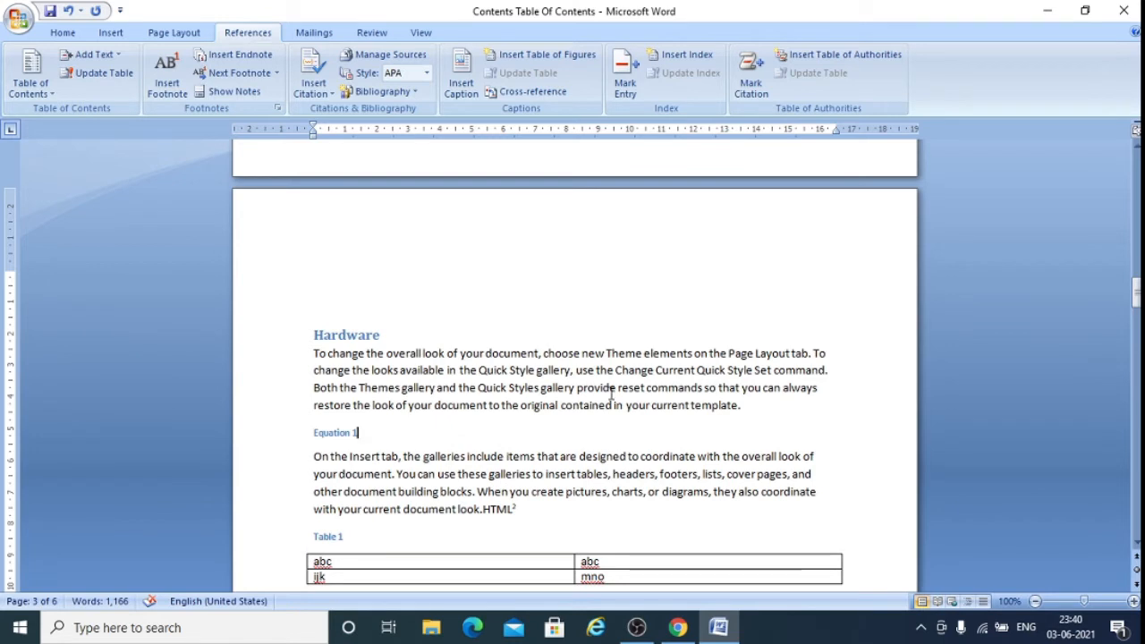
- Insert an equation on a new line below the Equation 1 caption, using the common fraction dy/dx
key("Return")
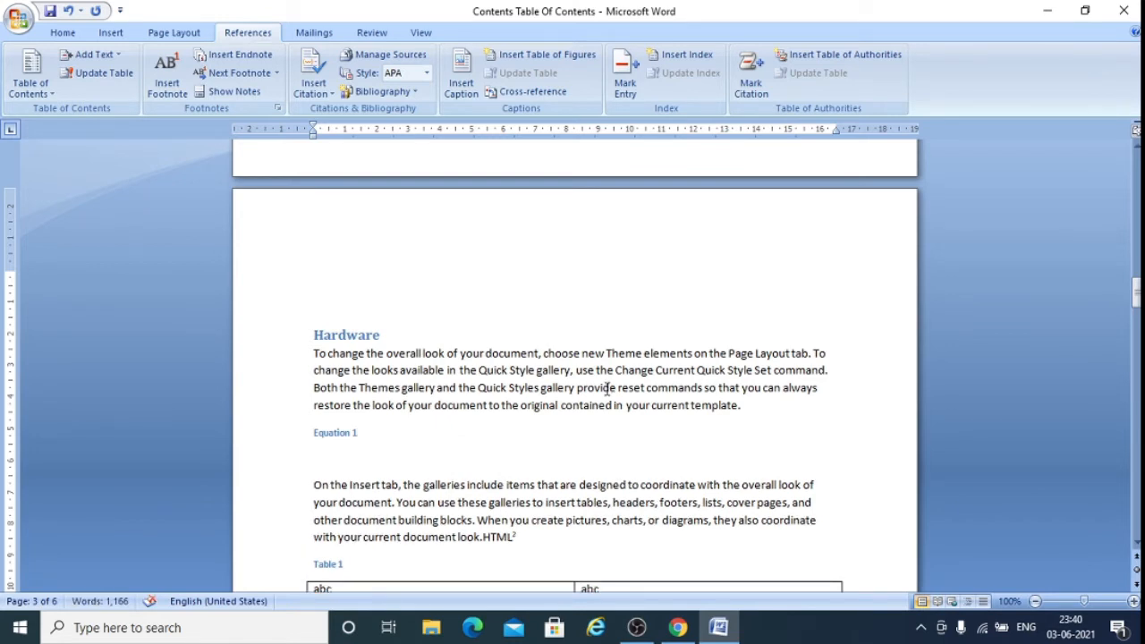
left_click(121, 33)
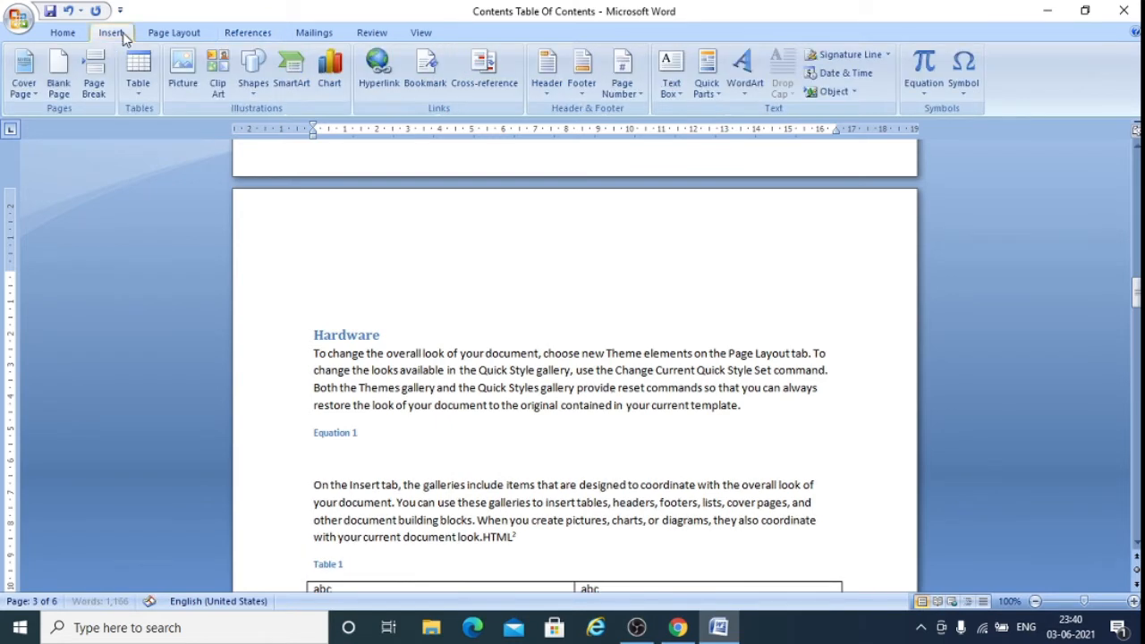
left_click(925, 67)
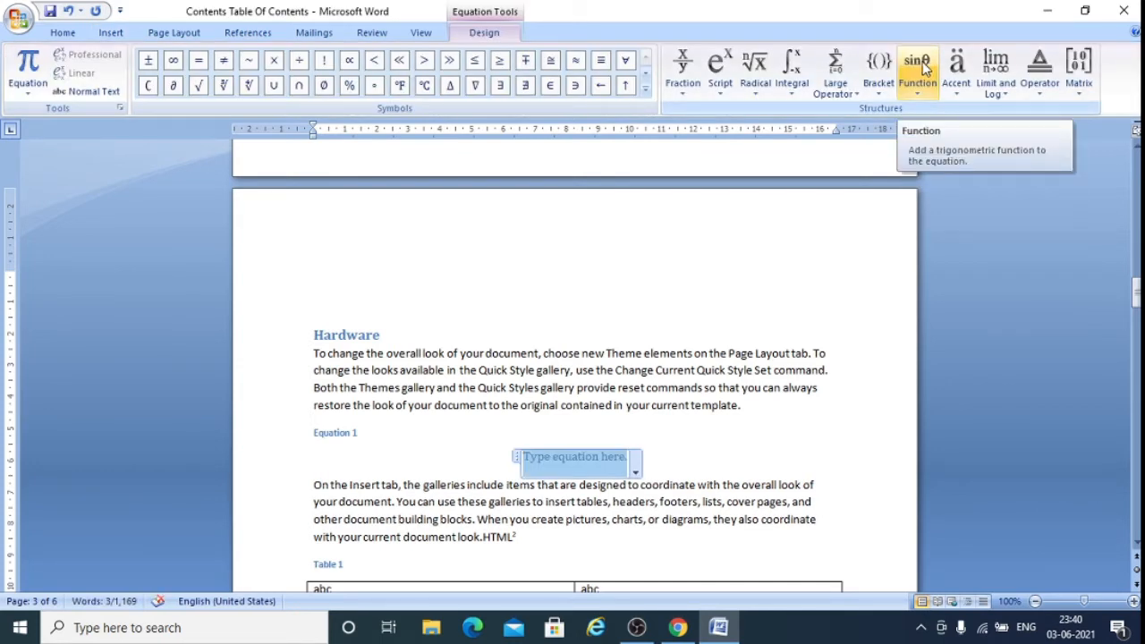
left_click(684, 72)
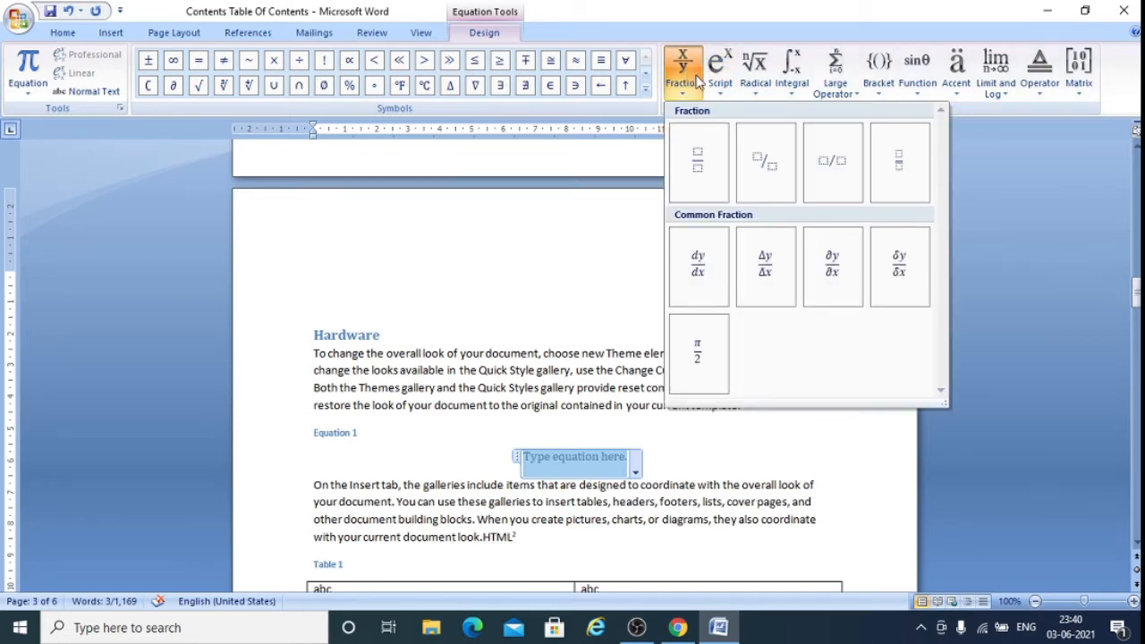
left_click(708, 265)
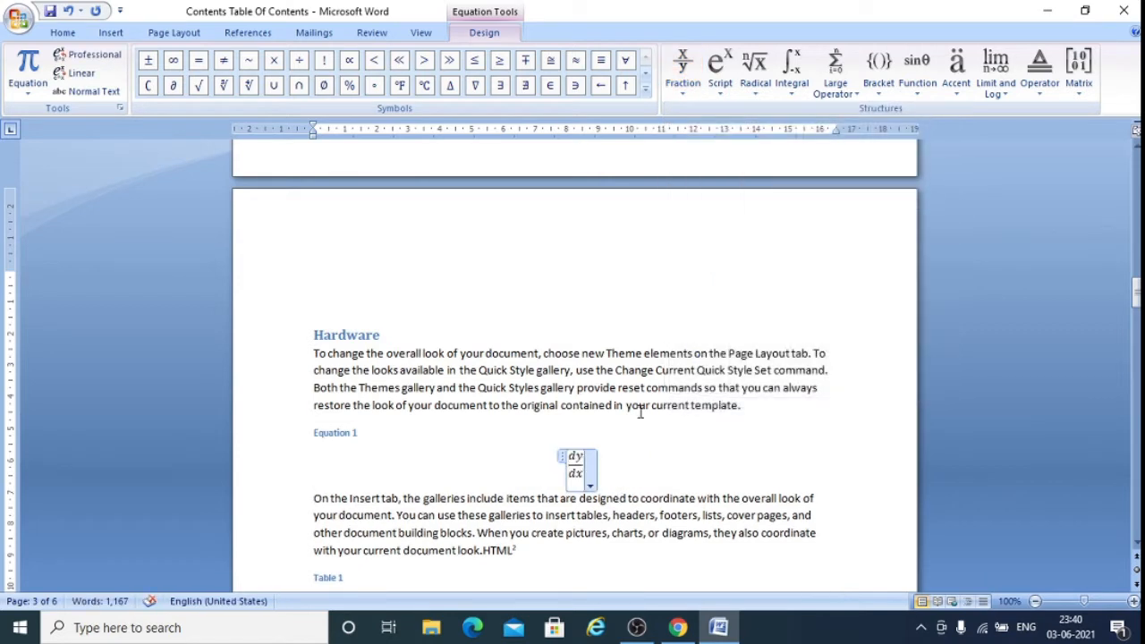
- Save the dy/dx equation as a new equation building block named dy/dx in the Equations gallery
left_click(590, 486)
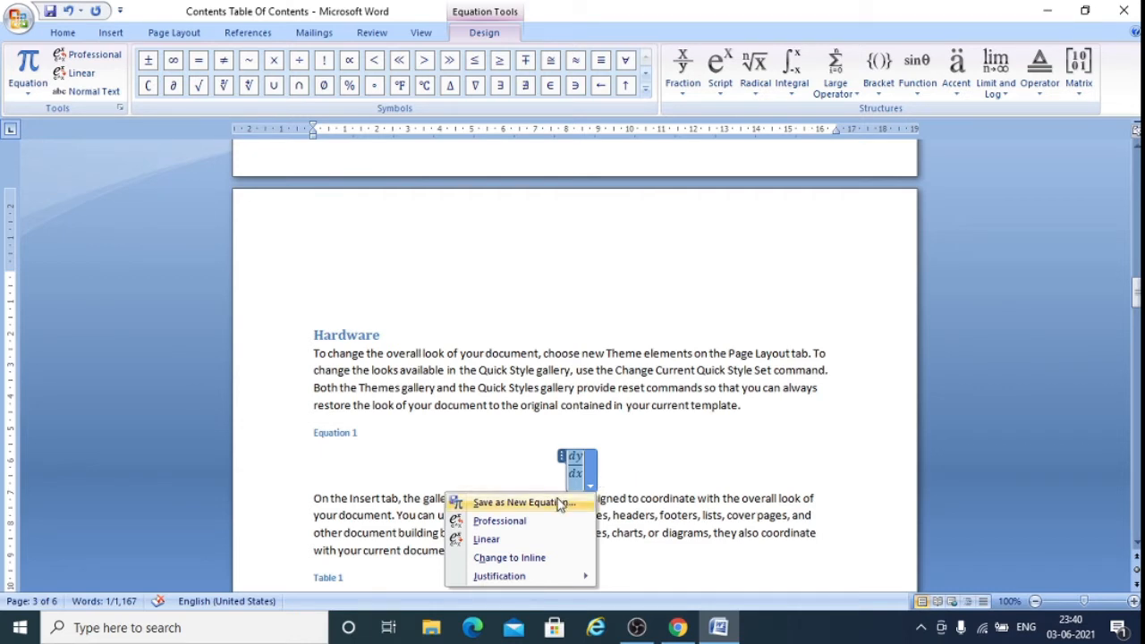
left_click(523, 503)
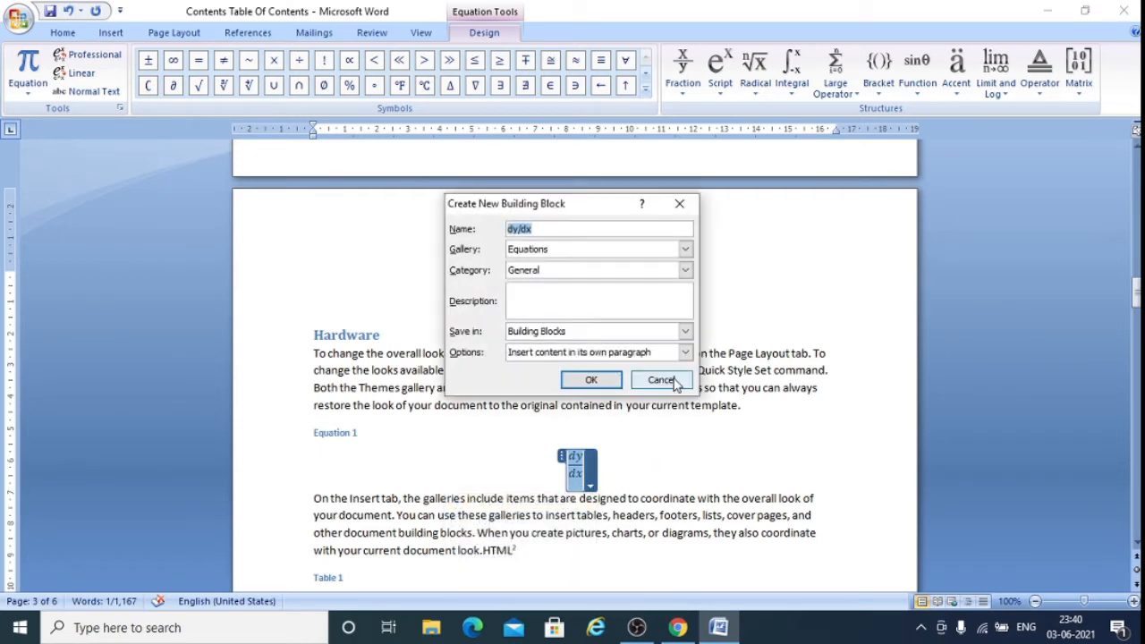
left_click(586, 382)
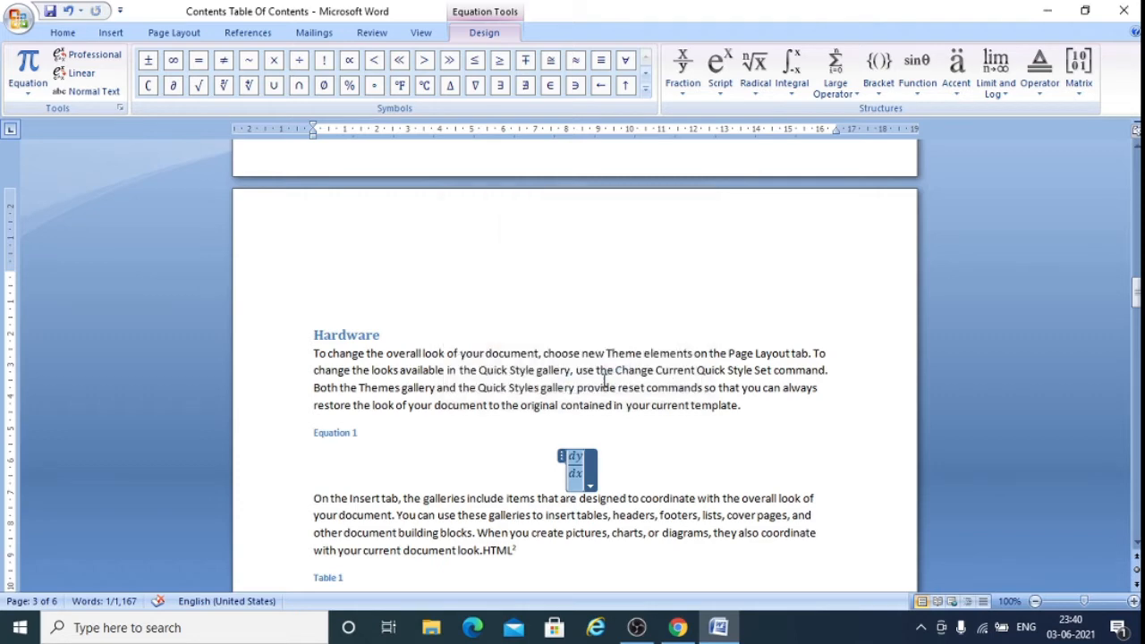
- Insert a caption with the Equation label on a new line after the first paragraph of the Mouse section
scroll(626, 468, "down", 3)
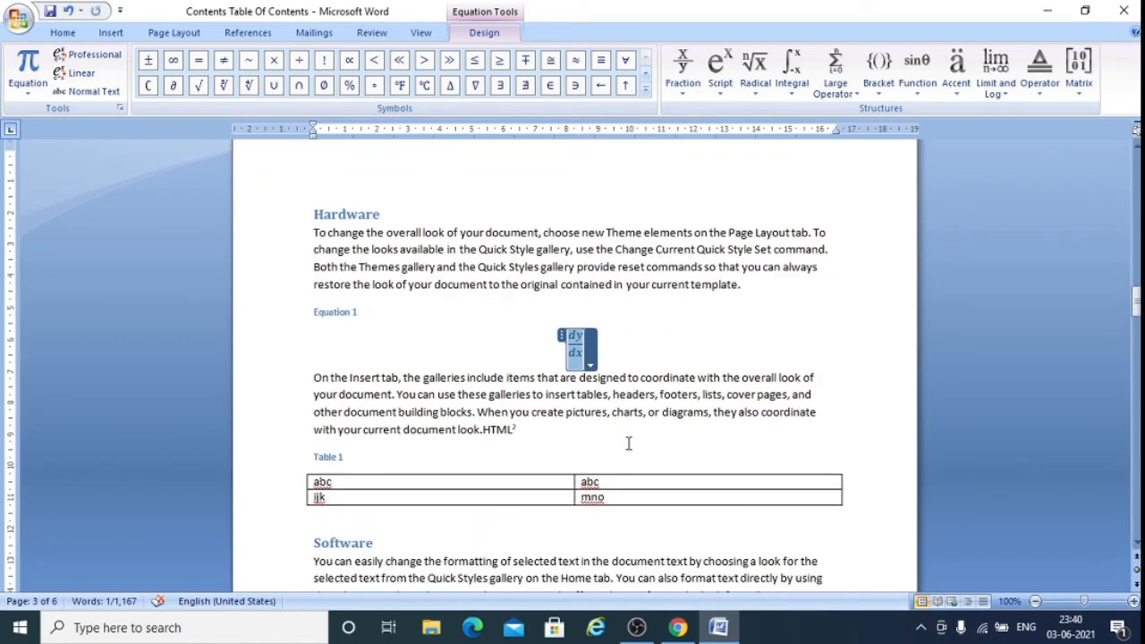
scroll(628, 443, "down", 2)
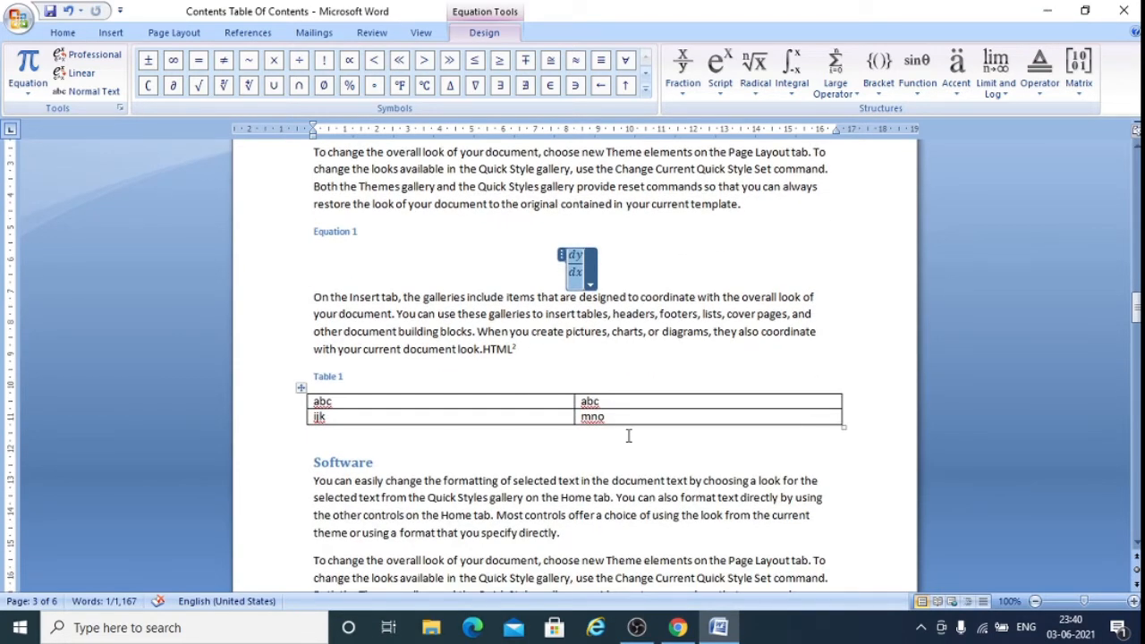
scroll(634, 427, "down", 9)
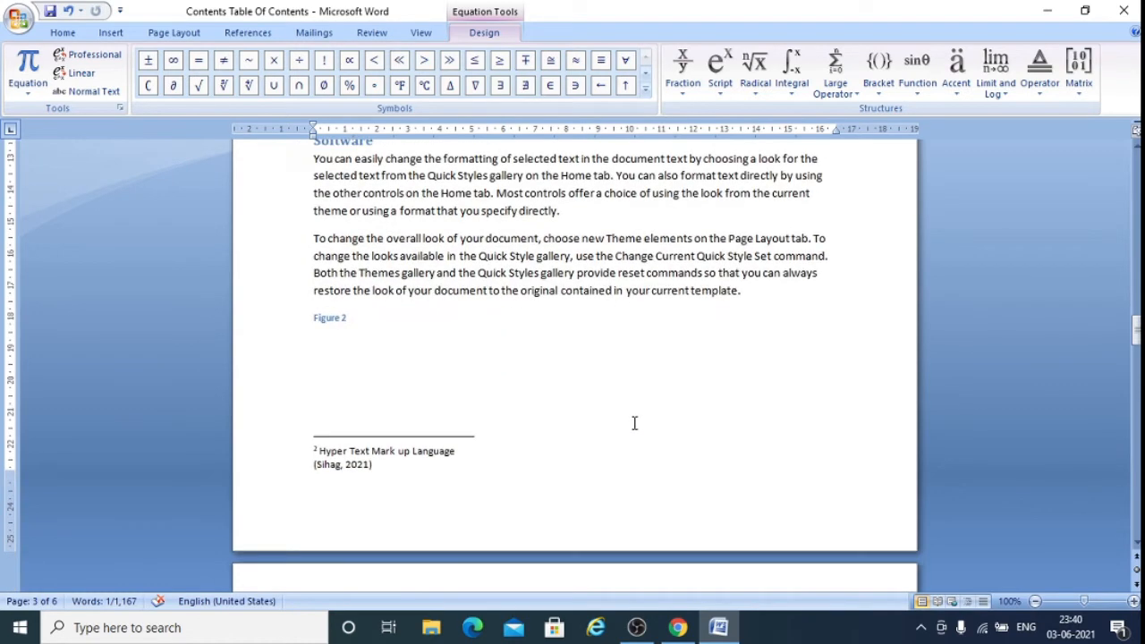
scroll(635, 422, "down", 1)
scroll(634, 421, "down", 14)
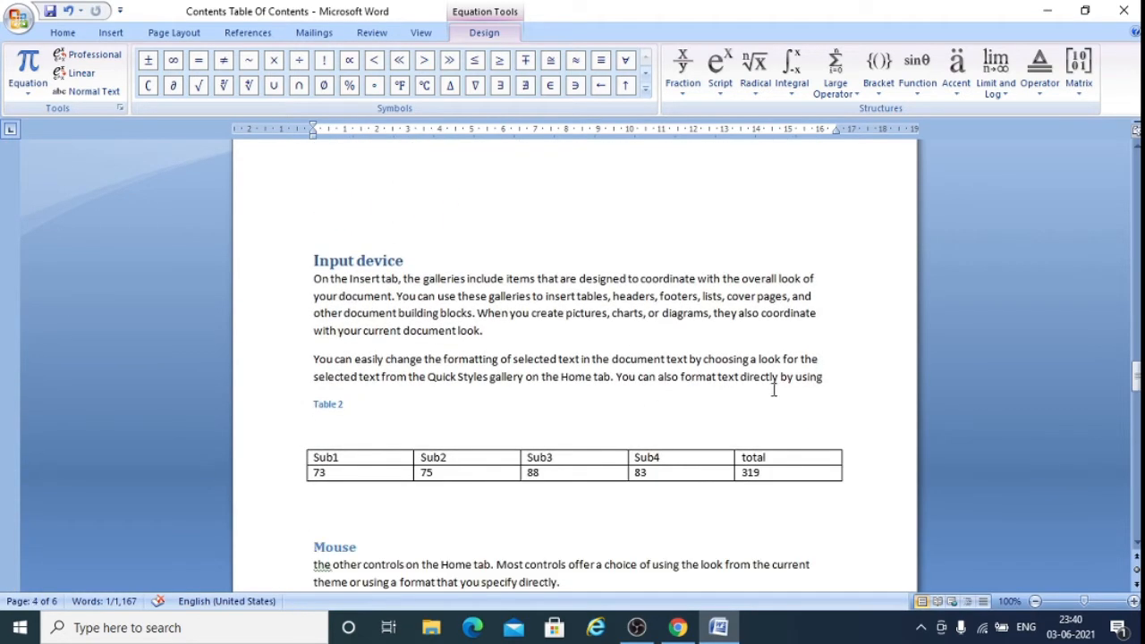
scroll(743, 413, "down", 1)
scroll(670, 452, "down", 2)
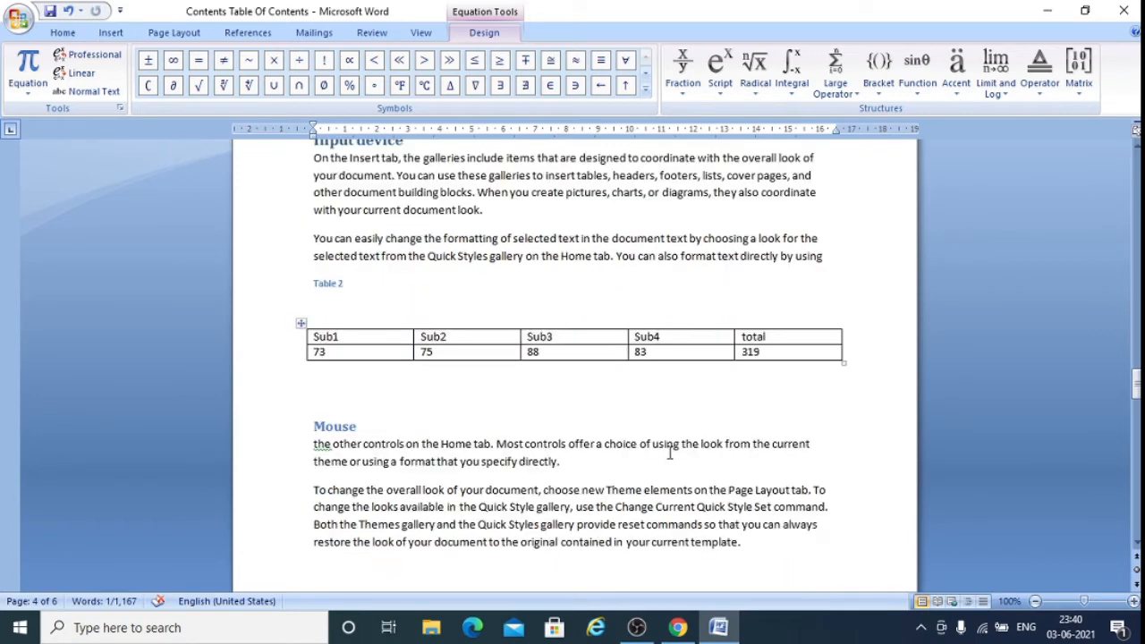
left_click(575, 461)
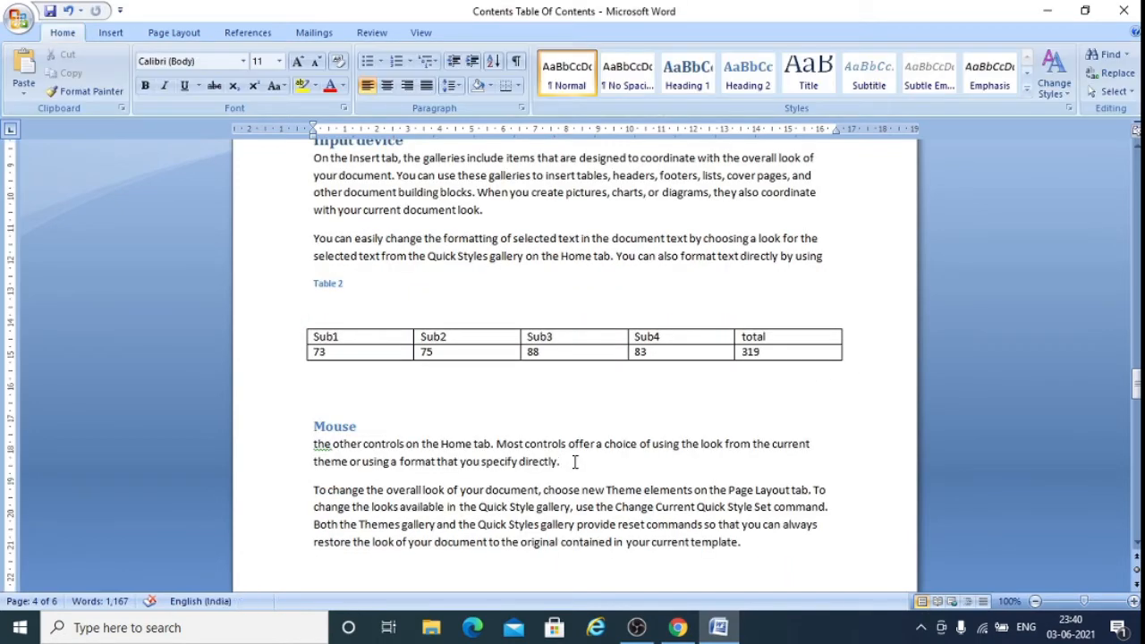
key("Return")
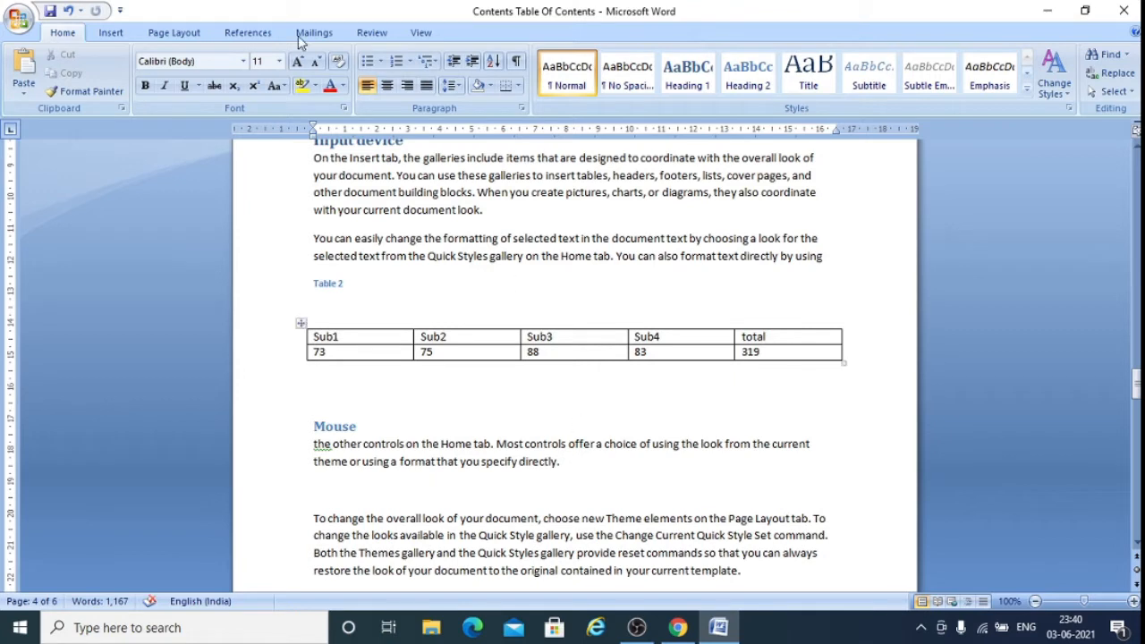
left_click(248, 36)
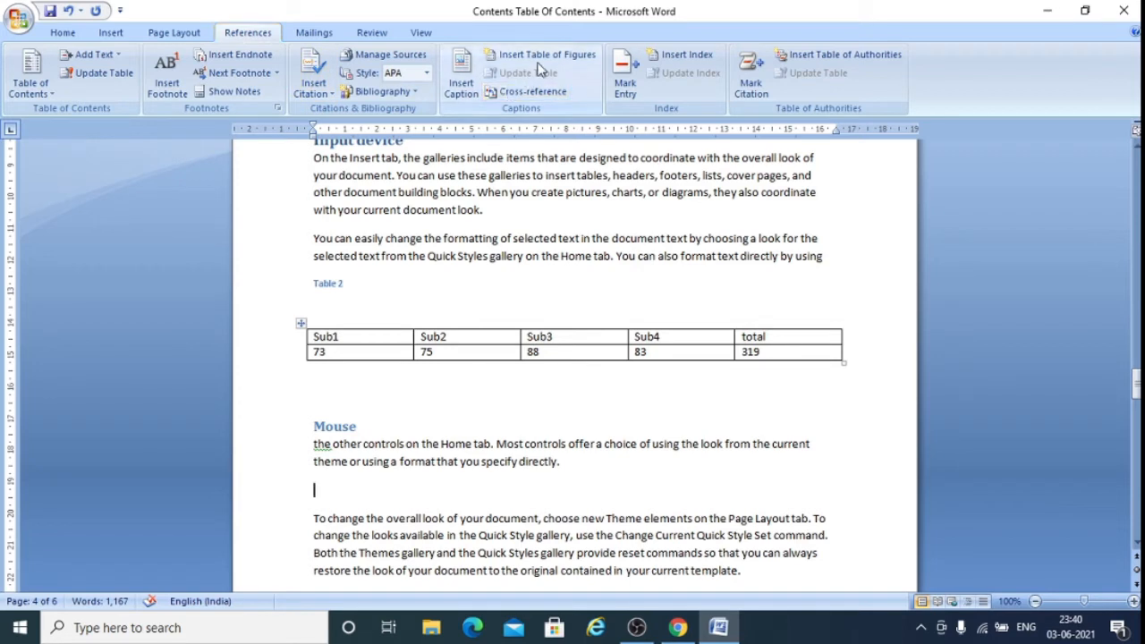
left_click(460, 76)
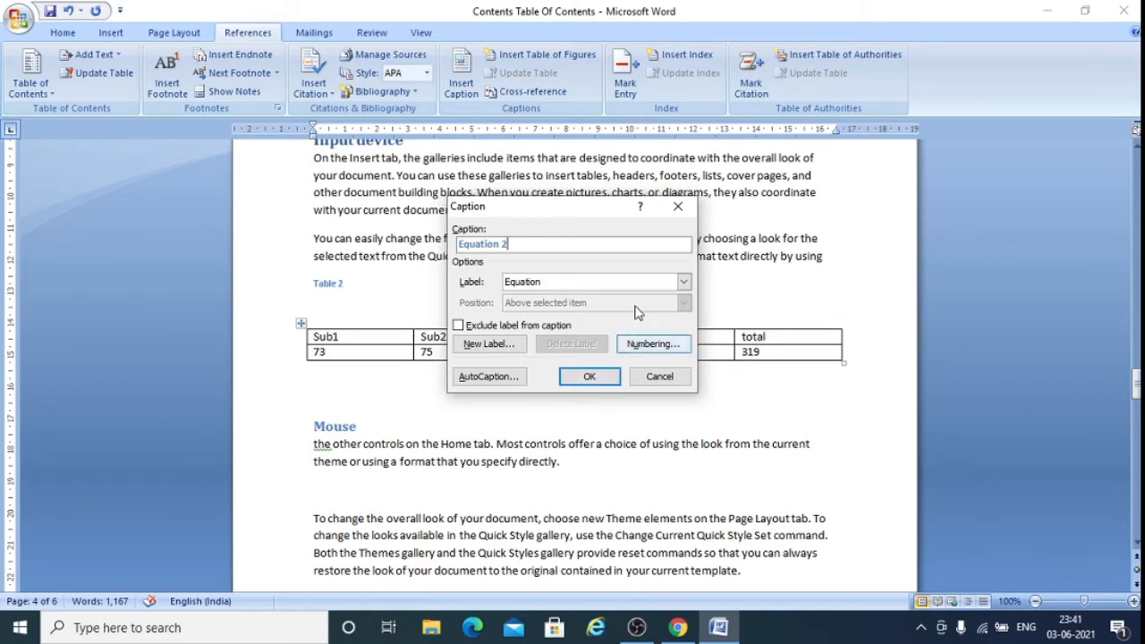
left_click(590, 378)
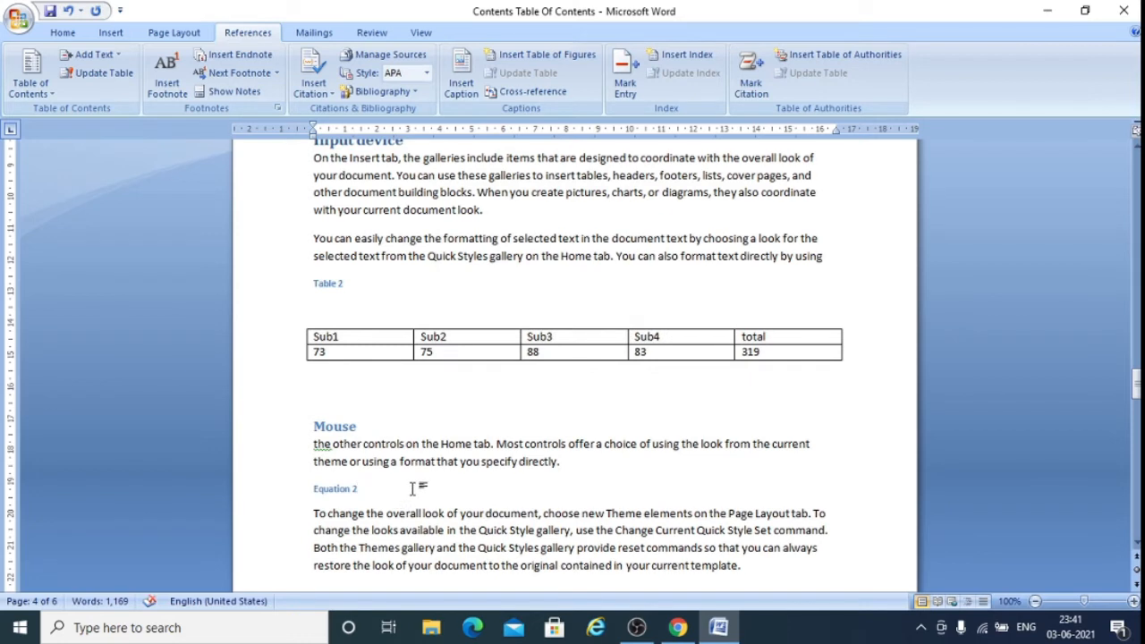
- Insert an equation on a new line below the Equation 2 caption, using the quadratic formula from the common radicals
key("Return")
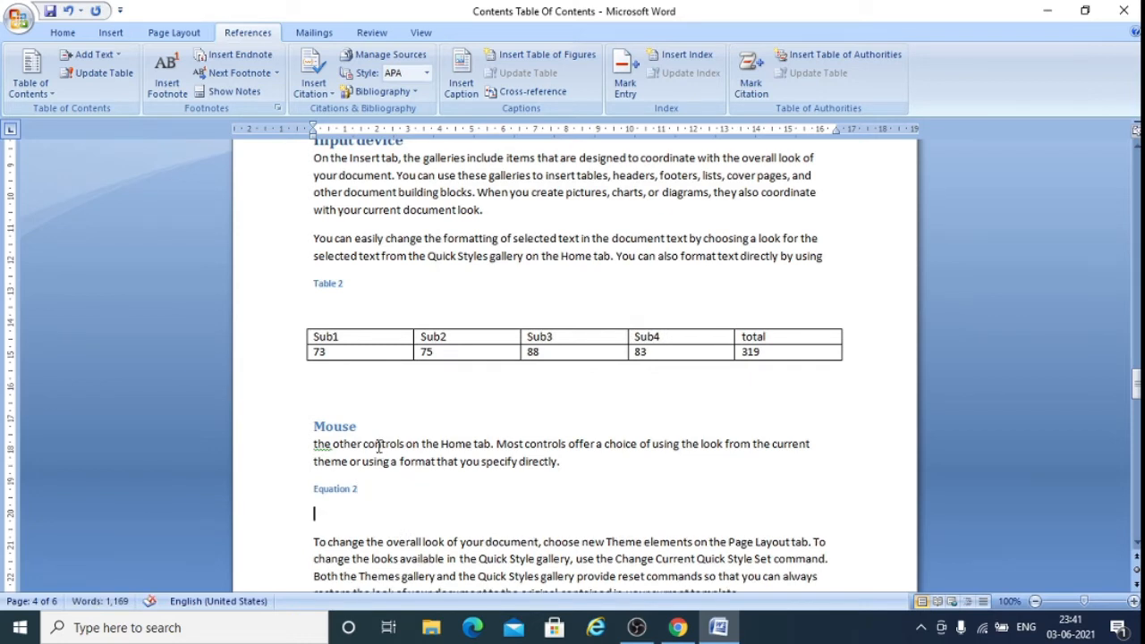
left_click(111, 33)
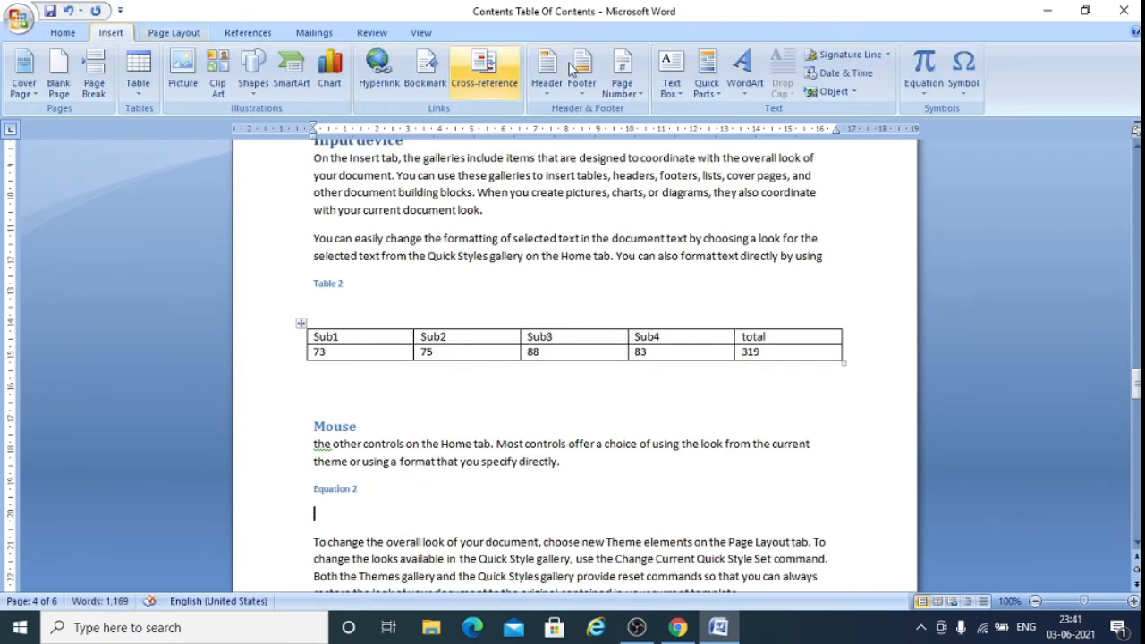
left_click(923, 70)
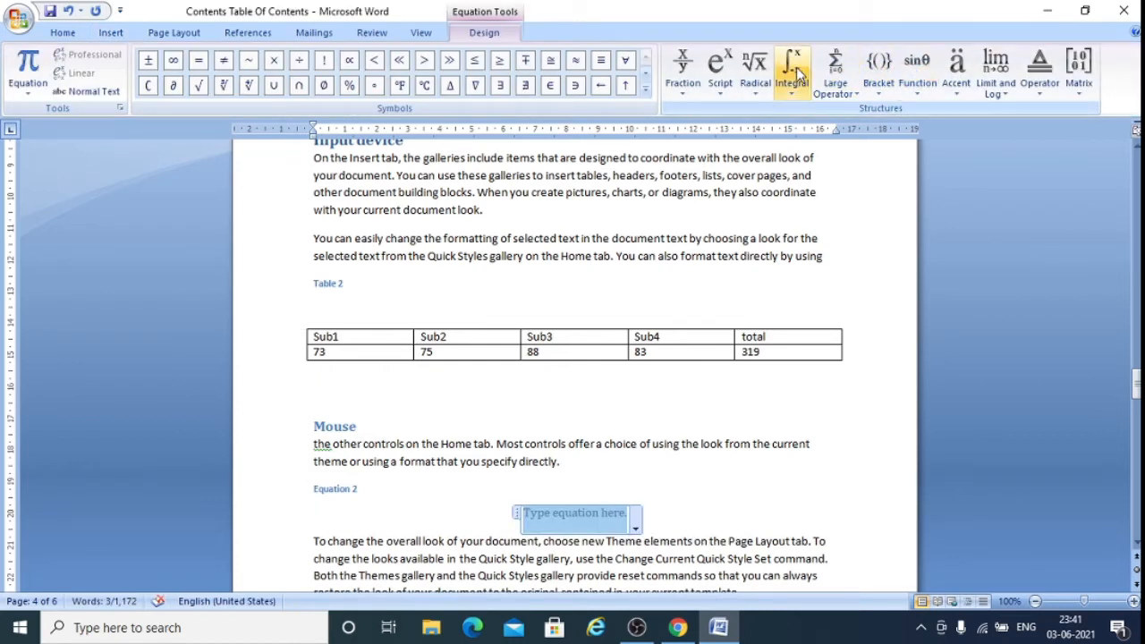
left_click(767, 70)
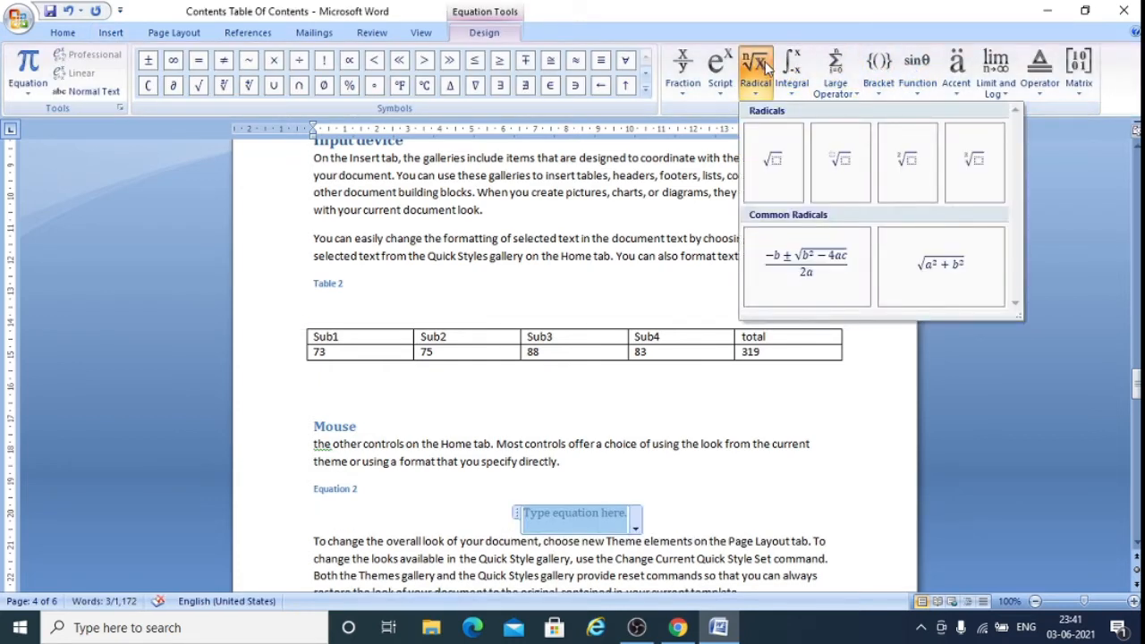
left_click(823, 273)
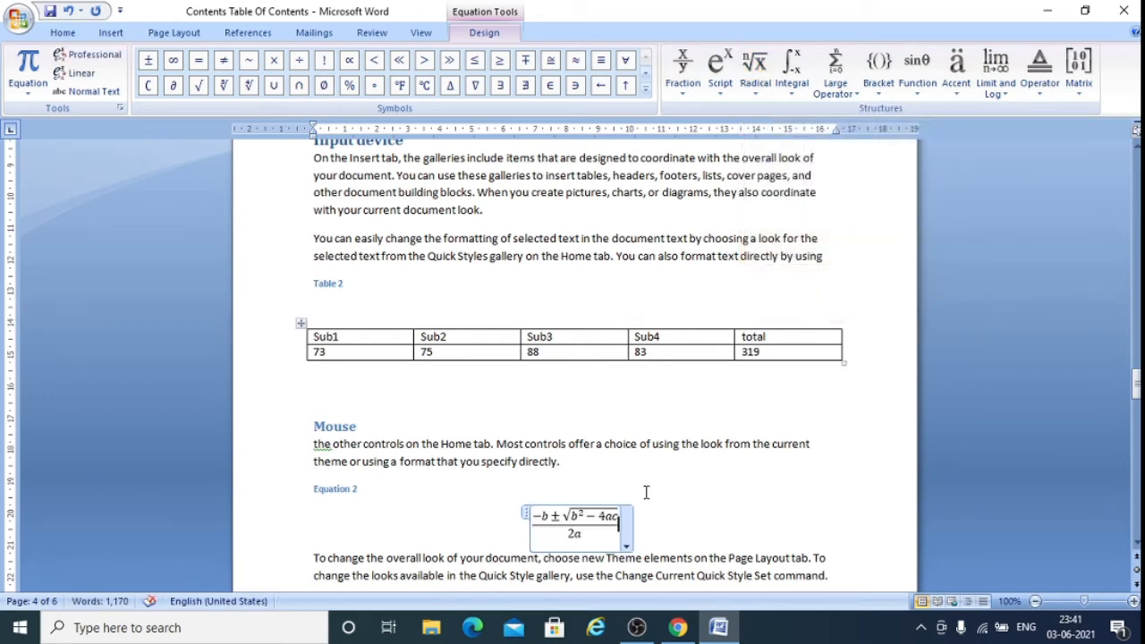
- Add the heading "Table of Equations" on the empty line below the Table of Tables list
scroll(711, 496, "down", 3)
scroll(714, 492, "down", 1)
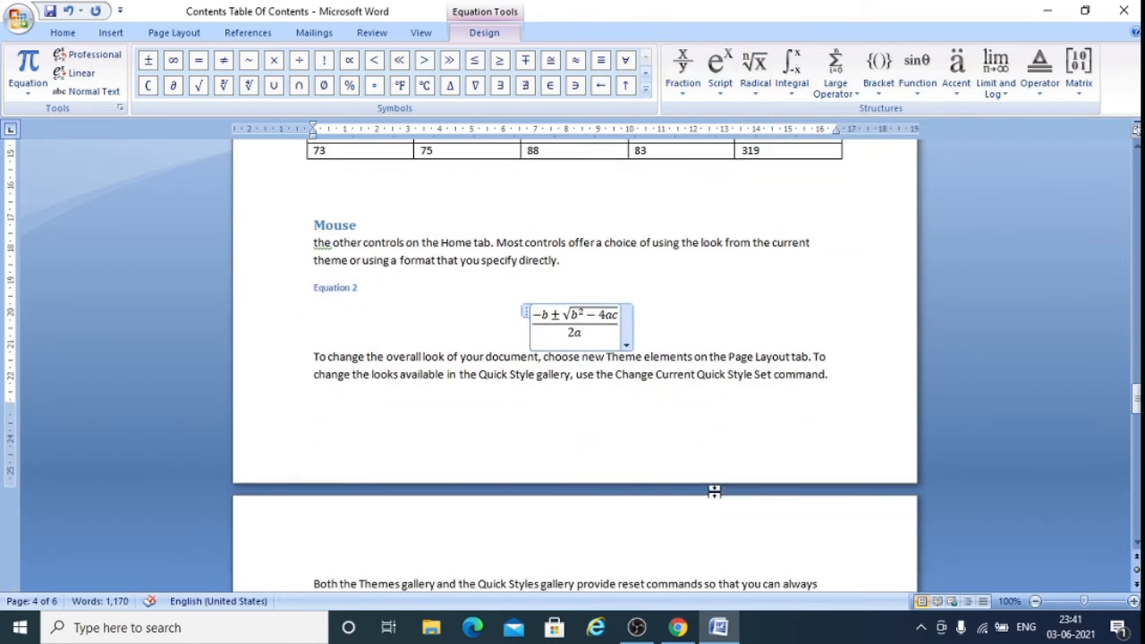
scroll(711, 474, "up", 20)
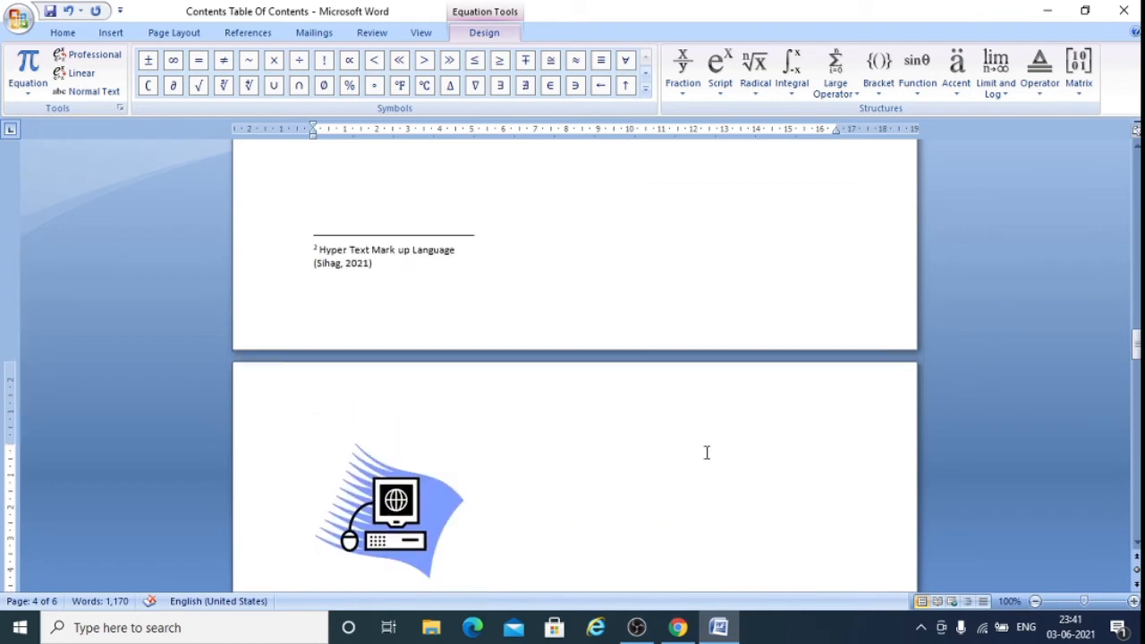
scroll(689, 420, "up", 15)
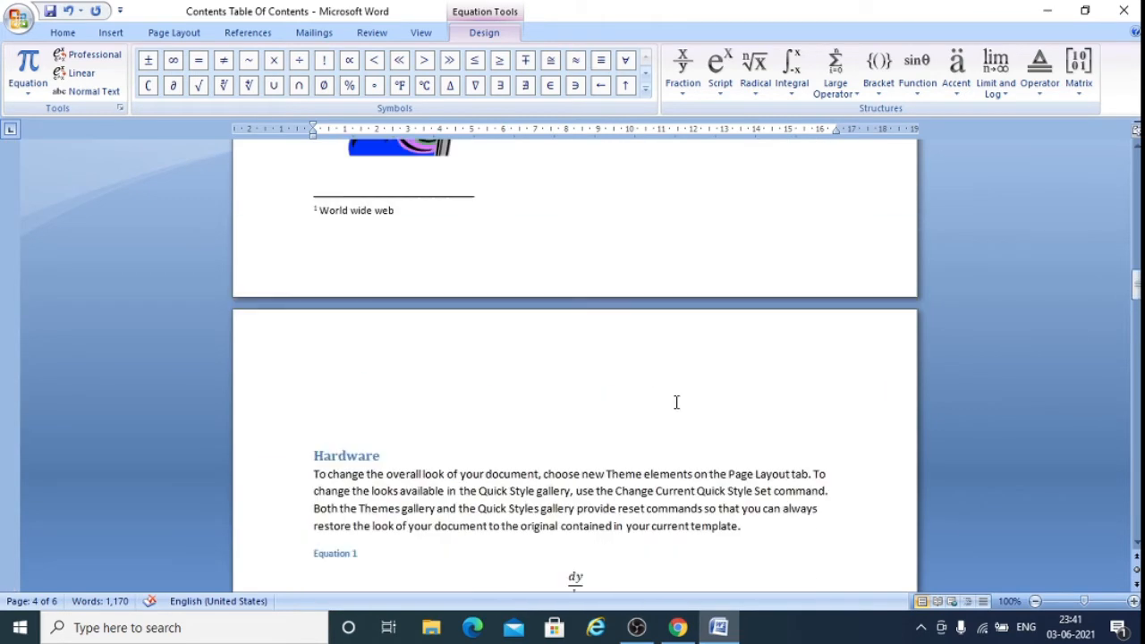
scroll(670, 397, "up", 8)
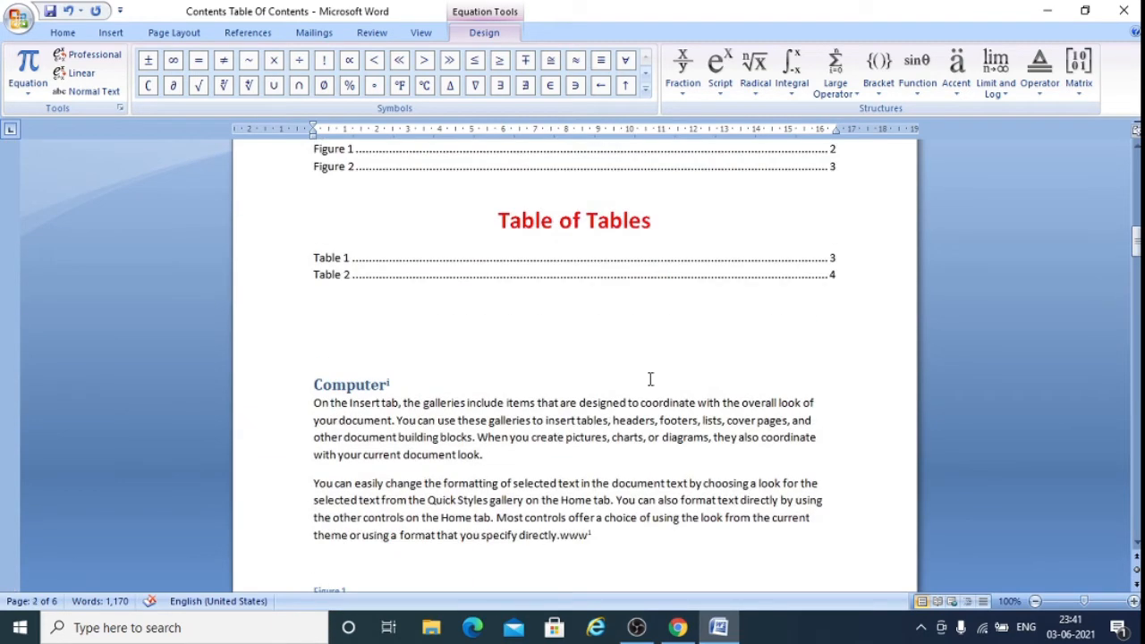
left_click(489, 307)
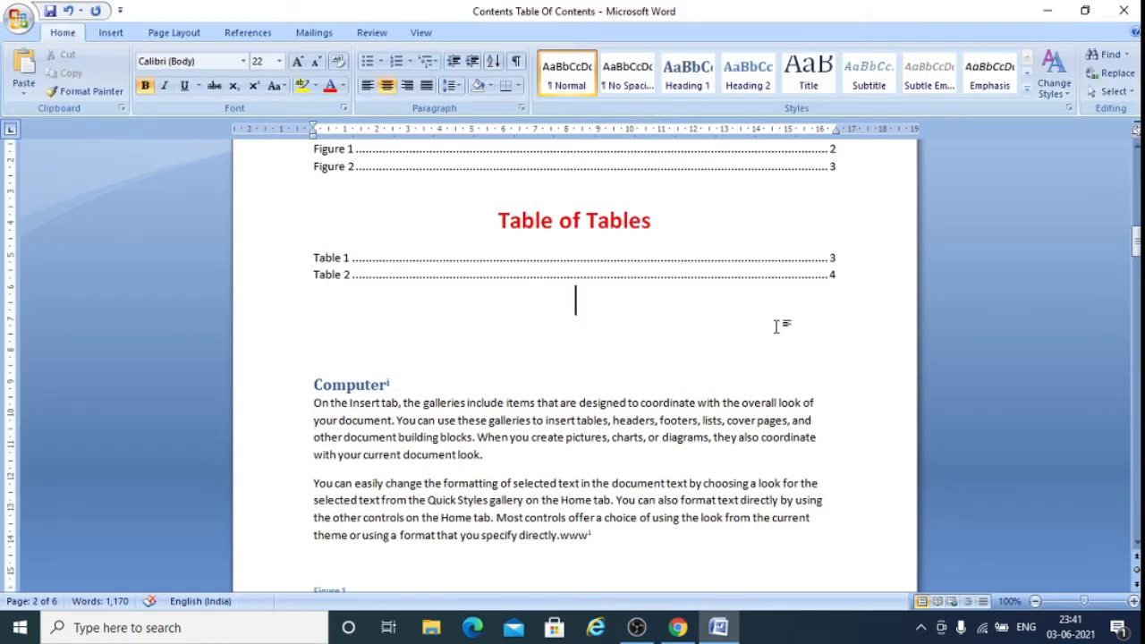
type("Tab")
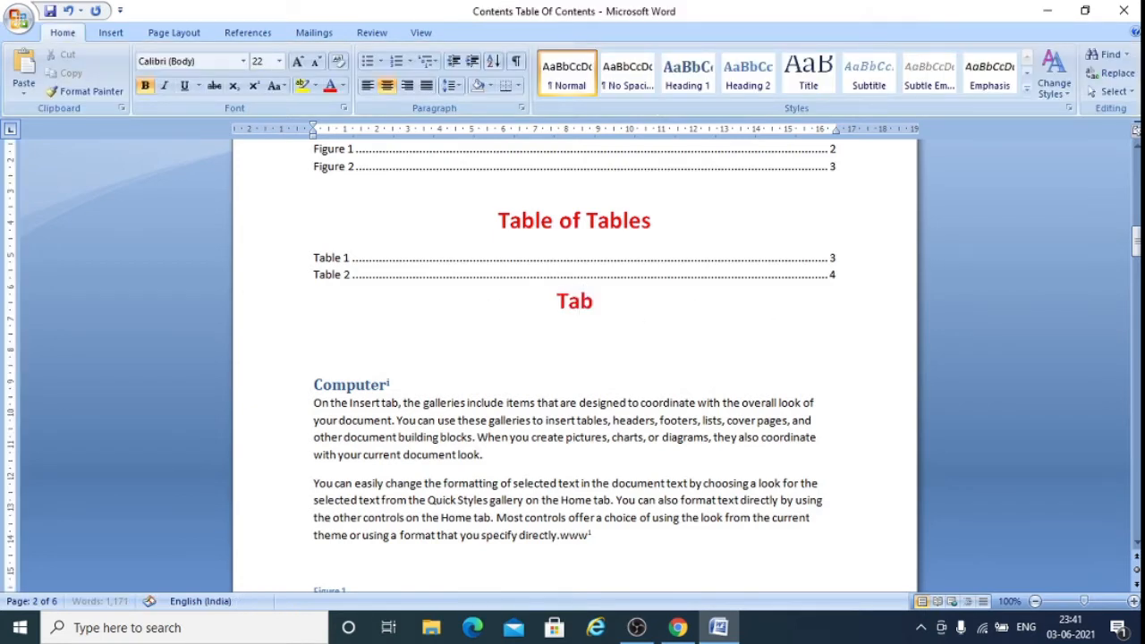
type("les")
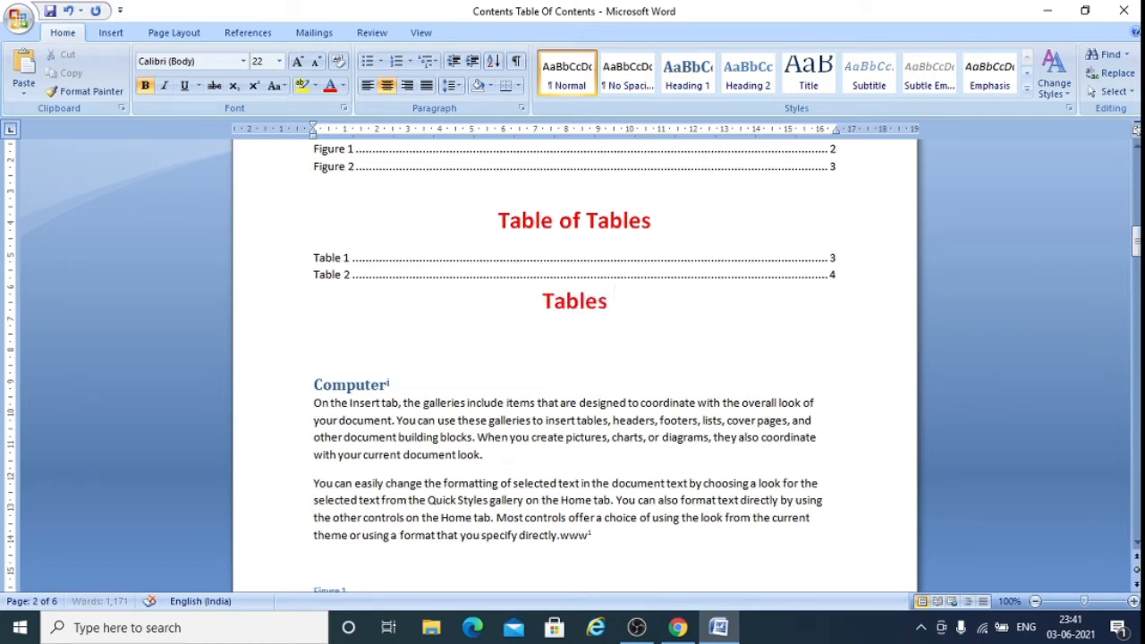
key("BackSpace")
key("BackSpace")
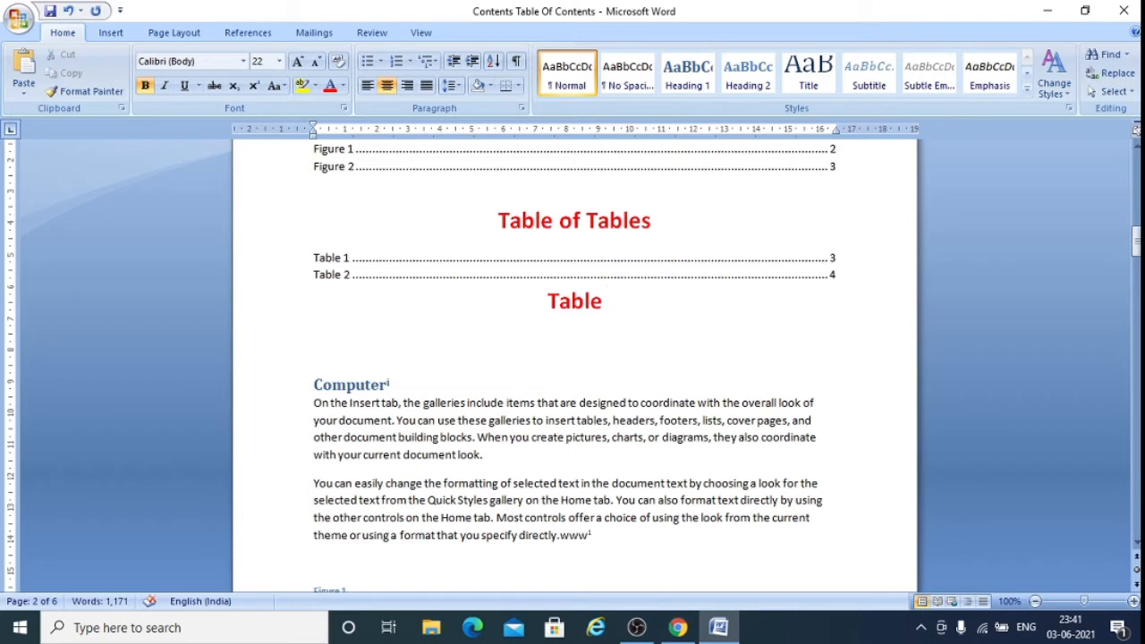
type("Of")
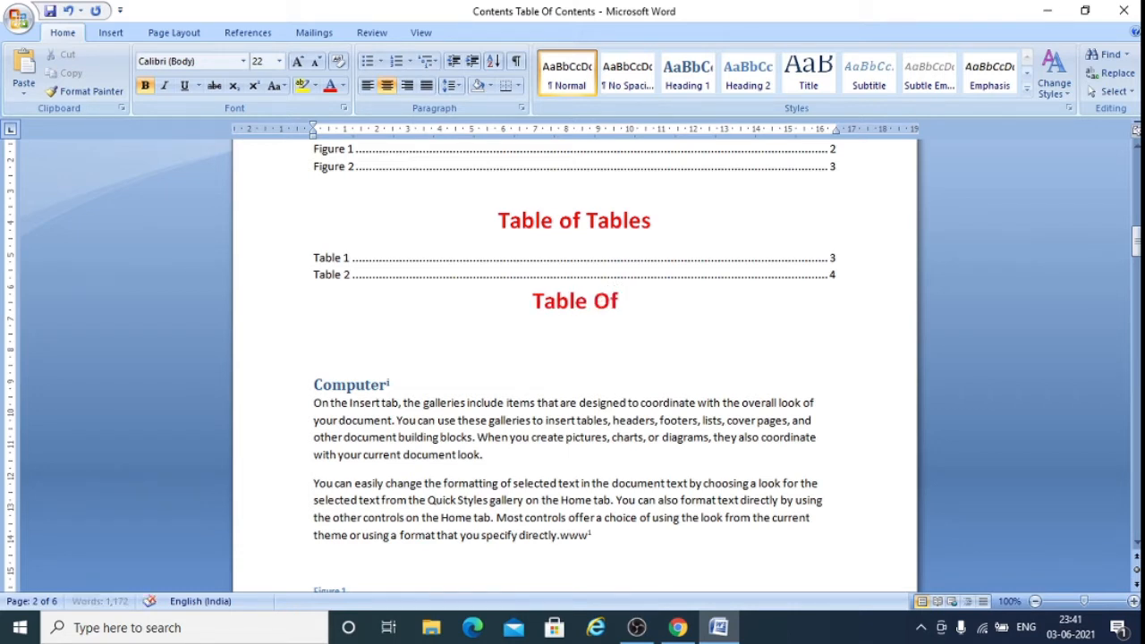
key("BackSpace")
key("BackSpace")
key("BackSpace")
type("of")
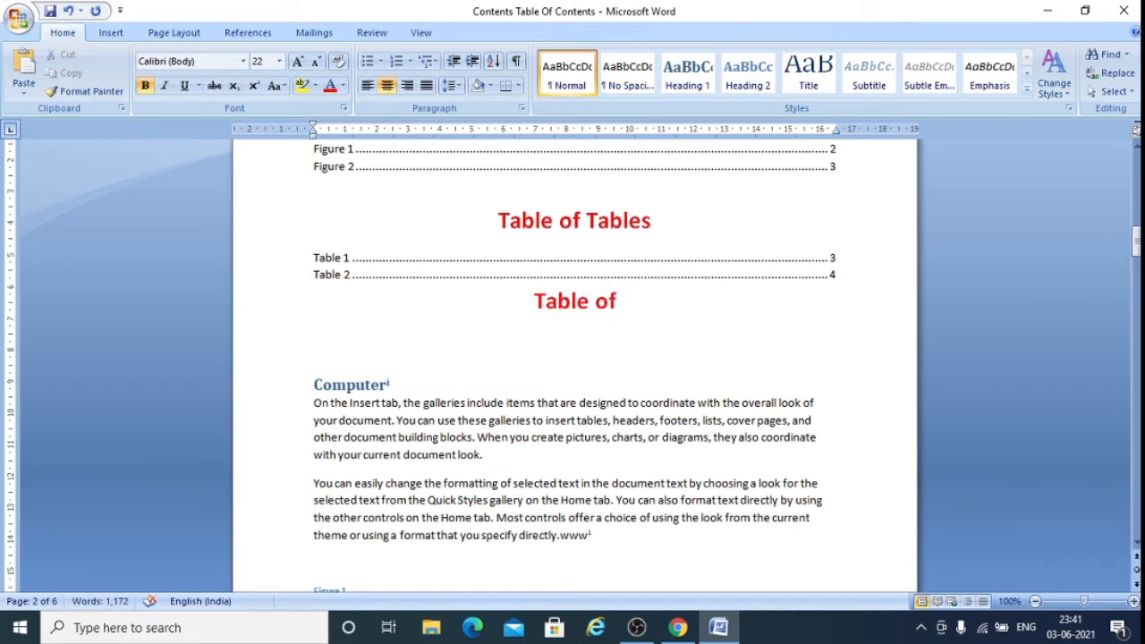
type(" Equa")
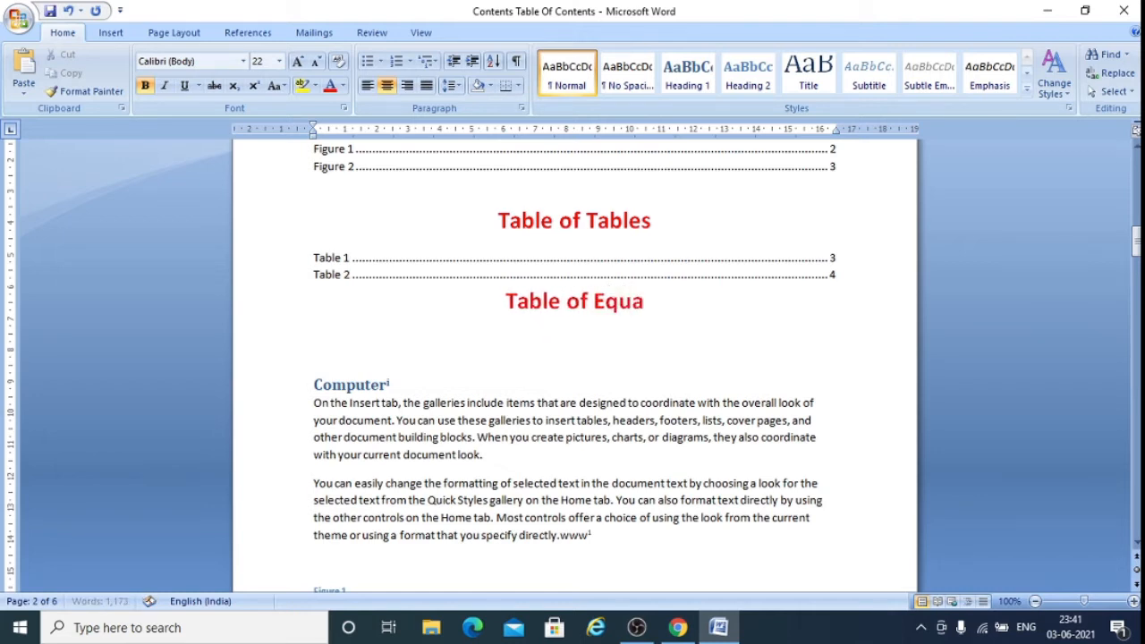
type("tions")
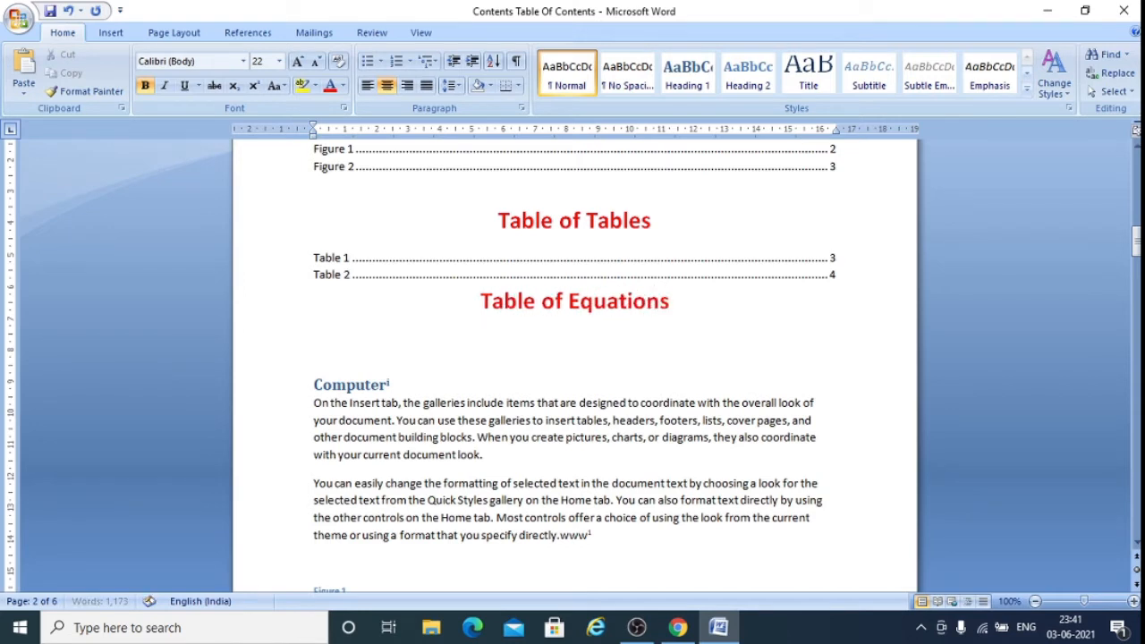
- Insert a table of figures with the Equation caption label on a new line below the Table of Equations heading
key("Return")
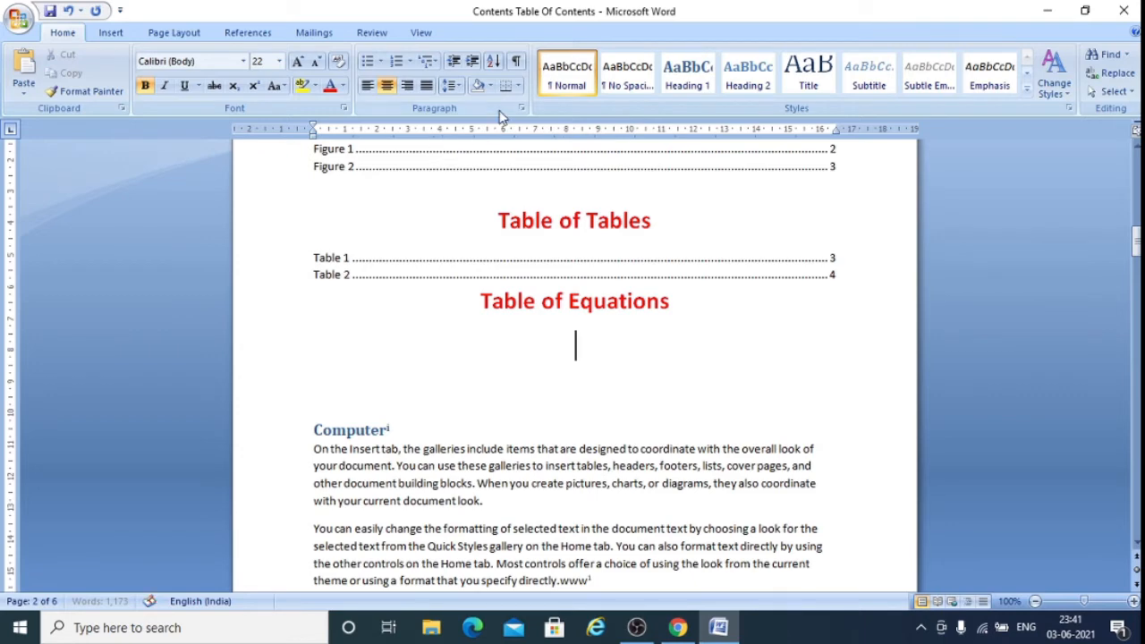
left_click(243, 32)
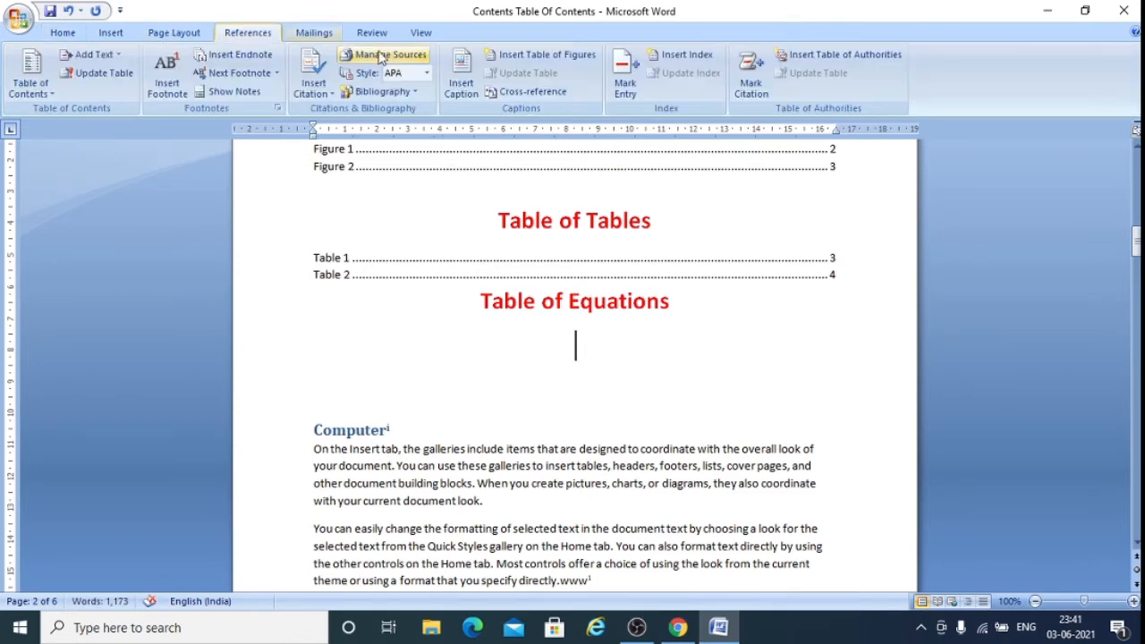
left_click(548, 53)
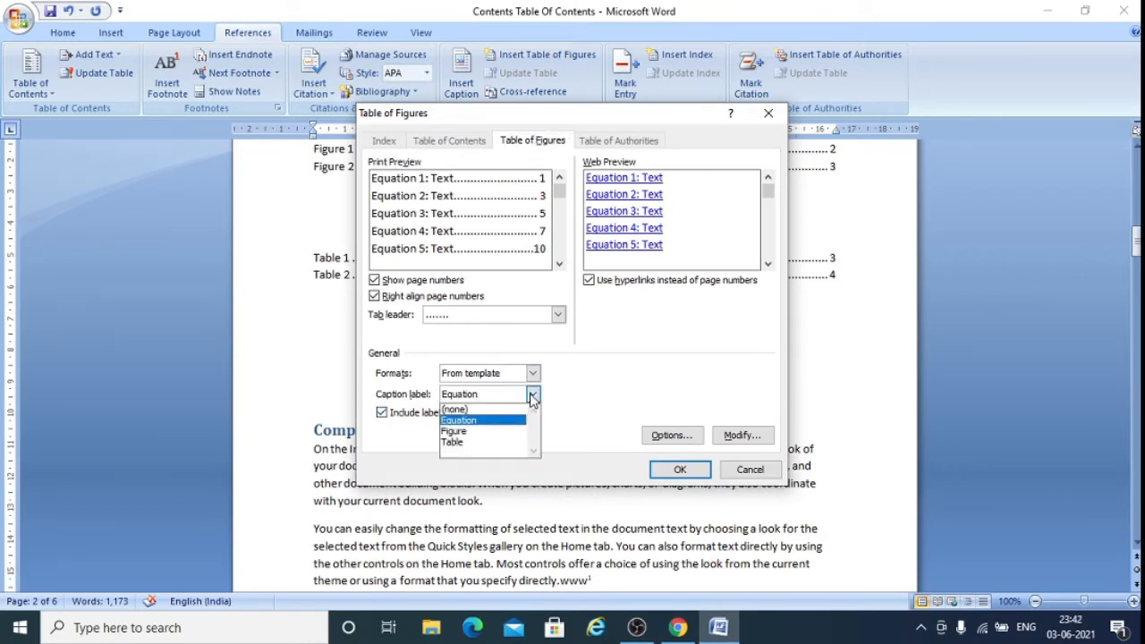
left_click(532, 400)
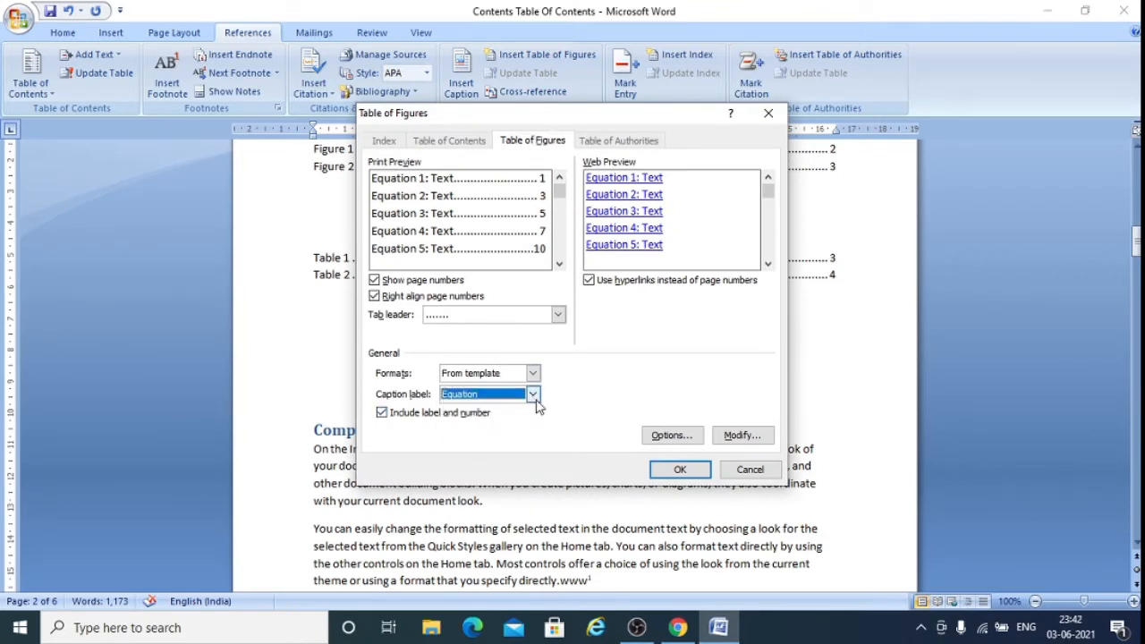
left_click(678, 467)
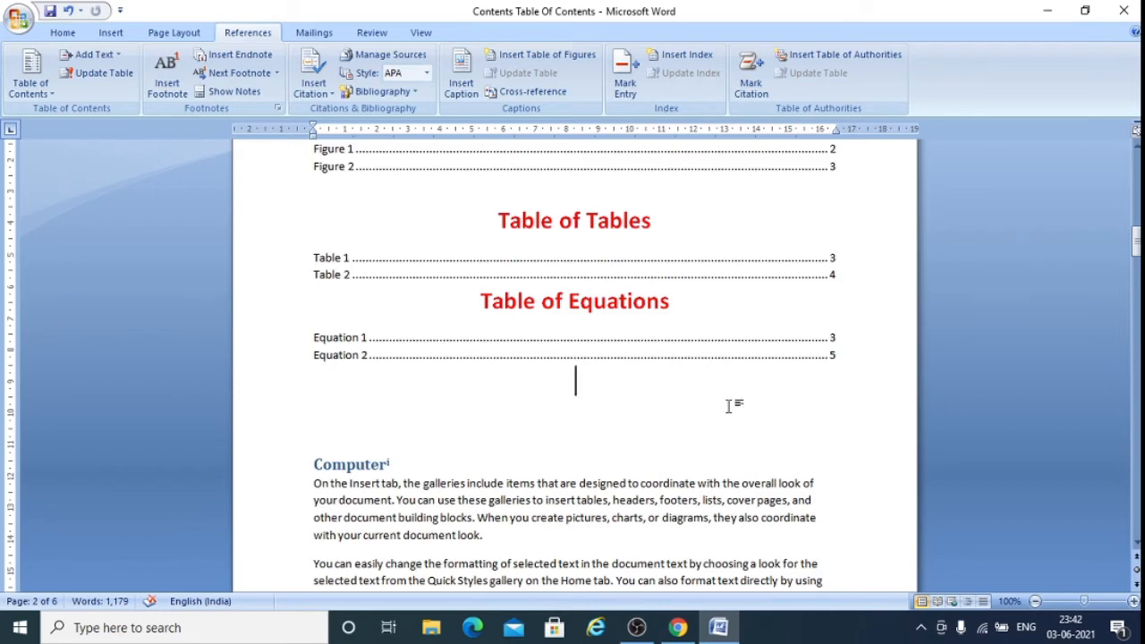
- Follow the Keyboard entry in the table of contents to its section
scroll(733, 405, "up", 5)
scroll(731, 413, "up", 10)
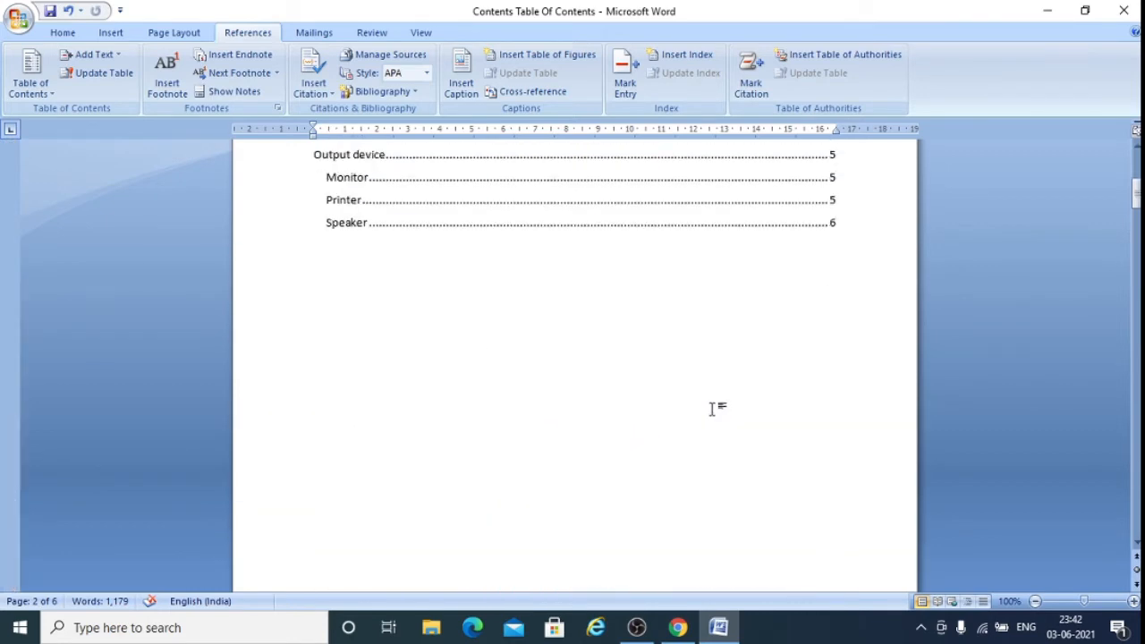
scroll(714, 386, "up", 1)
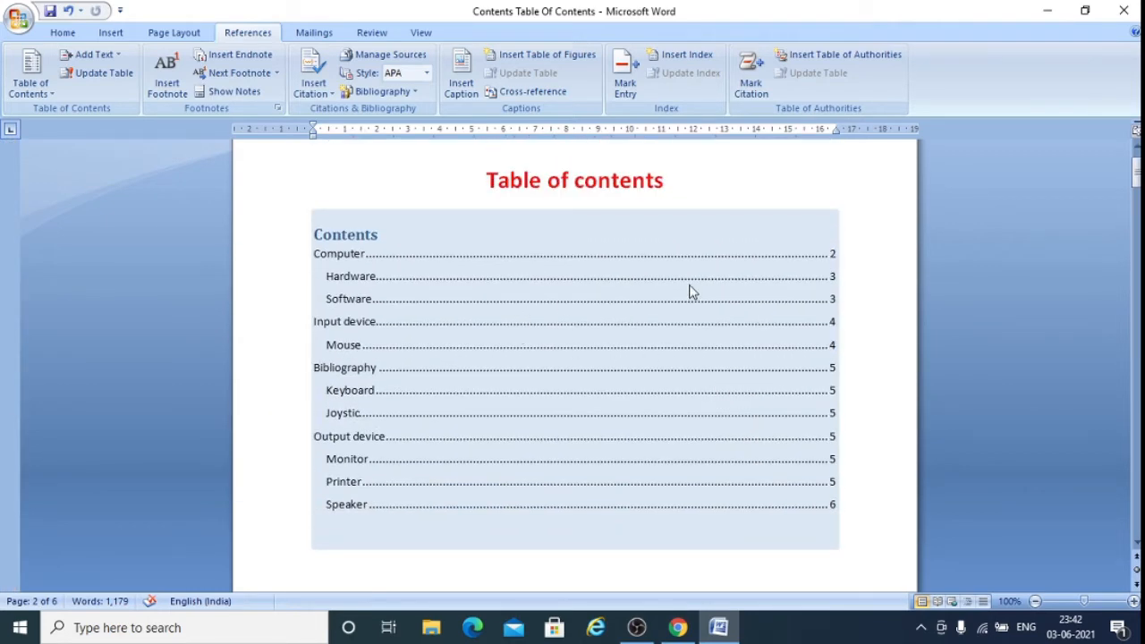
left_click(764, 293)
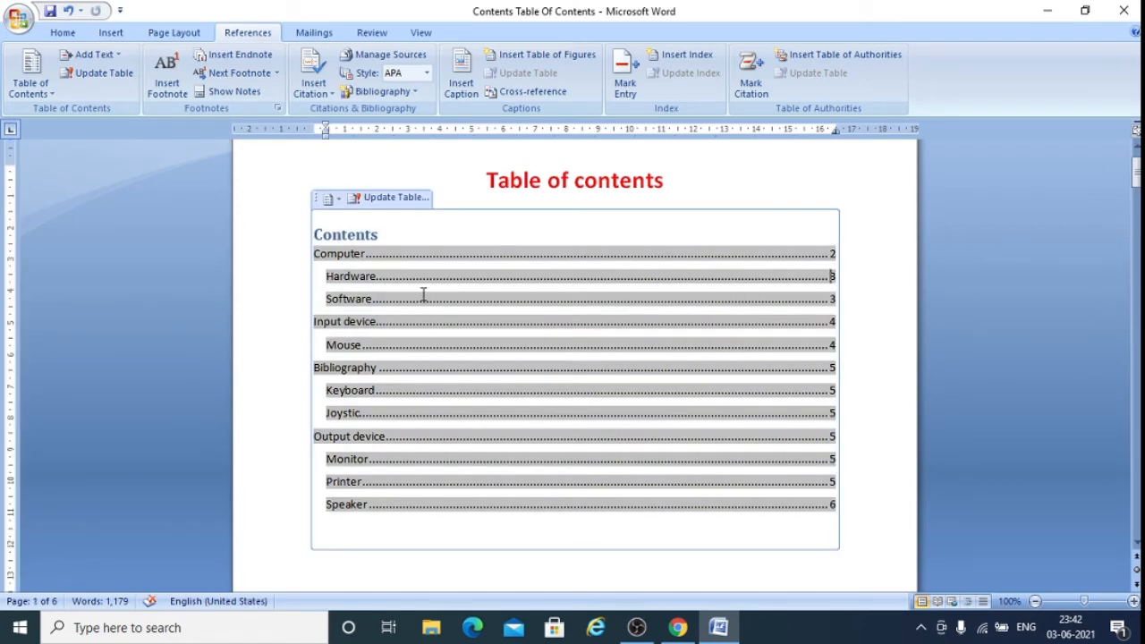
left_click(365, 397, "ctrl")
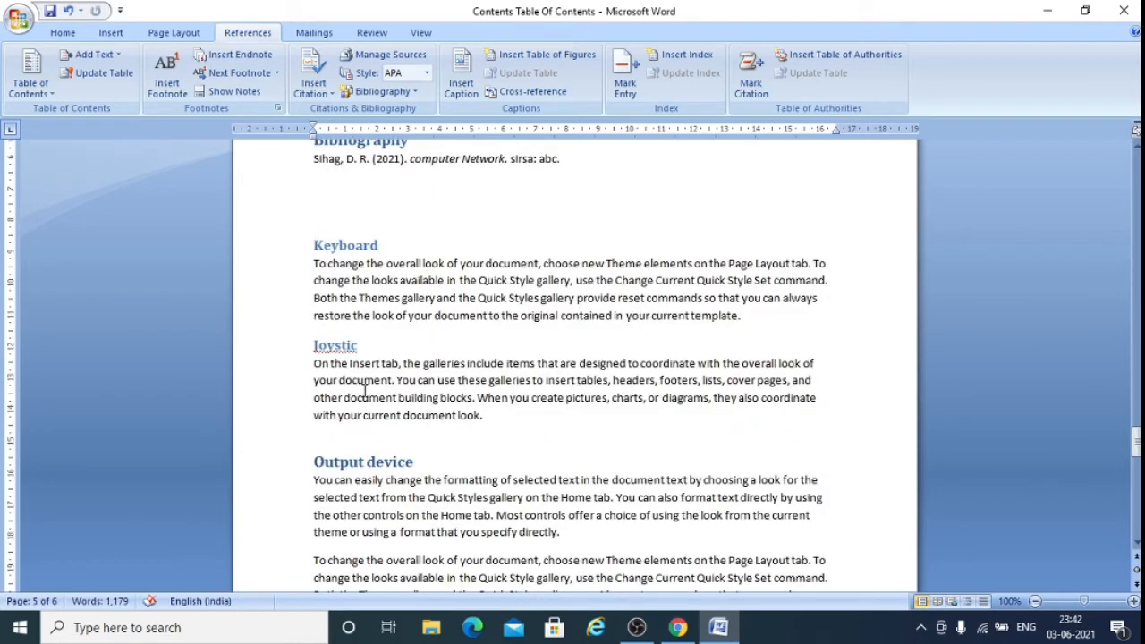
- Follow the Table 1 entry in the Table of Tables to its table, and return to the lists of captioned items
scroll(495, 428, "up", 3)
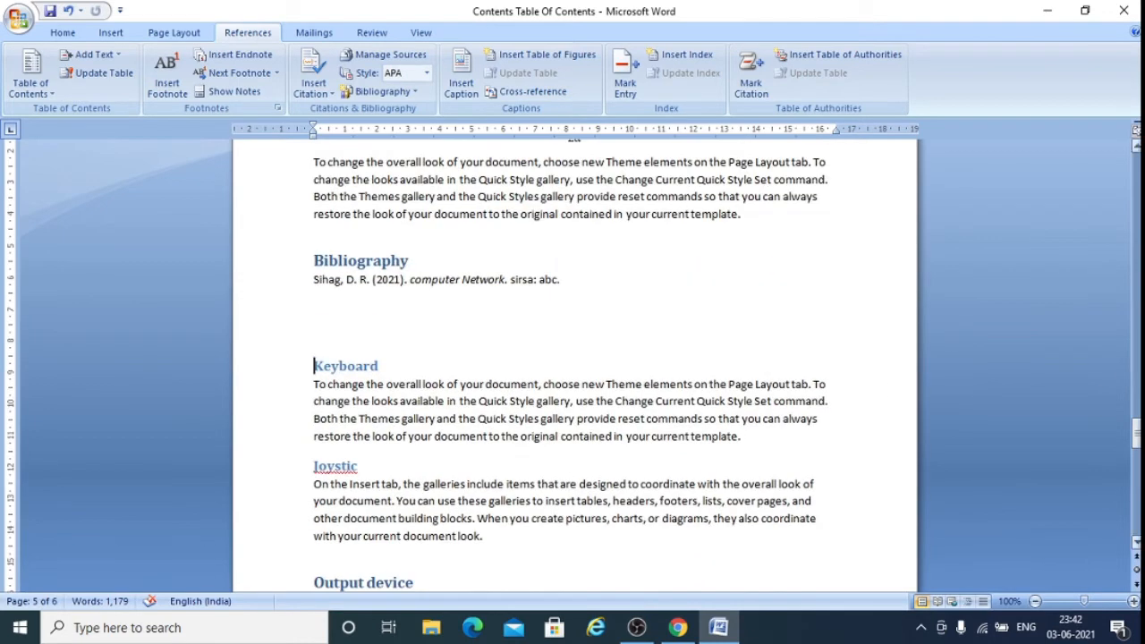
left_click(1136, 207)
left_click(1136, 209)
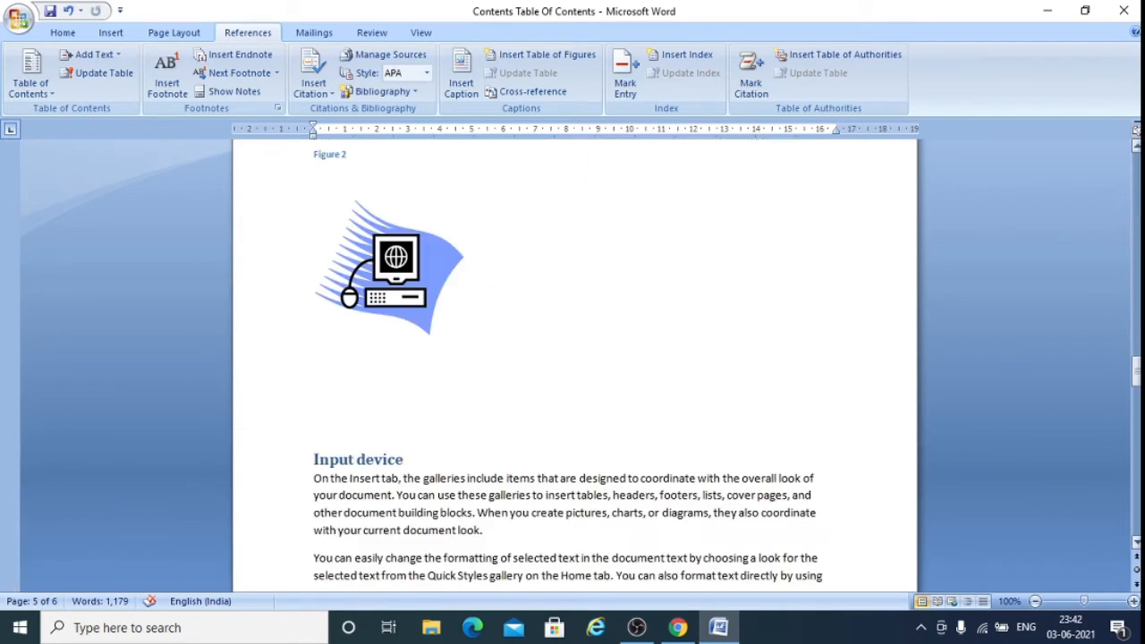
left_click(1136, 209)
left_click(1136, 209)
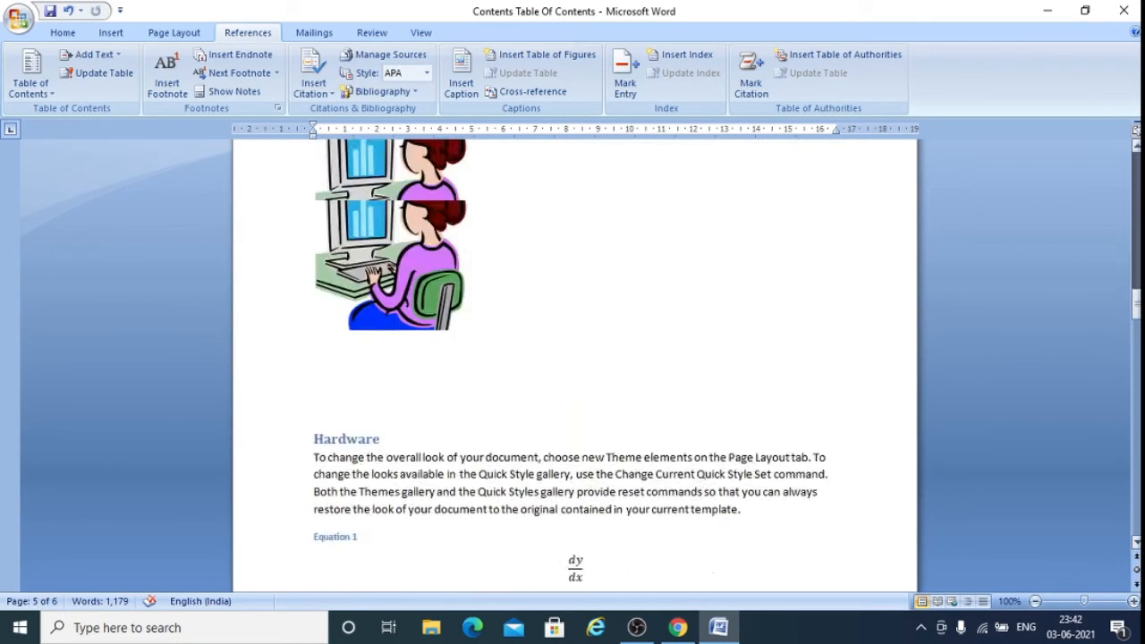
left_click(1136, 211)
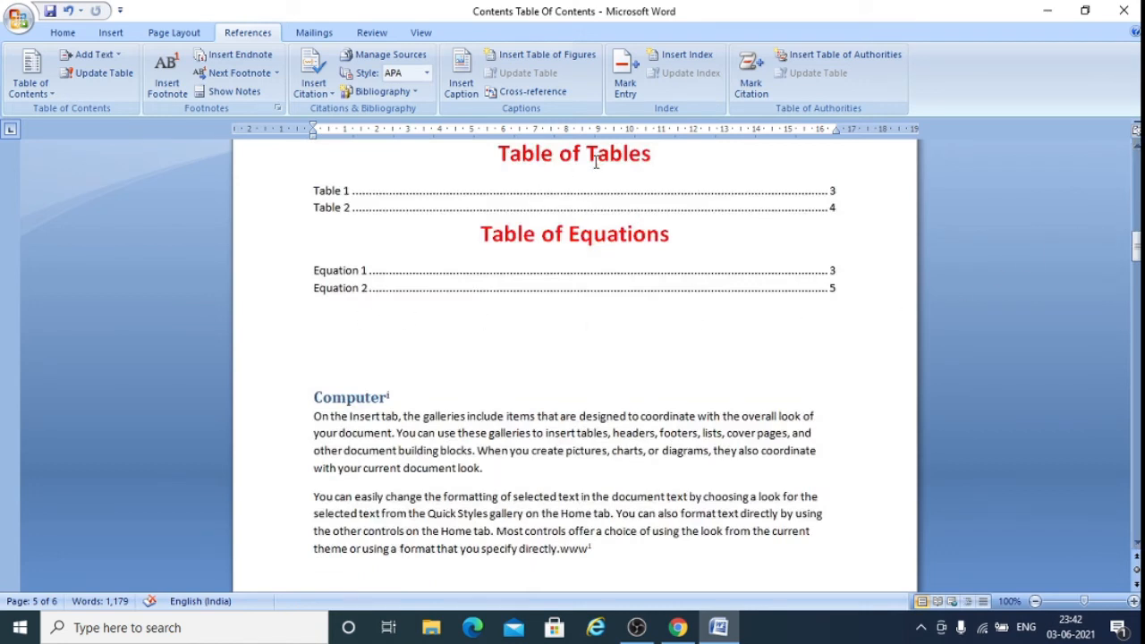
left_click(331, 192, "ctrl")
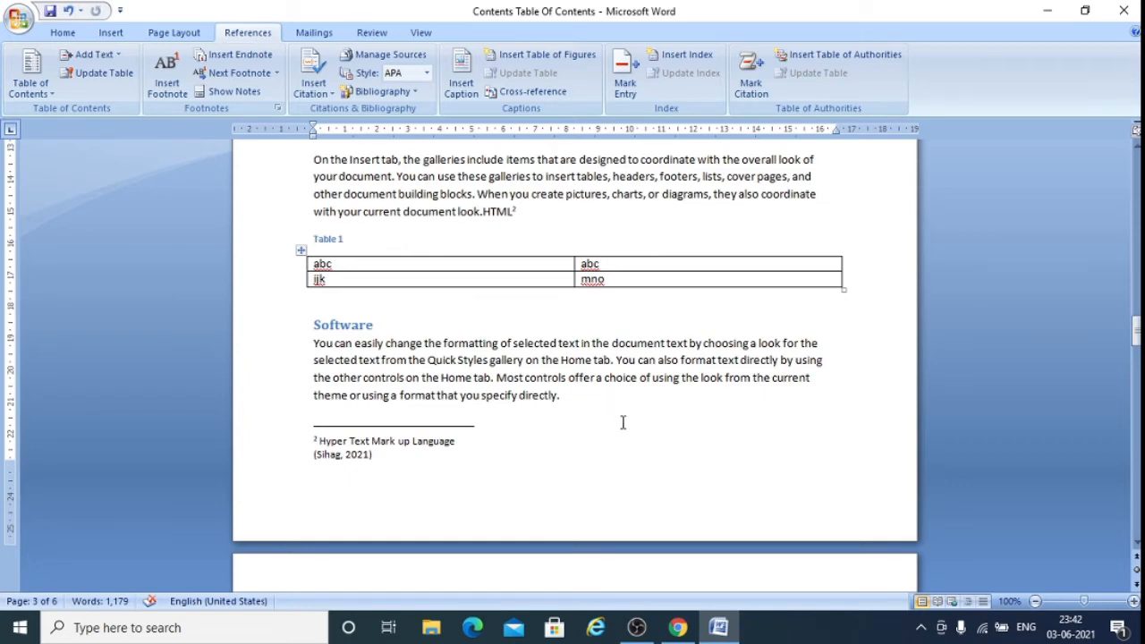
scroll(623, 367, "up", 8)
scroll(624, 365, "up", 10)
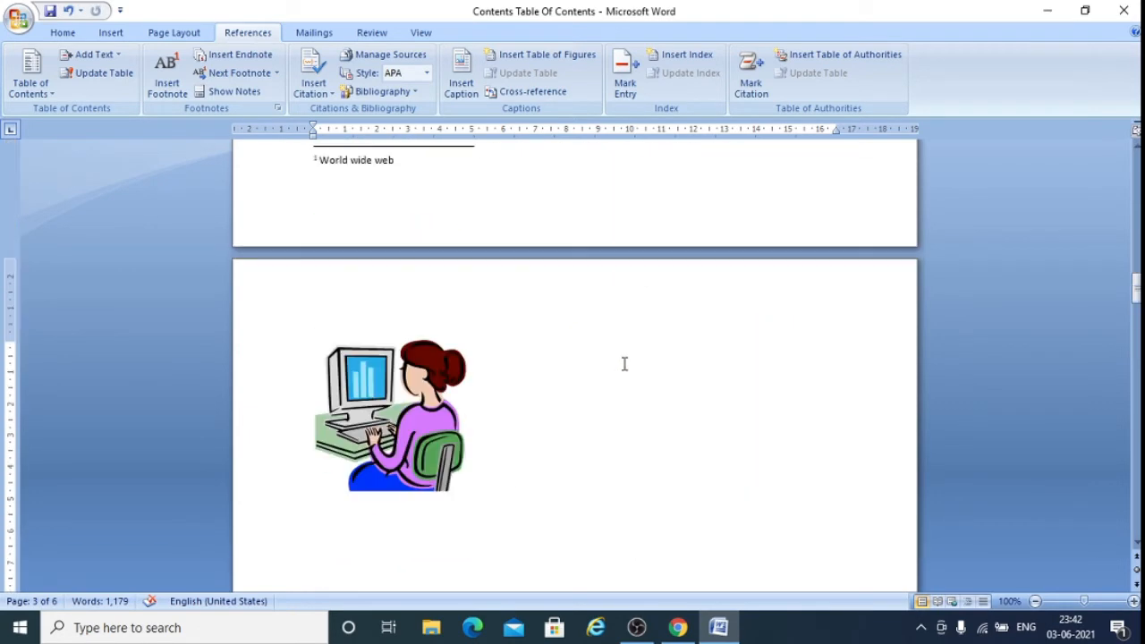
scroll(611, 283, "up", 3)
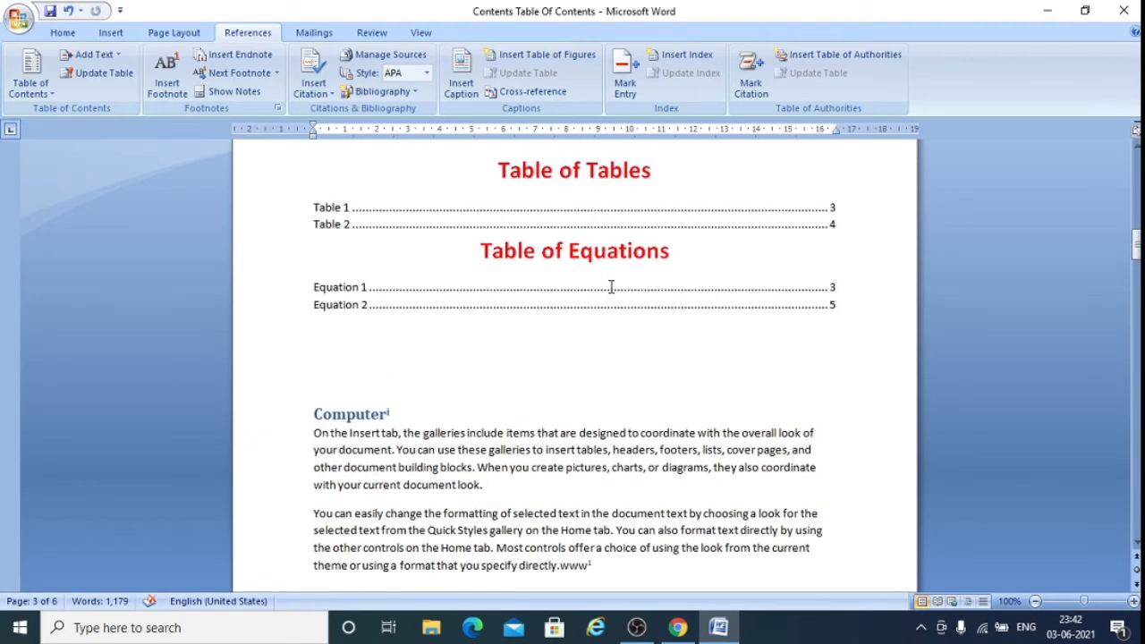
scroll(582, 409, "up", 3)
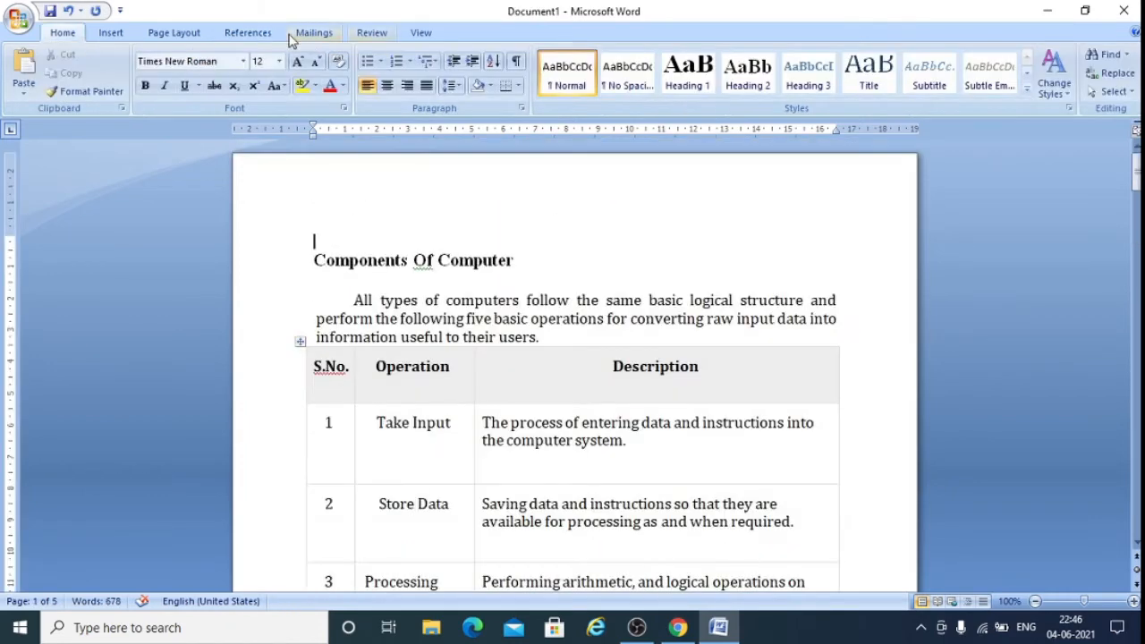
- In the Components Of Computer document, add the line "Index" below the output devices list on the last page, followed by three line breaks
left_click(268, 36)
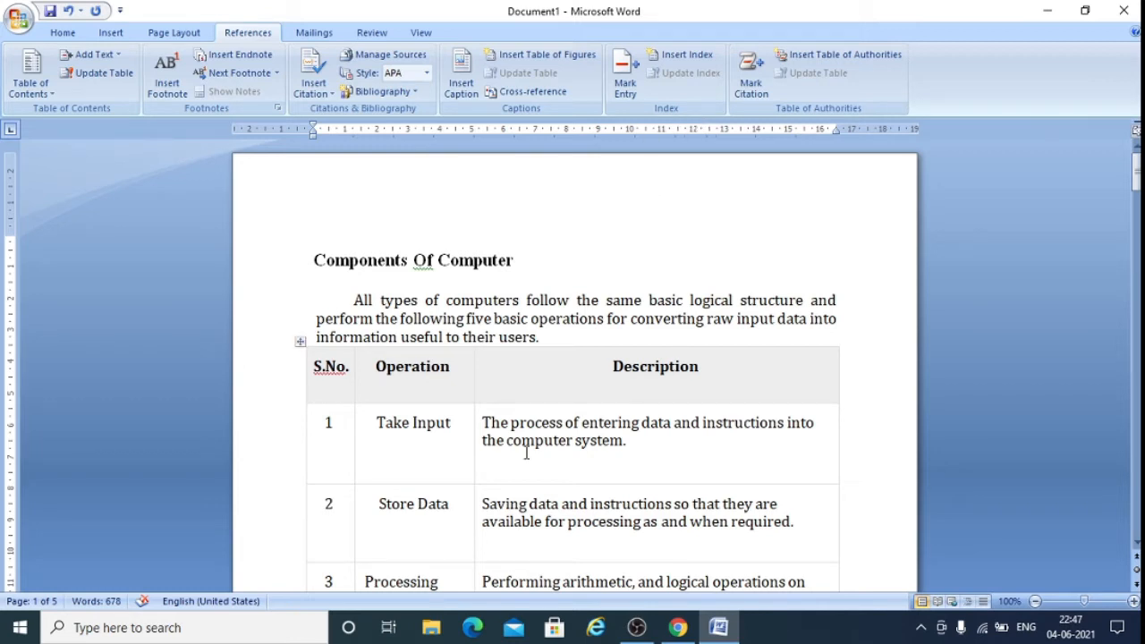
scroll(525, 439, "down", 7)
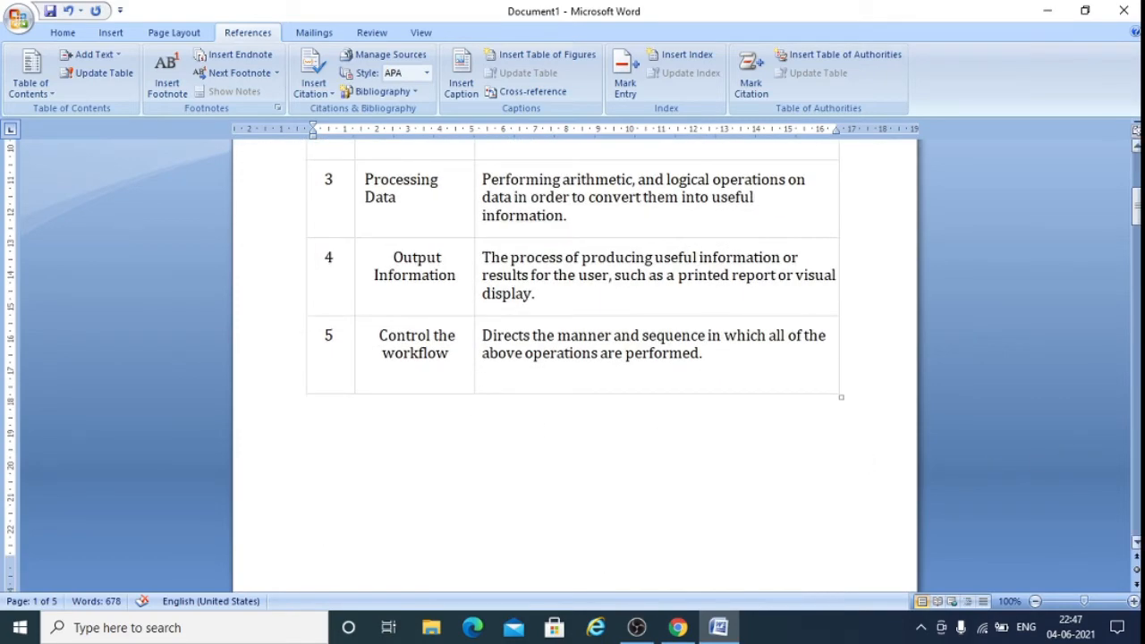
left_click_drag(1139, 490, 1139, 490)
left_click(1139, 503)
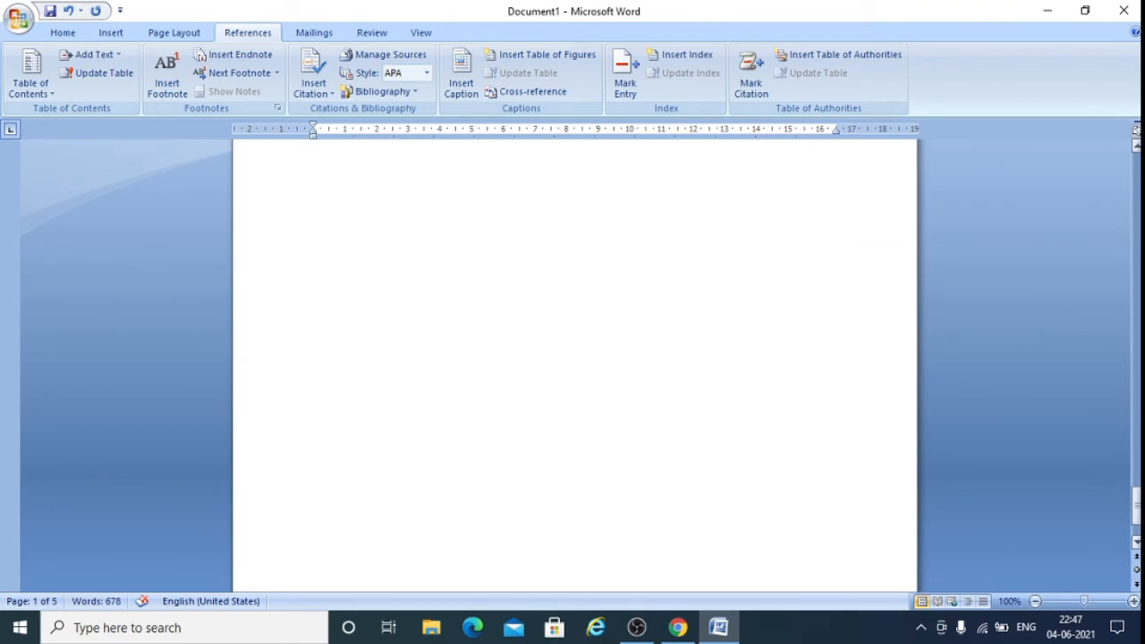
left_click_drag(1138, 502, 1136, 483)
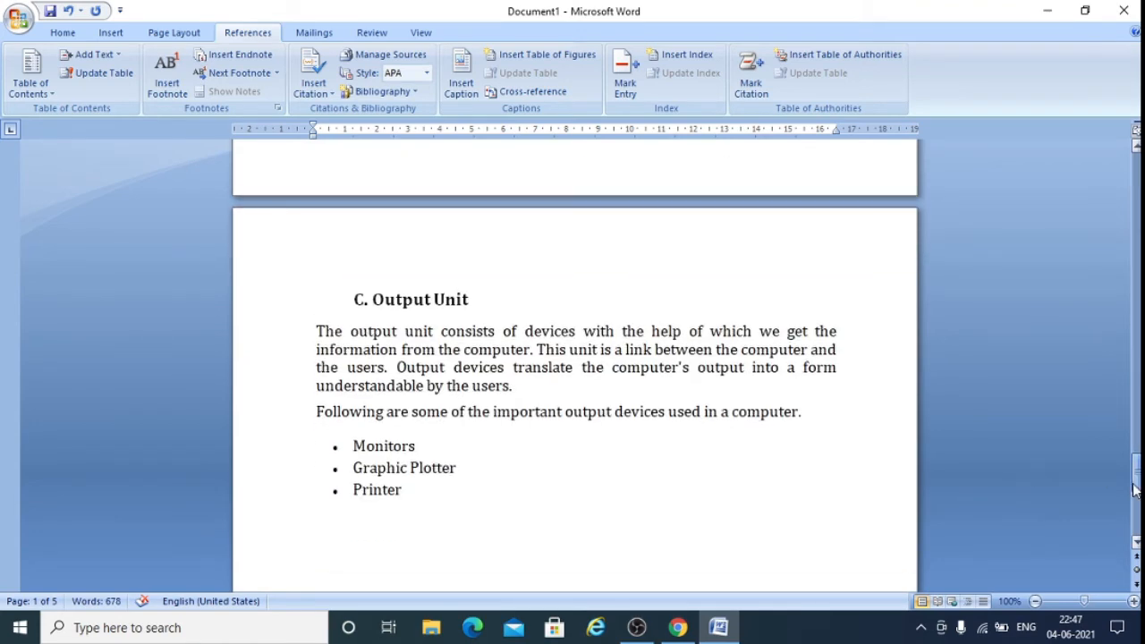
left_click(360, 523)
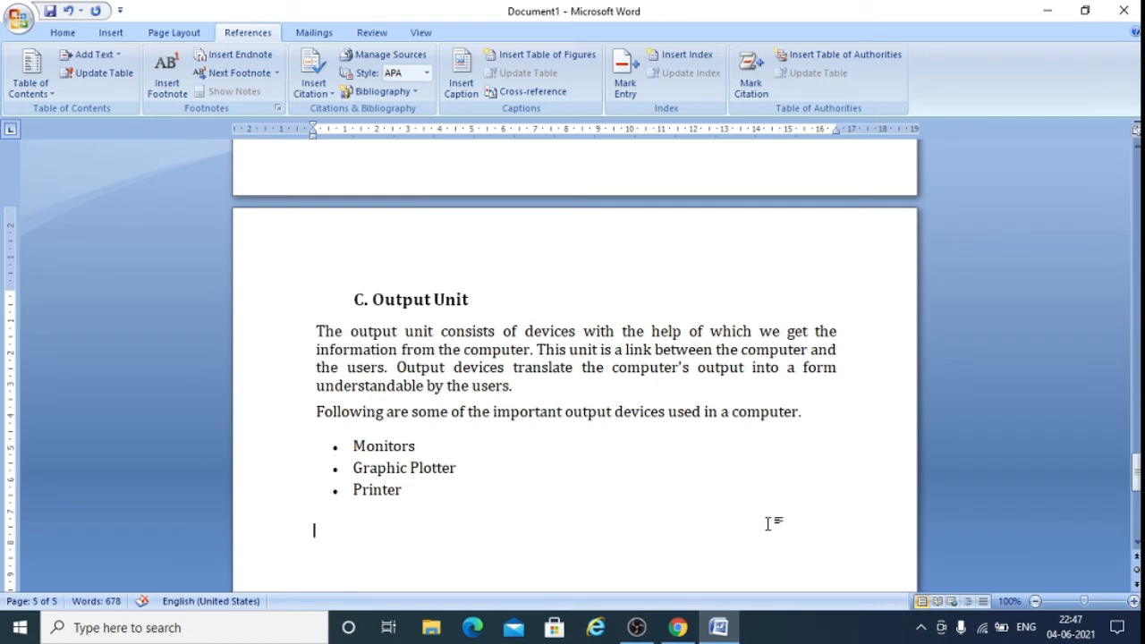
type("Index")
key("Return")
key("Return")
key("Return")
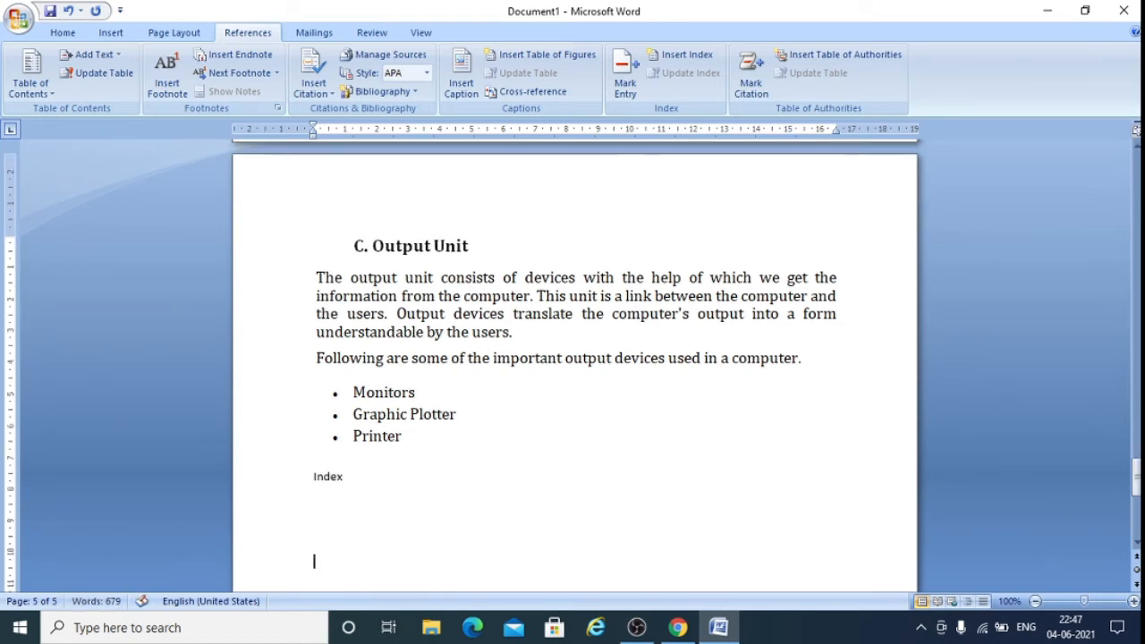
- Add the text "Page no" as a second column heading on the Index line
left_click(361, 478)
type("Page")
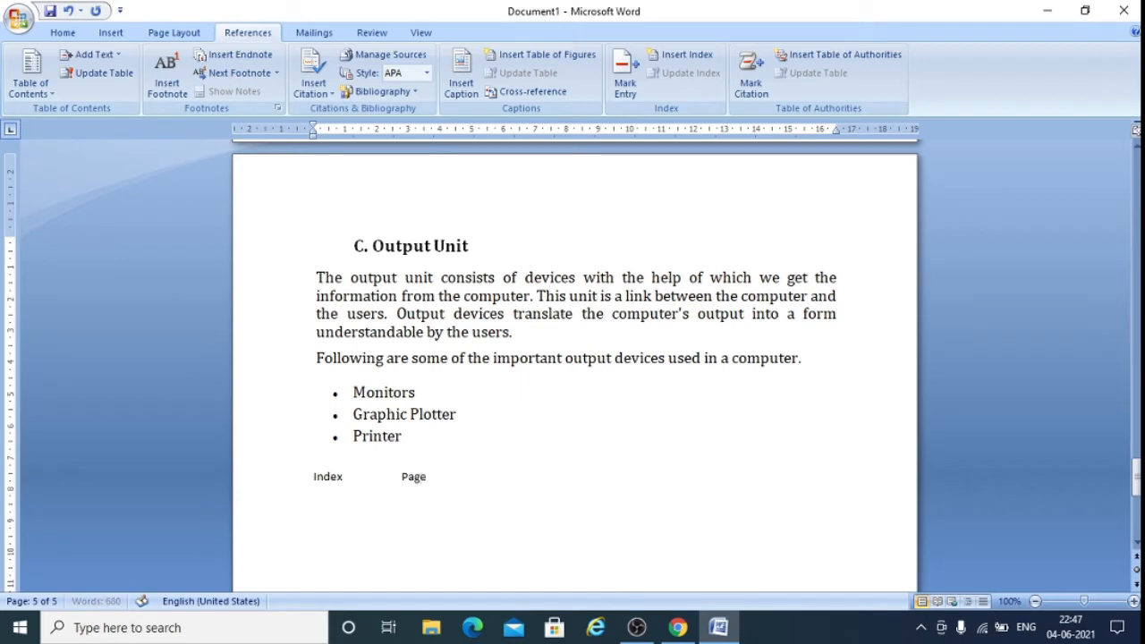
type(" no")
- Set the font size of the "Index" and "Page no" heading line to 16
left_click_drag(310, 476, 457, 479)
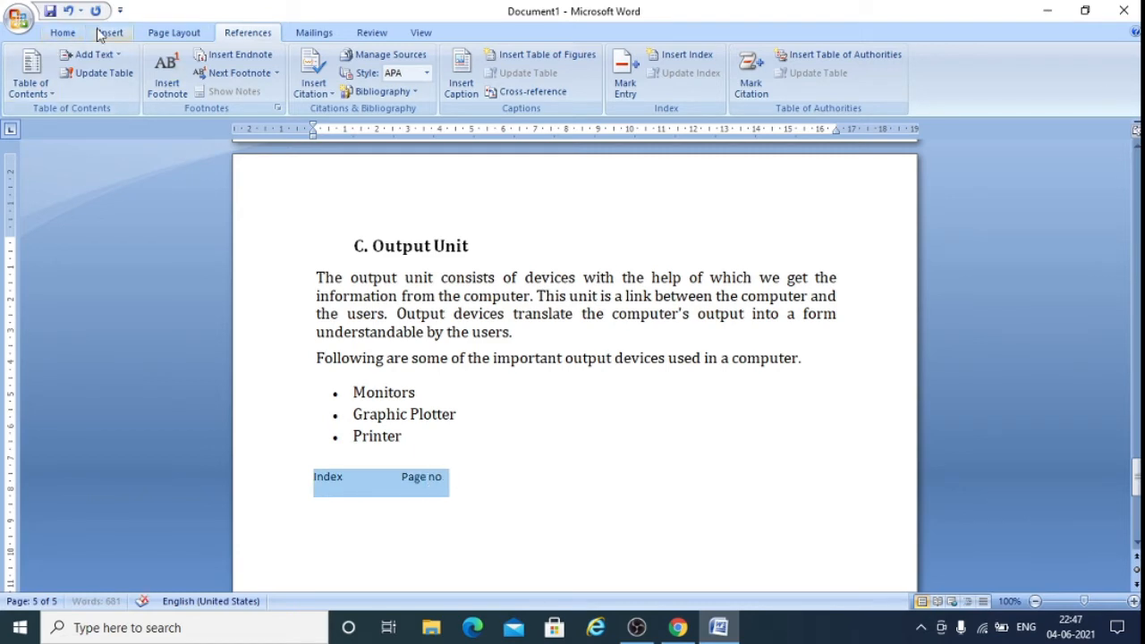
left_click(64, 34)
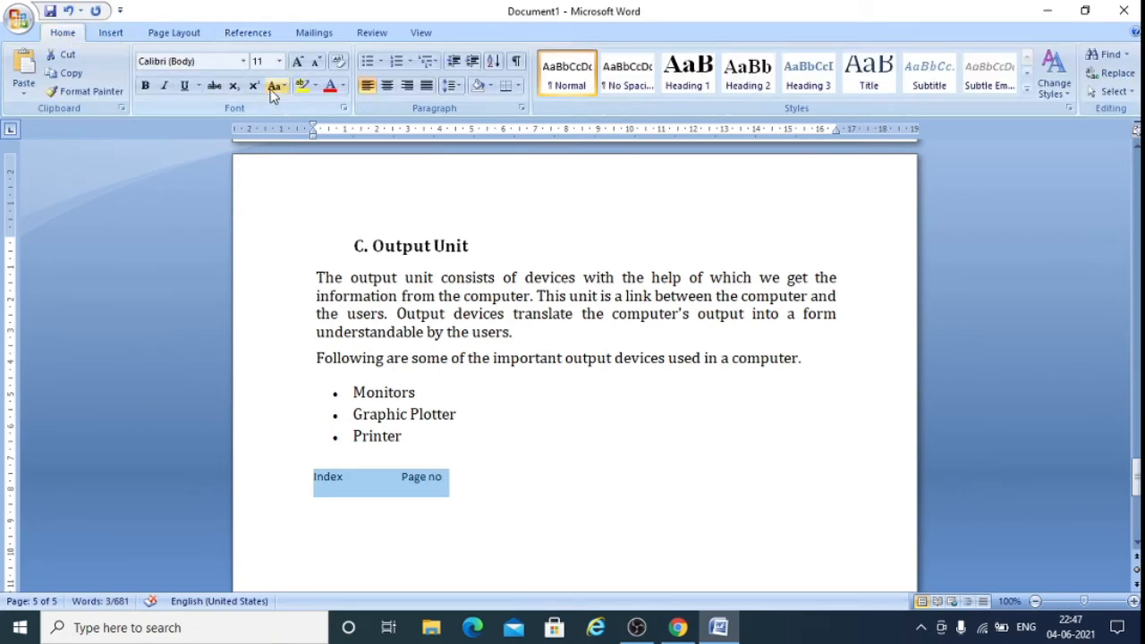
left_click(279, 61)
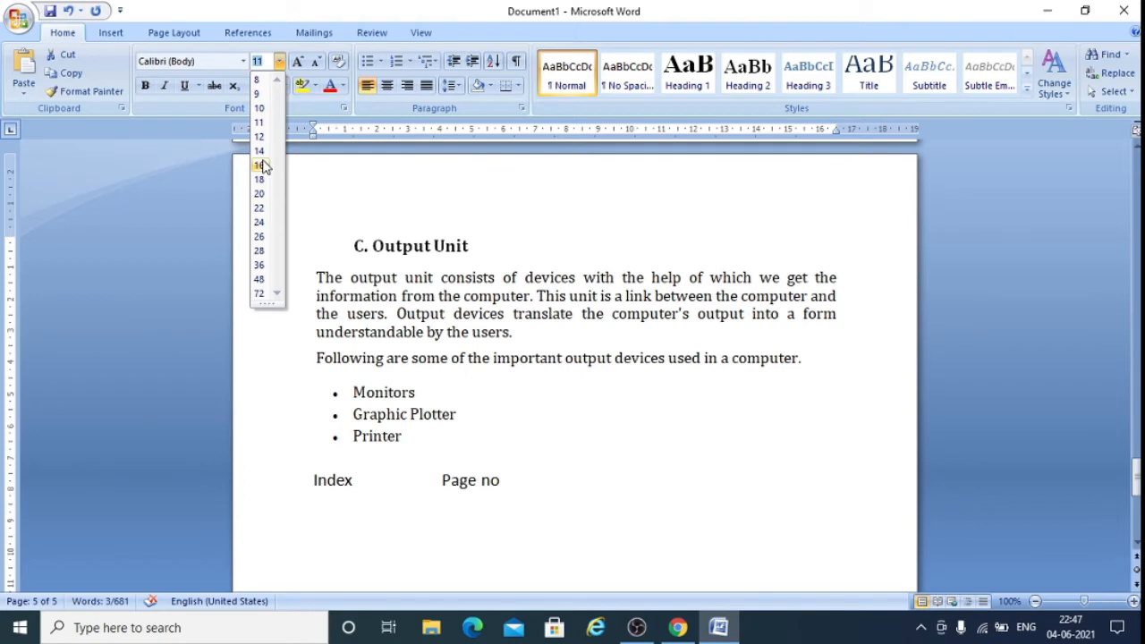
left_click(260, 166)
- Add the row "Computer" with page number 1 below the Index heading line
left_click(540, 488)
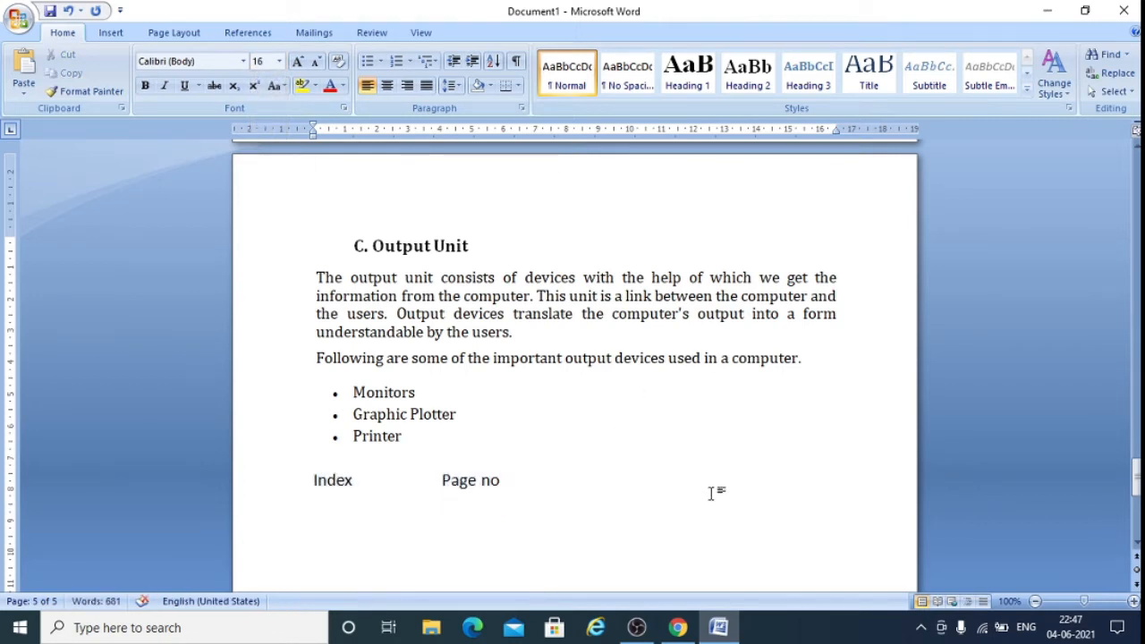
key("Return")
type("Computer")
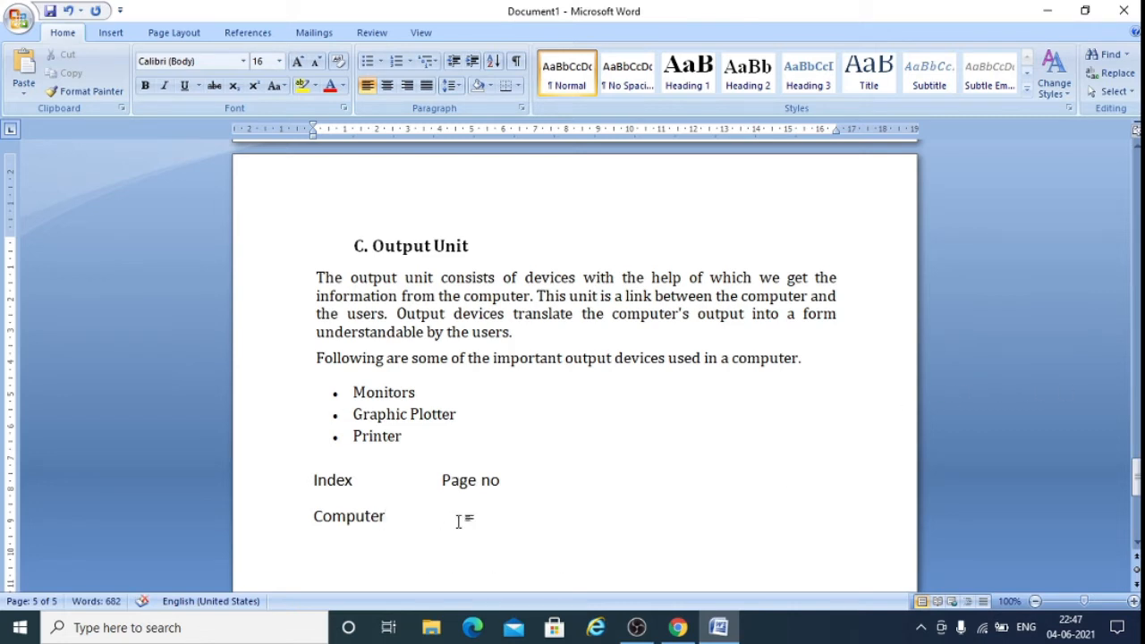
key("Tab")
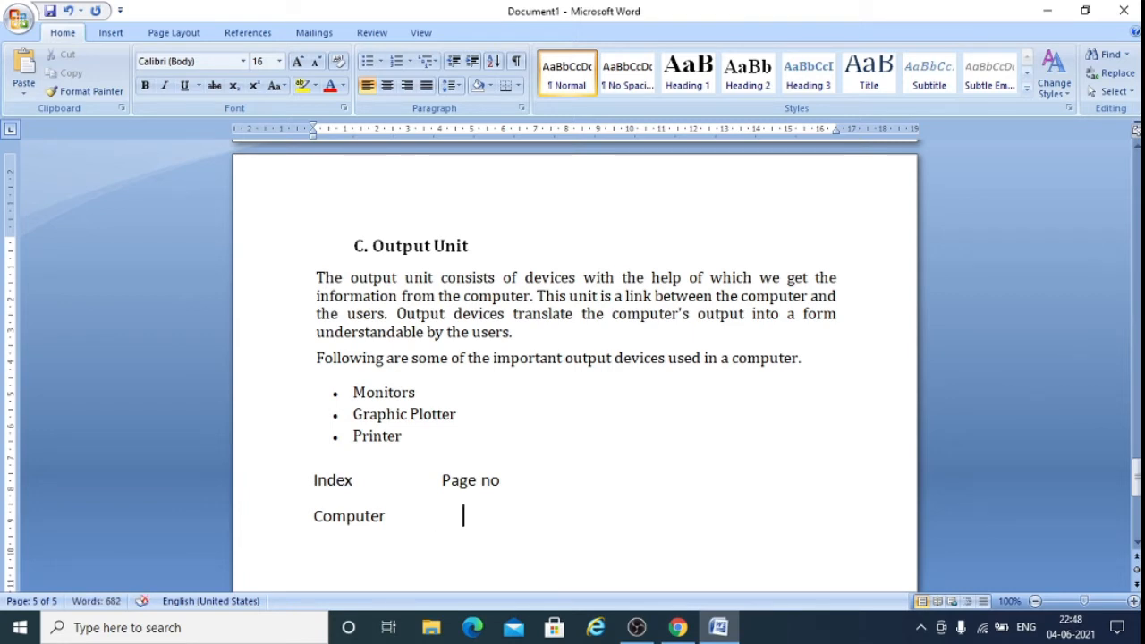
type("1")
- Add the row "Input Device" below Computer, check the Input Unit section's page in the document, and enter 2 as its page number
key("Return")
type("Input Device")
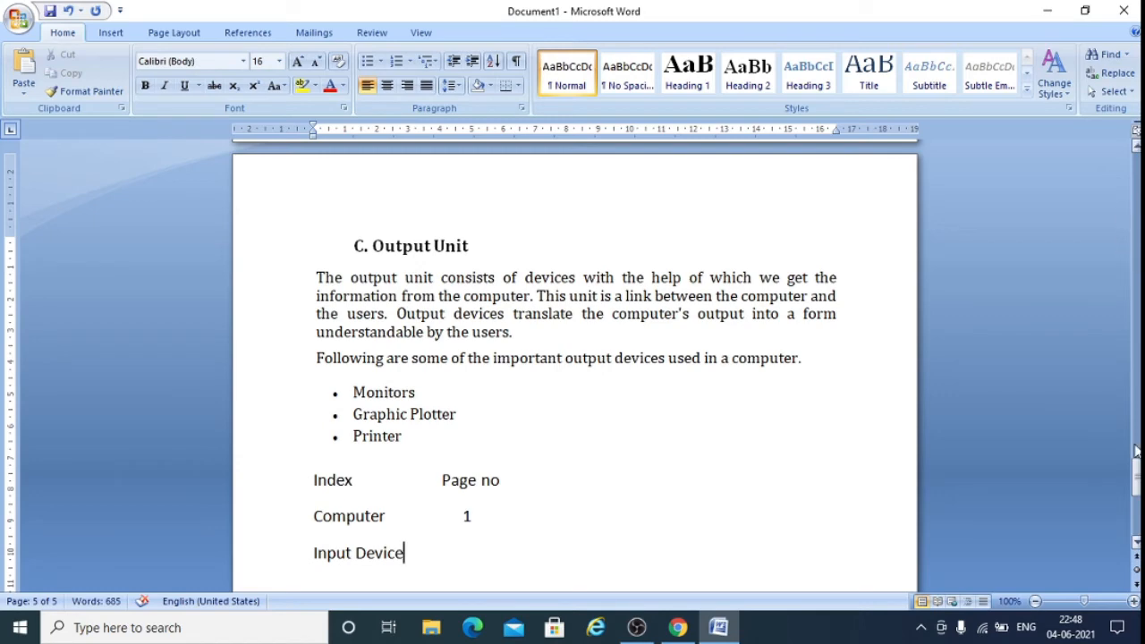
left_click_drag(1136, 483, 1136, 175)
scroll(626, 402, "down", 10)
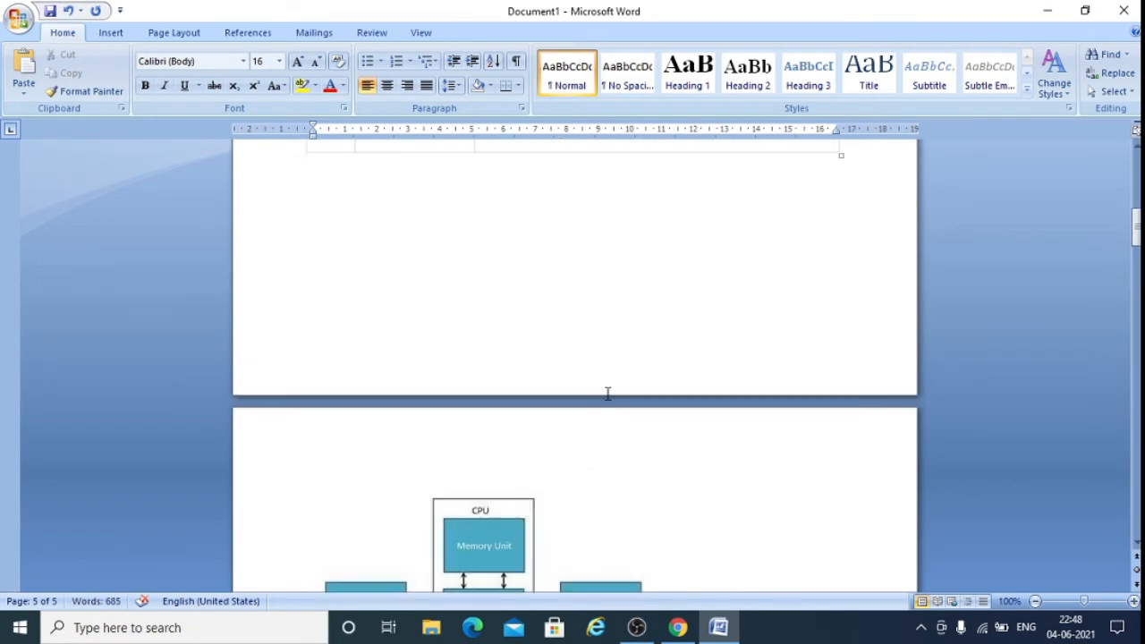
scroll(607, 400, "down", 3)
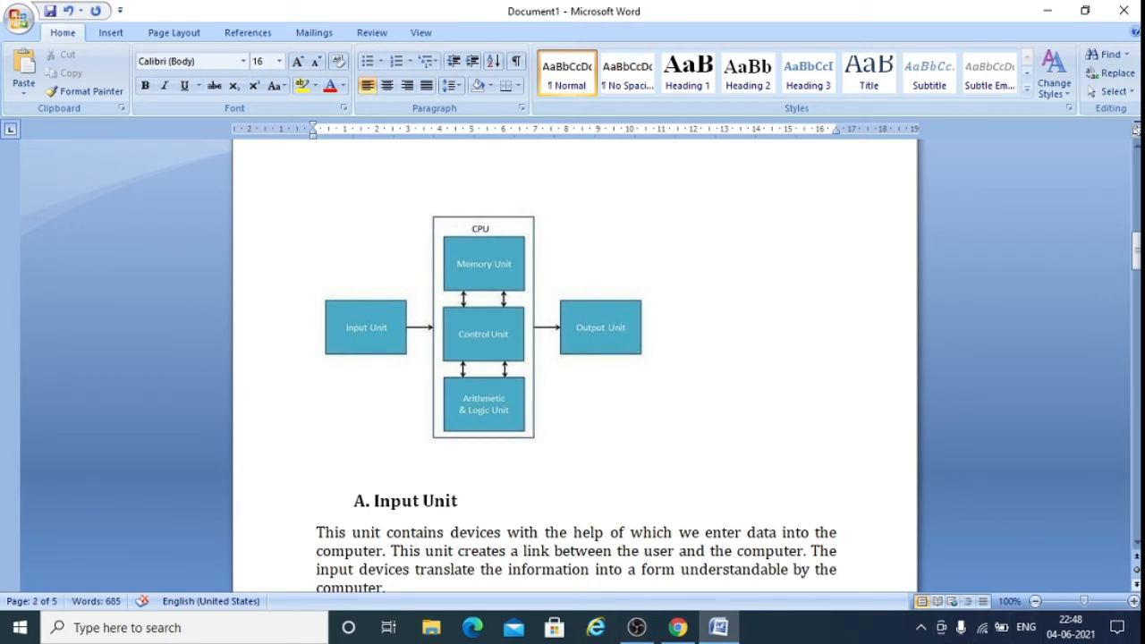
left_click(1137, 543)
scroll(1136, 543, "down", 8)
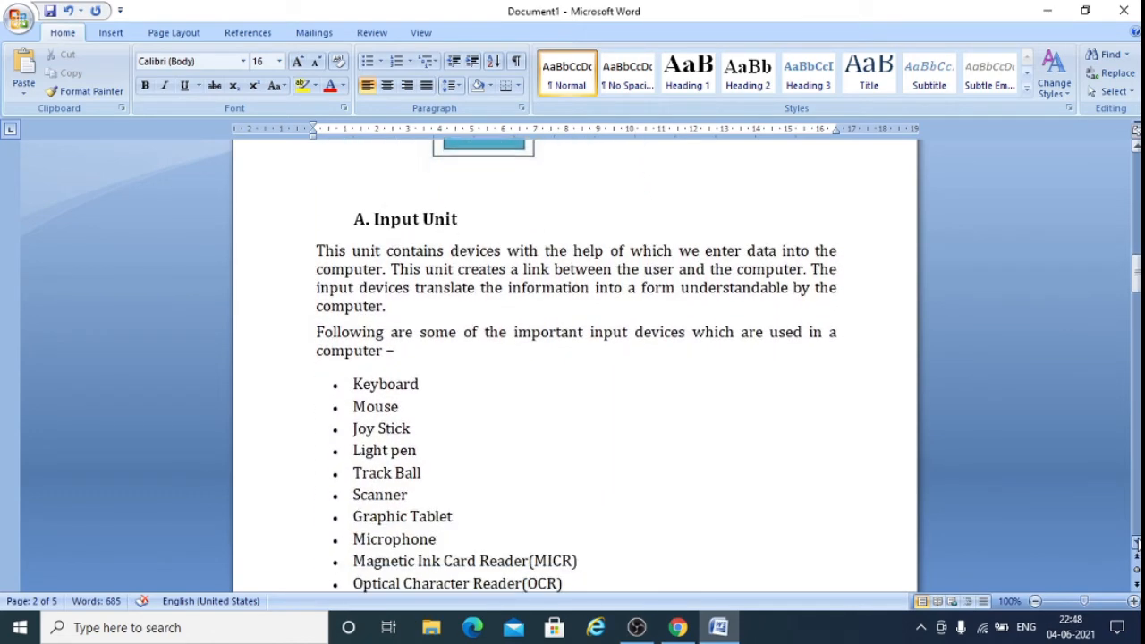
scroll(1137, 543, "down", 3)
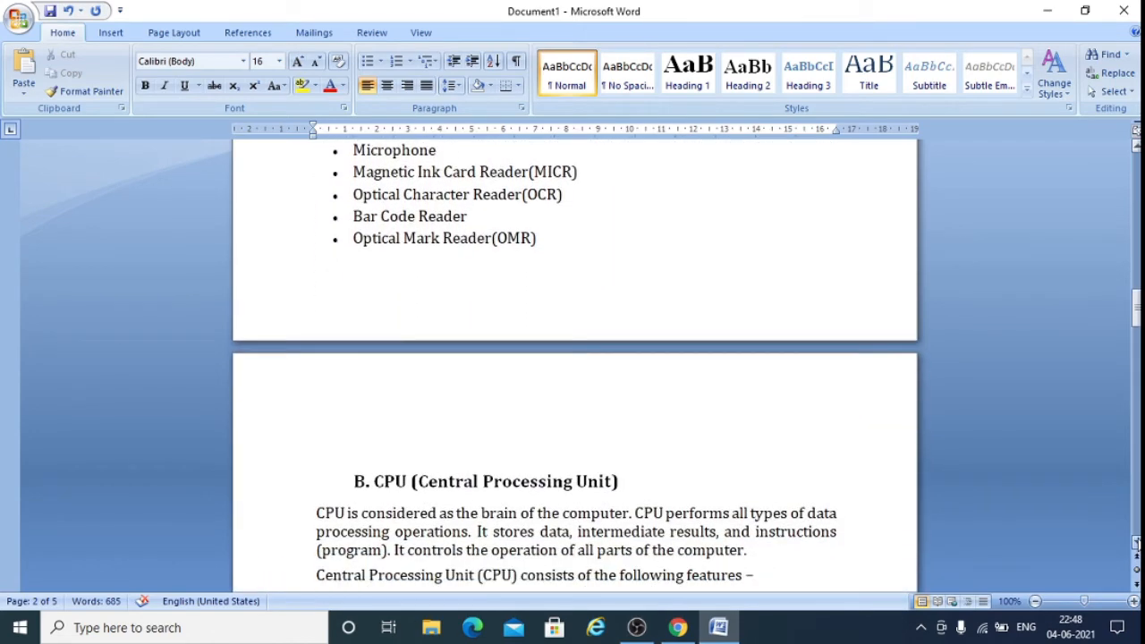
left_click(1137, 501)
left_click_drag(1137, 455, 1137, 485)
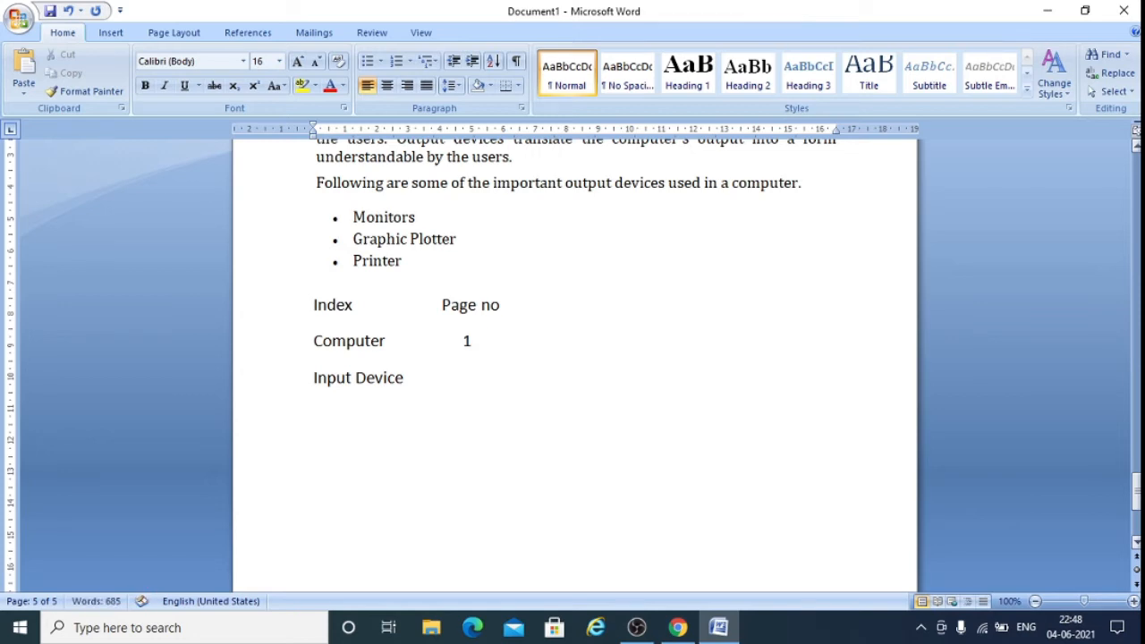
type("2")
- Add the row "Output Device" with page number 3 below the Input Device row
key("Return")
type("Output Device")
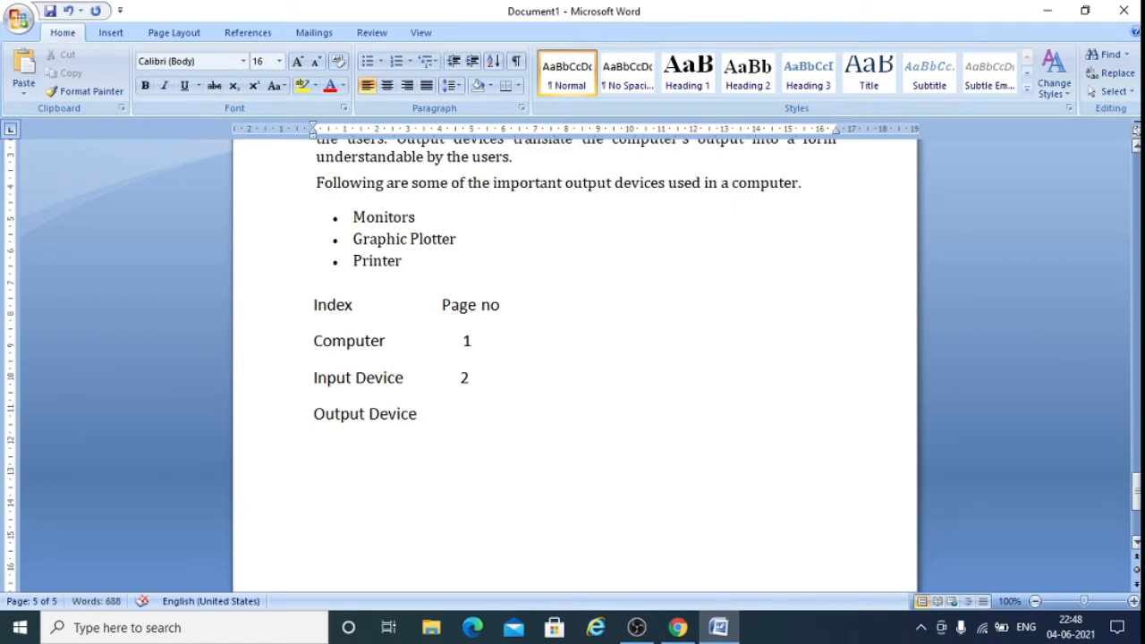
type("3")
- Mark "Computer" in the Components Of Computer title as an index entry for the current page with a bold page number
left_click(248, 33)
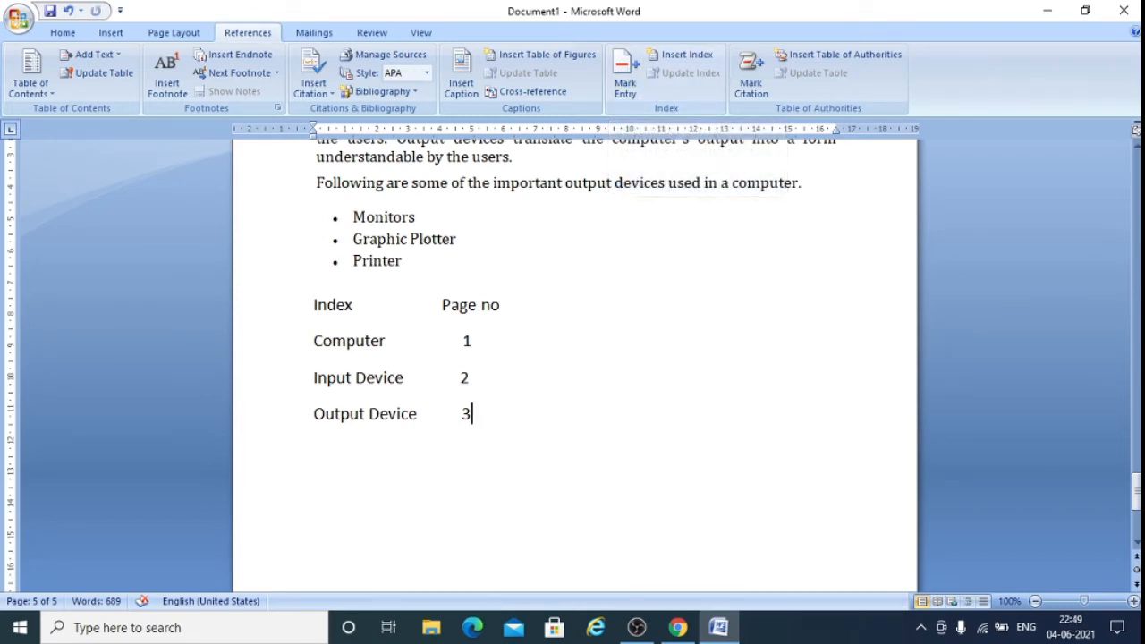
left_click_drag(1136, 488, 1136, 172)
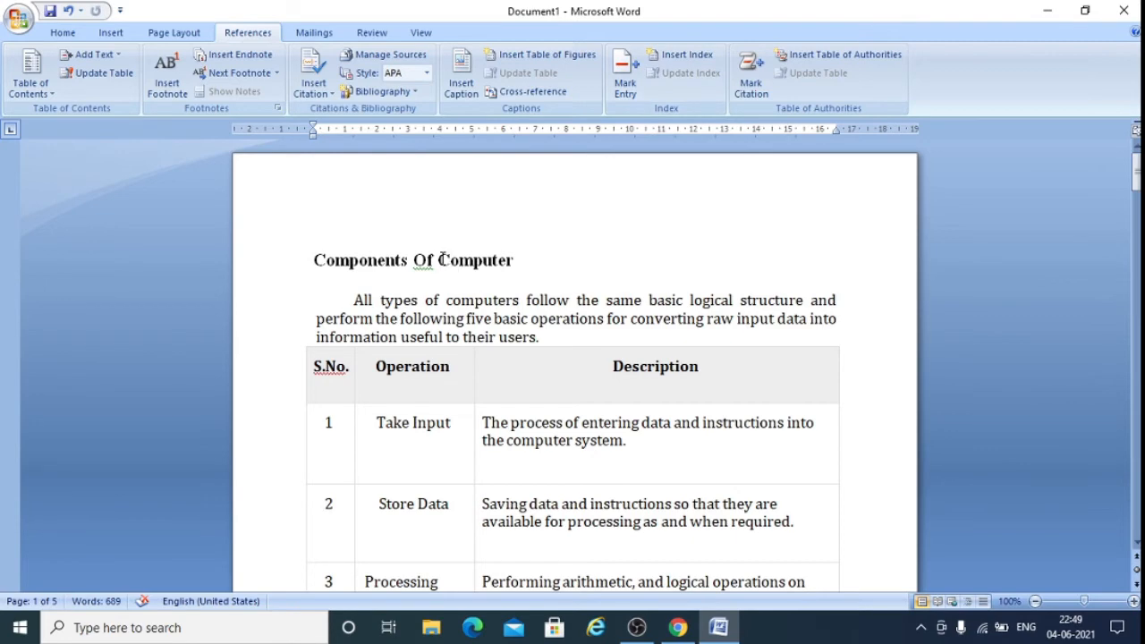
left_click_drag(438, 259, 514, 261)
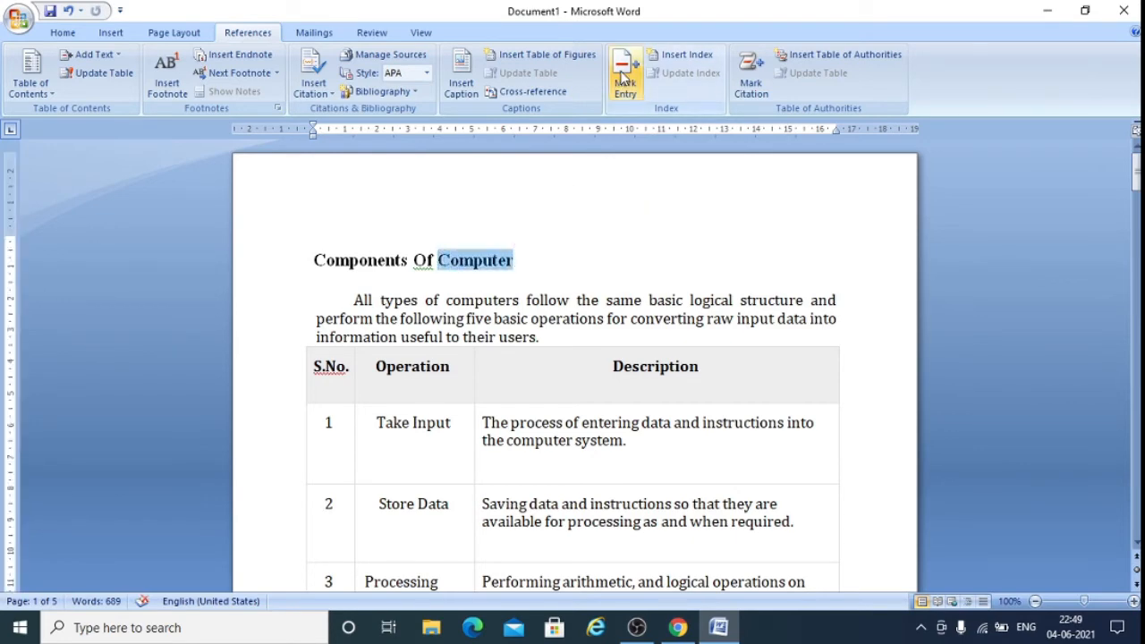
left_click(623, 78)
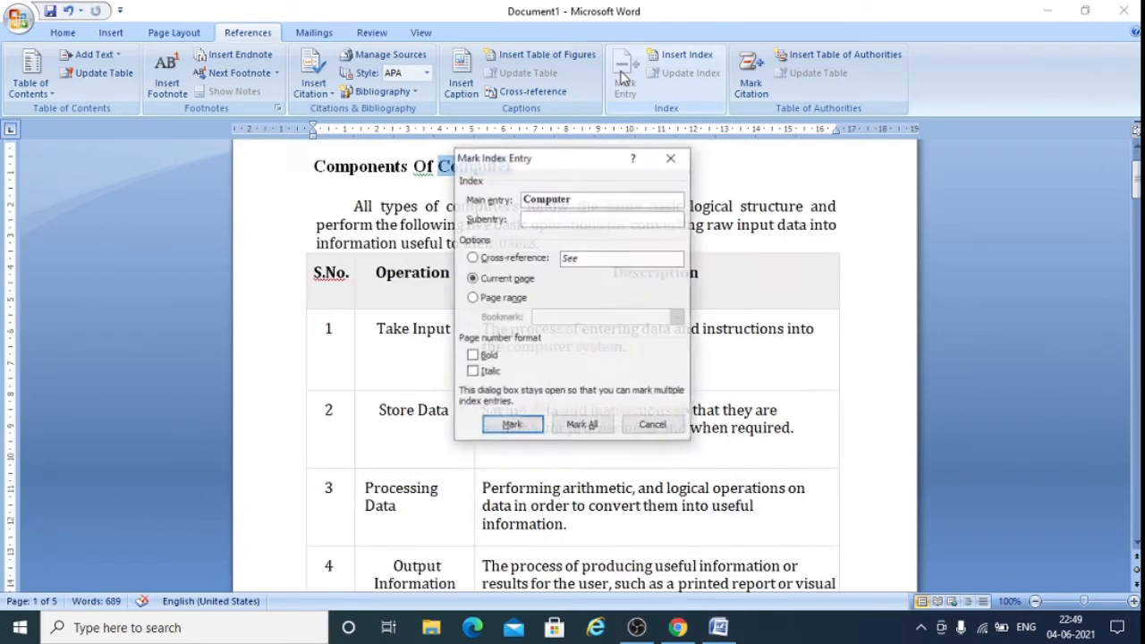
left_click(473, 356)
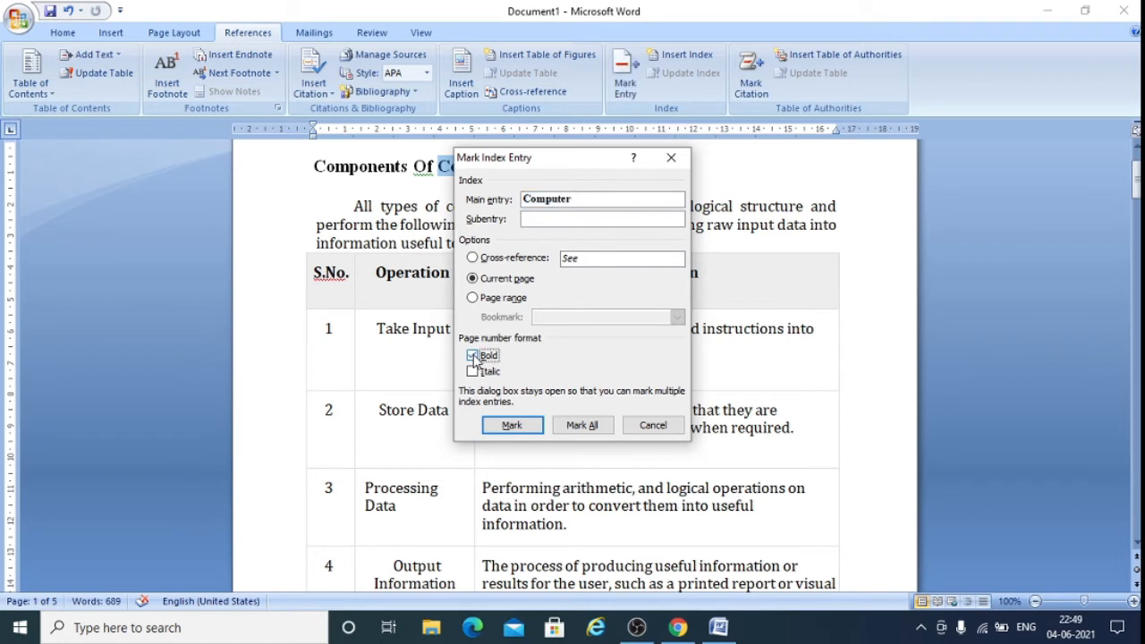
left_click(510, 426)
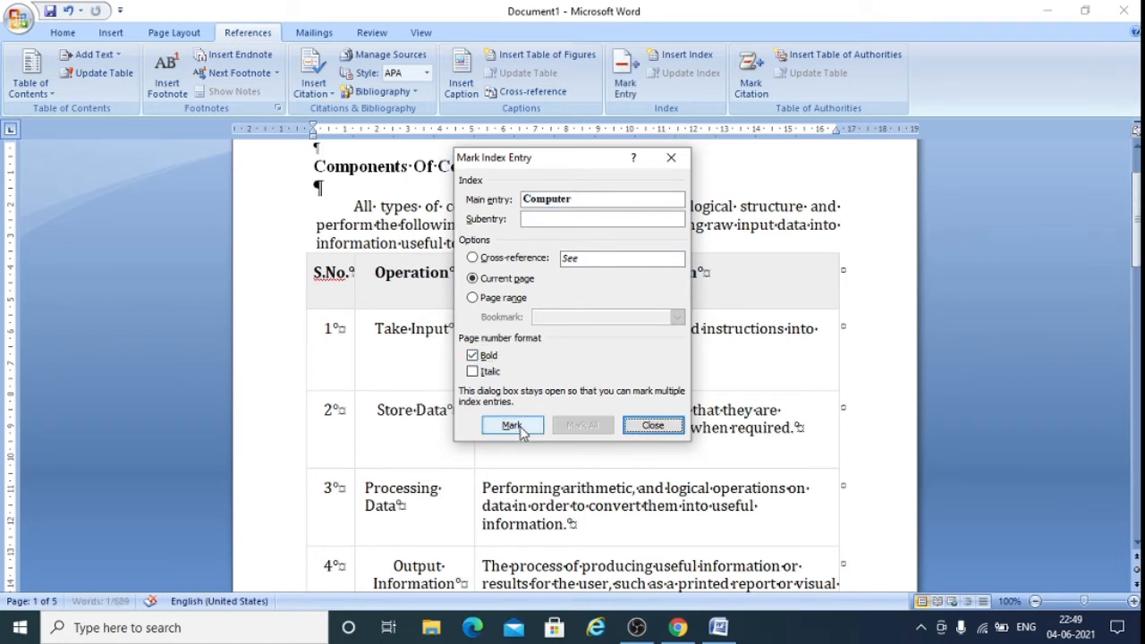
left_click(670, 427)
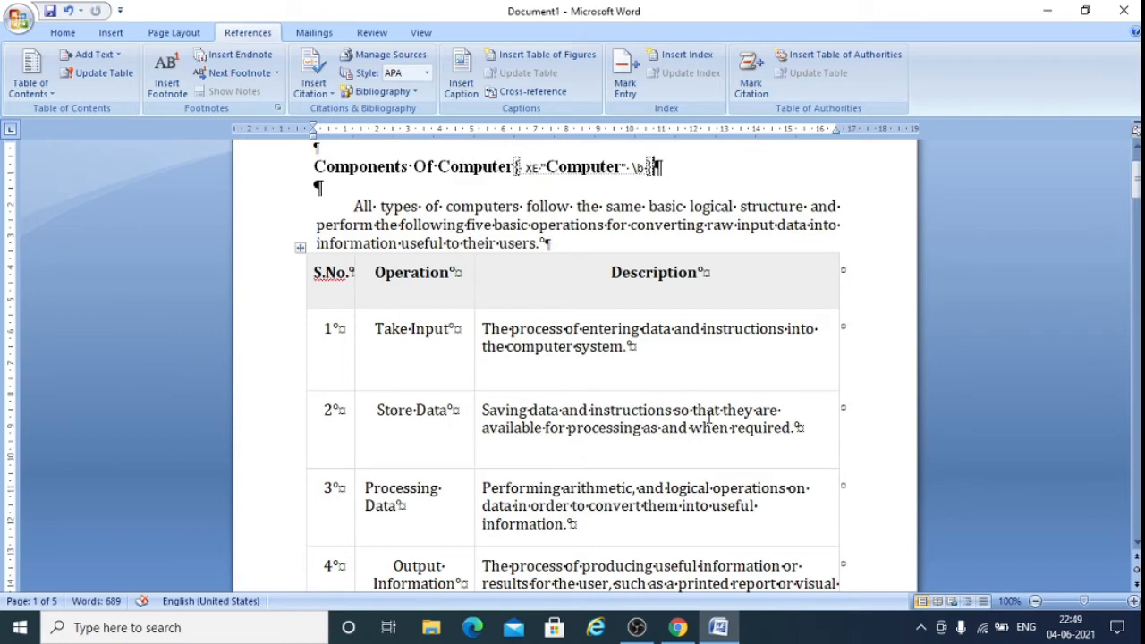
- Mark "Input Unit" in the section A heading as an index entry for the current page with a bold page number
scroll(710, 418, "down", 15)
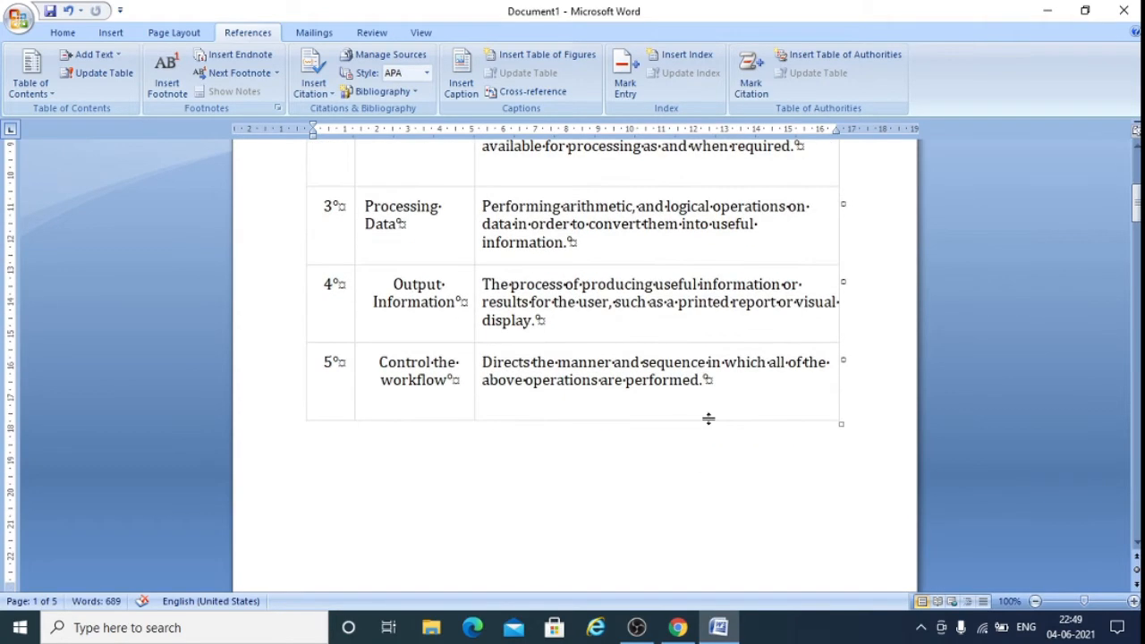
scroll(709, 418, "down", 5)
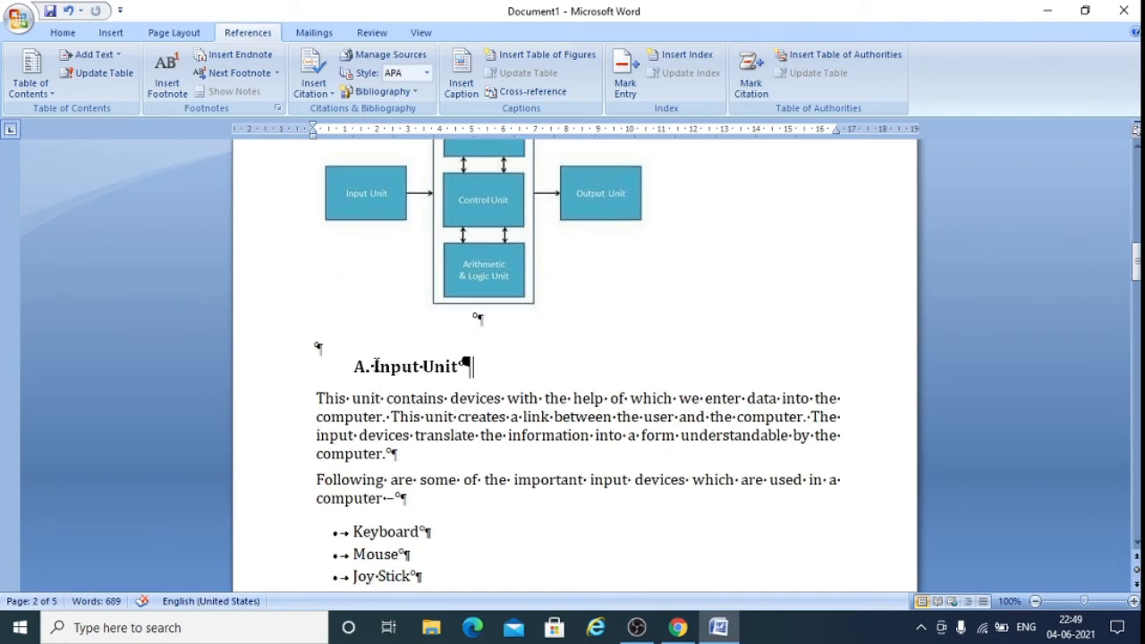
left_click_drag(374, 366, 447, 365)
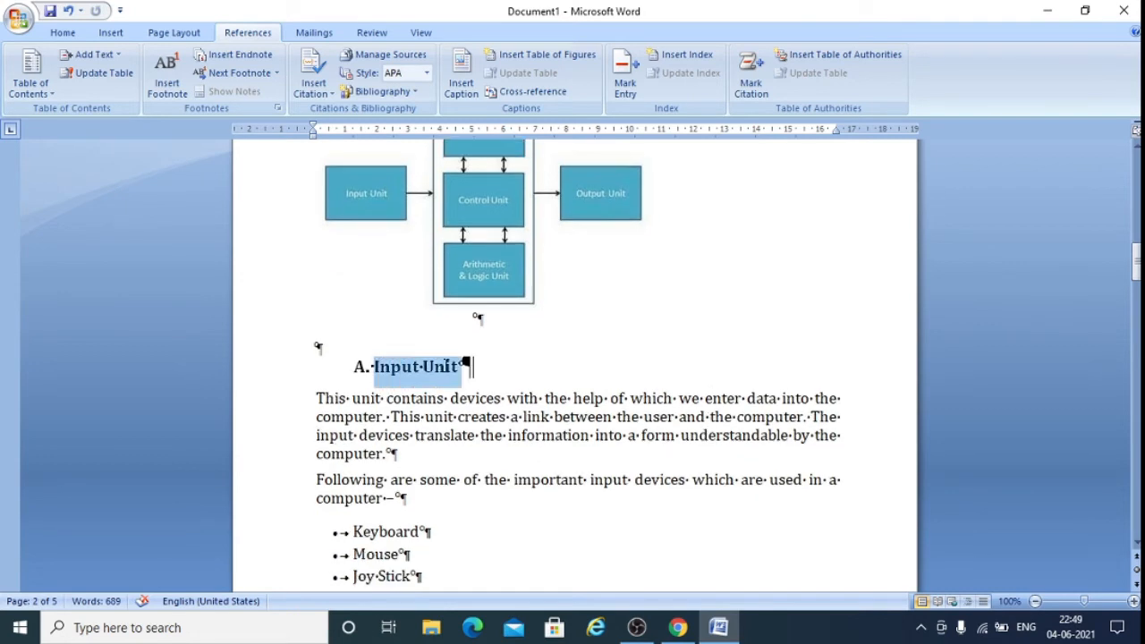
left_click(626, 78)
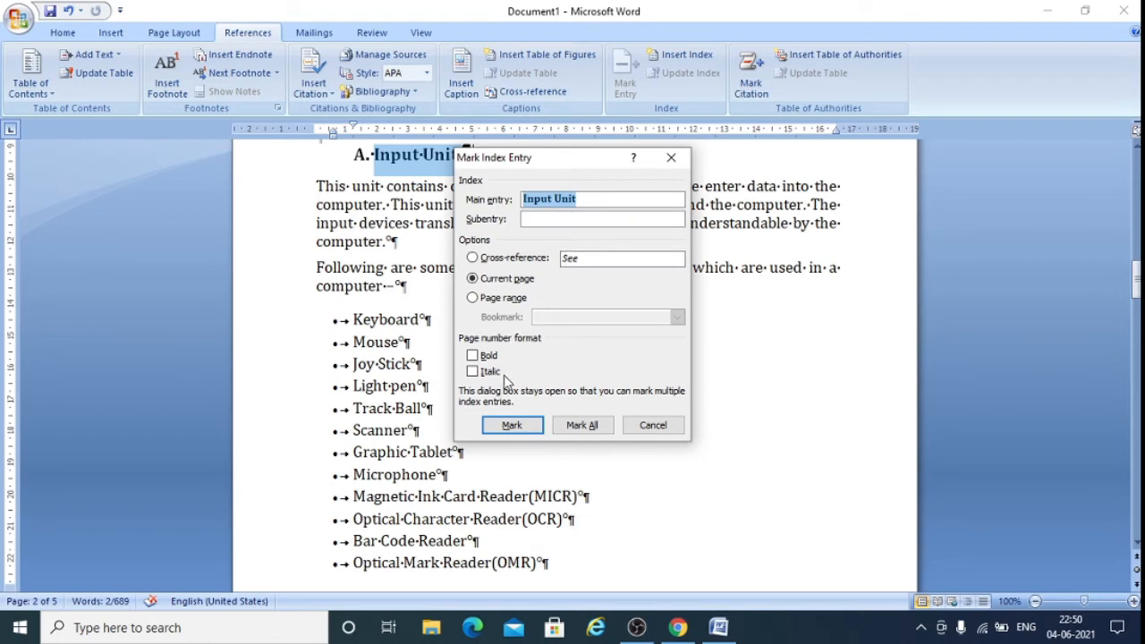
left_click(472, 355)
left_click(518, 426)
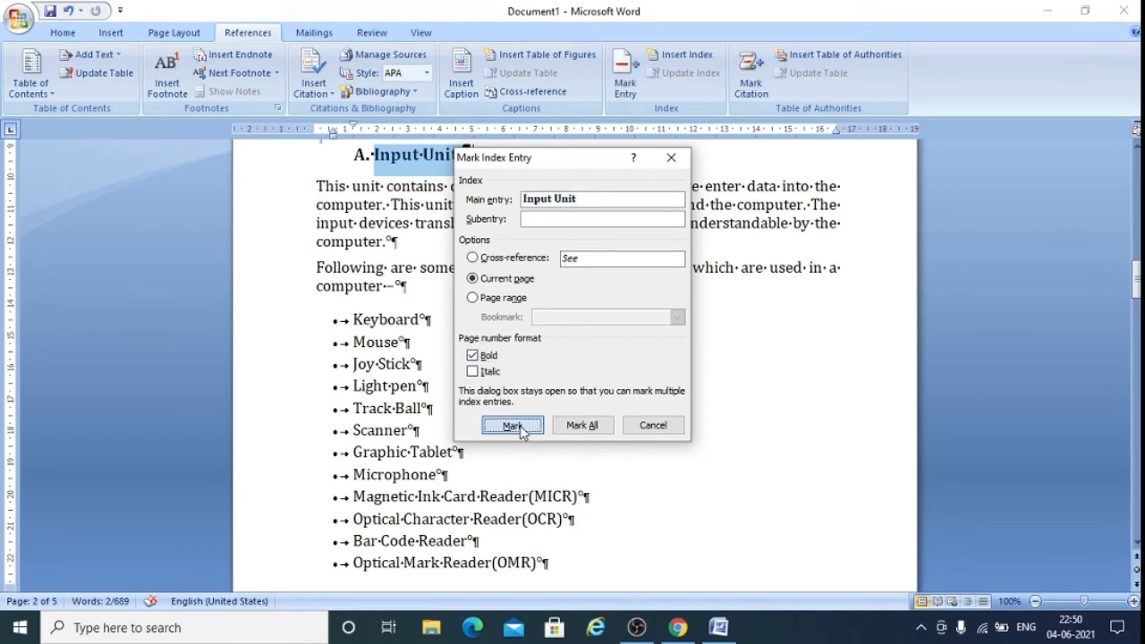
left_click(658, 427)
- Mark "CPU" in the section B heading as an index entry for the current page with a bold page number
scroll(563, 416, "down", 2)
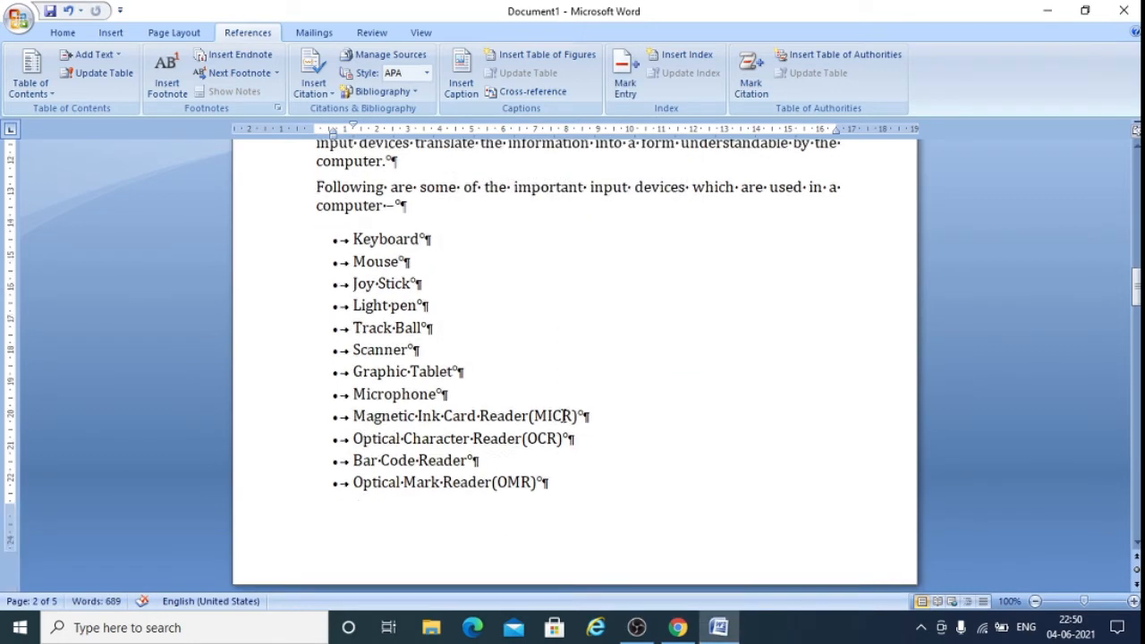
scroll(564, 416, "down", 10)
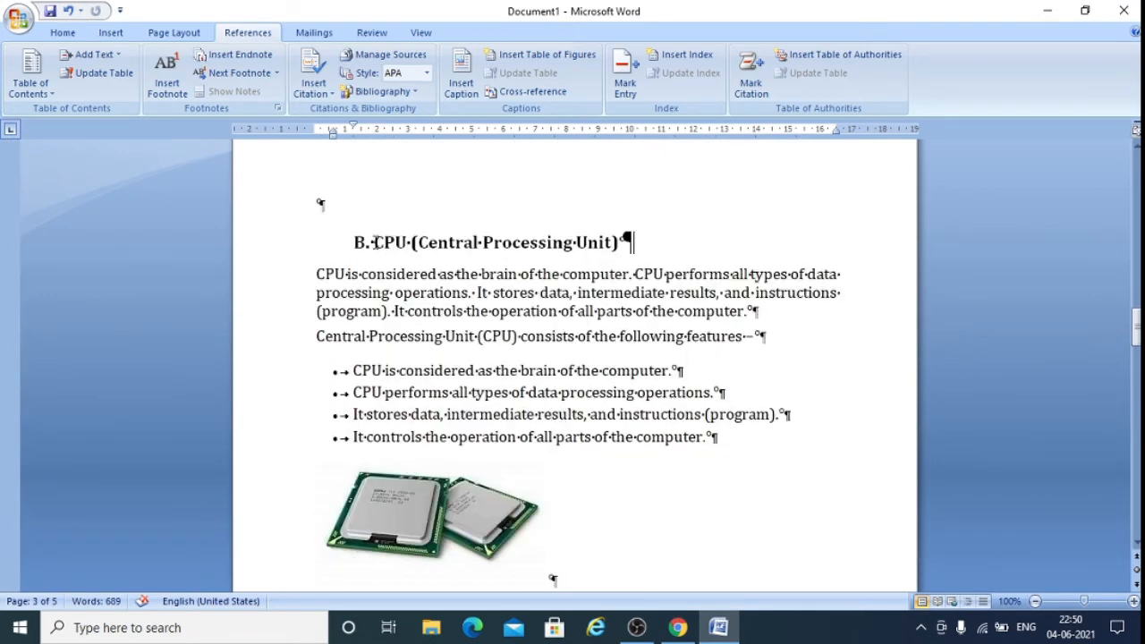
left_click_drag(375, 242, 407, 244)
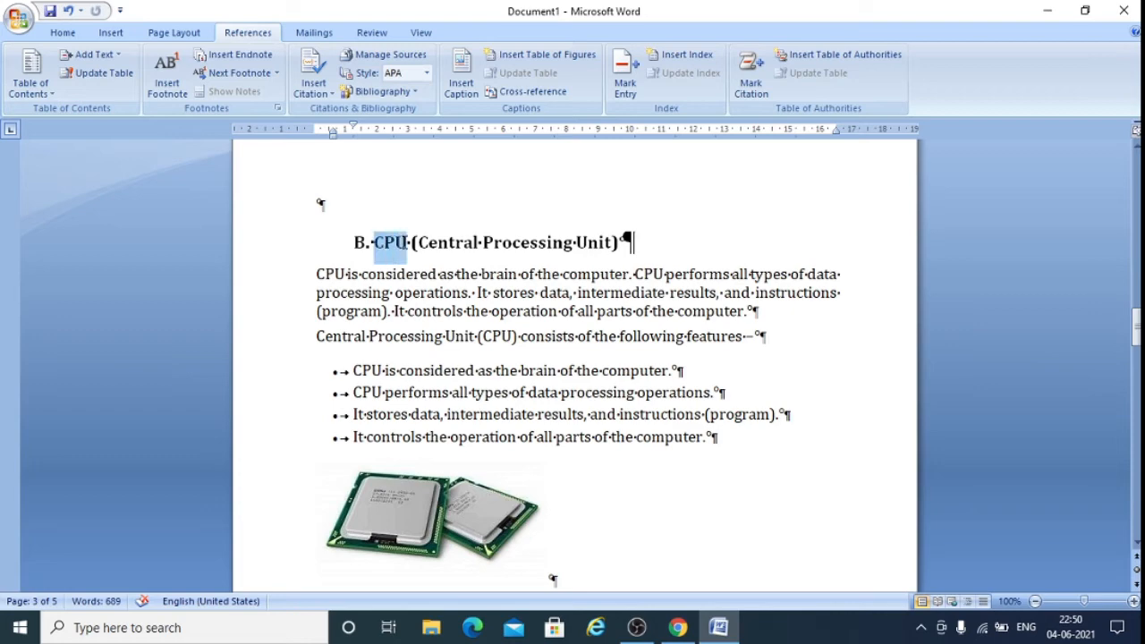
left_click(624, 72)
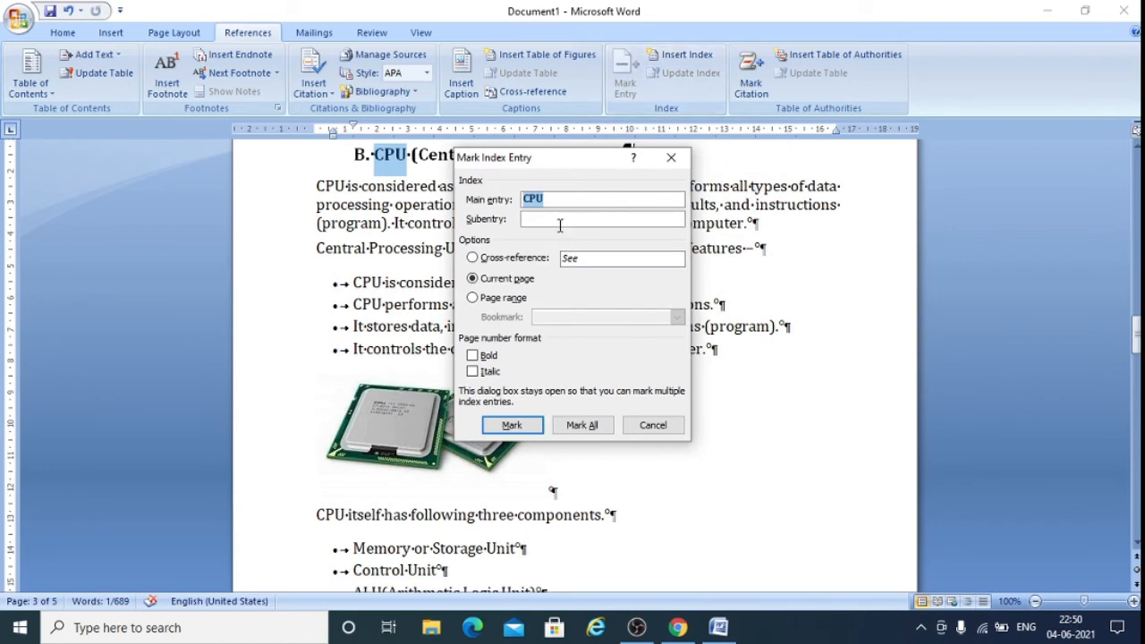
left_click(473, 356)
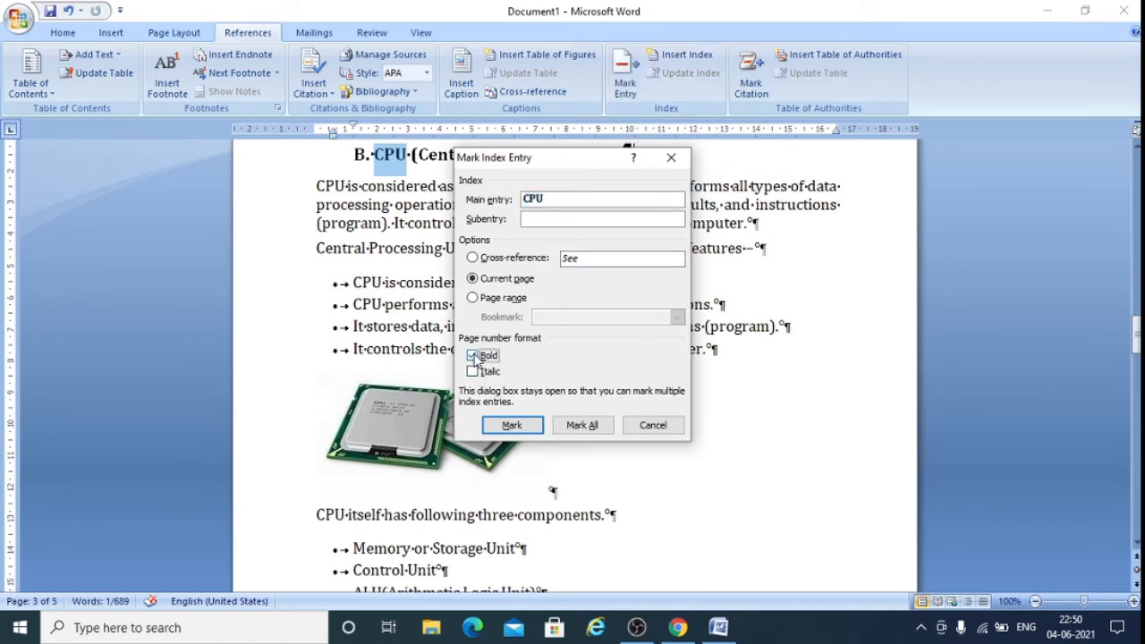
left_click(526, 429)
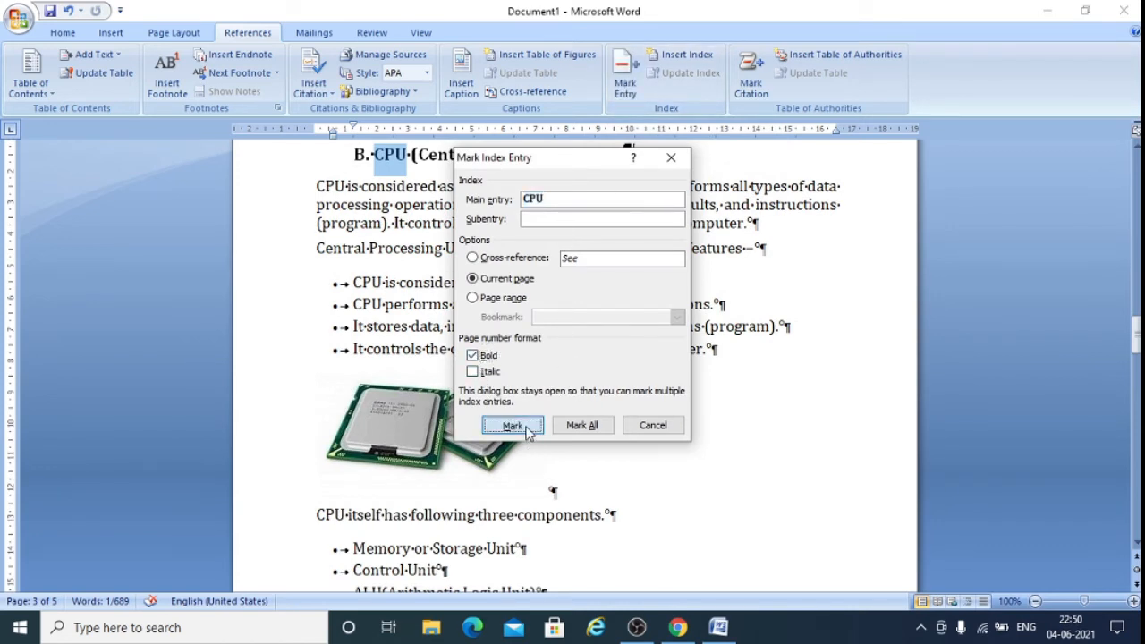
left_click(675, 430)
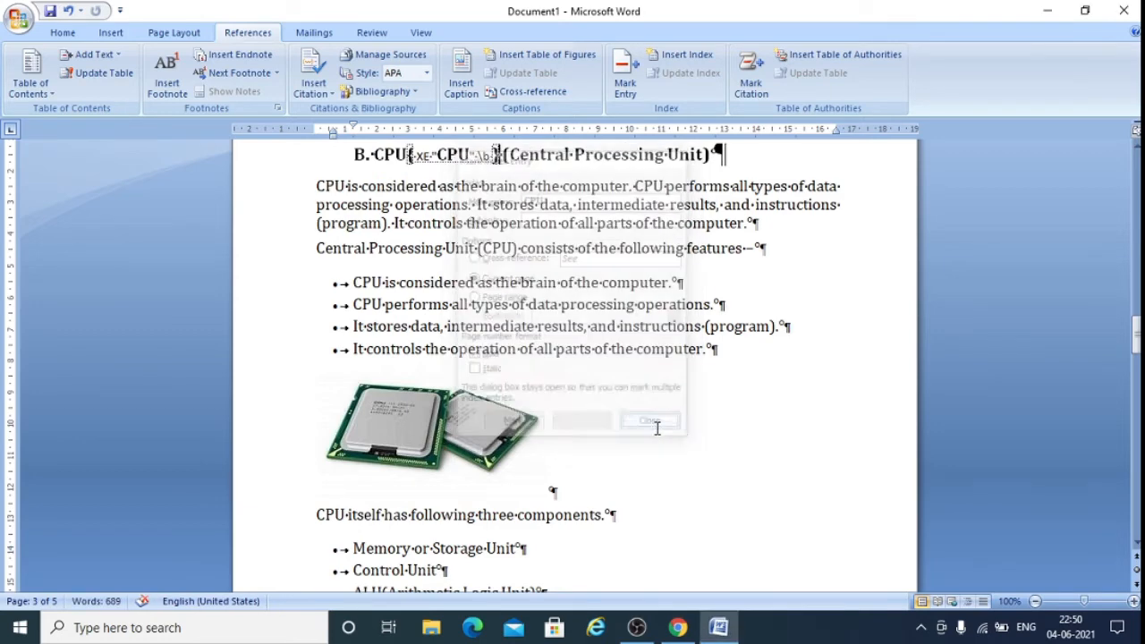
- Mark "Control Unit" in the section II heading as an index entry for the current page with a bold page number
scroll(615, 414, "down", 15)
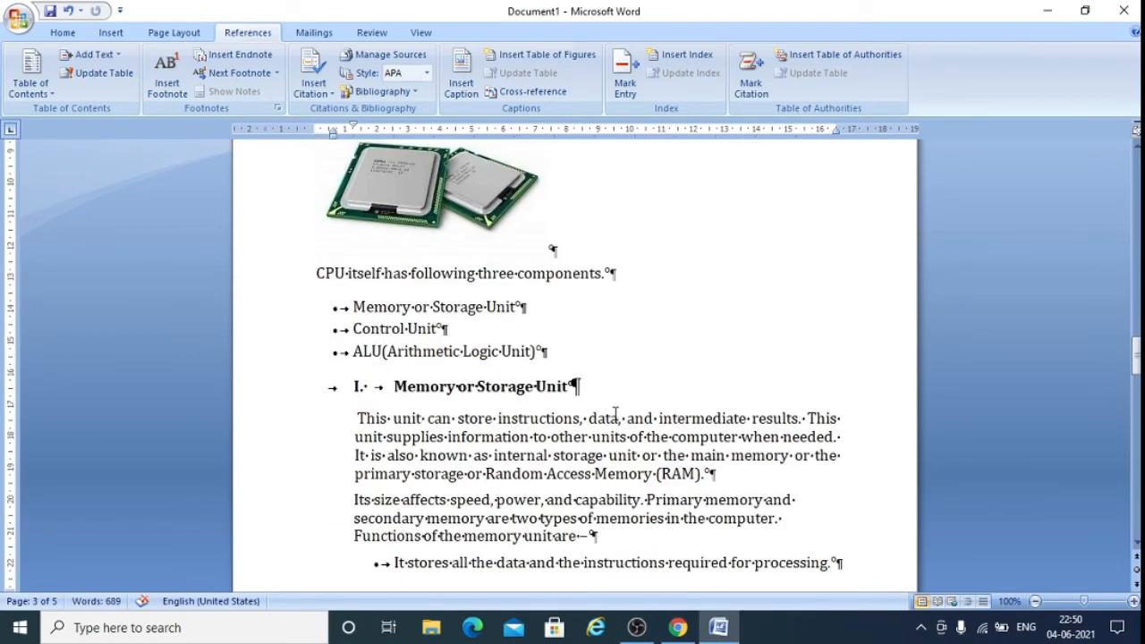
scroll(615, 414, "down", 3)
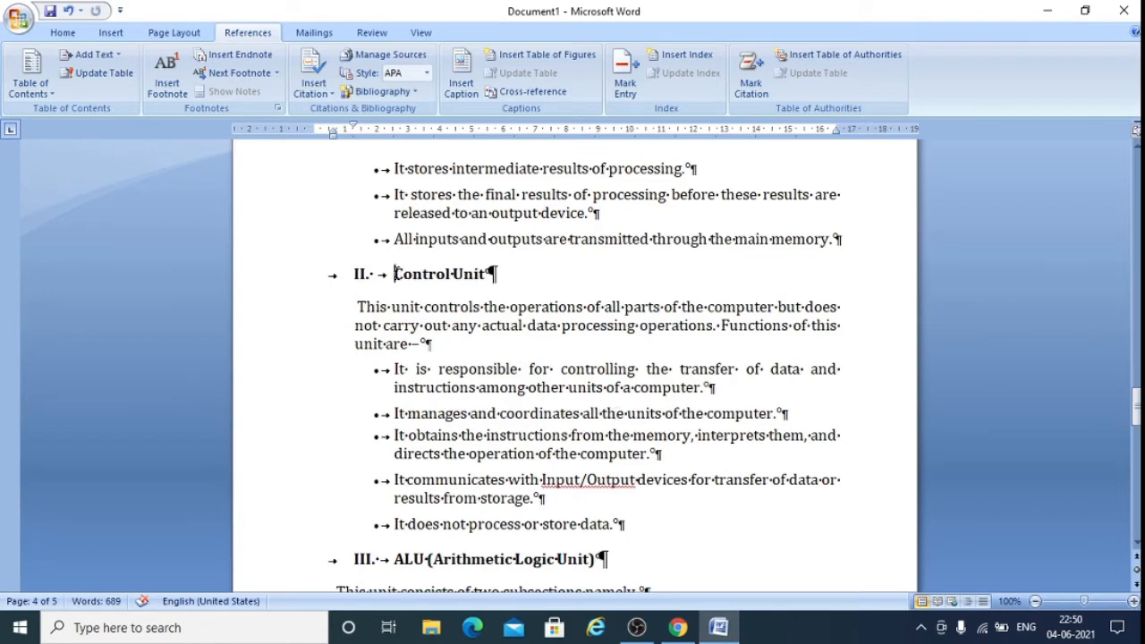
left_click_drag(394, 274, 489, 275)
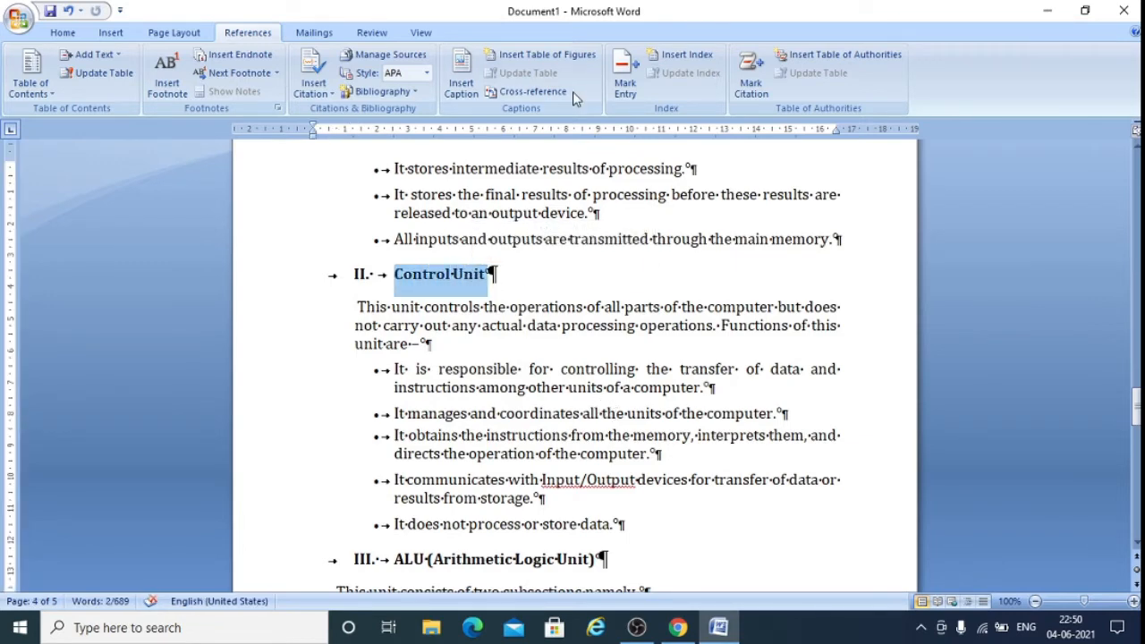
left_click(625, 82)
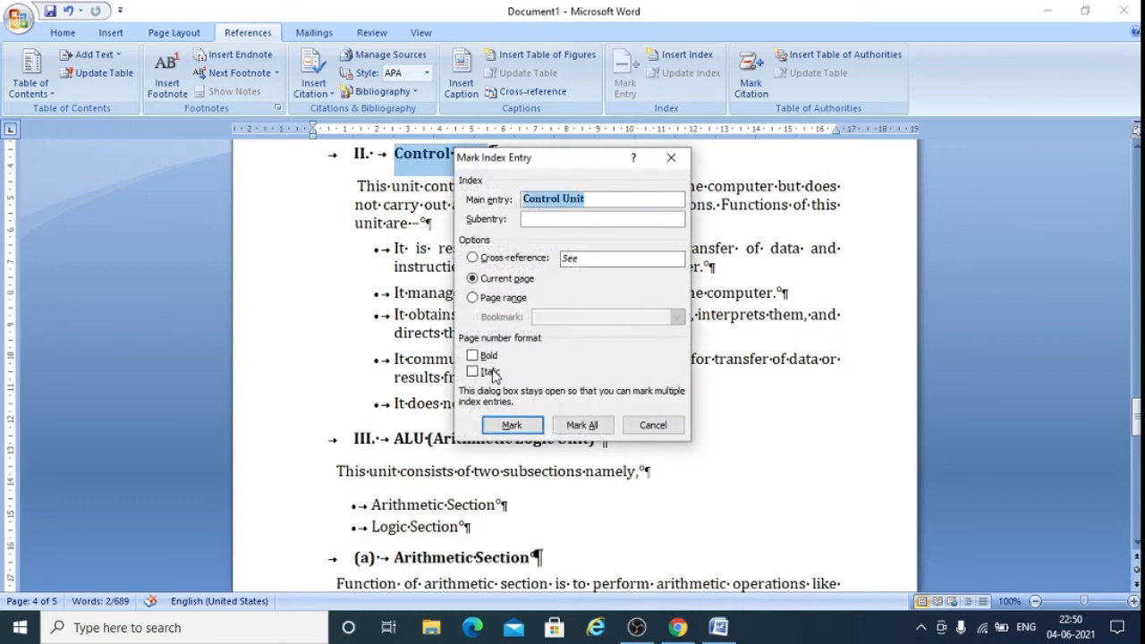
left_click(473, 356)
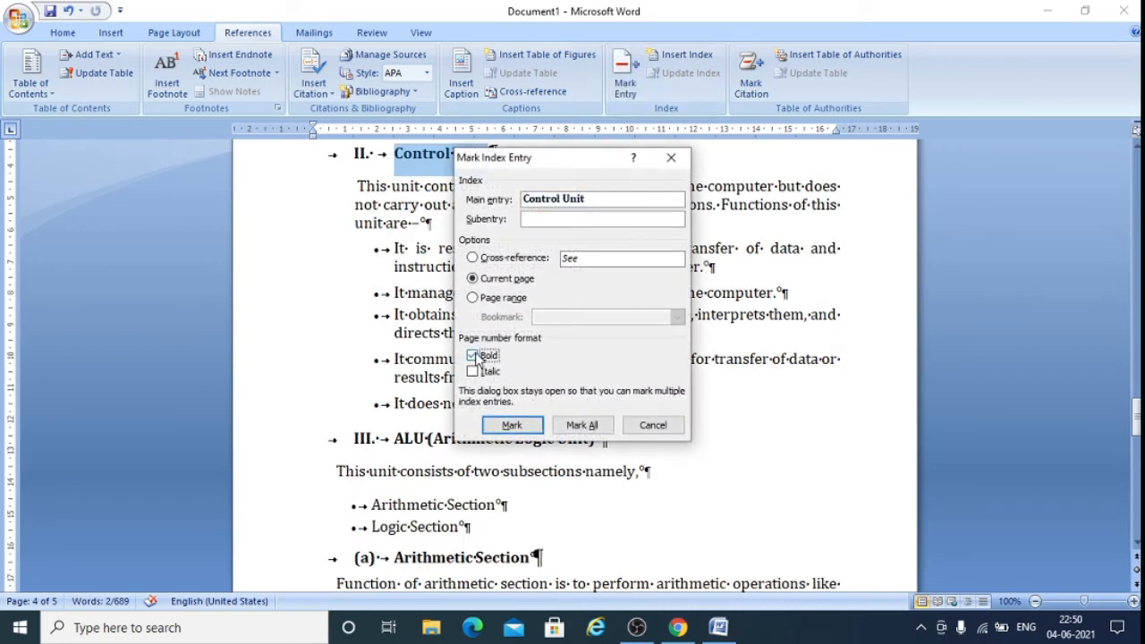
left_click(512, 425)
left_click(653, 426)
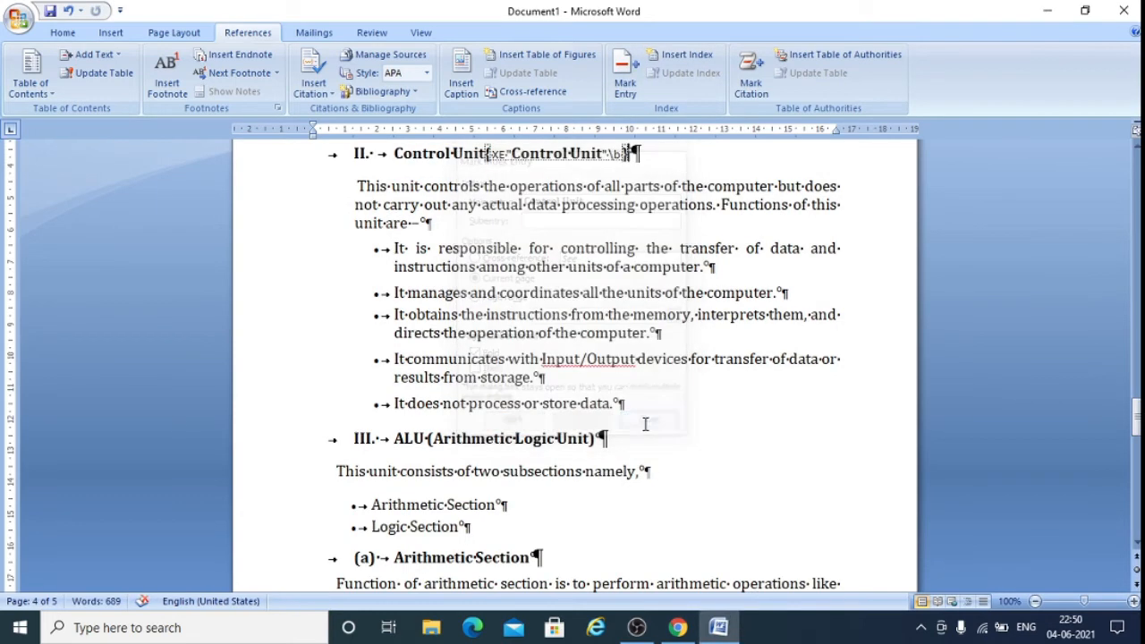
- Mark "ALU" in the section III heading as an index entry for the current page with a bold page number
scroll(479, 388, "down", 3)
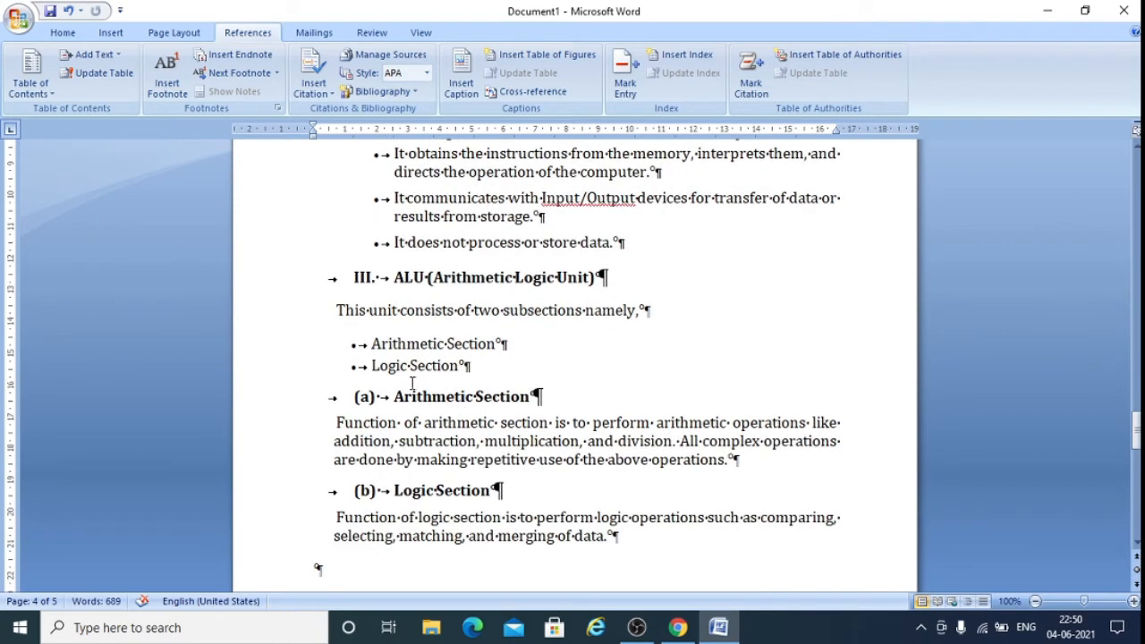
left_click_drag(392, 277, 426, 279)
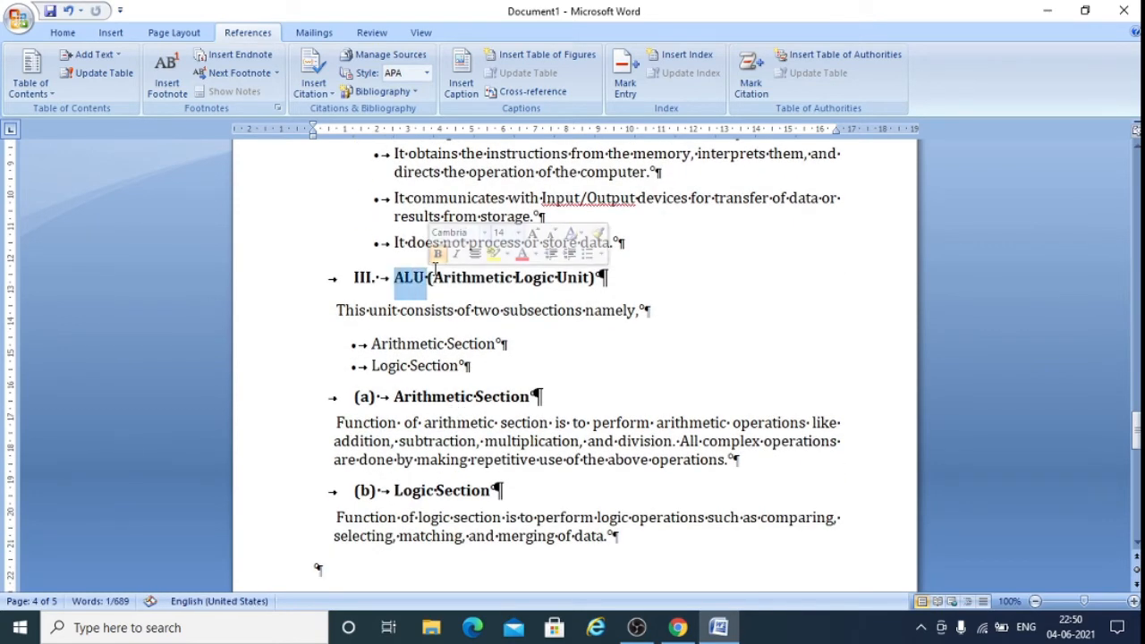
left_click(626, 85)
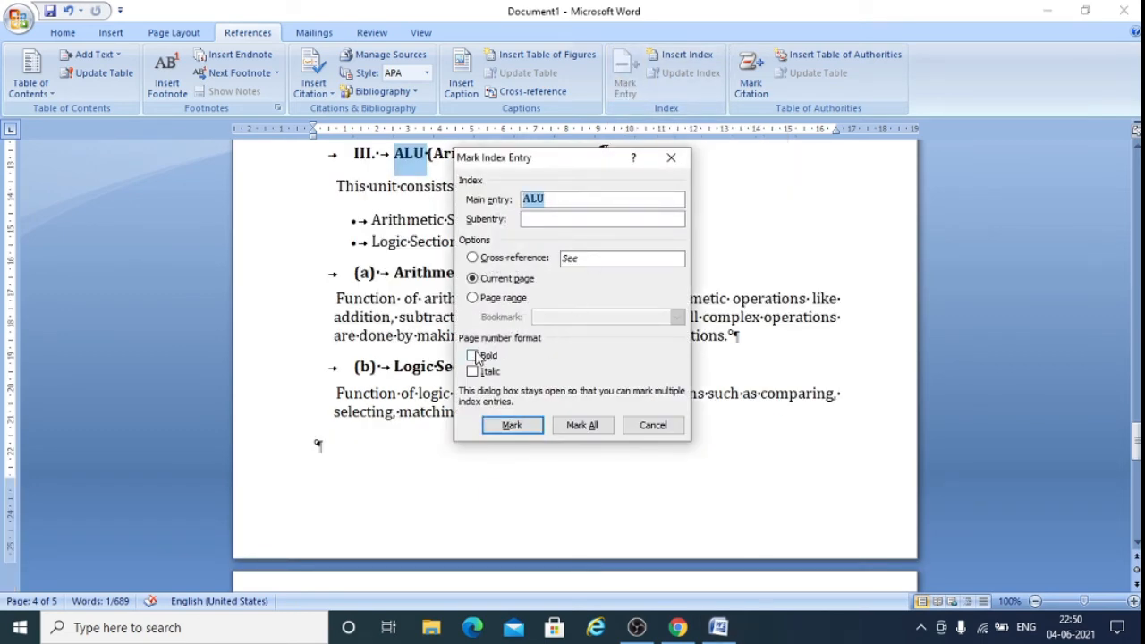
left_click(474, 356)
left_click(514, 427)
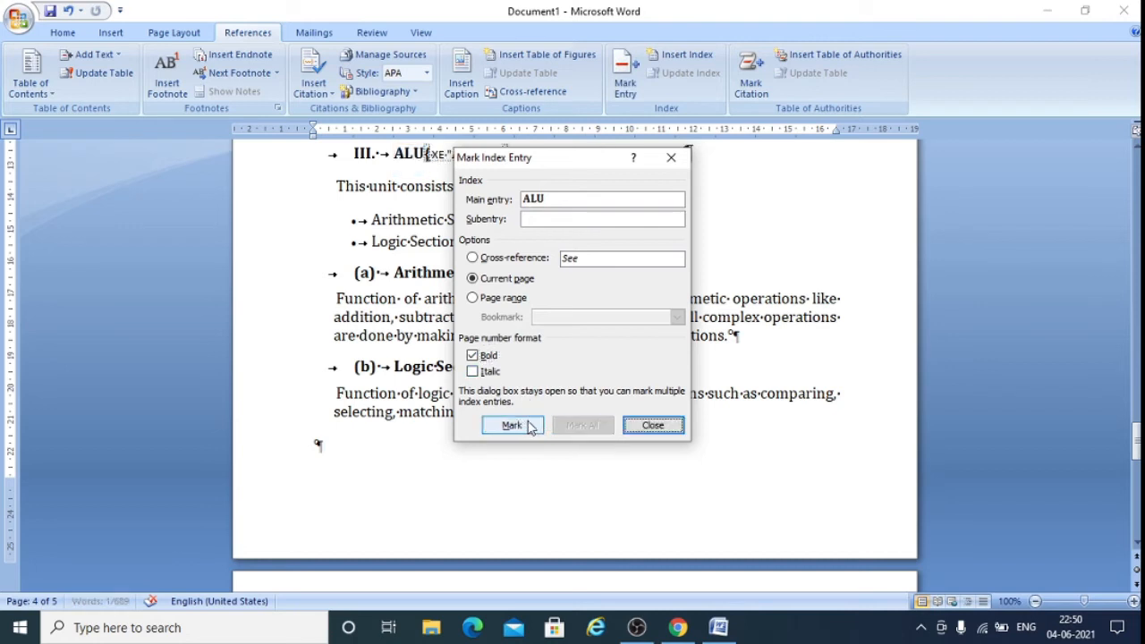
left_click(653, 426)
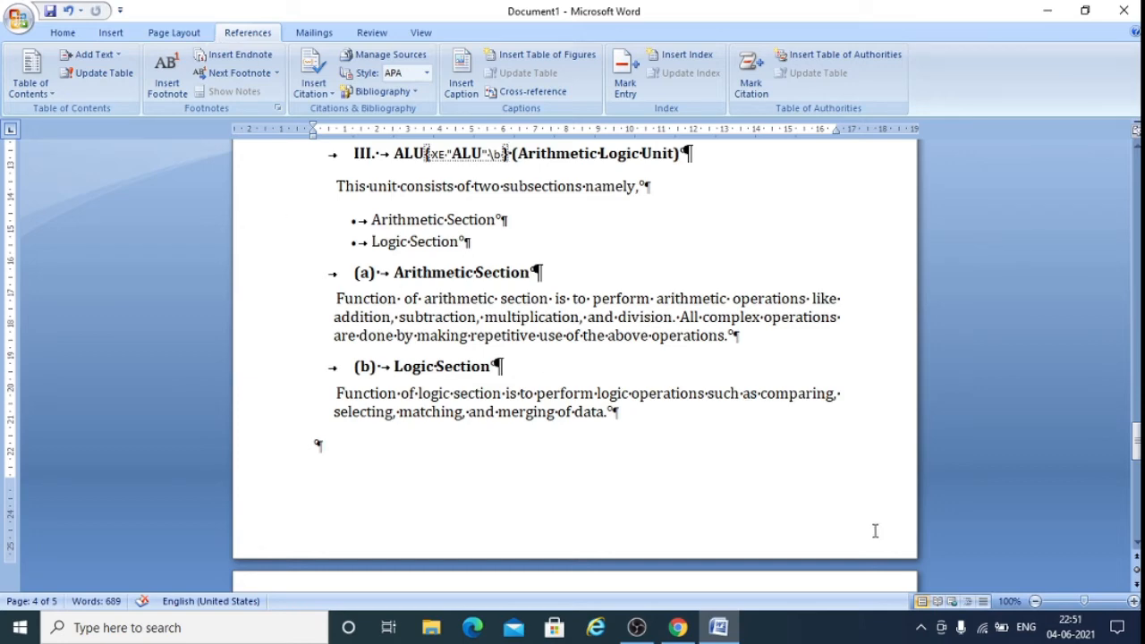
- Hide the paragraph marks and index field codes throughout the document
scroll(873, 531, "up", 2)
left_click_drag(1137, 427, 1137, 161)
left_click(61, 33)
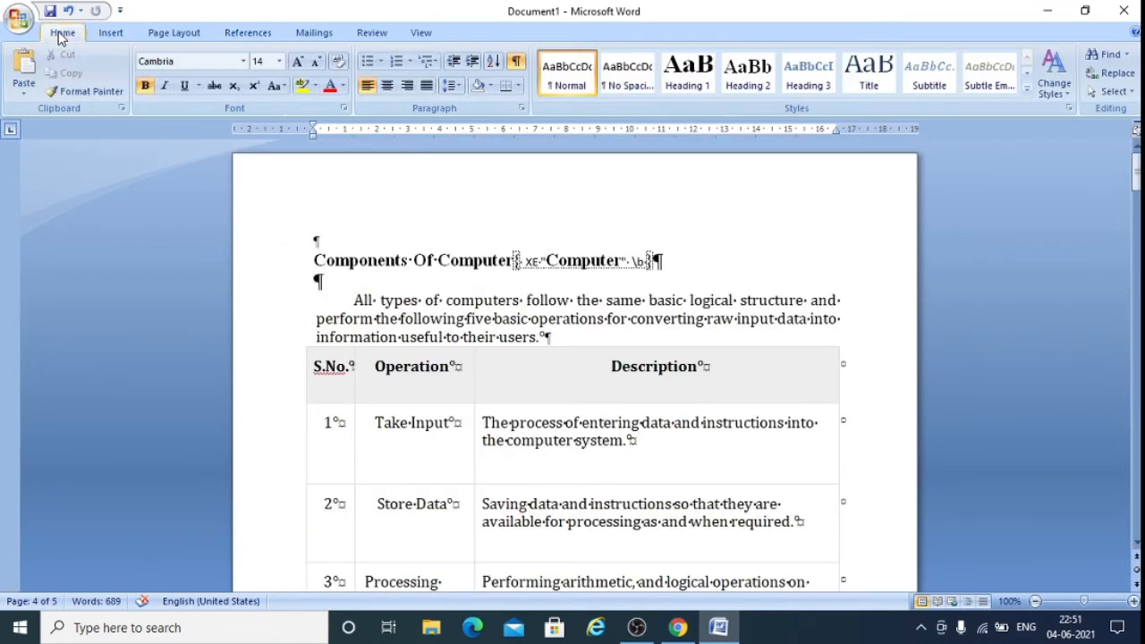
left_click(517, 61)
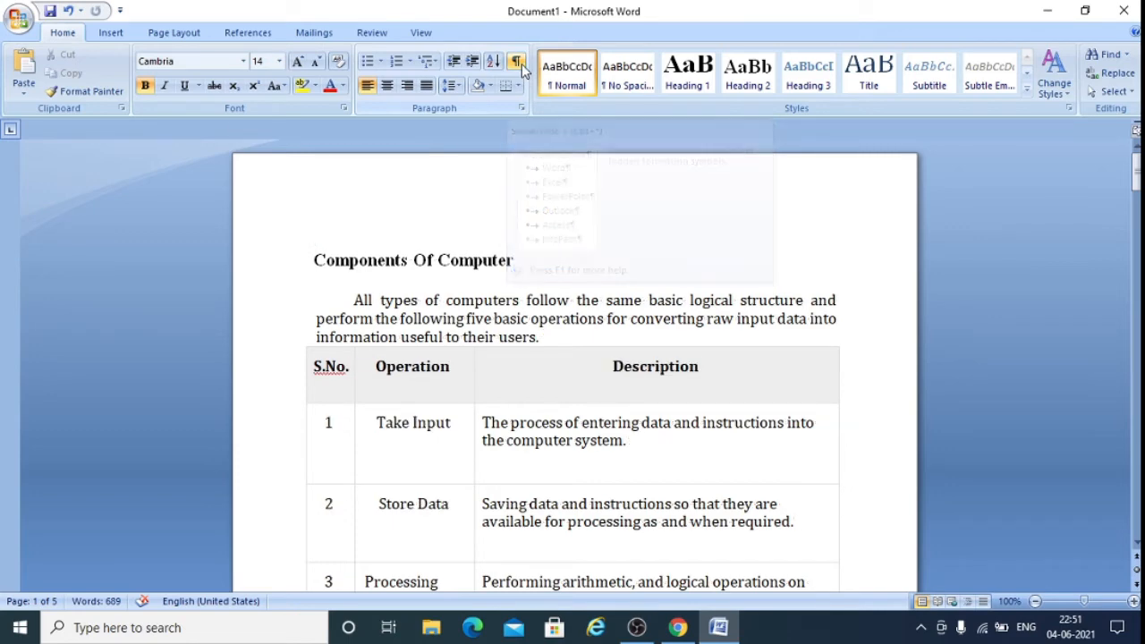
- Open the settings for inserting an index on the blank line below the Output Device row at the document's end
scroll(924, 339, "down", 2)
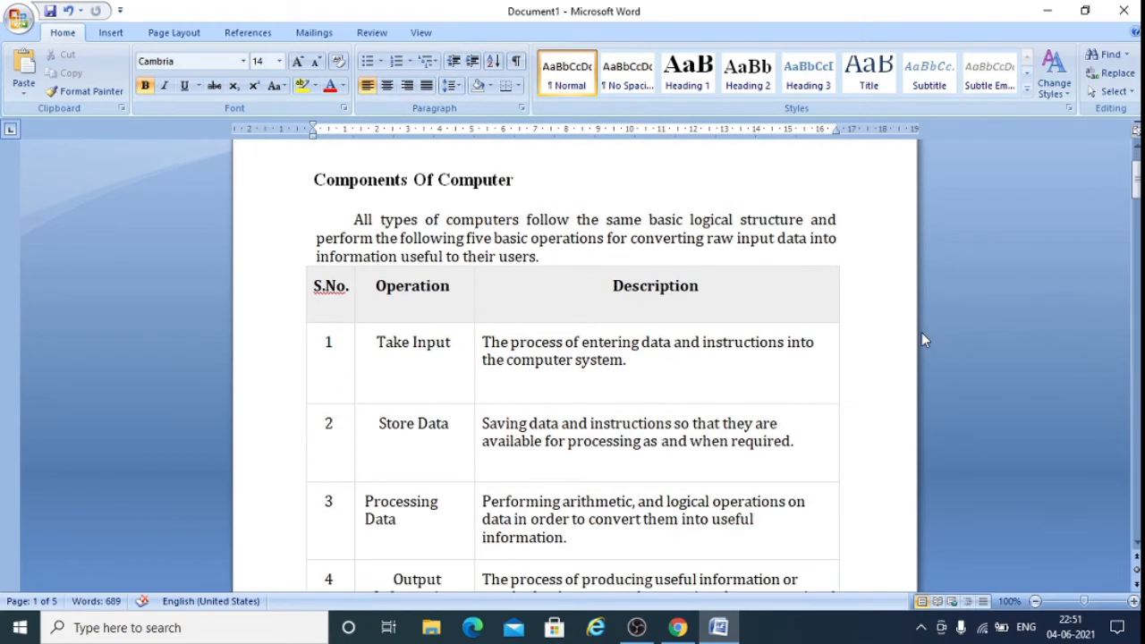
scroll(920, 336, "down", 15)
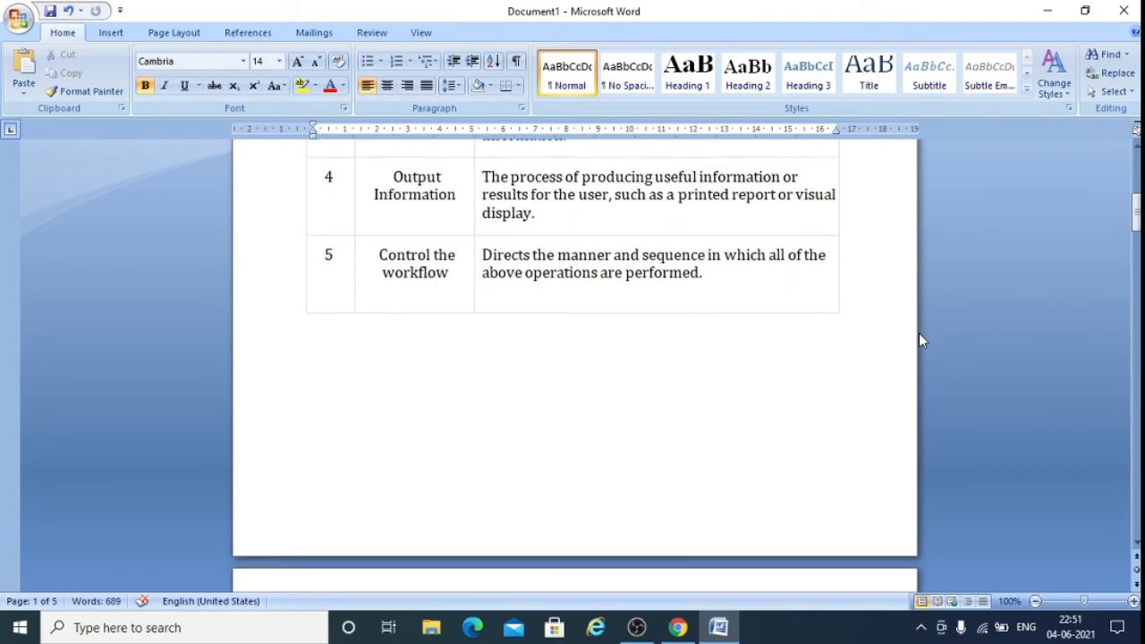
scroll(919, 339, "down", 20)
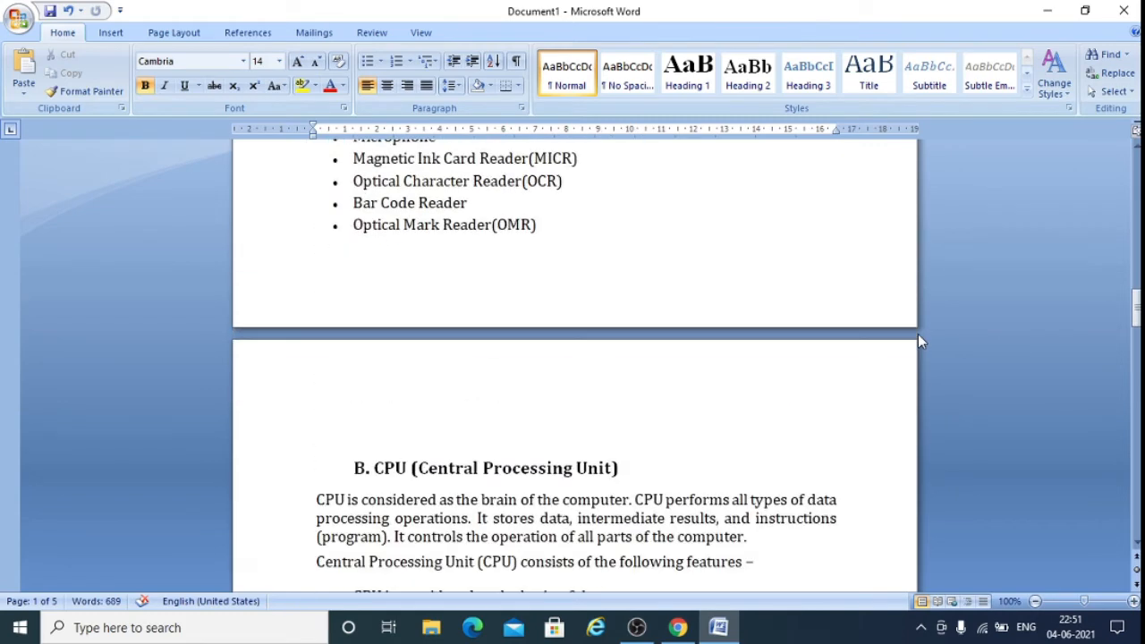
scroll(574, 365, "down", 20)
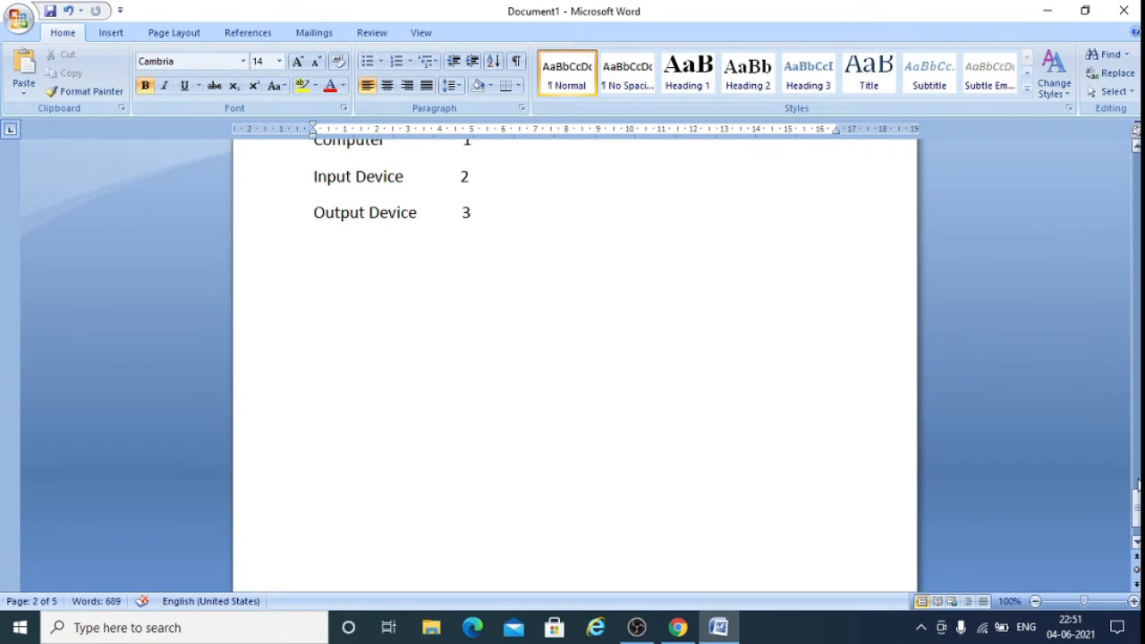
scroll(1139, 483, "up", 8)
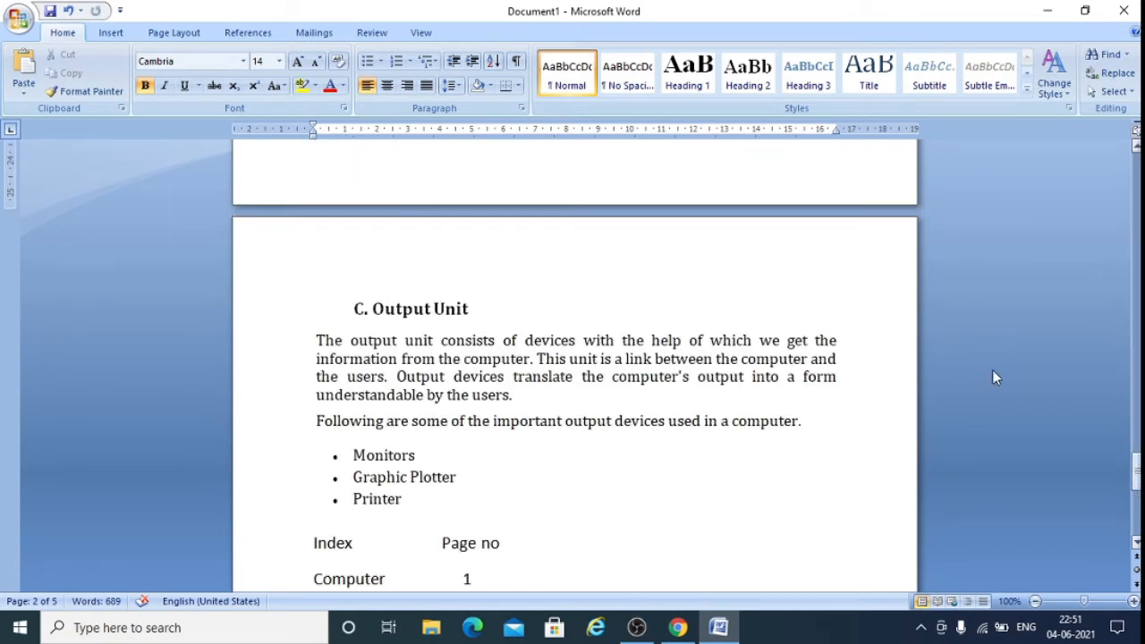
left_click(254, 32)
left_click(624, 81)
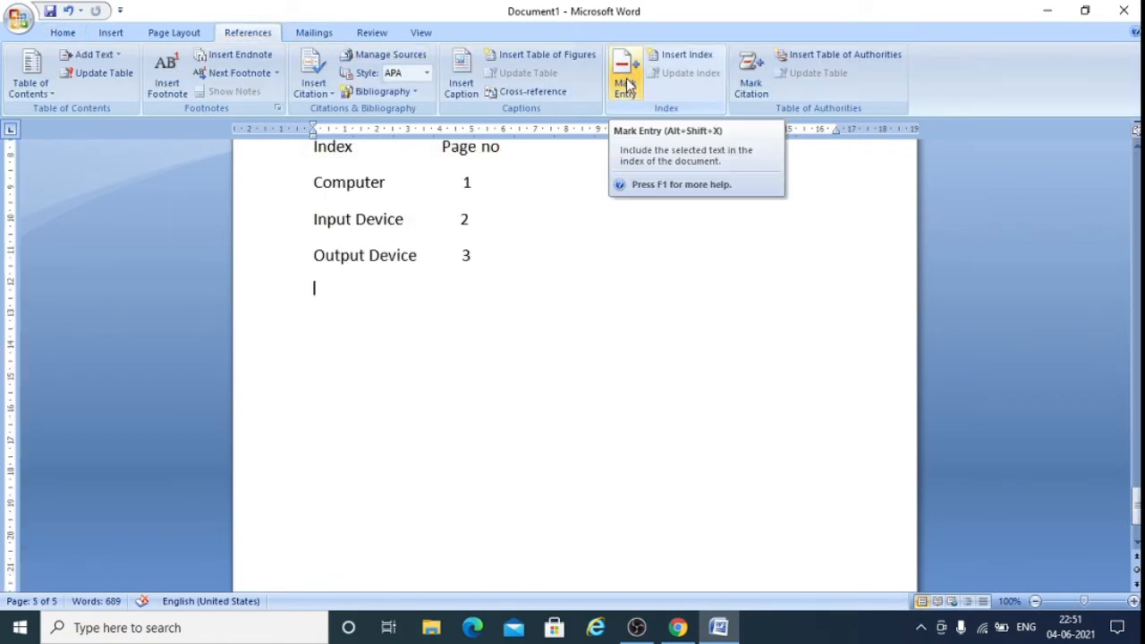
left_click(689, 57)
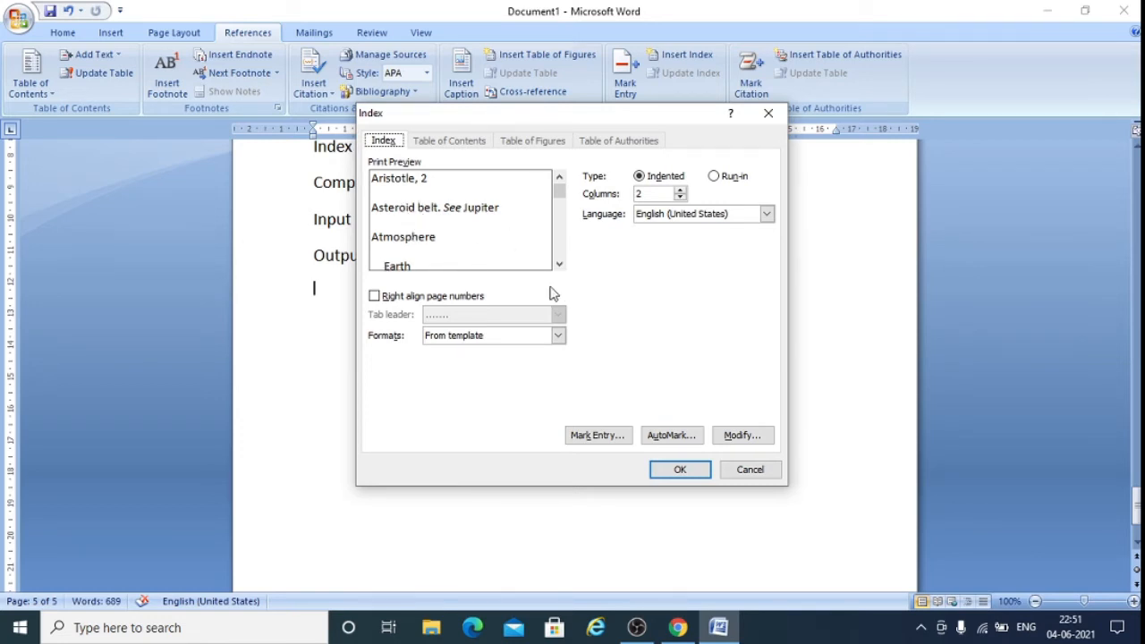
- Right-align the index page numbers with a dotted tab leader and set the index to 1 column
mouse_move(559, 196)
left_mouse_down()
mouse_move(561, 250)
mouse_move(565, 188)
left_mouse_up()
left_click(374, 296)
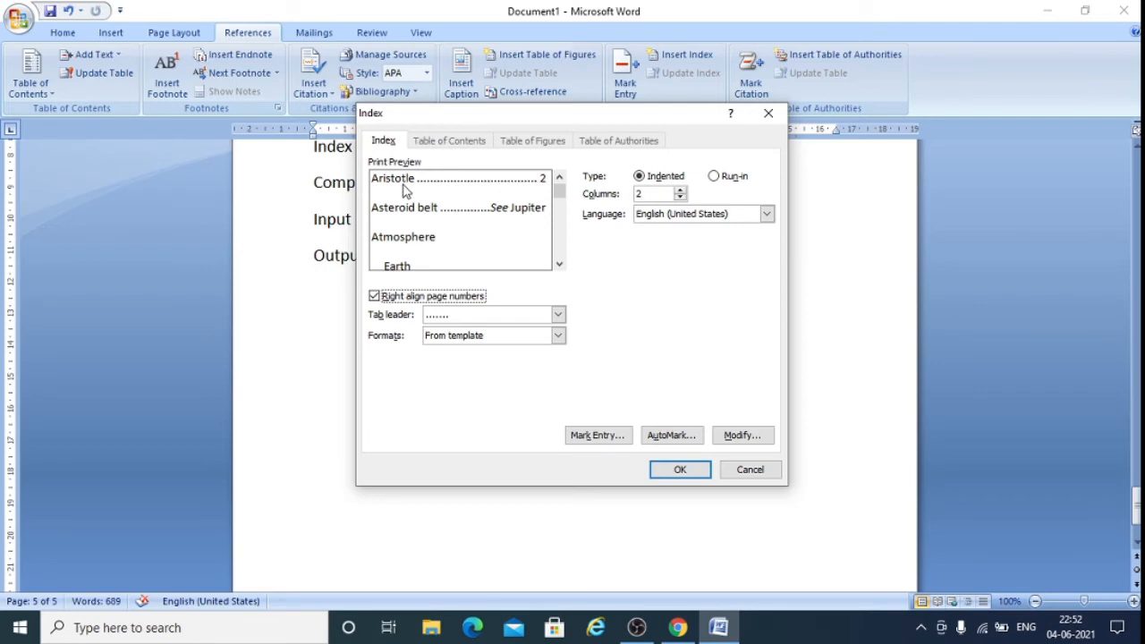
left_click(559, 202)
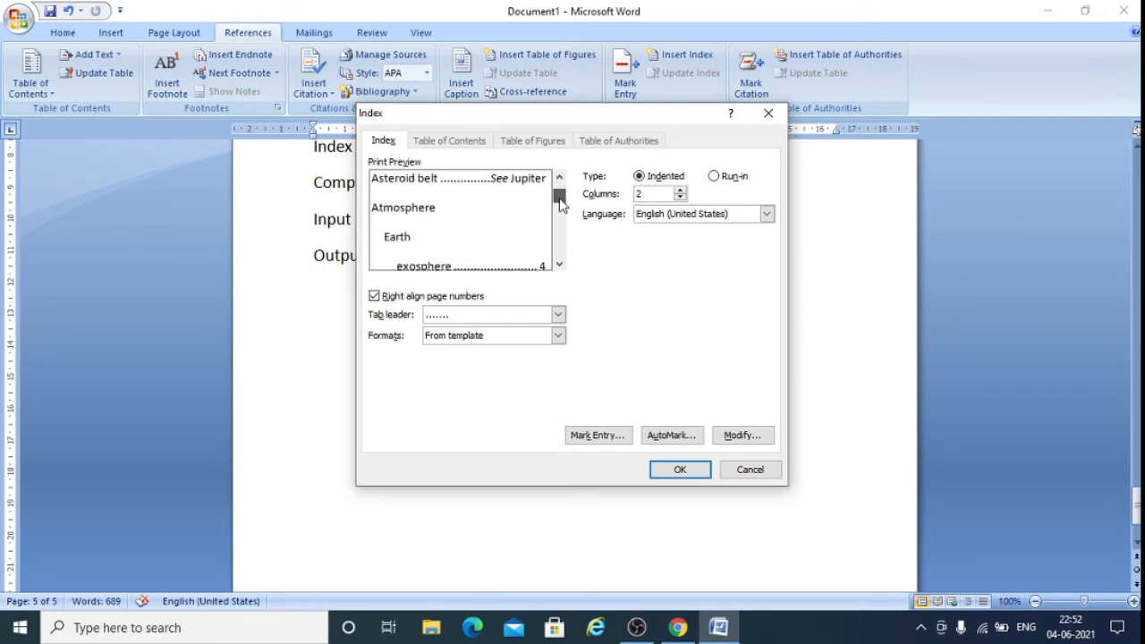
left_click_drag(559, 202, 560, 225)
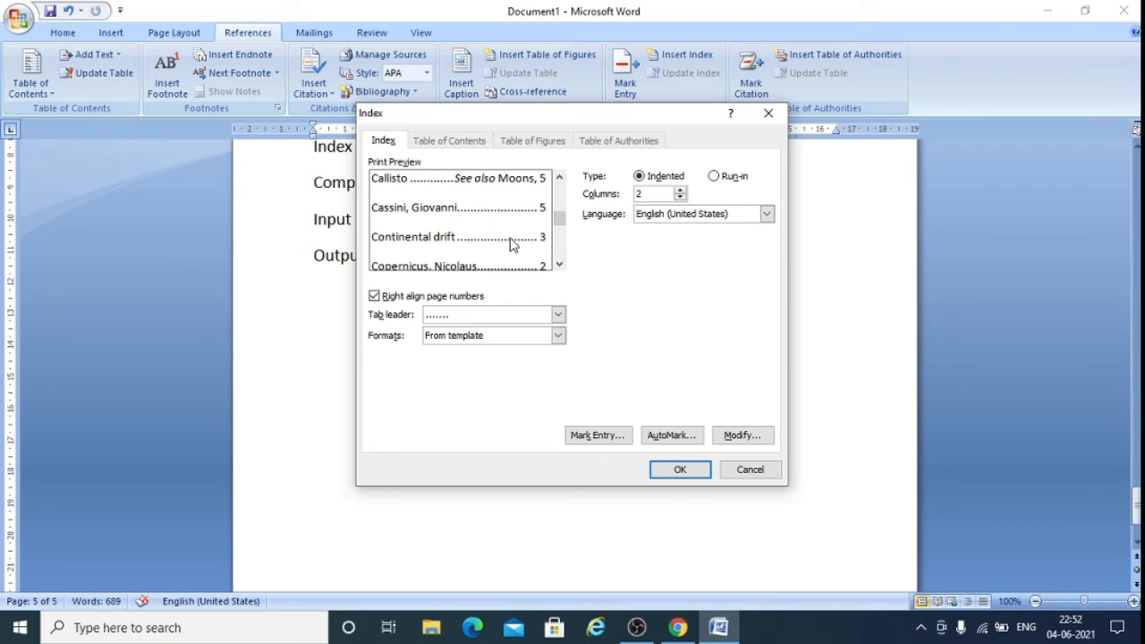
left_click_drag(558, 218, 566, 193)
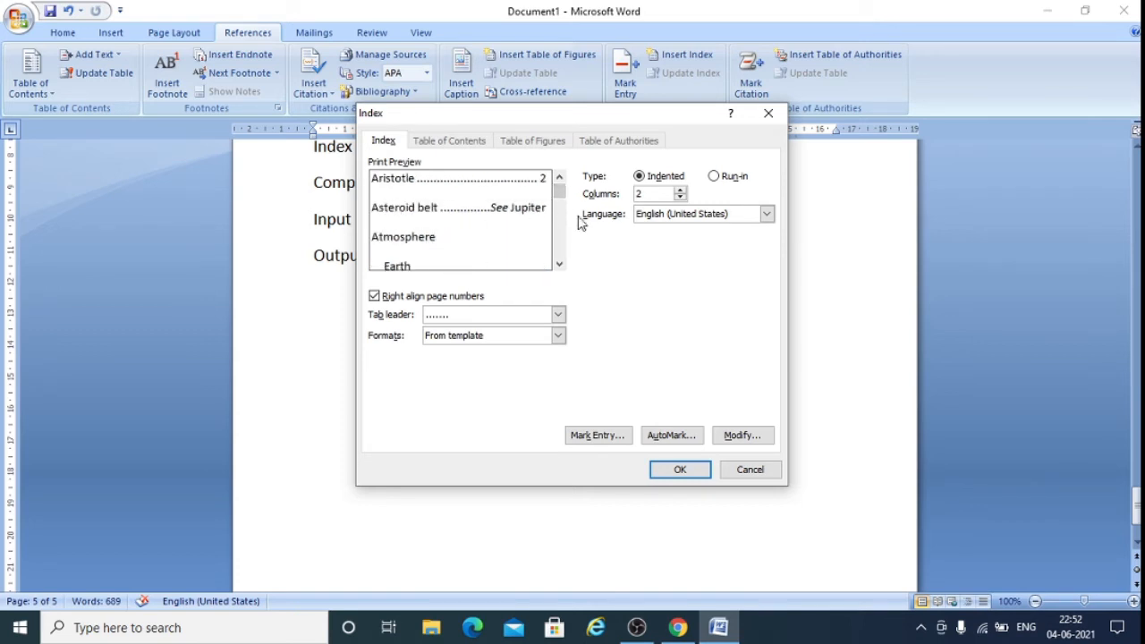
left_click_drag(564, 186, 537, 157)
- Preview the Classic, Fancy, Modern and Bulleted formats for the index
left_click(558, 336)
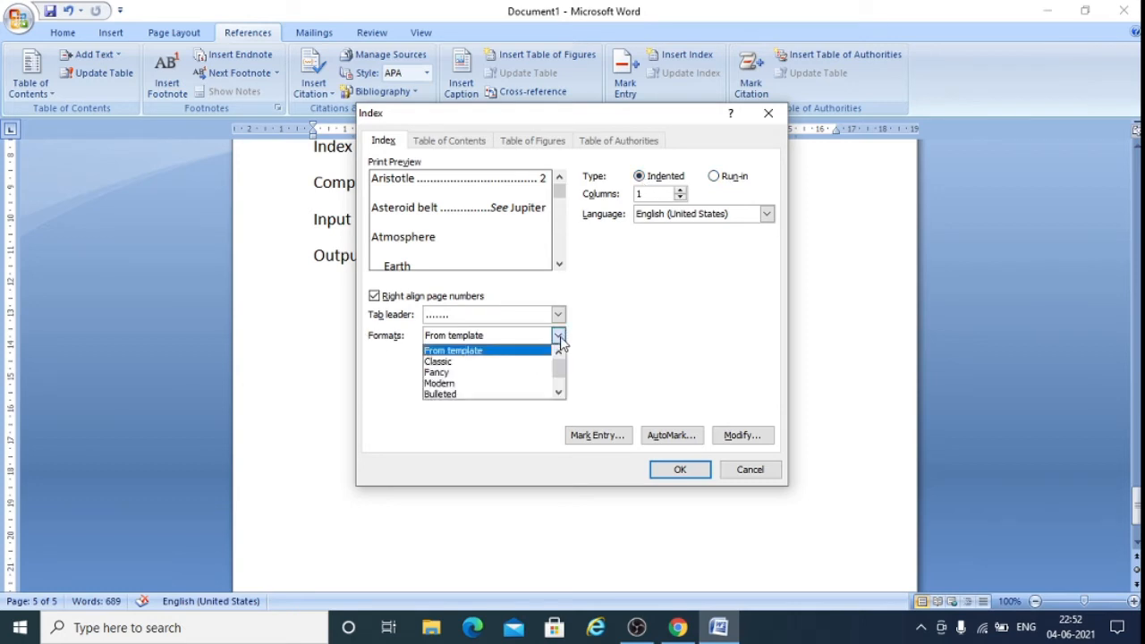
left_click(480, 362)
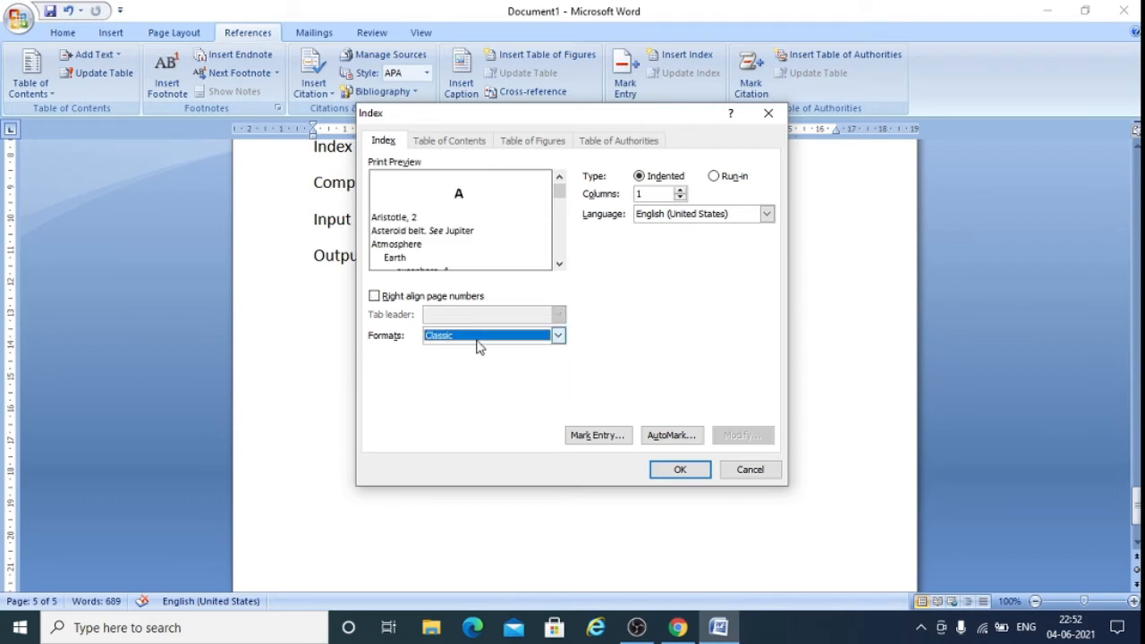
left_click(557, 336)
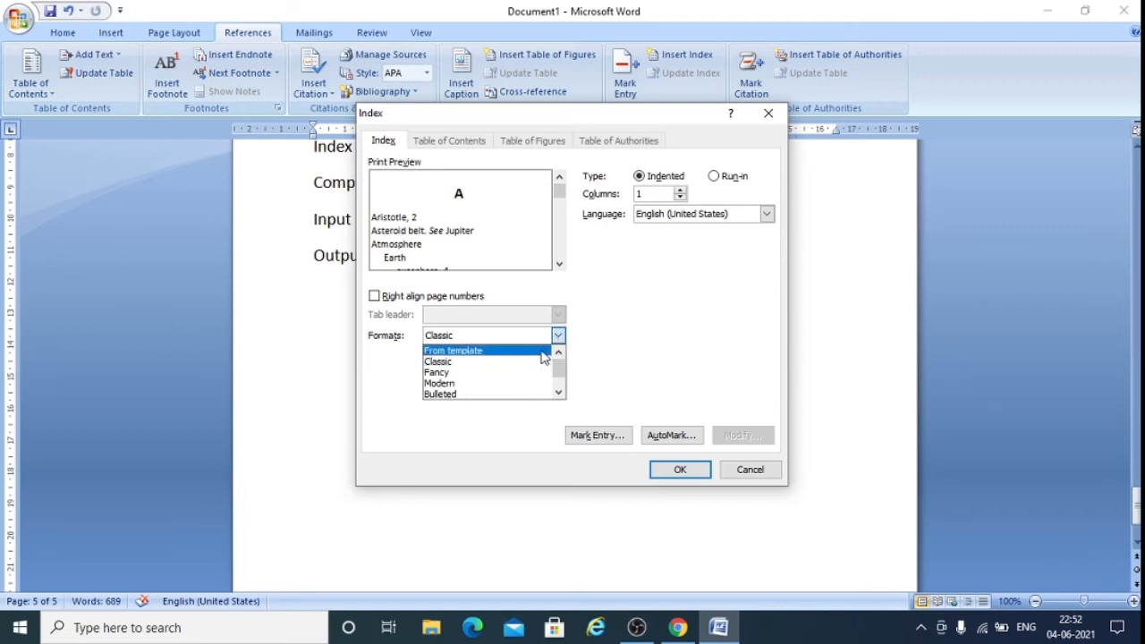
left_click(484, 374)
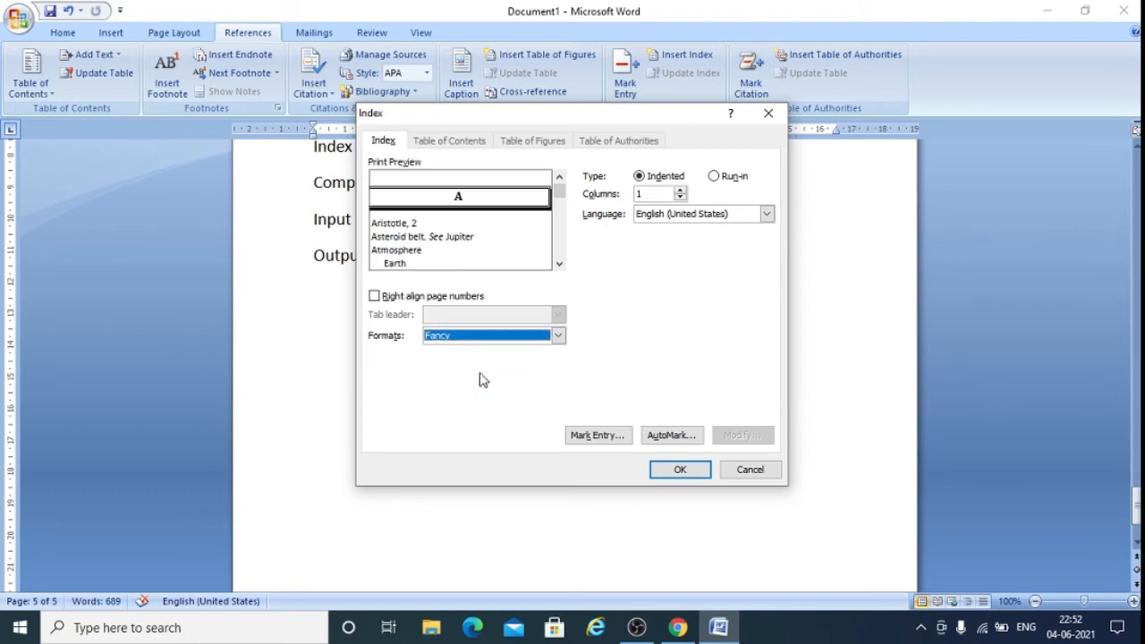
left_click(558, 337)
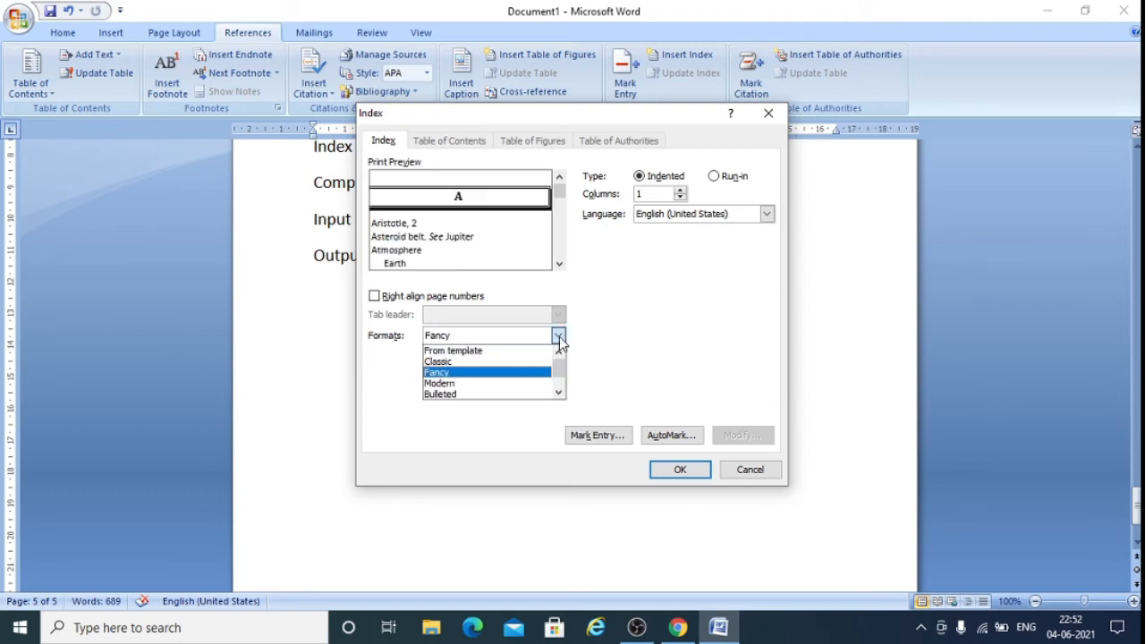
left_click(524, 385)
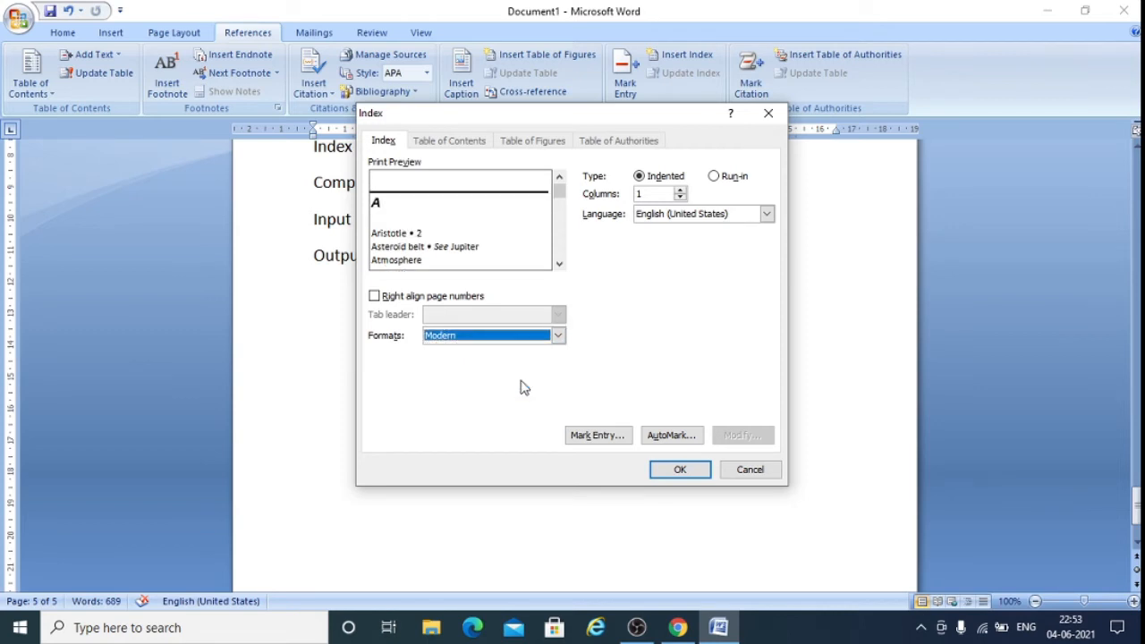
left_click(558, 337)
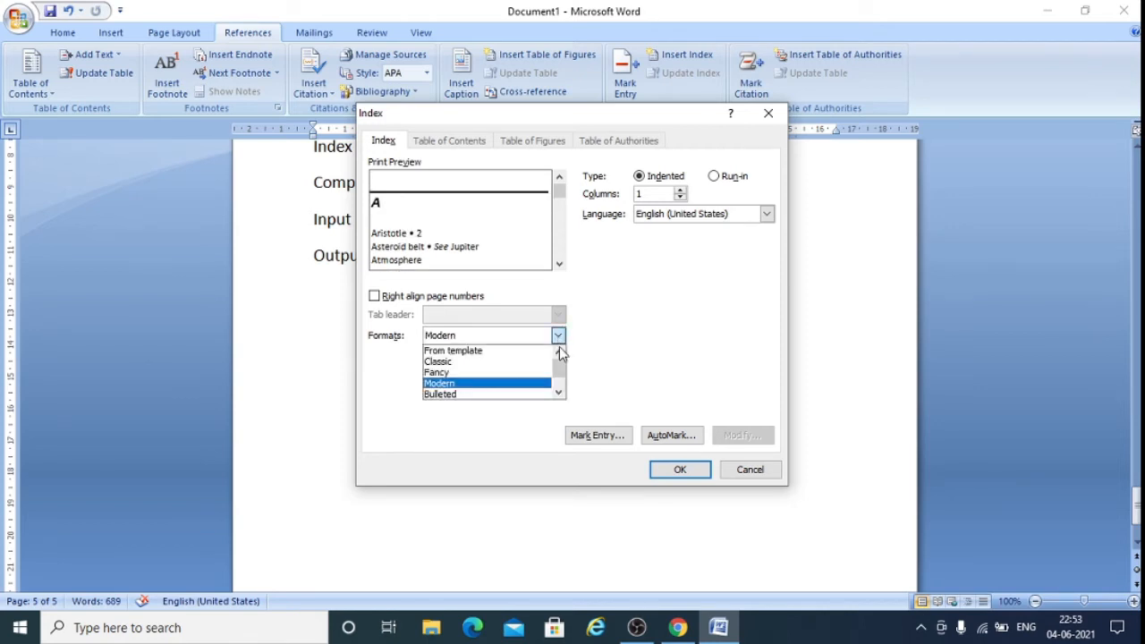
left_click(560, 385)
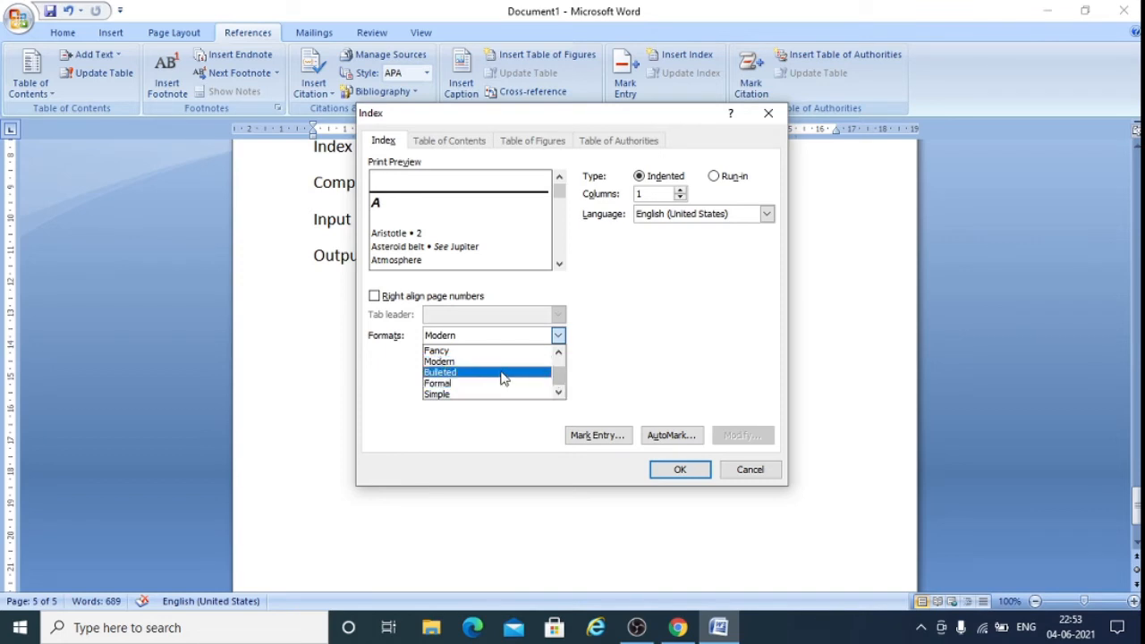
left_click(501, 373)
left_click(558, 337)
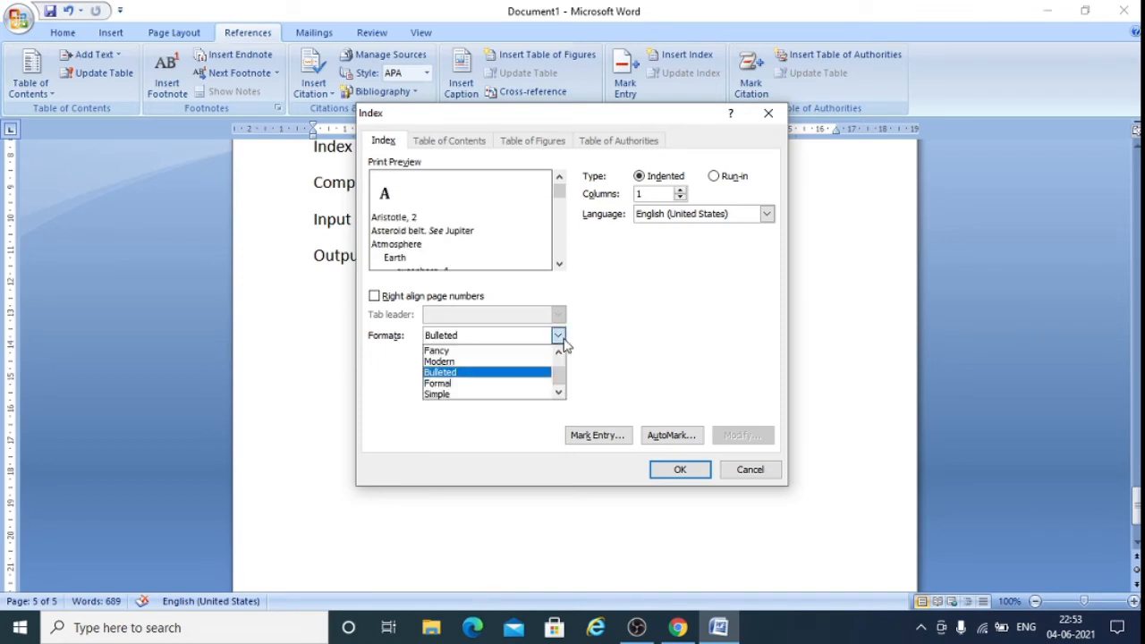
left_click(480, 351)
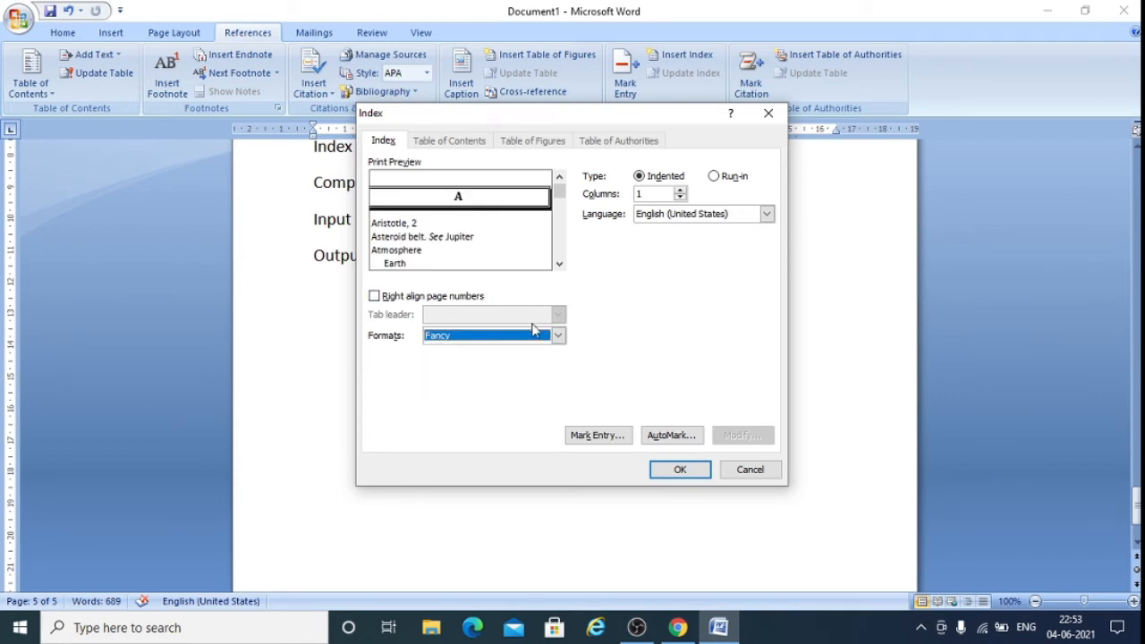
- Insert the index in the Modern format with right-aligned page numbers
left_click(557, 335)
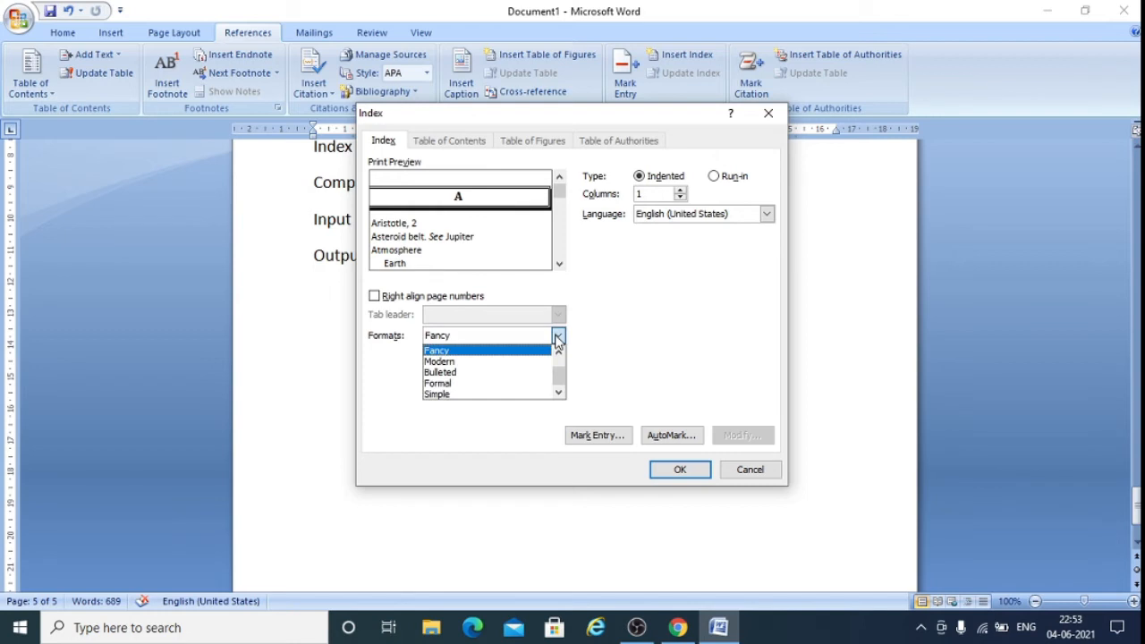
left_click(494, 364)
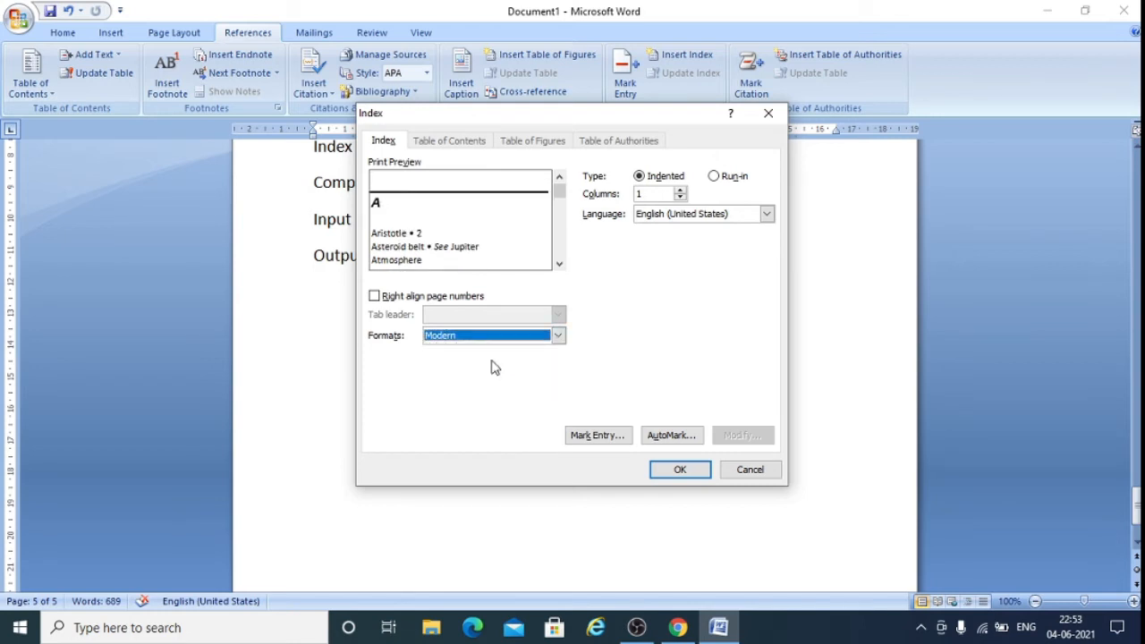
left_click(374, 298)
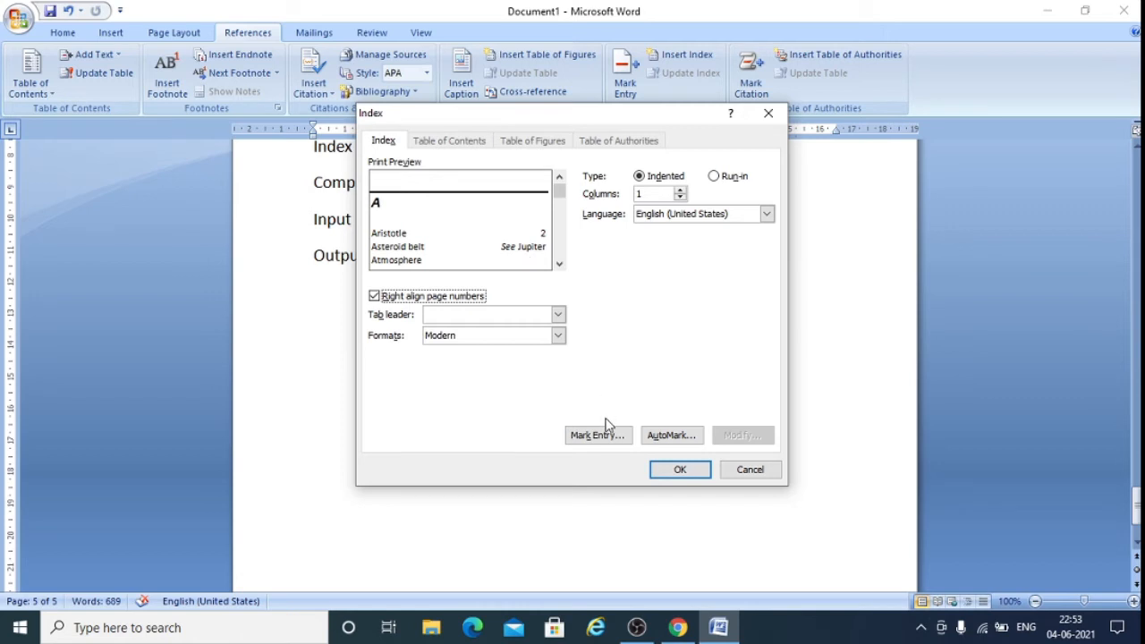
left_click(680, 471)
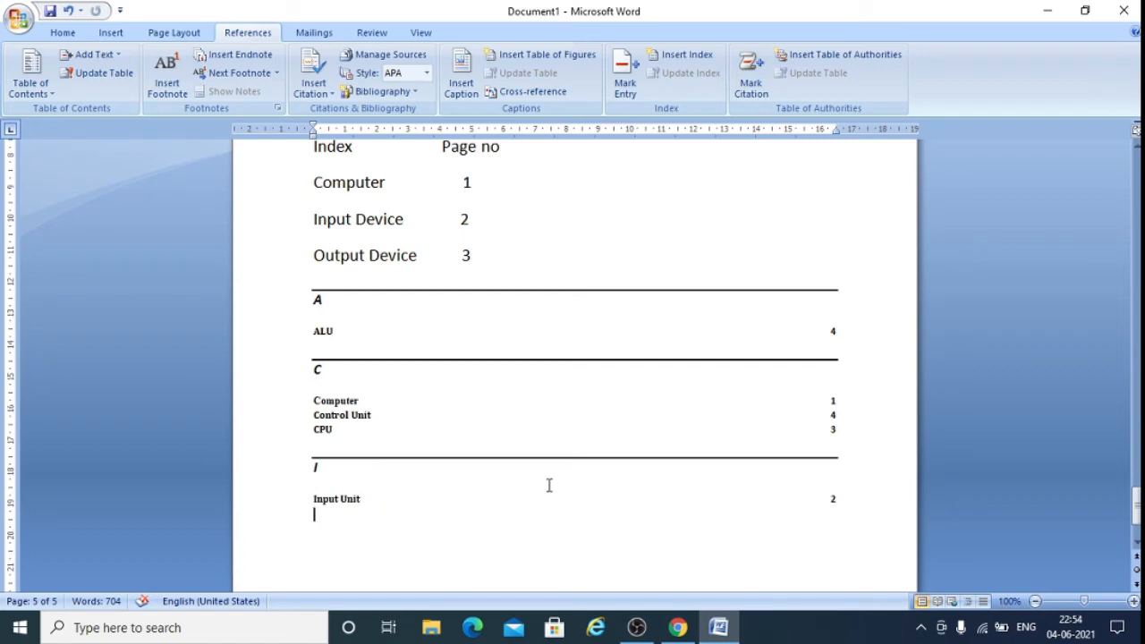
scroll(625, 507, "up", 1)
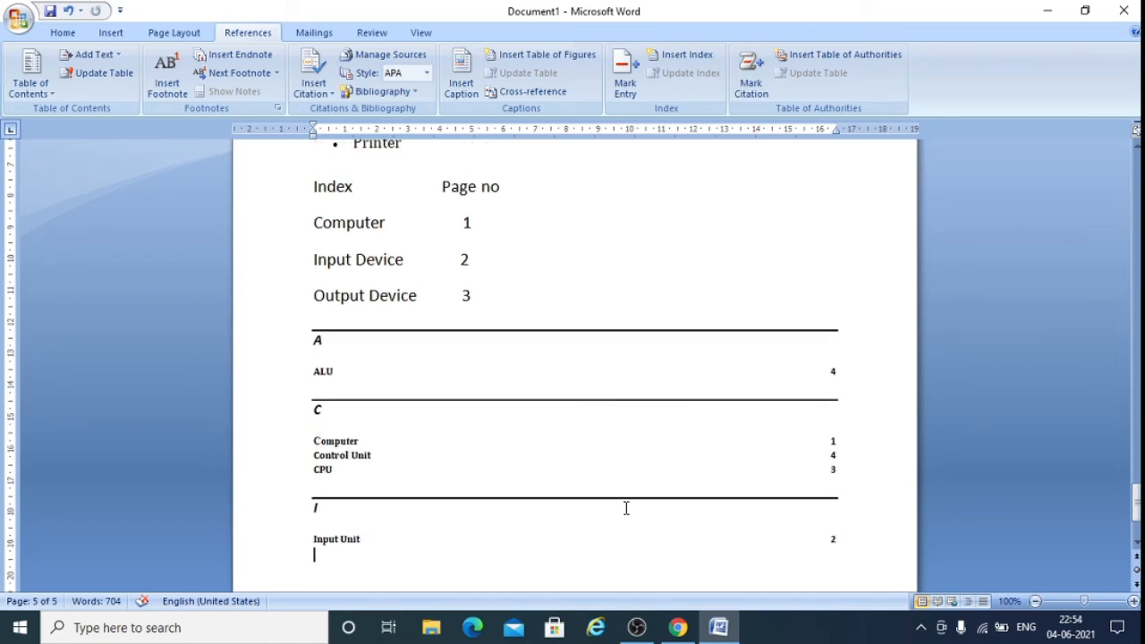
scroll(653, 468, "down", 1)
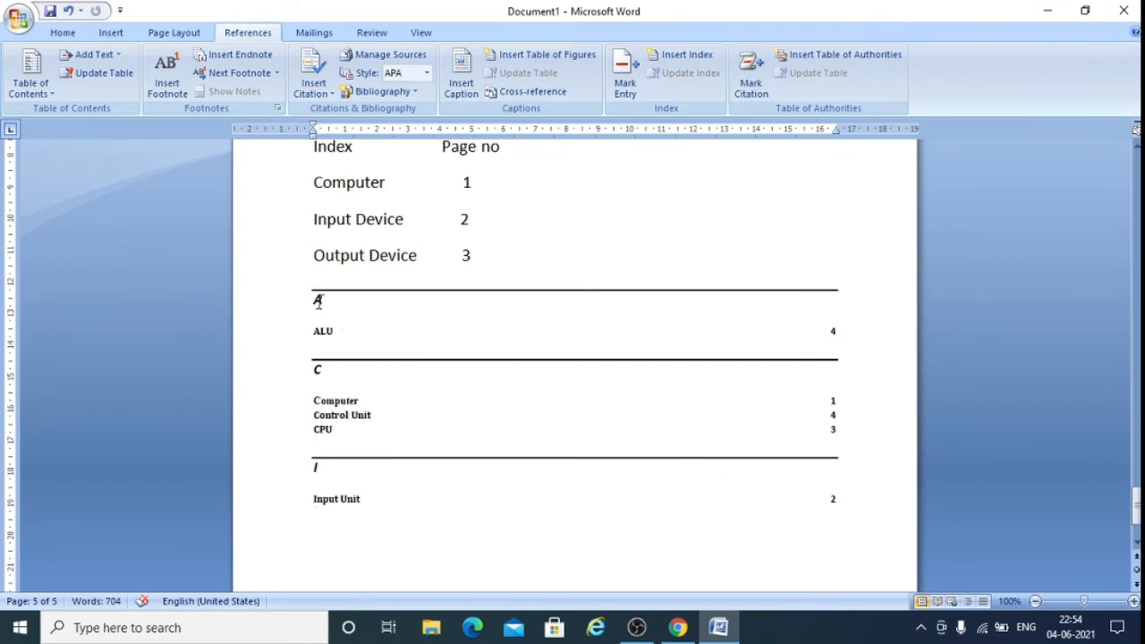
- Mark "Memory" in the section I Memory or Storage Unit heading as a current-page index entry with a bold page number
mouse_move(314, 297)
left_mouse_down()
mouse_move(453, 401)
mouse_move(537, 546)
left_mouse_up()
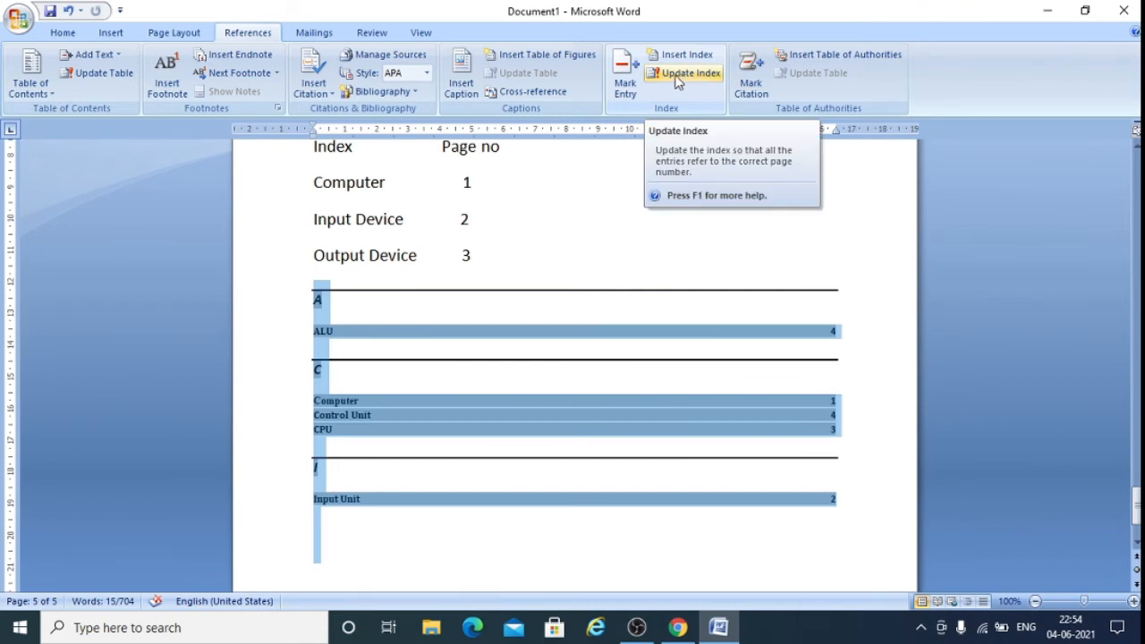
left_click(628, 80)
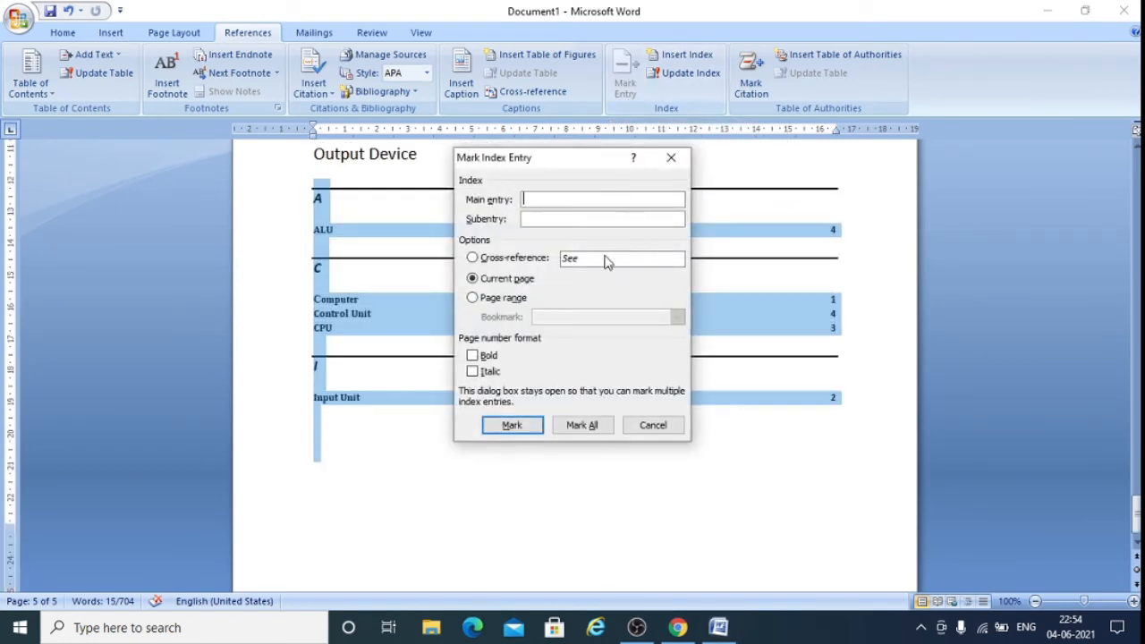
left_click_drag(597, 159, 829, 158)
scroll(435, 402, "up", 7)
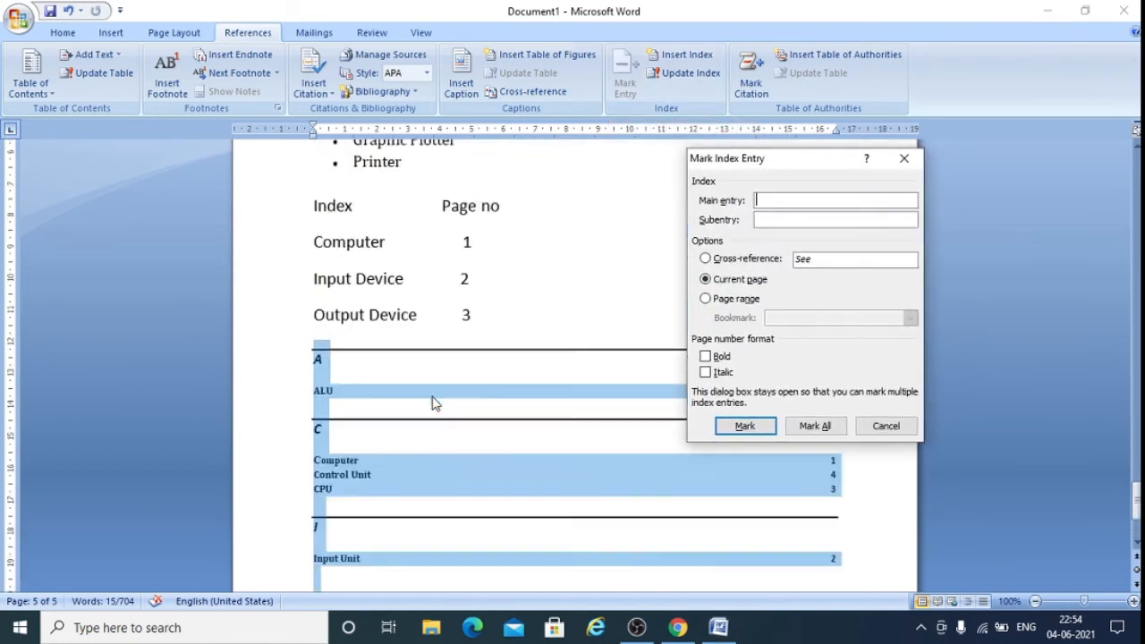
scroll(434, 404, "up", 15)
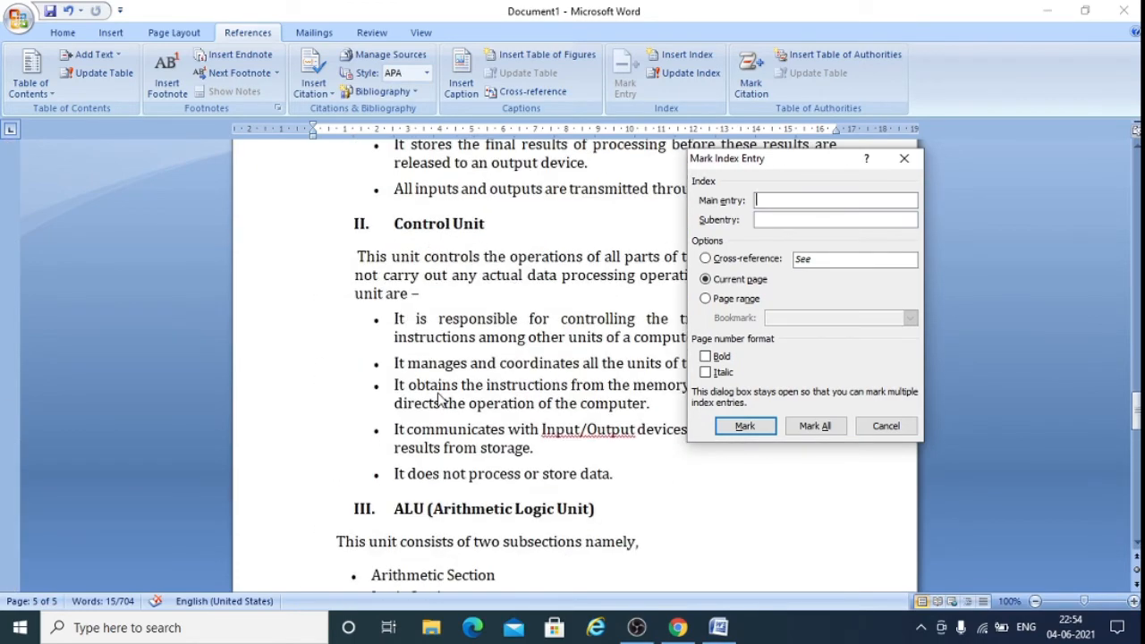
scroll(441, 401, "up", 15)
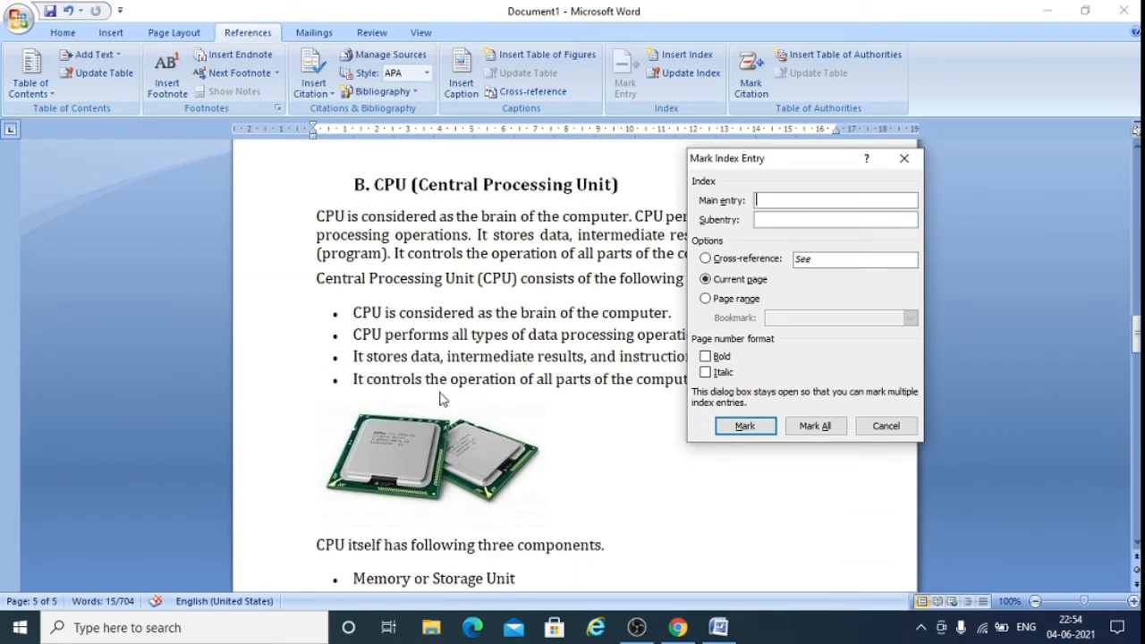
scroll(442, 397, "up", 8)
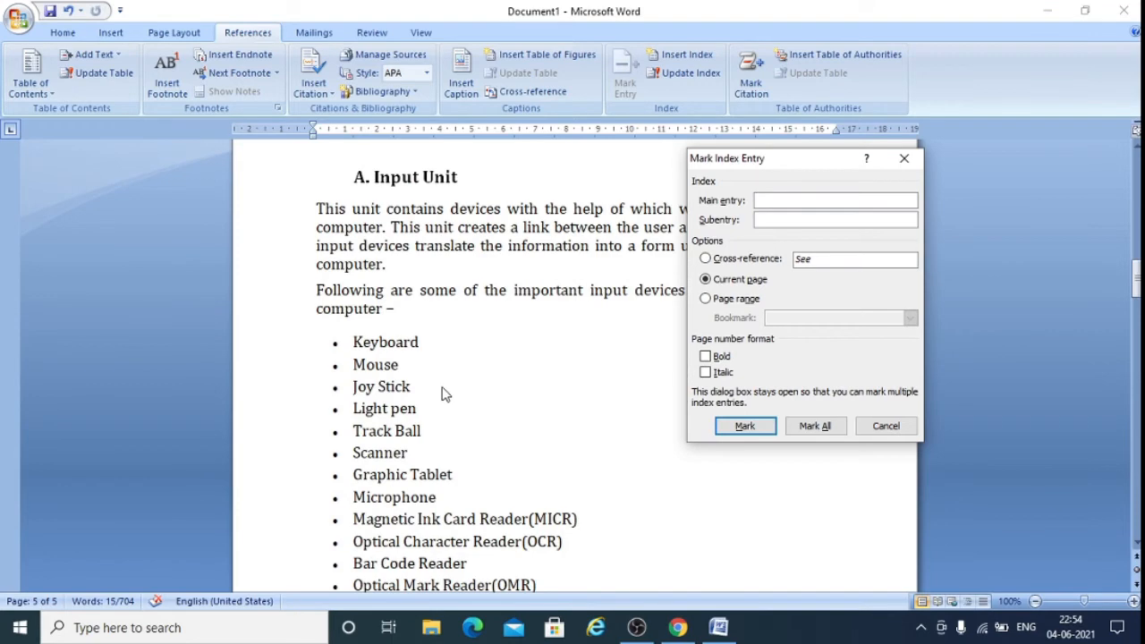
scroll(446, 395, "down", 10)
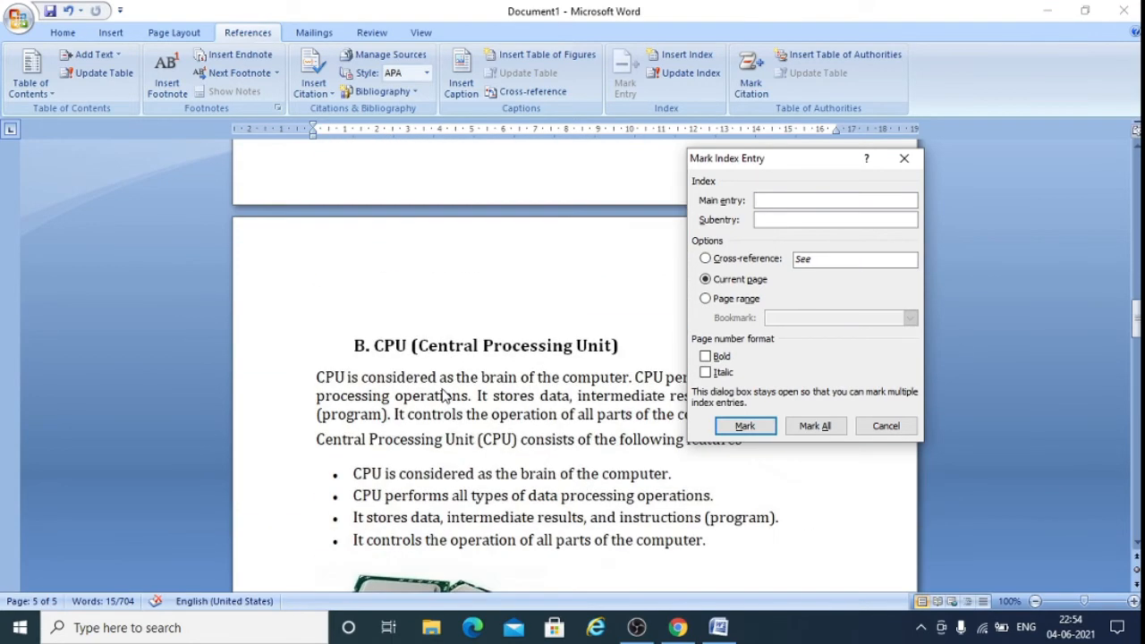
scroll(445, 395, "down", 5)
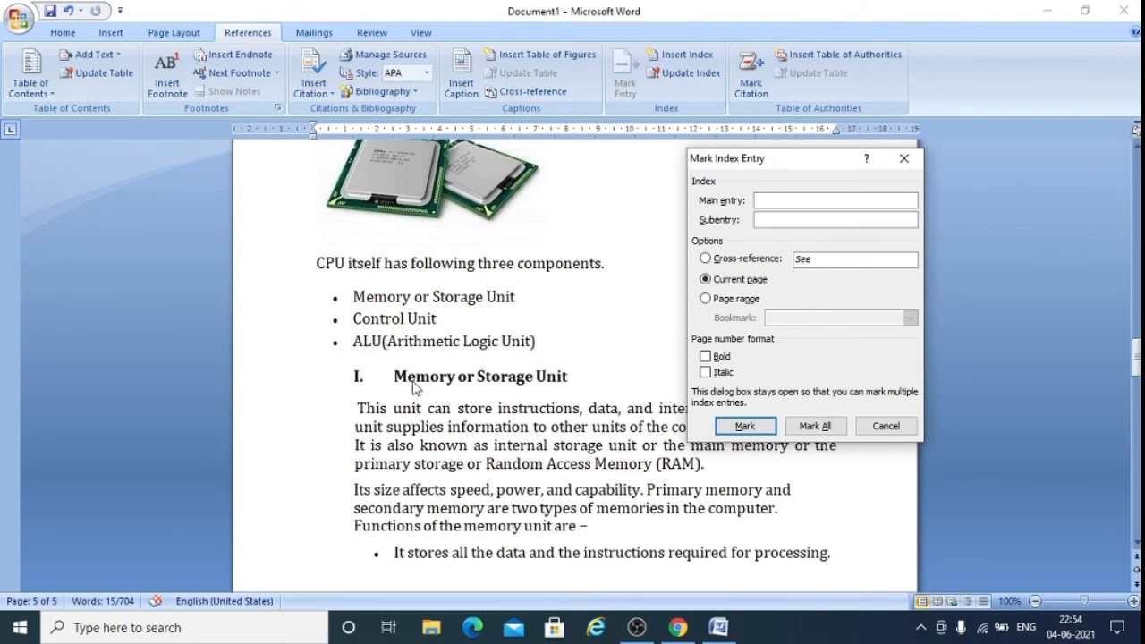
left_click(399, 380)
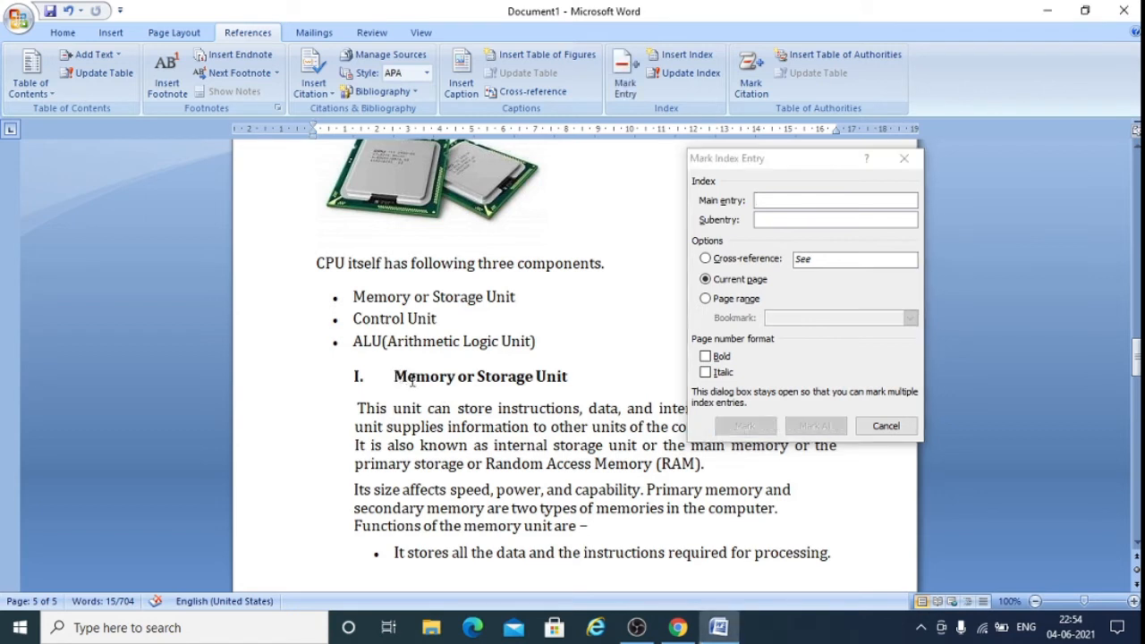
left_click_drag(396, 376, 457, 379)
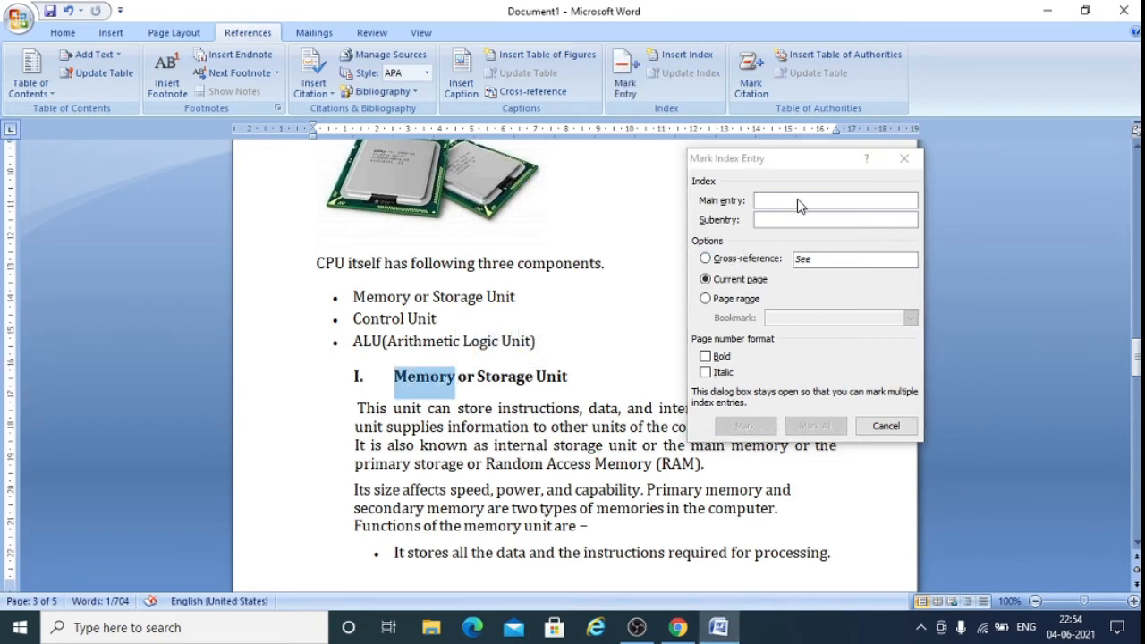
left_click(800, 203)
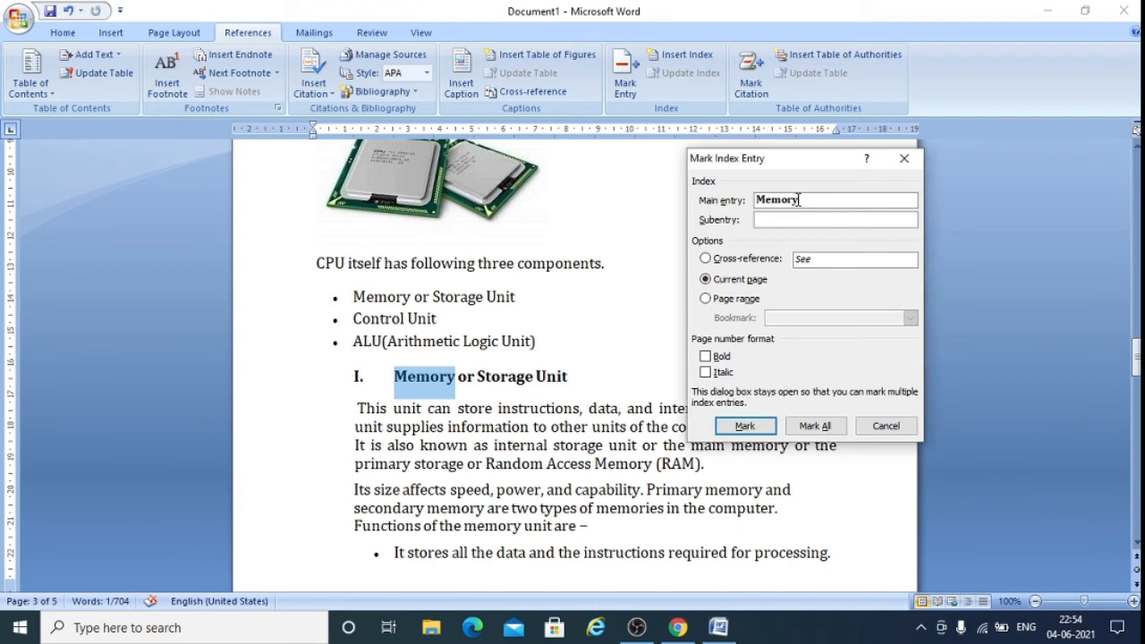
left_click(706, 356)
left_click(745, 425)
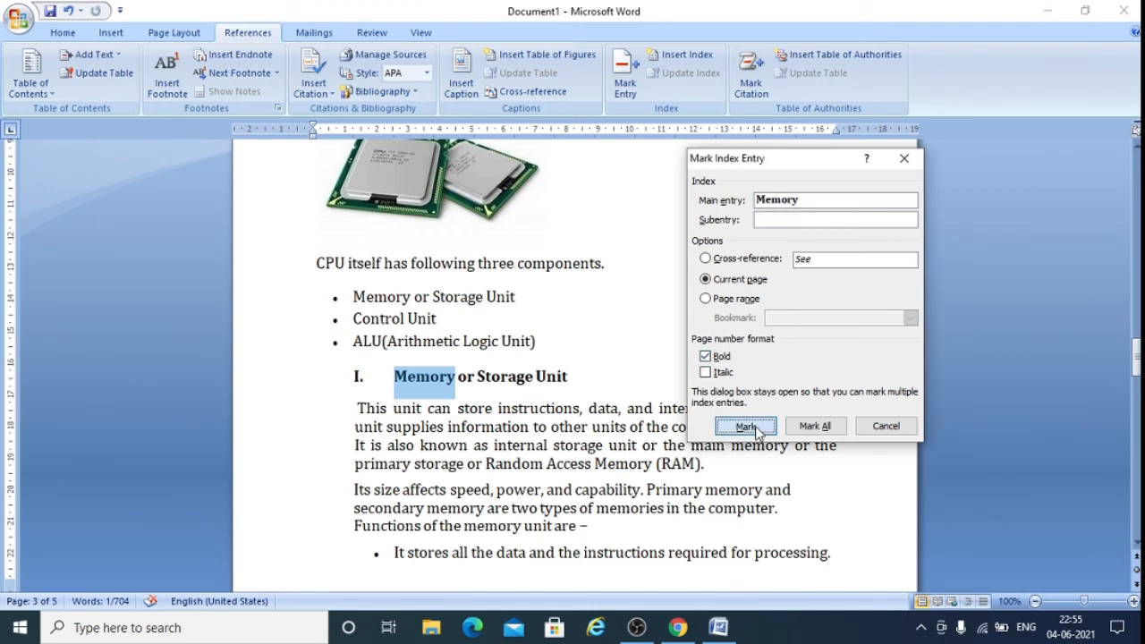
- Mark "Monitors" in the Output Unit bullet list as a current-page index entry with a bold page number
scroll(553, 366, "down", 15)
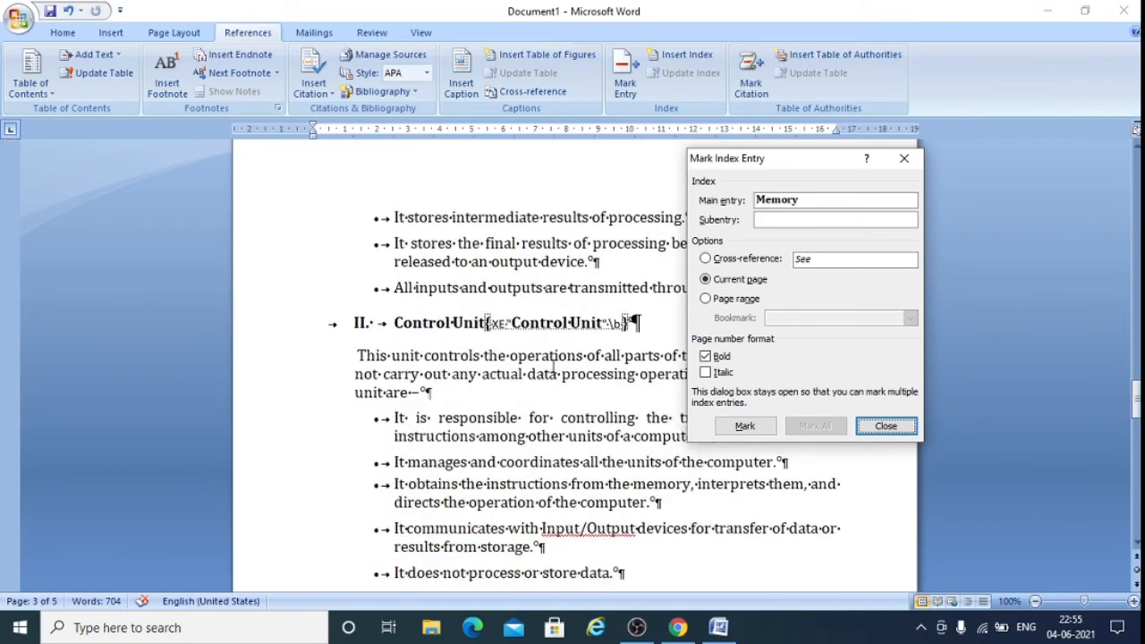
scroll(552, 366, "down", 15)
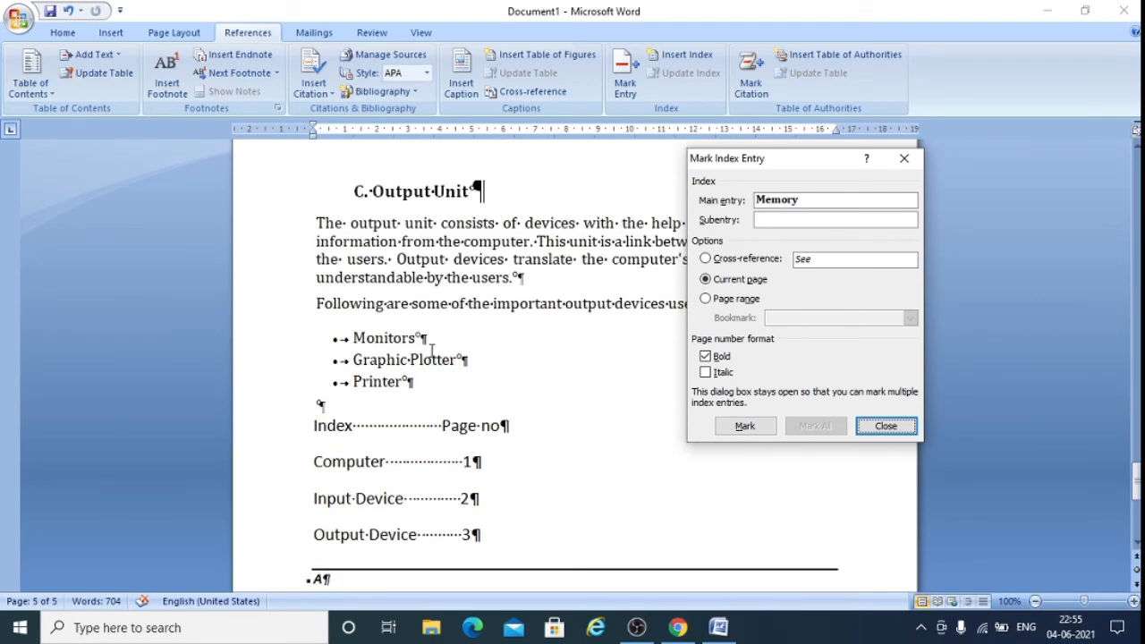
left_click(357, 337)
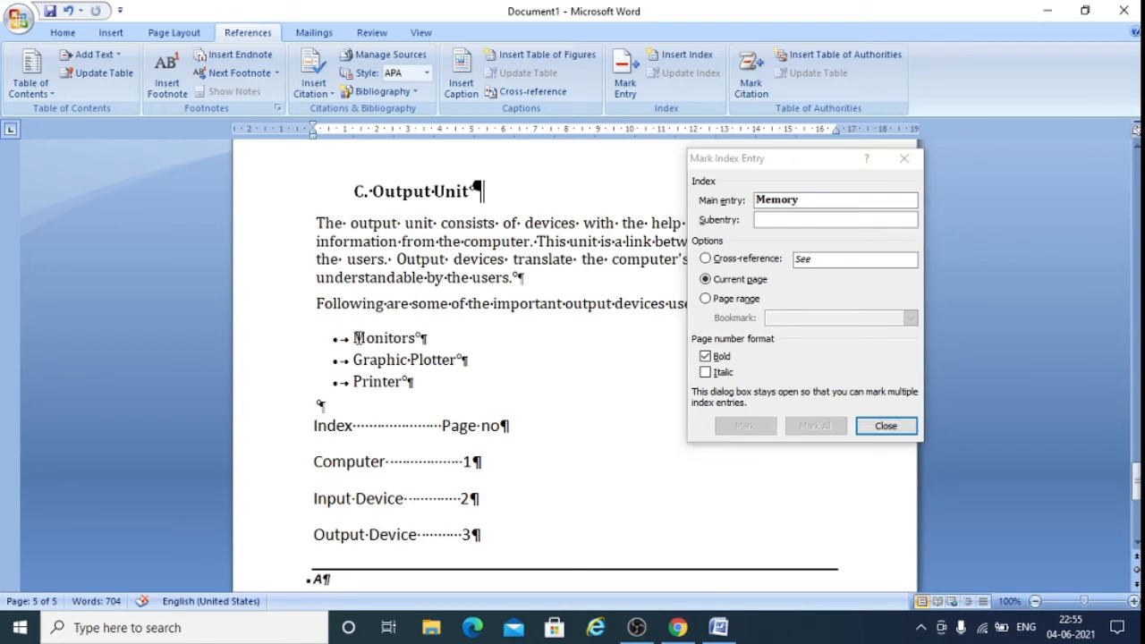
left_click_drag(355, 336, 418, 337)
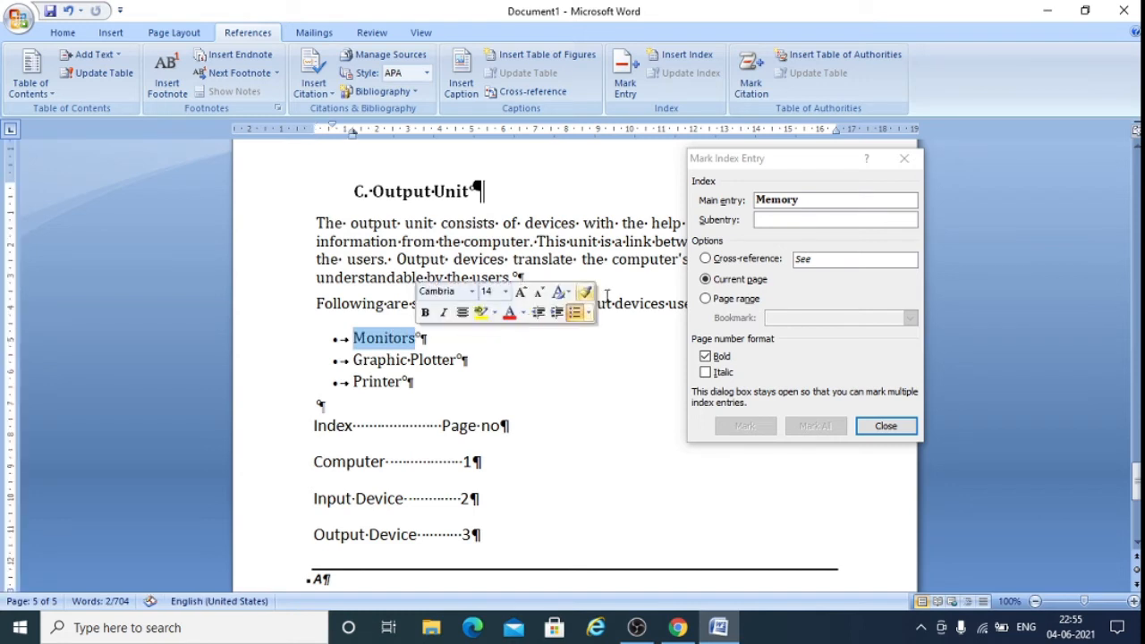
left_click(810, 200)
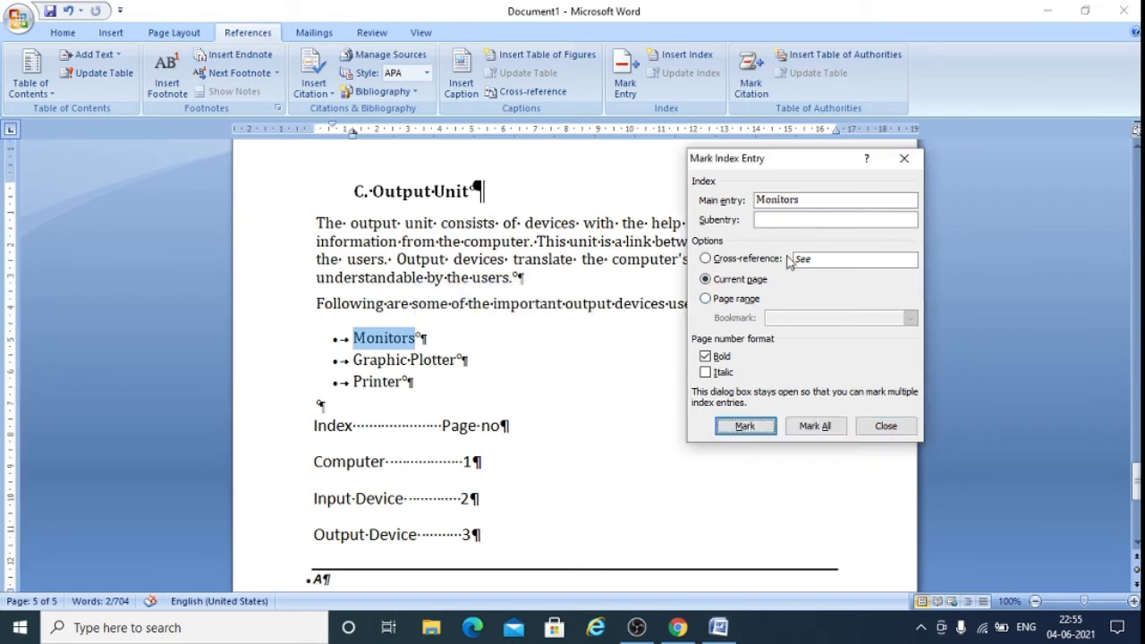
left_click(706, 357)
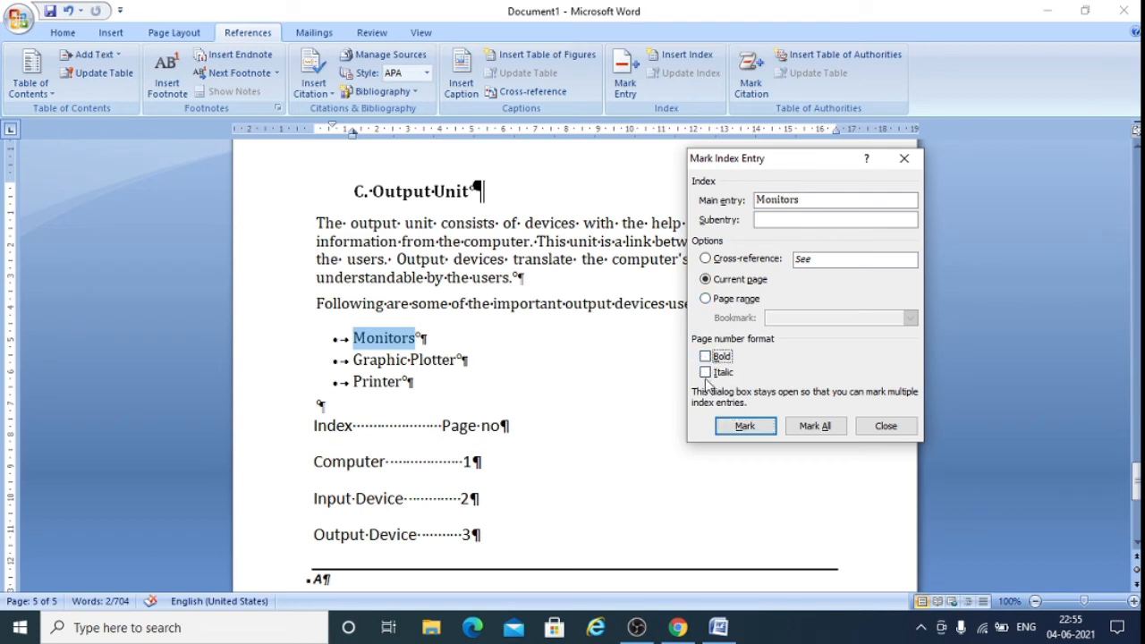
left_click(705, 356)
left_click(745, 427)
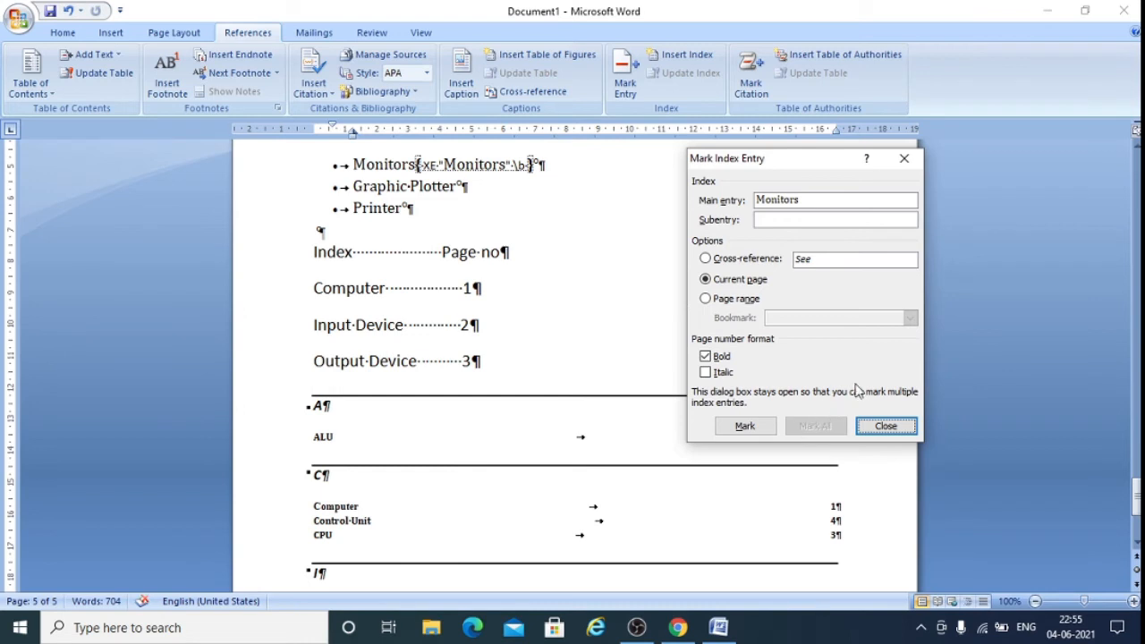
- Finish marking index entries and hide the document's formatting marks
left_click(886, 426)
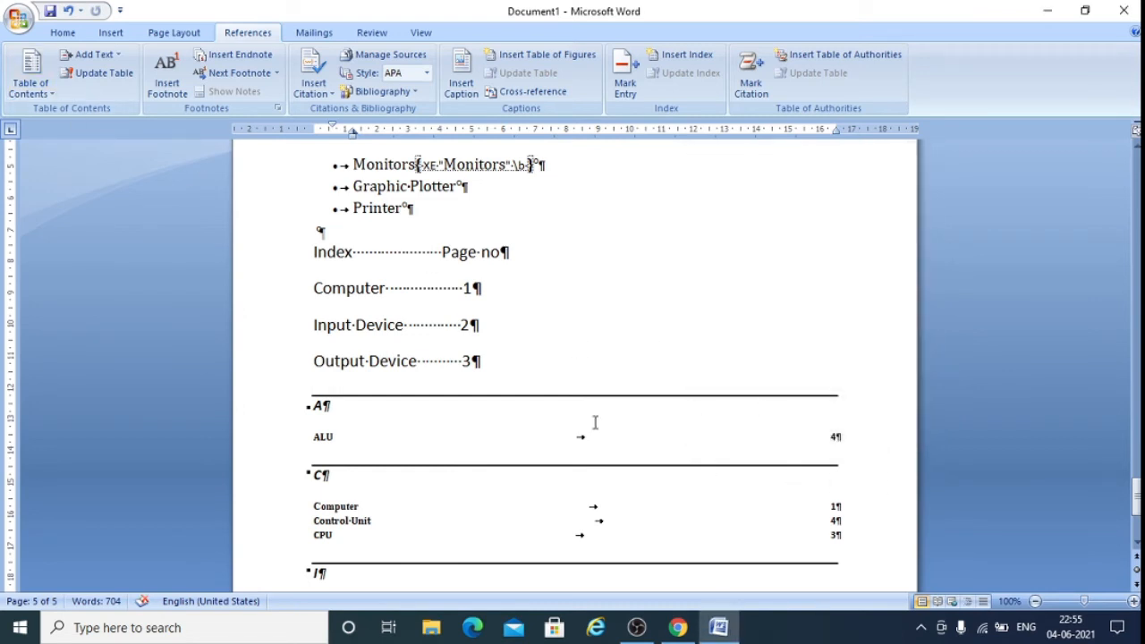
left_click(71, 34)
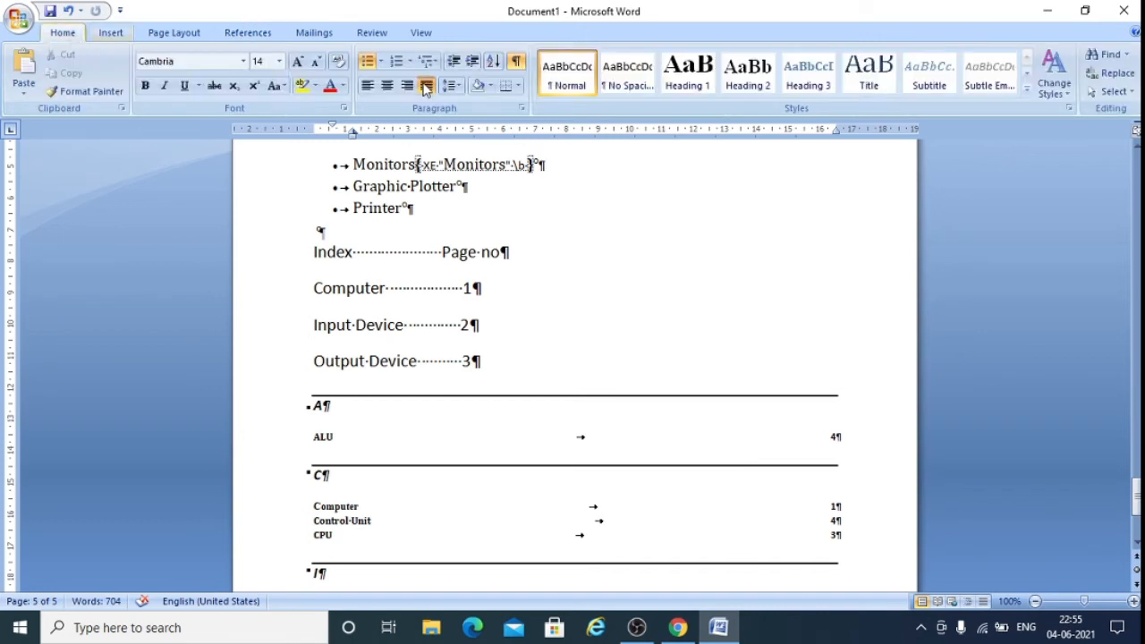
left_click(517, 61)
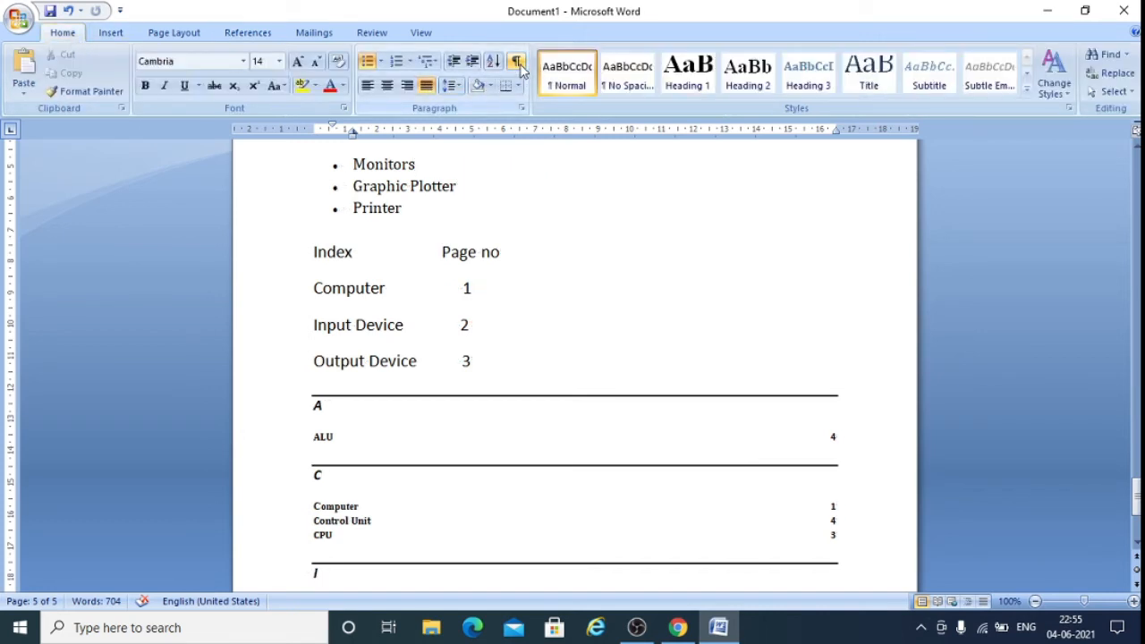
- Update the whole index below the Output Device line to include the newly marked entries
scroll(583, 399, "down", 4)
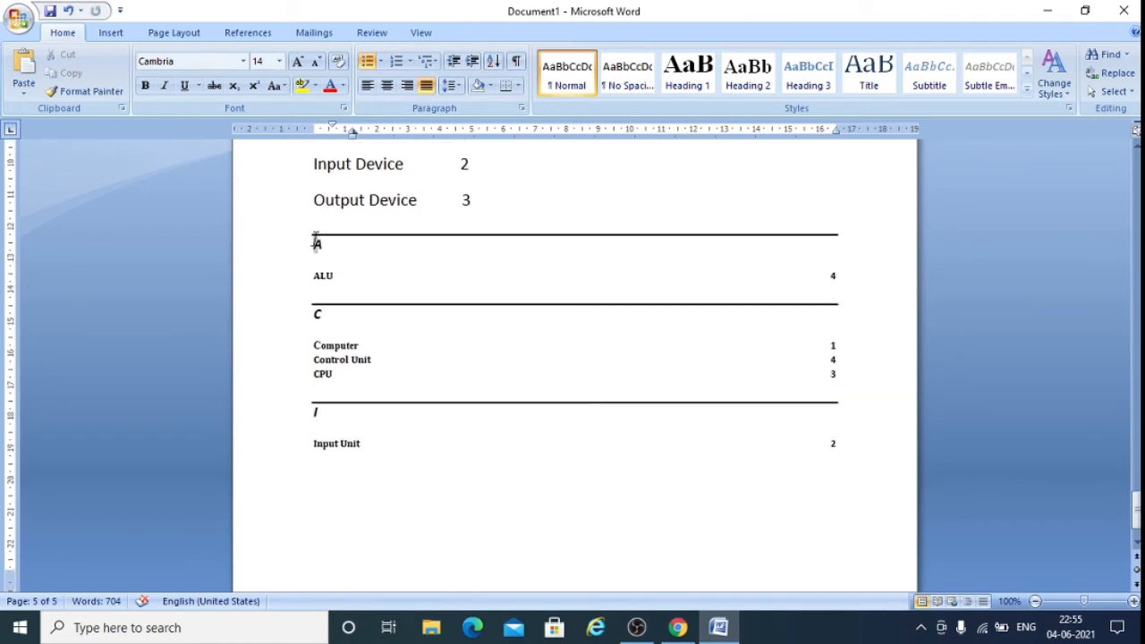
left_click_drag(316, 242, 795, 460)
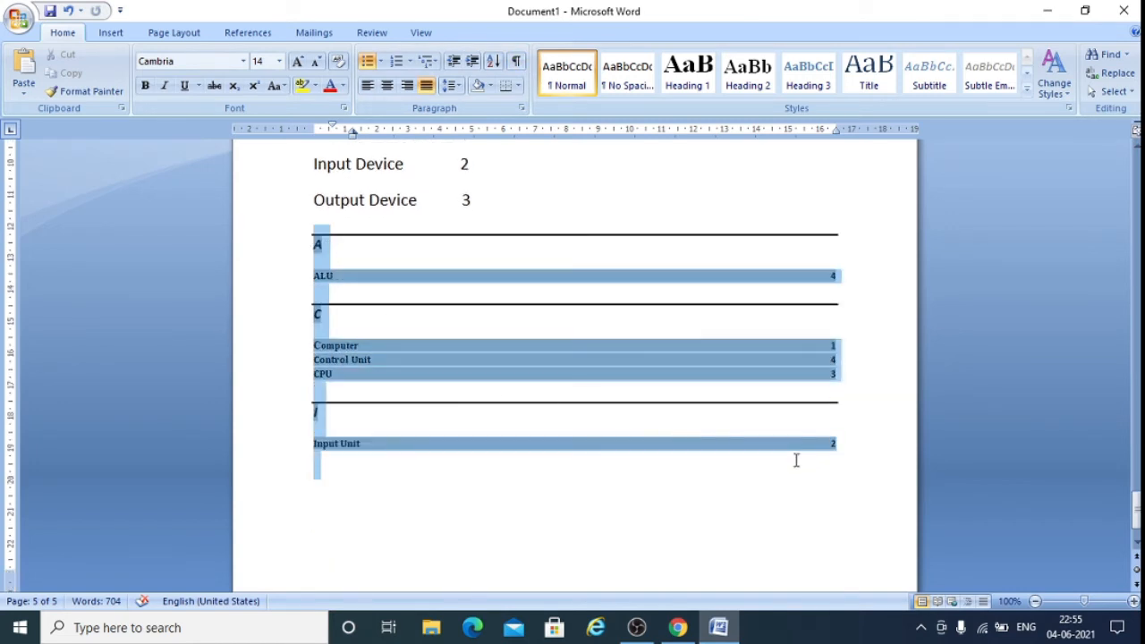
left_click(256, 33)
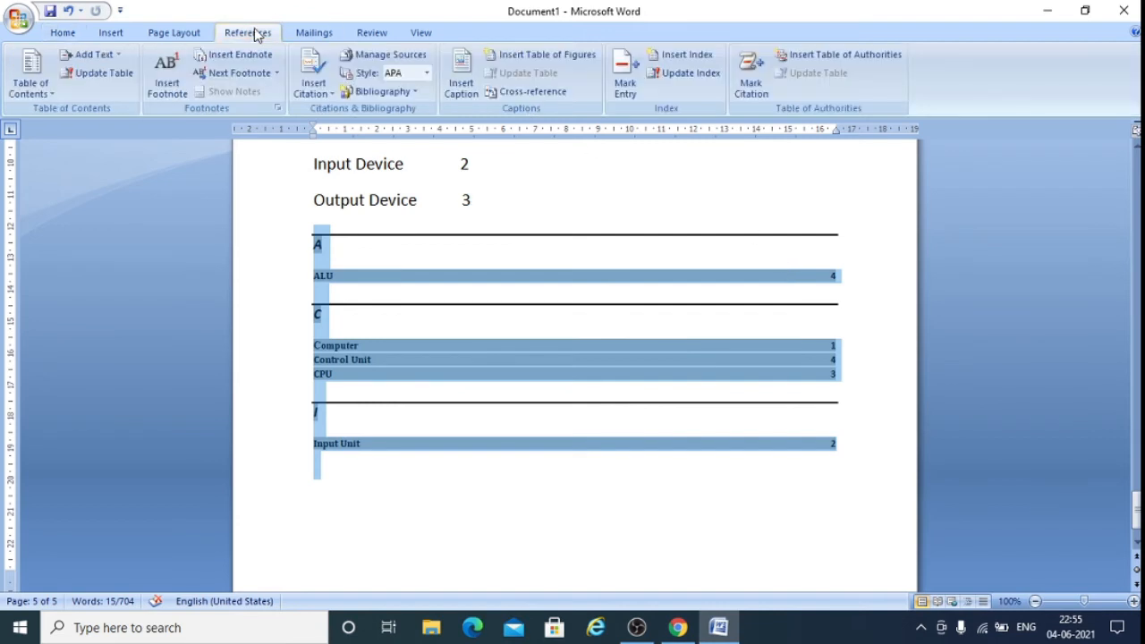
left_click(688, 77)
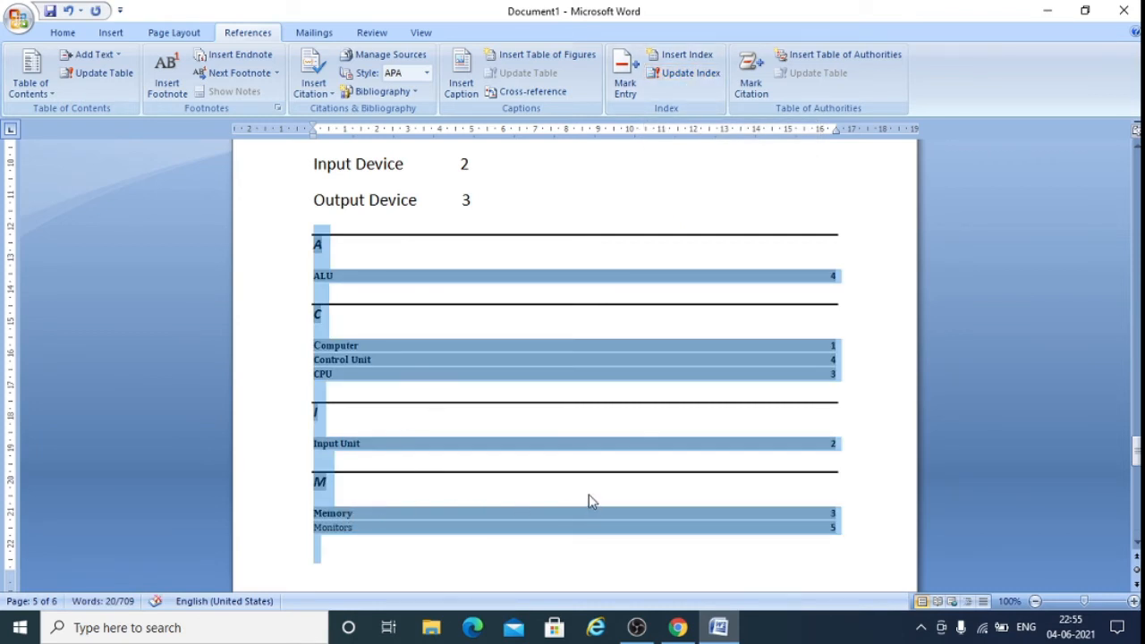
left_click(573, 559)
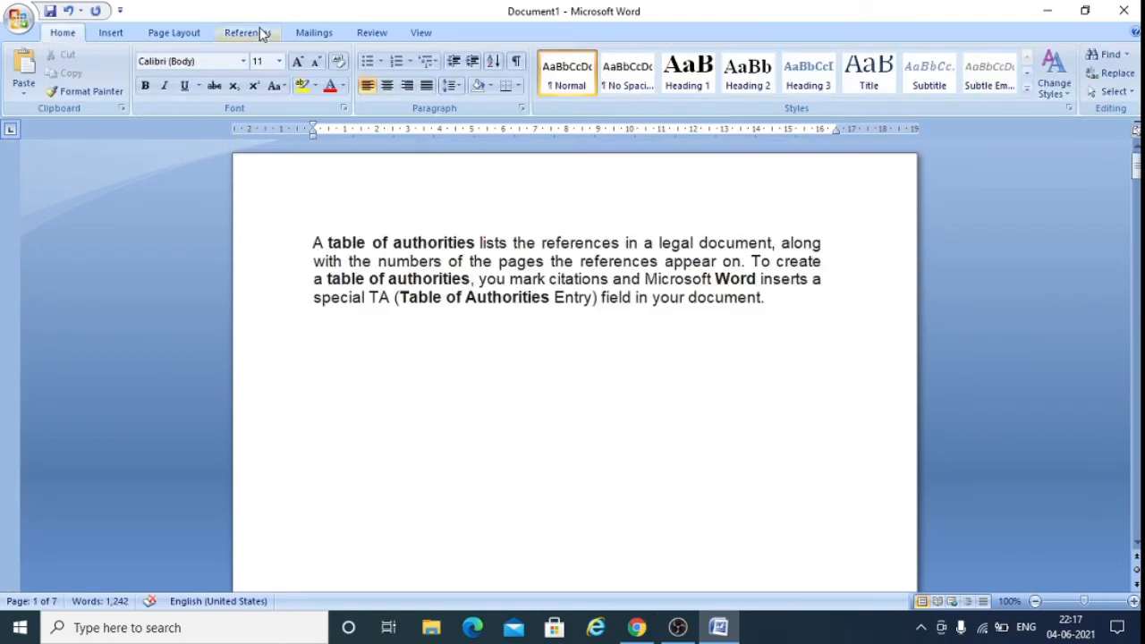
- Mark "CWP NO. 3708 of2019" in the page 2 court heading as a citation in the Cases category
left_click(258, 34)
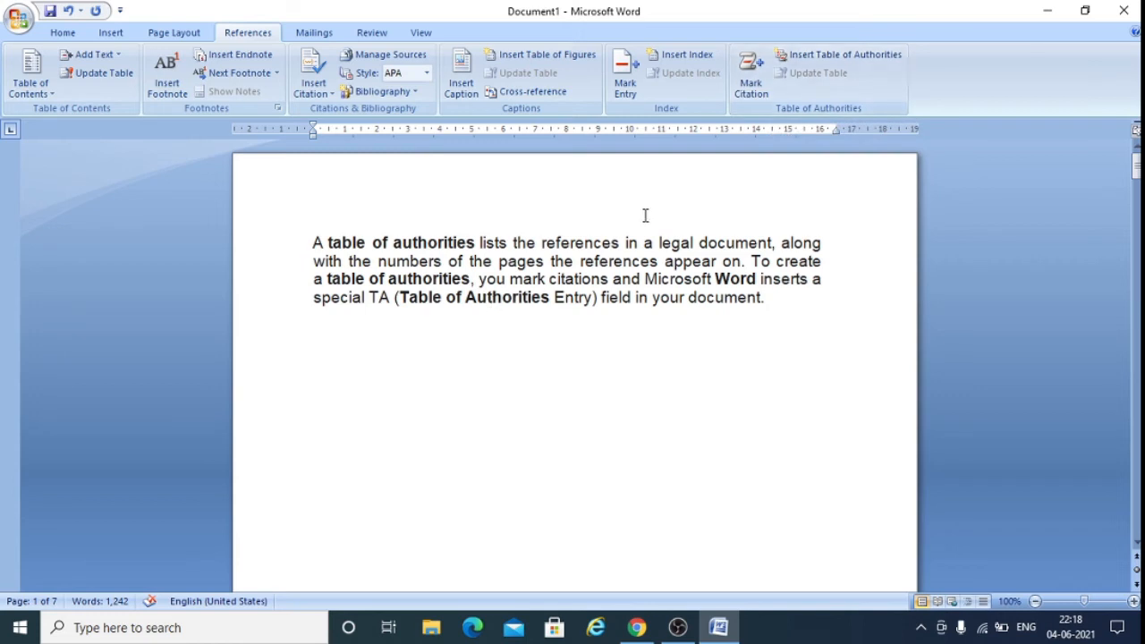
scroll(461, 282, "down", 2)
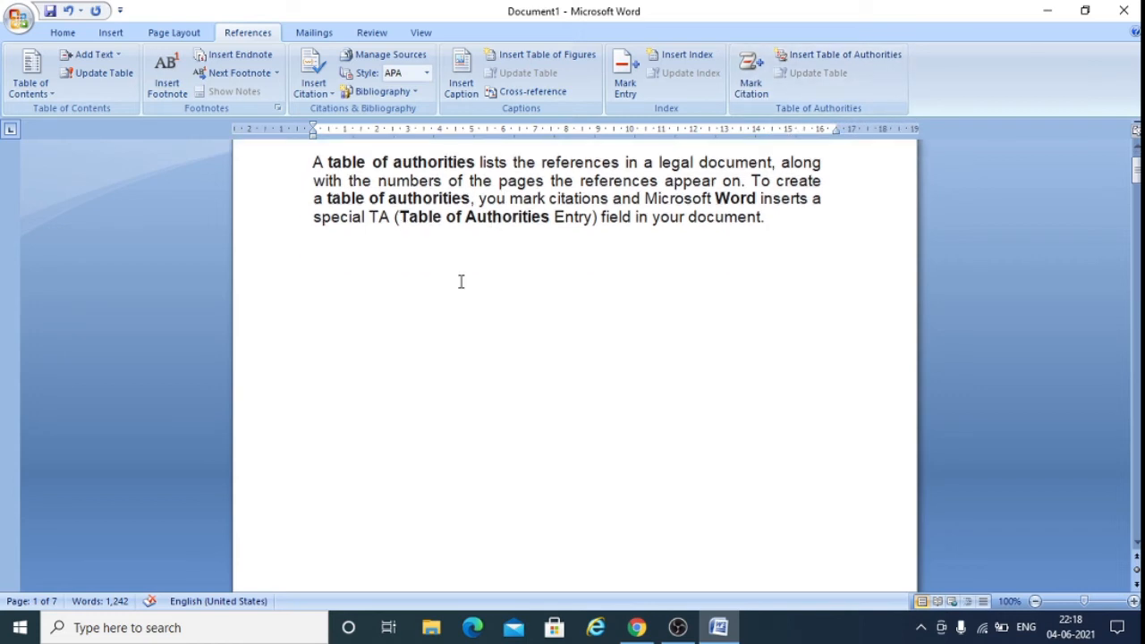
scroll(460, 282, "up", 2)
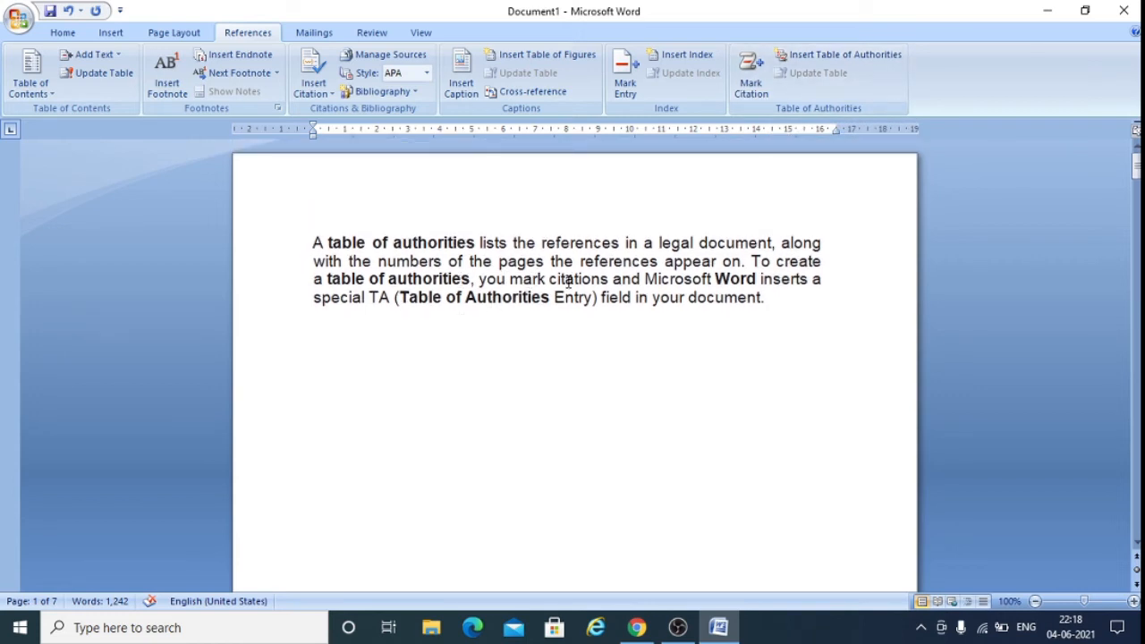
left_click(754, 73)
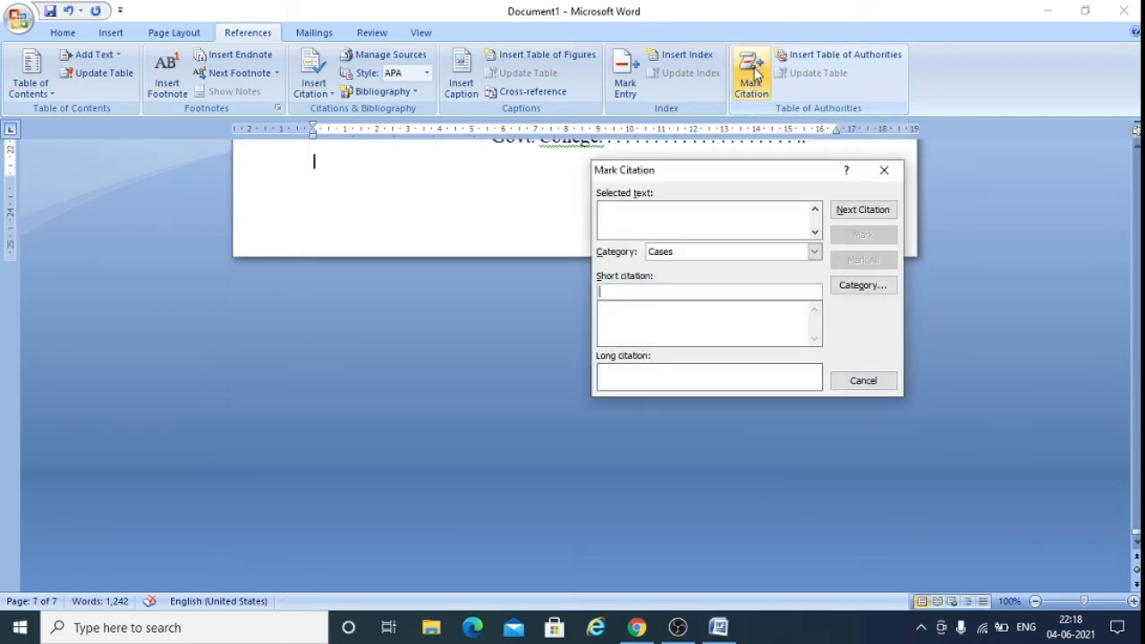
left_click_drag(813, 177, 1031, 179)
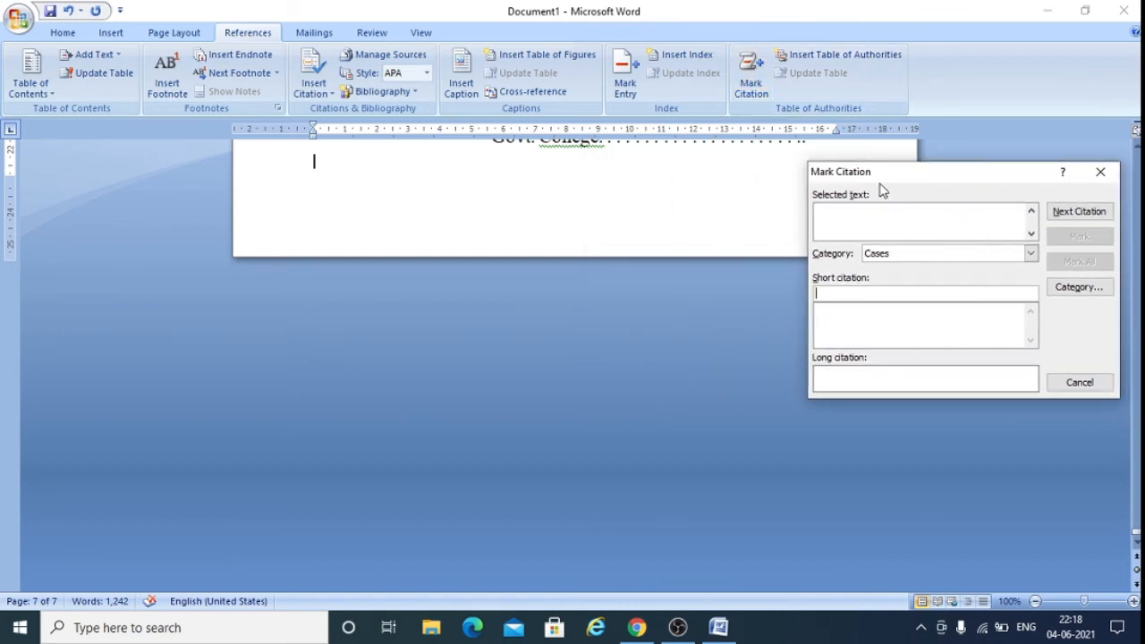
scroll(551, 186, "up", 10)
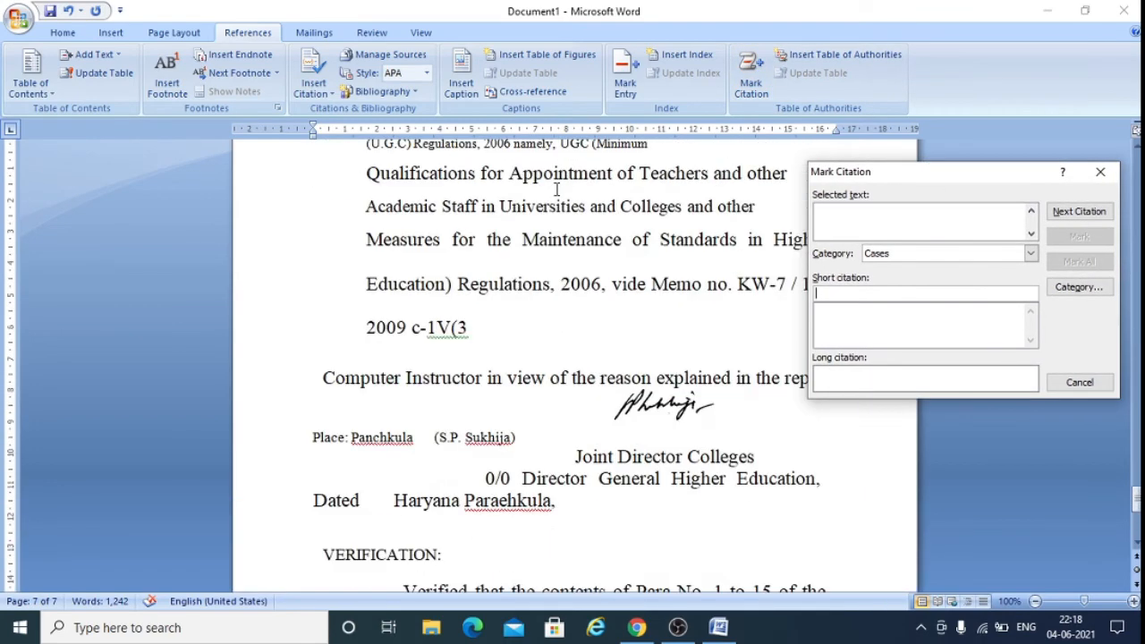
scroll(556, 189, "up", 15)
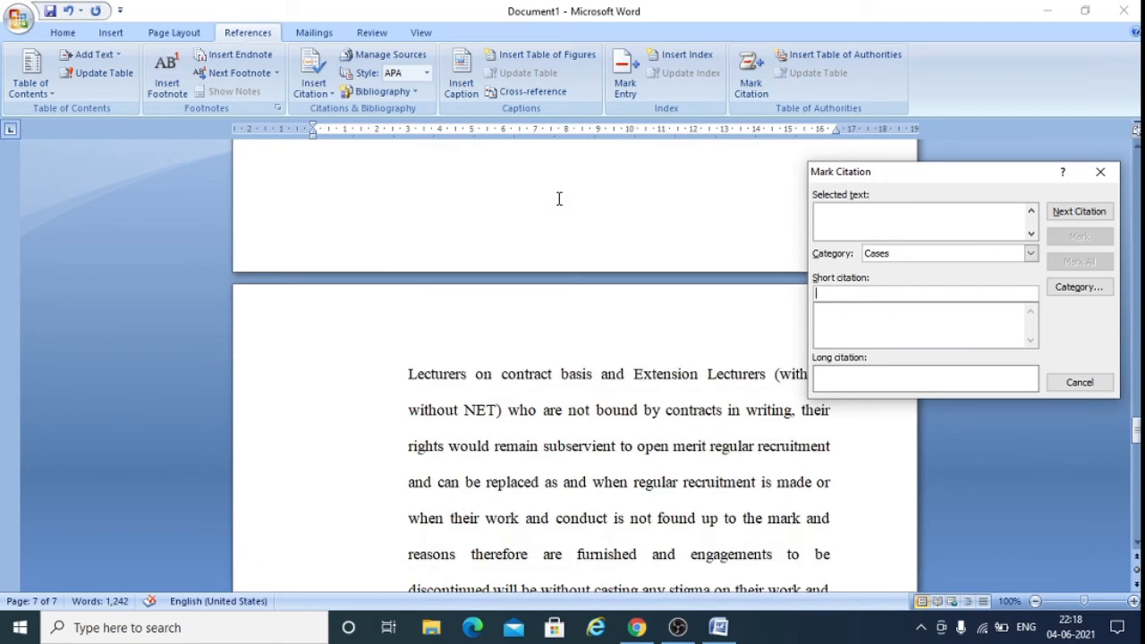
left_click_drag(1136, 430, 1136, 243)
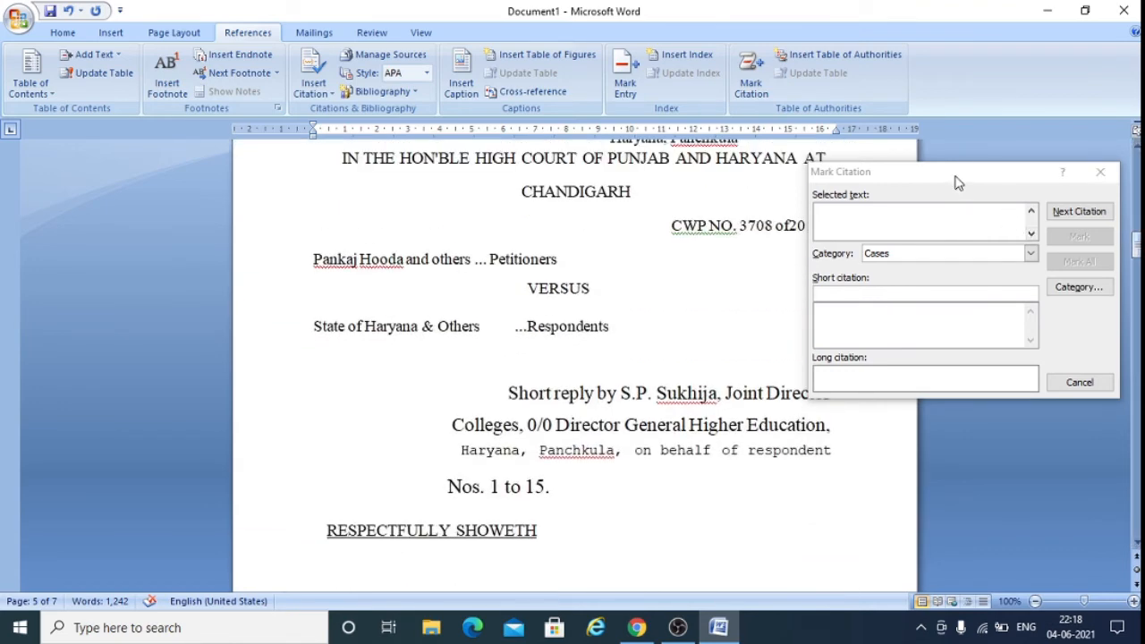
left_click_drag(958, 176, 1022, 159)
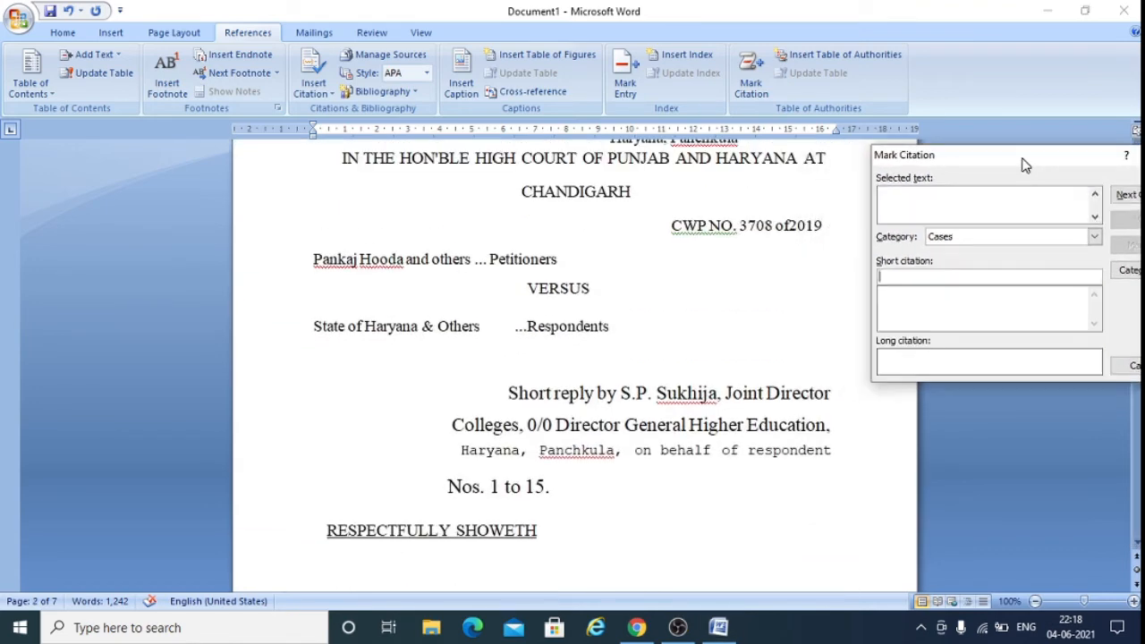
left_click(676, 225)
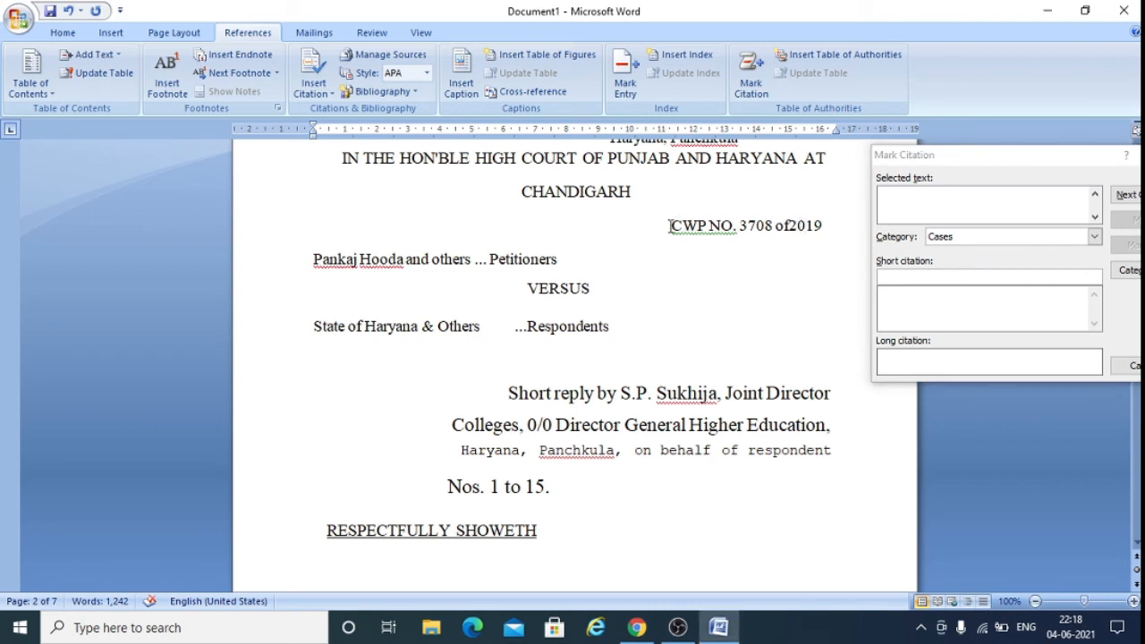
left_click_drag(671, 225, 808, 224)
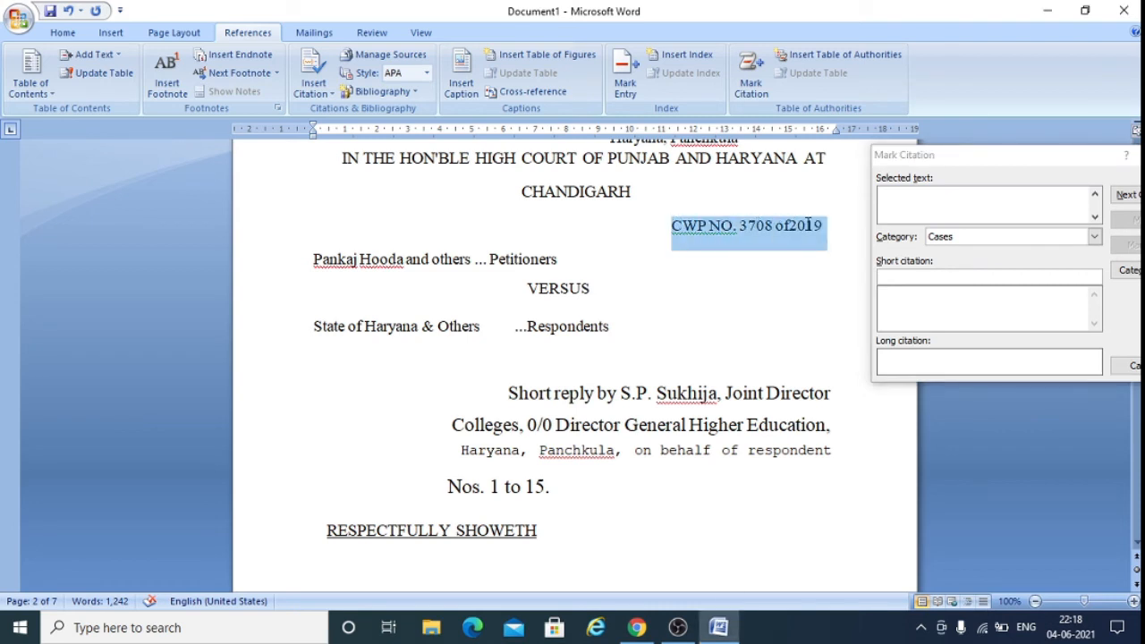
left_click(996, 199)
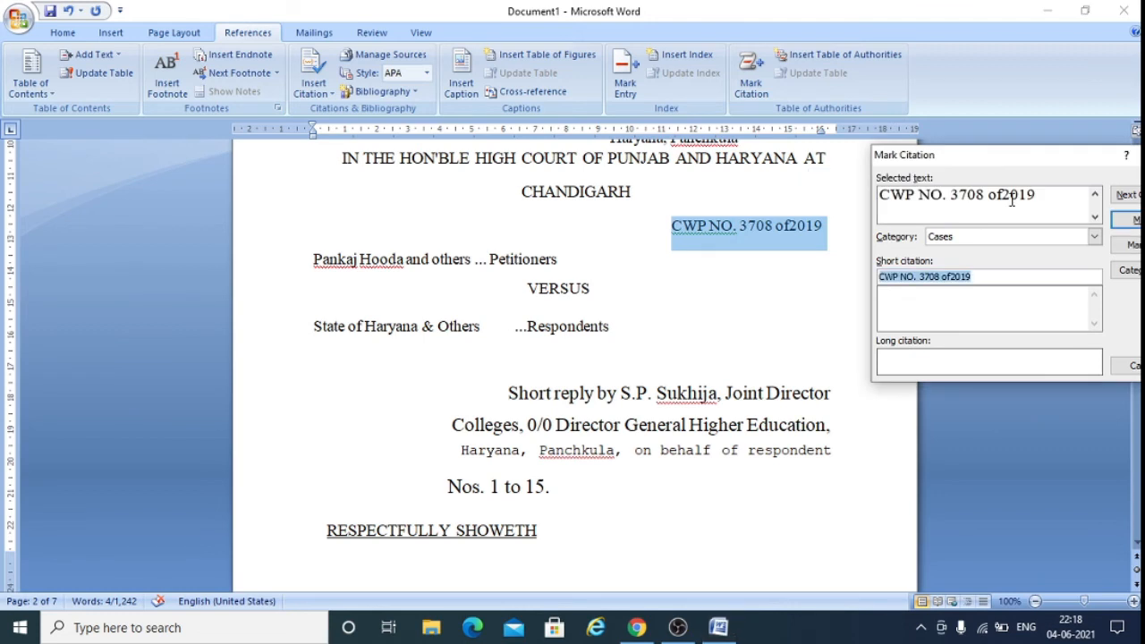
left_click(1095, 237)
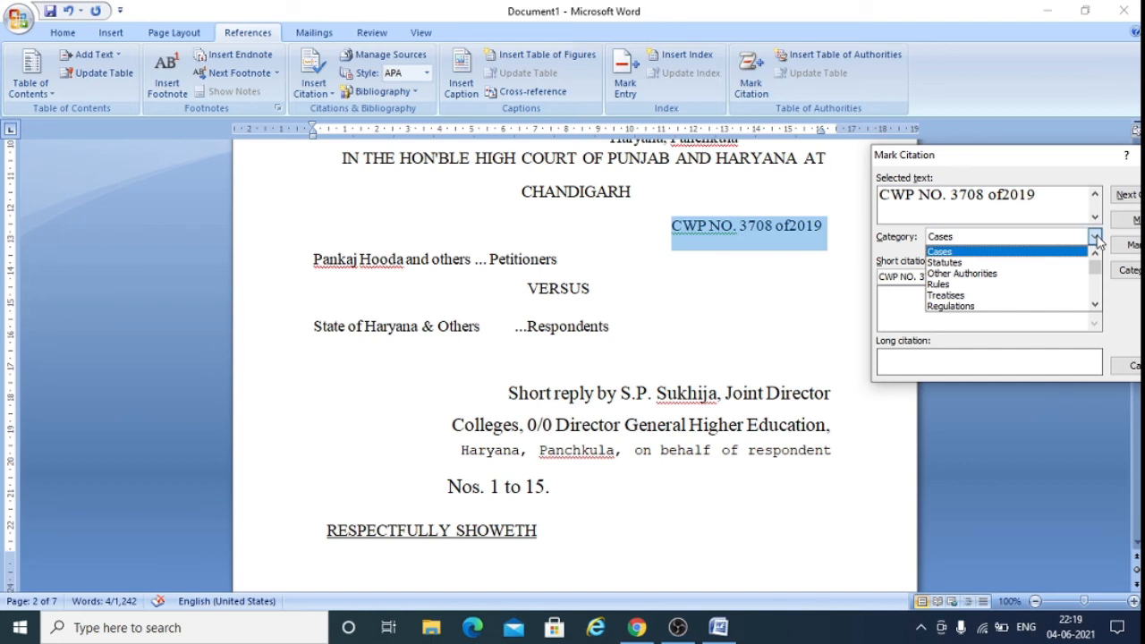
left_click(1096, 238)
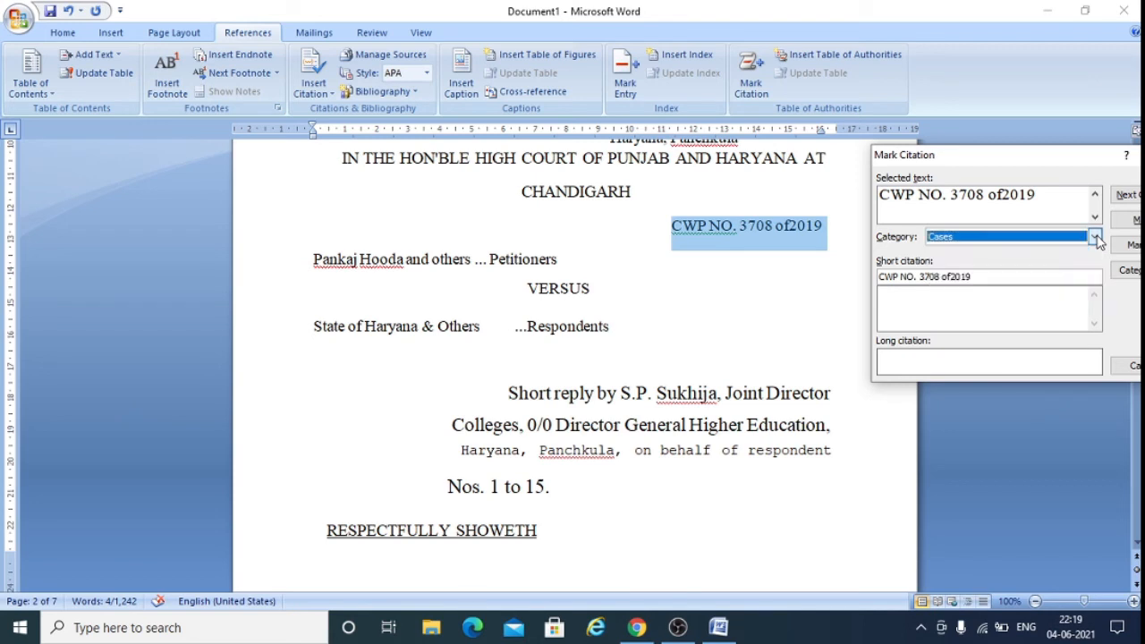
left_click_drag(1074, 154, 988, 150)
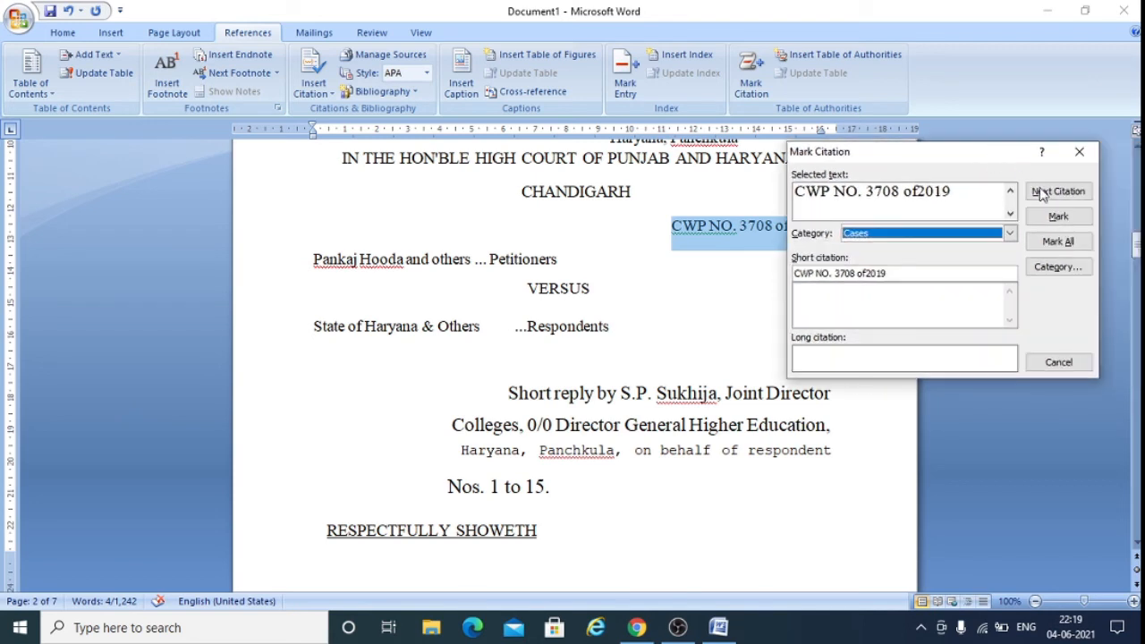
left_click(1073, 221)
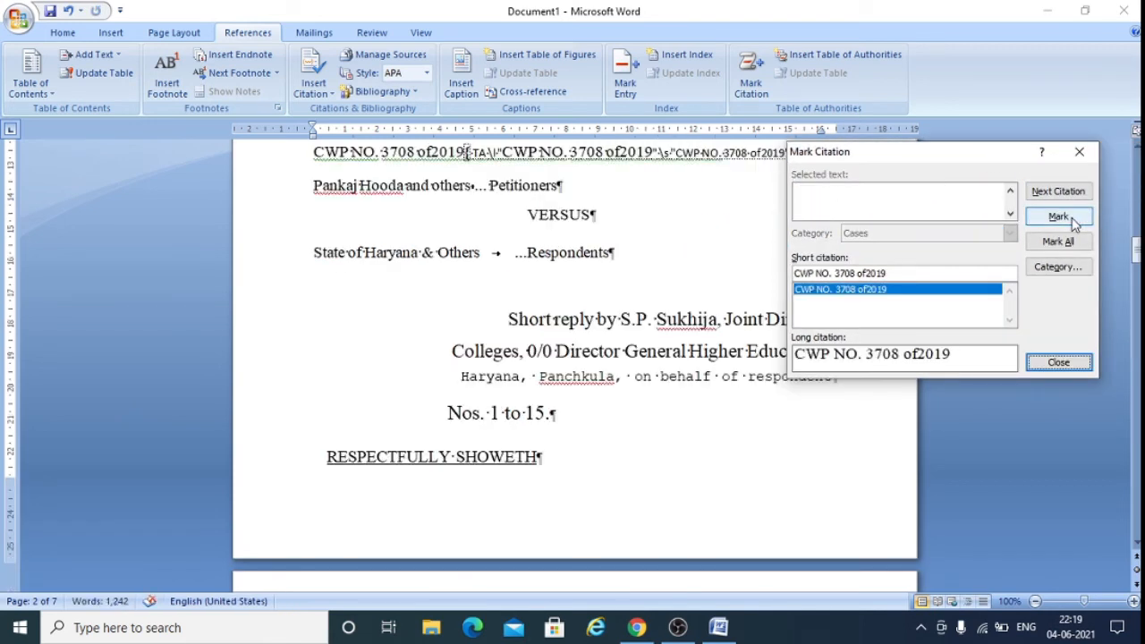
left_click(1055, 362)
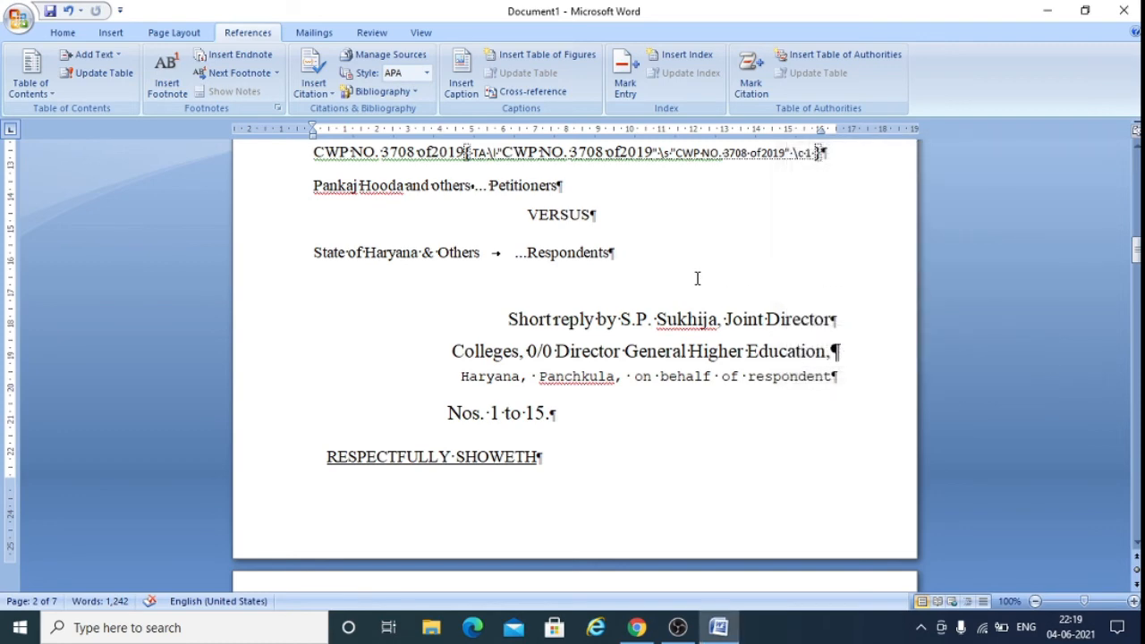
- Look through pages 2 to 4 of the court reply for the next case reference to cite
scroll(695, 276, "down", 1)
scroll(680, 279, "down", 8)
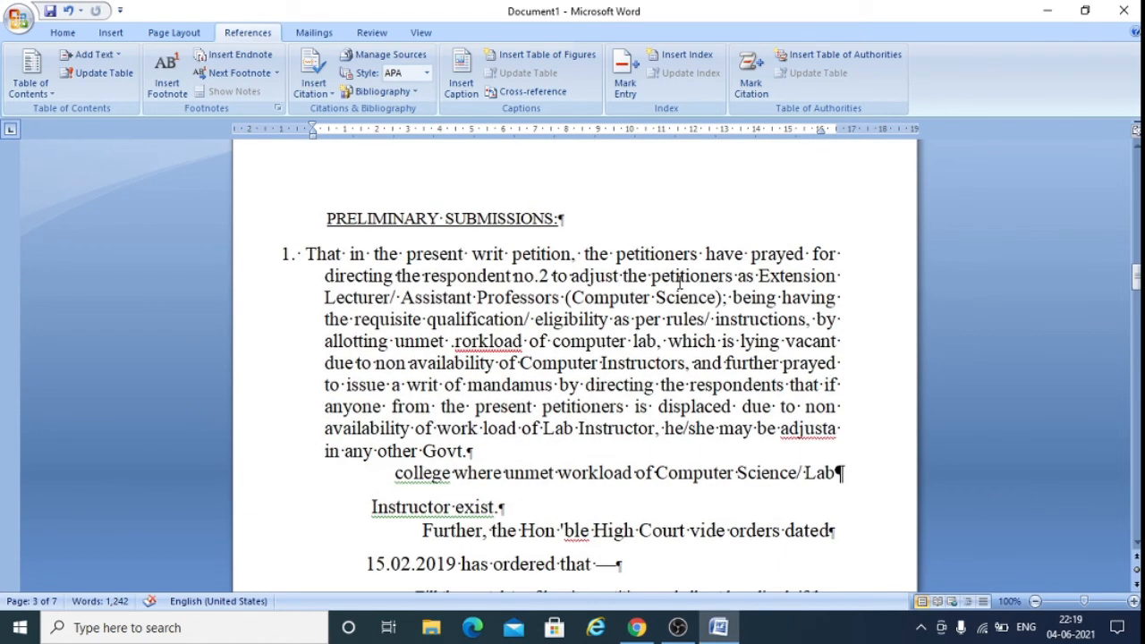
scroll(680, 280, "down", 5)
scroll(680, 283, "down", 3)
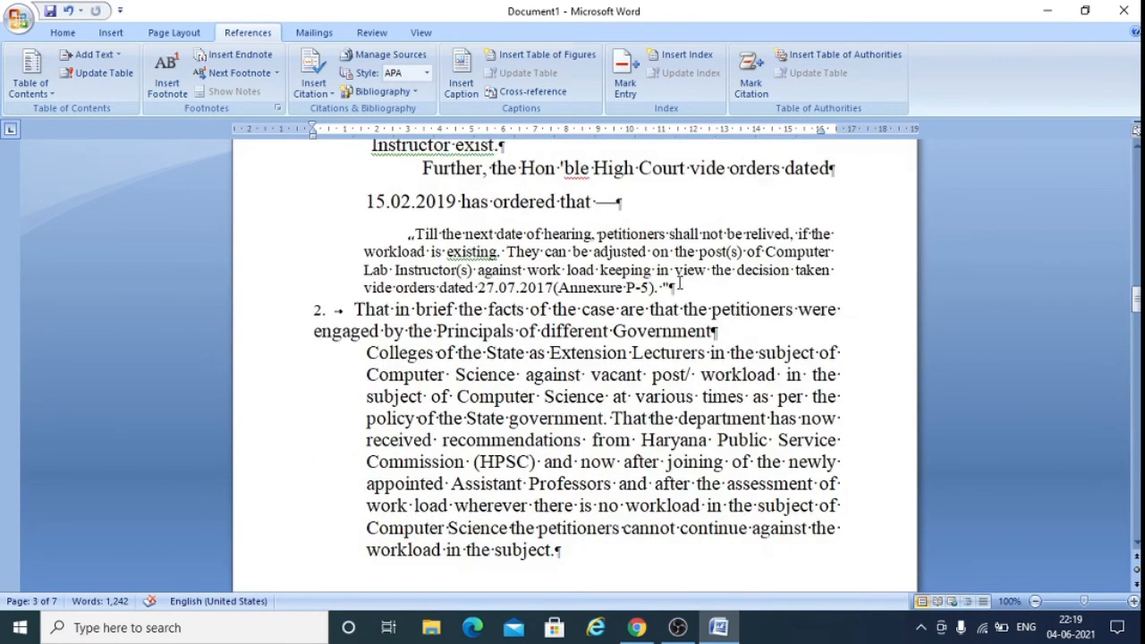
scroll(680, 283, "down", 8)
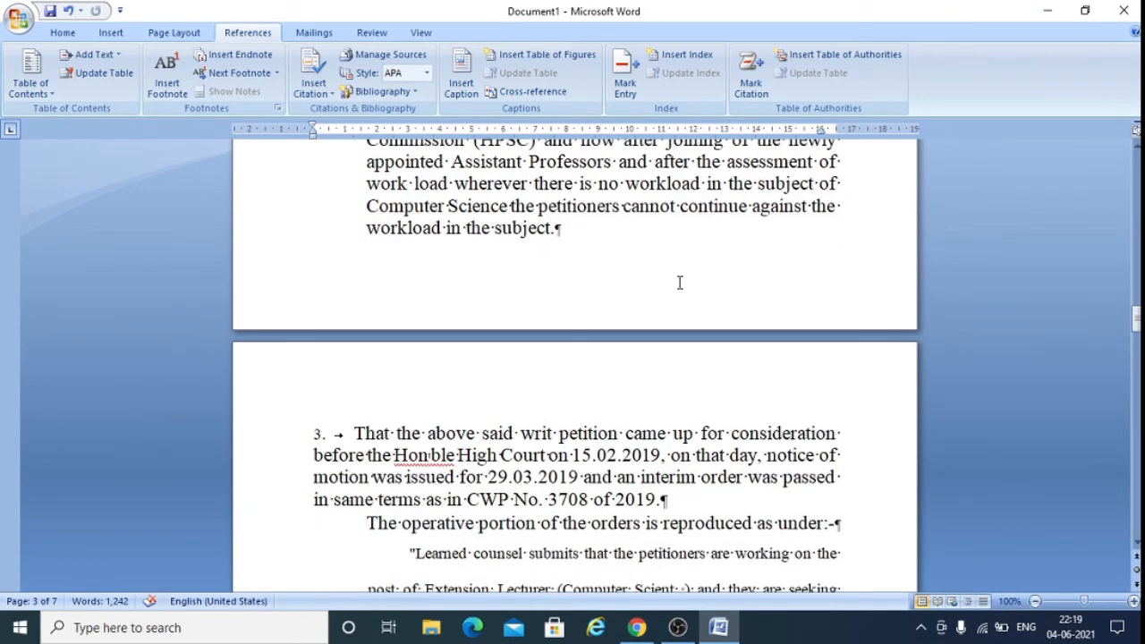
scroll(680, 282, "down", 6)
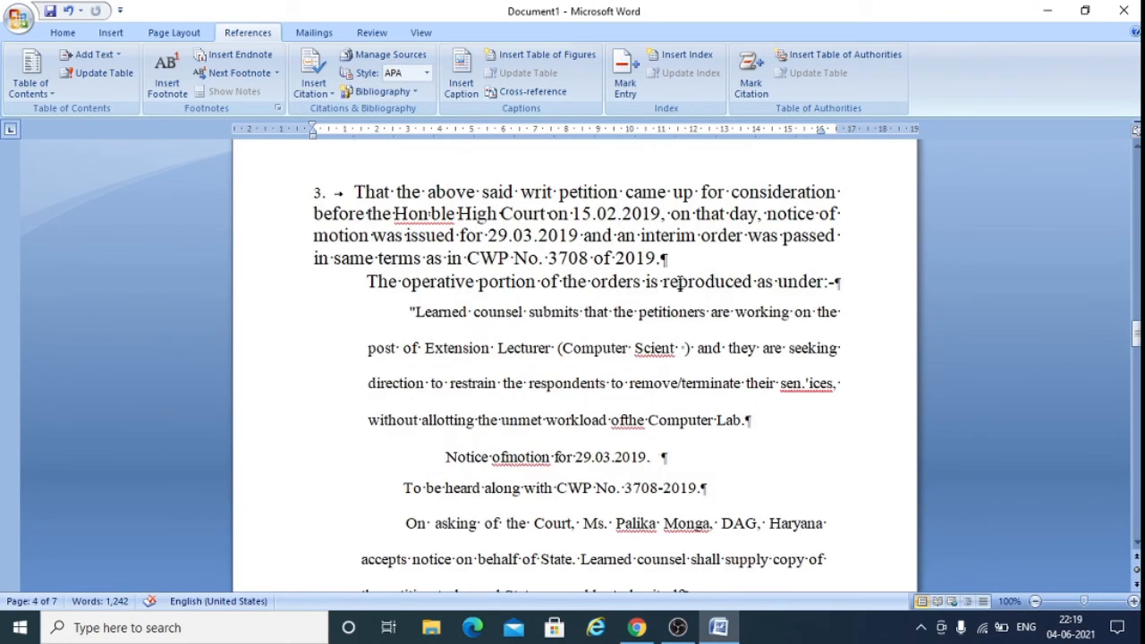
scroll(680, 283, "down", 10)
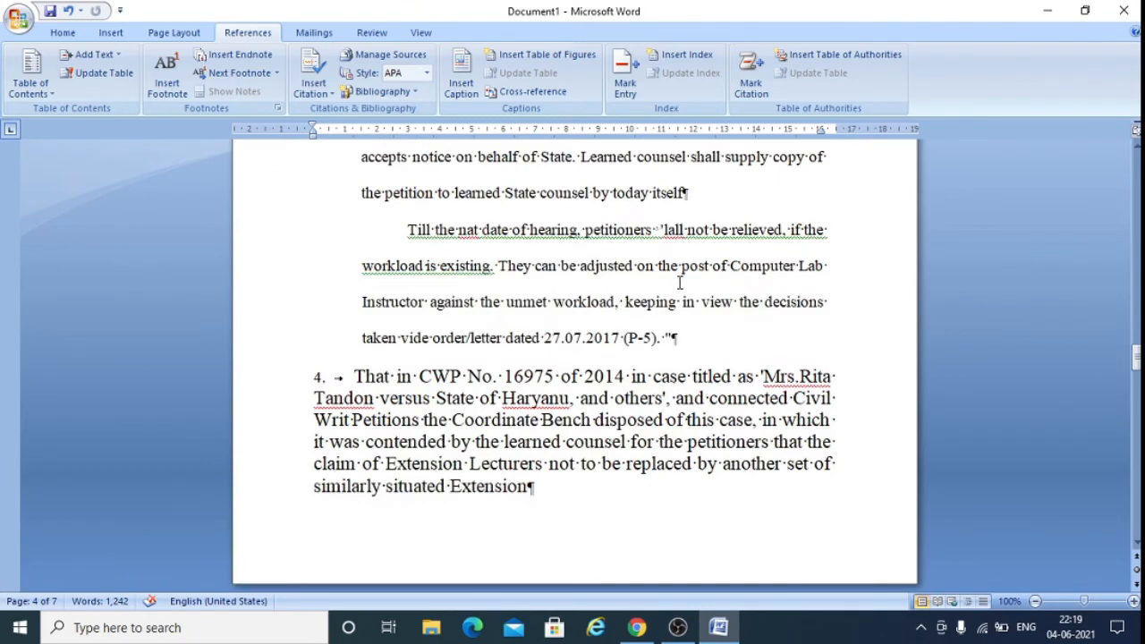
scroll(680, 283, "down", 1)
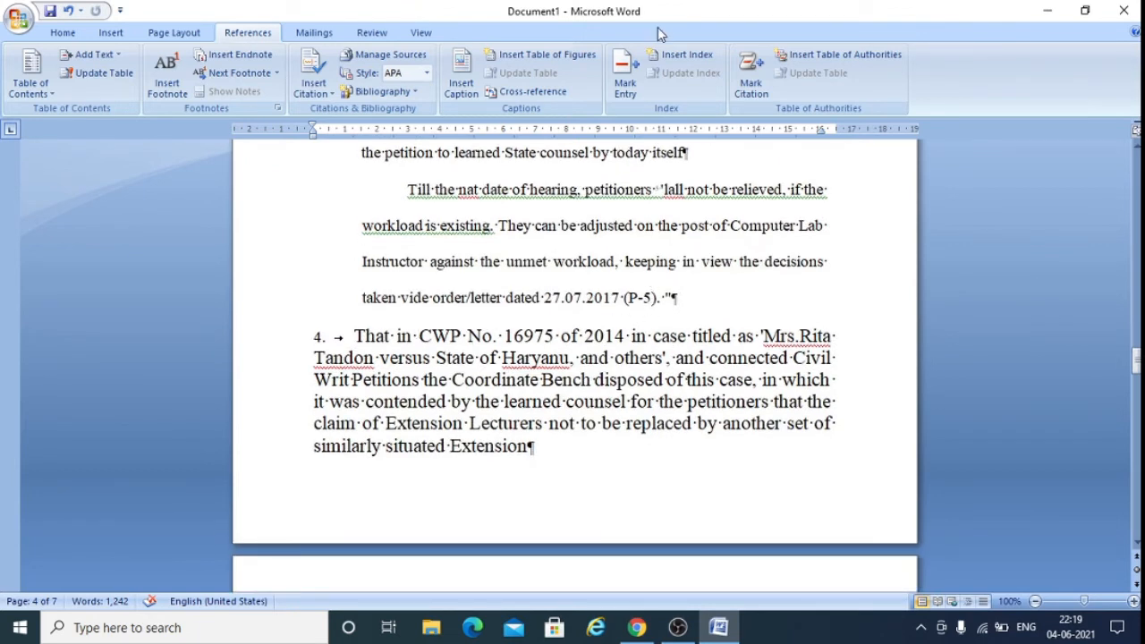
- Mark "CWP No. 16975 of 2014" in paragraph 4 of the reply as a citation in the Cases category
left_click(762, 70)
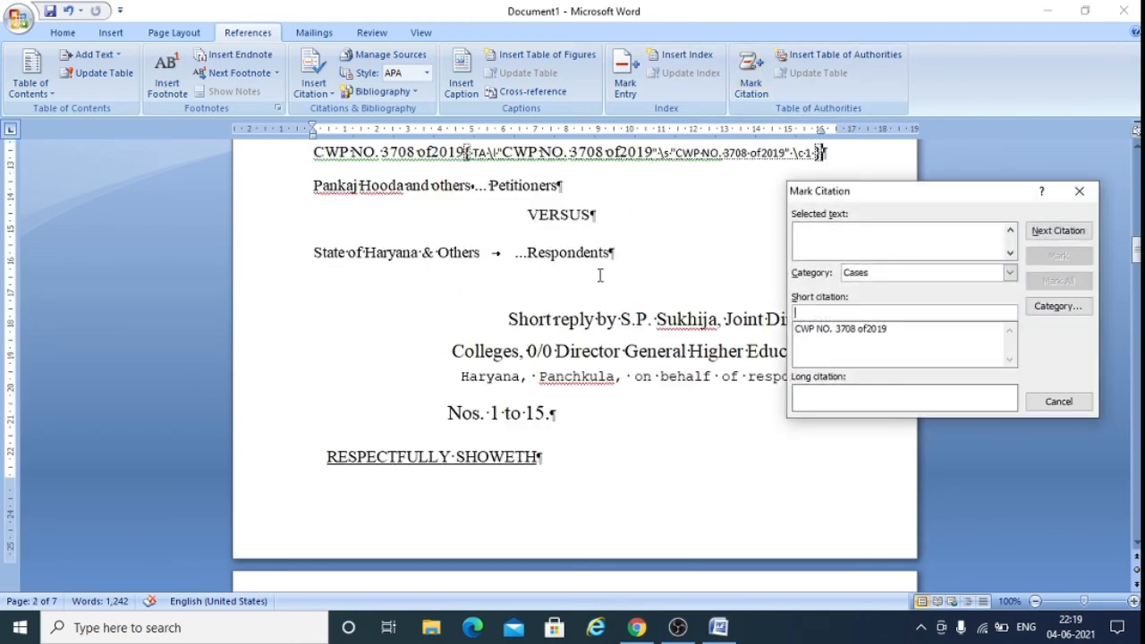
scroll(599, 275, "down", 15)
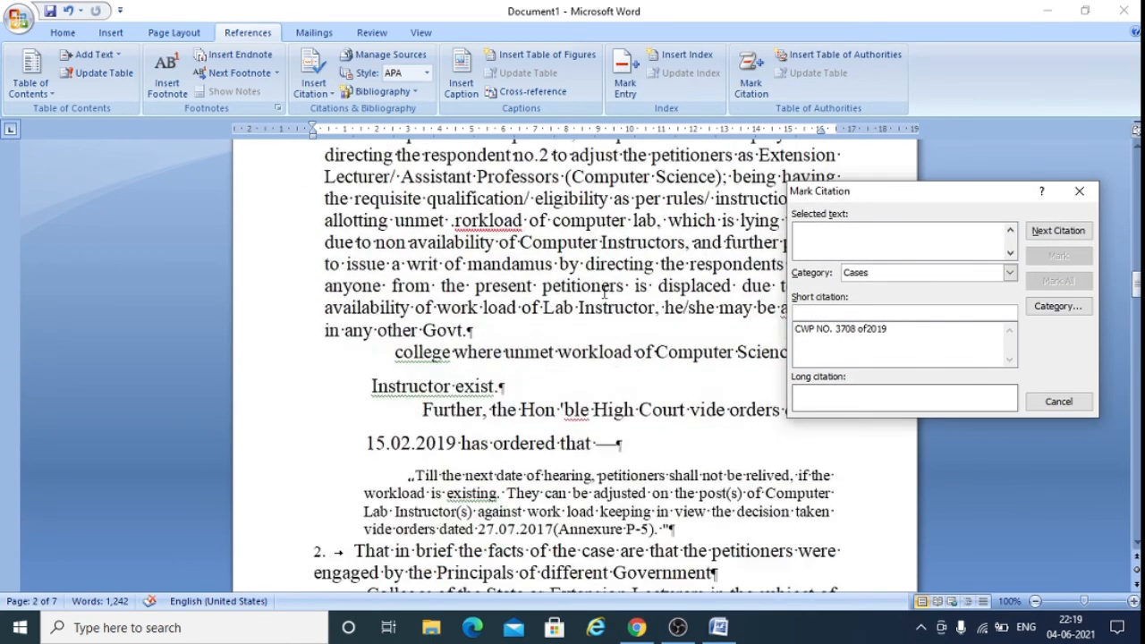
scroll(604, 298, "down", 10)
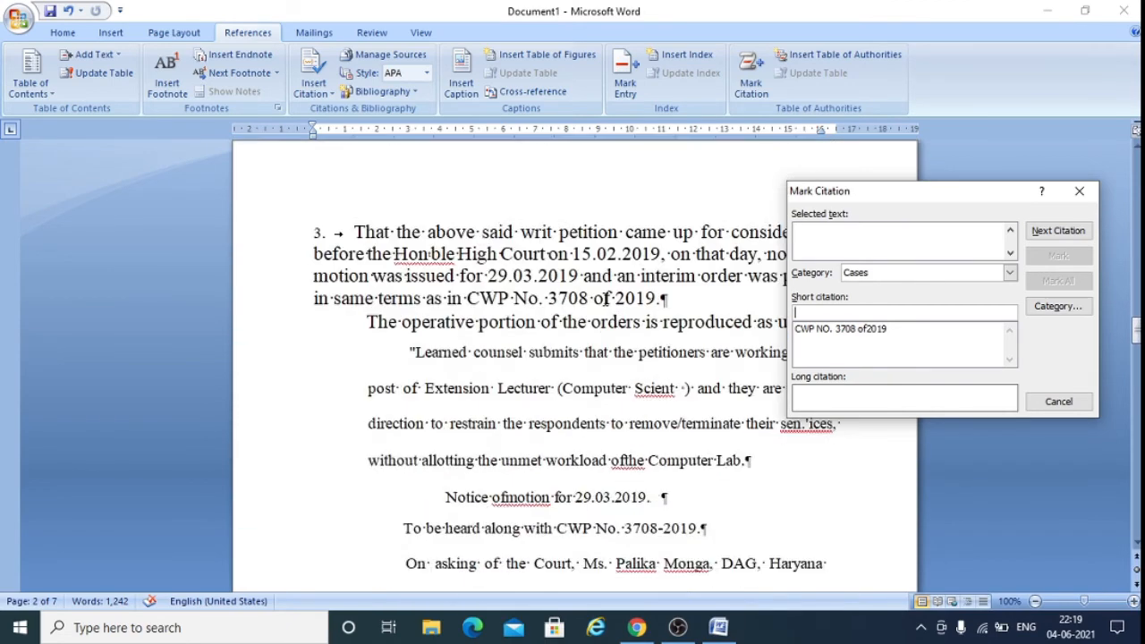
scroll(604, 300, "down", 5)
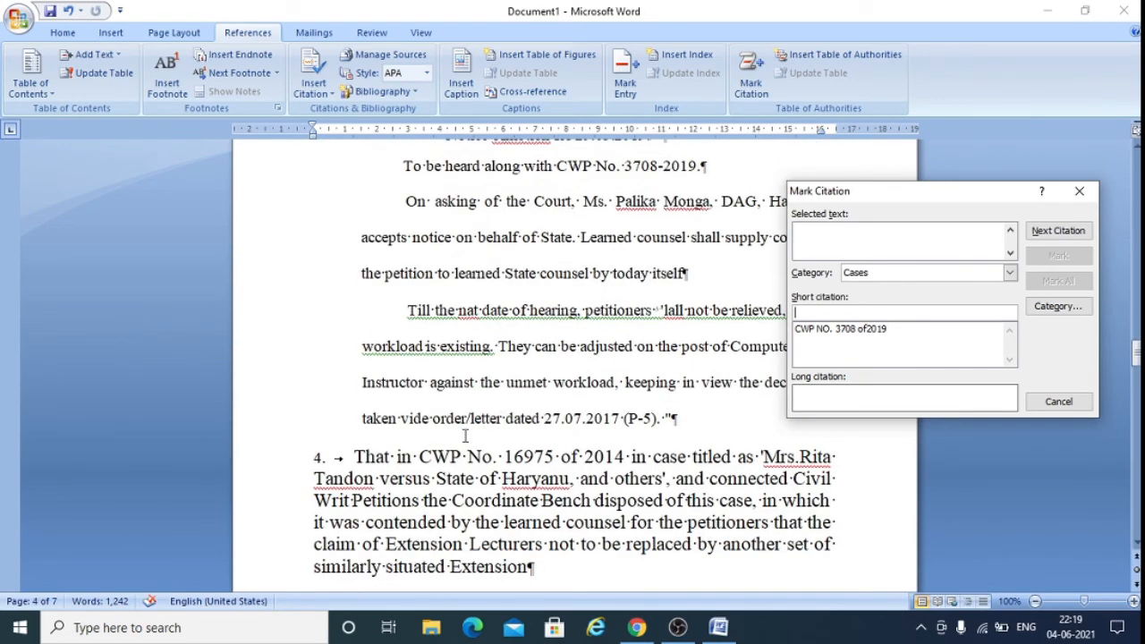
left_click(421, 458)
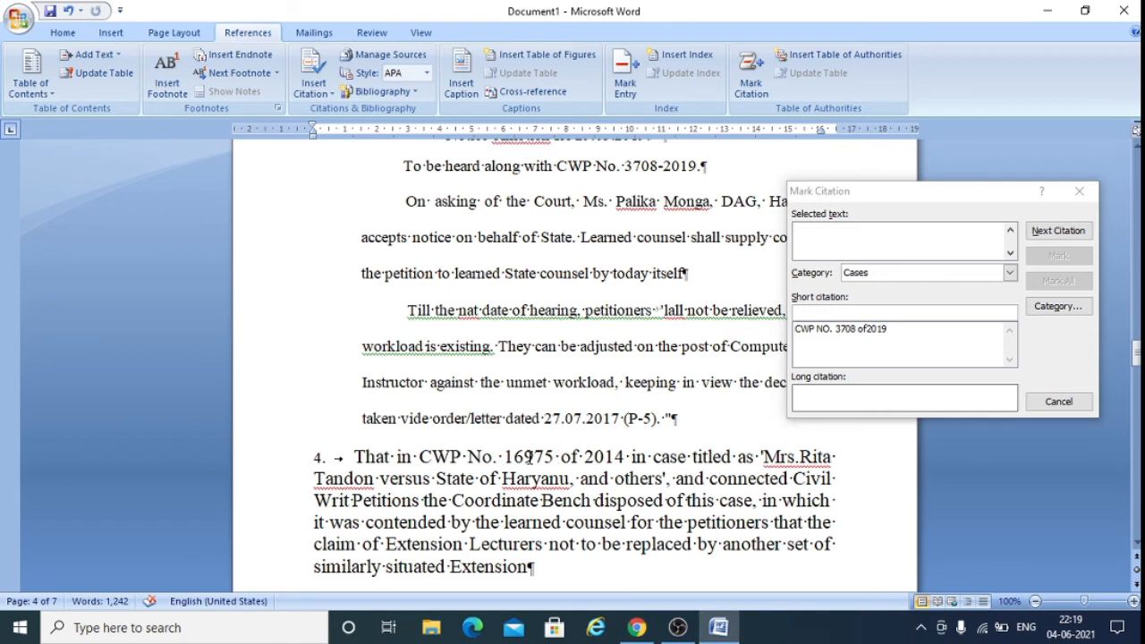
left_click_drag(422, 457, 631, 458)
left_click(819, 247)
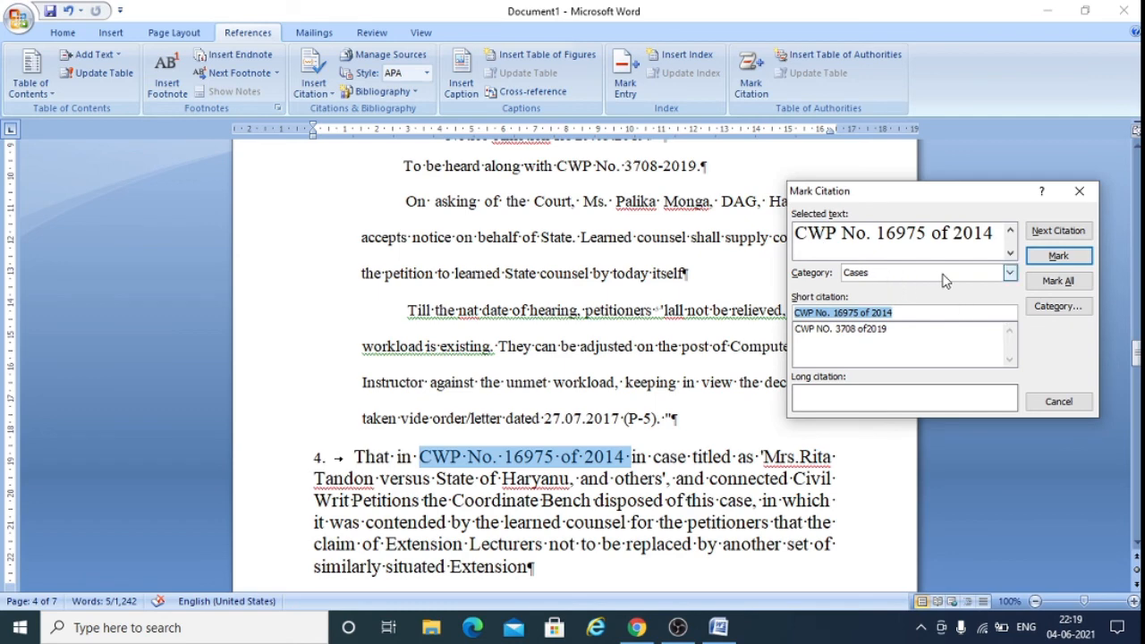
left_click(1058, 256)
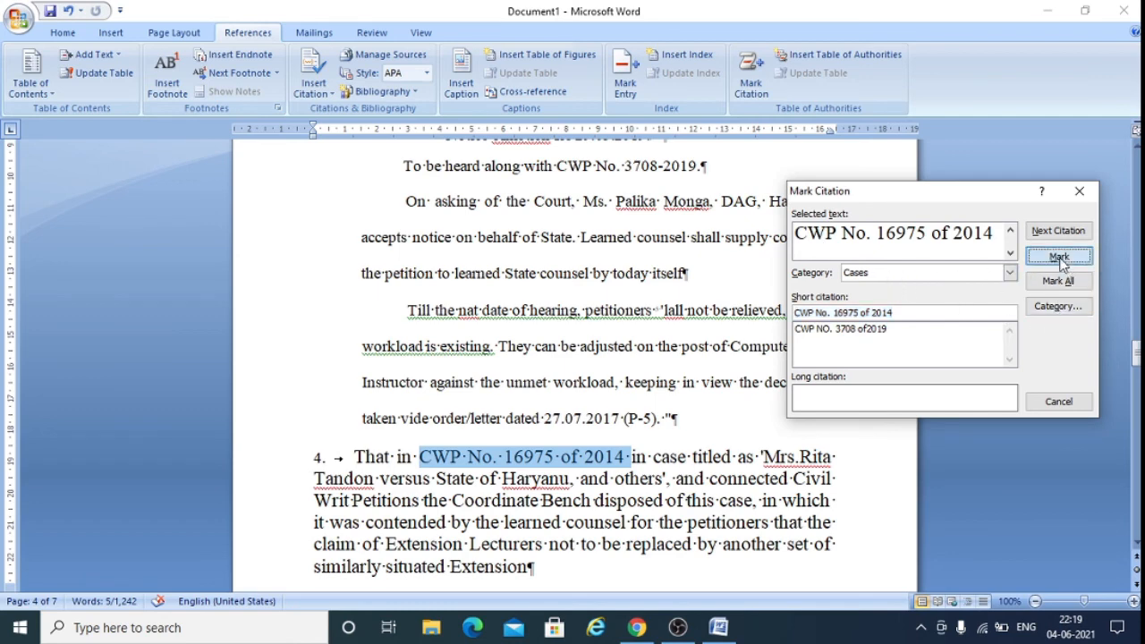
- Mark all occurrences of "UGC regulations", selected in paragraph 6, as citations in the Regulations category
scroll(688, 343, "down", 9)
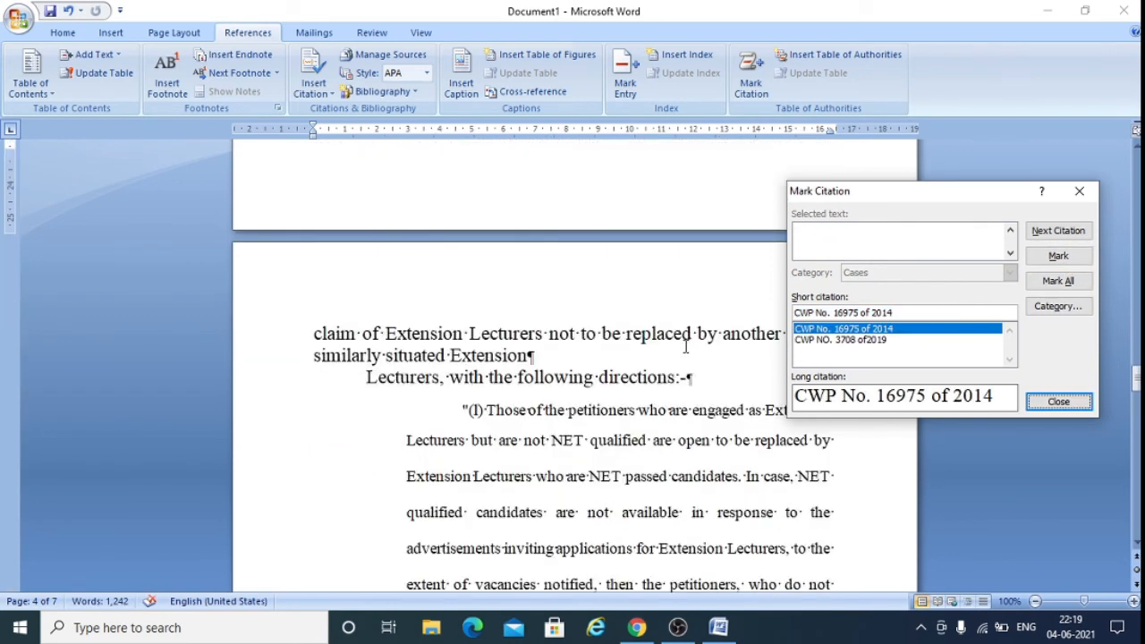
scroll(680, 354, "down", 6)
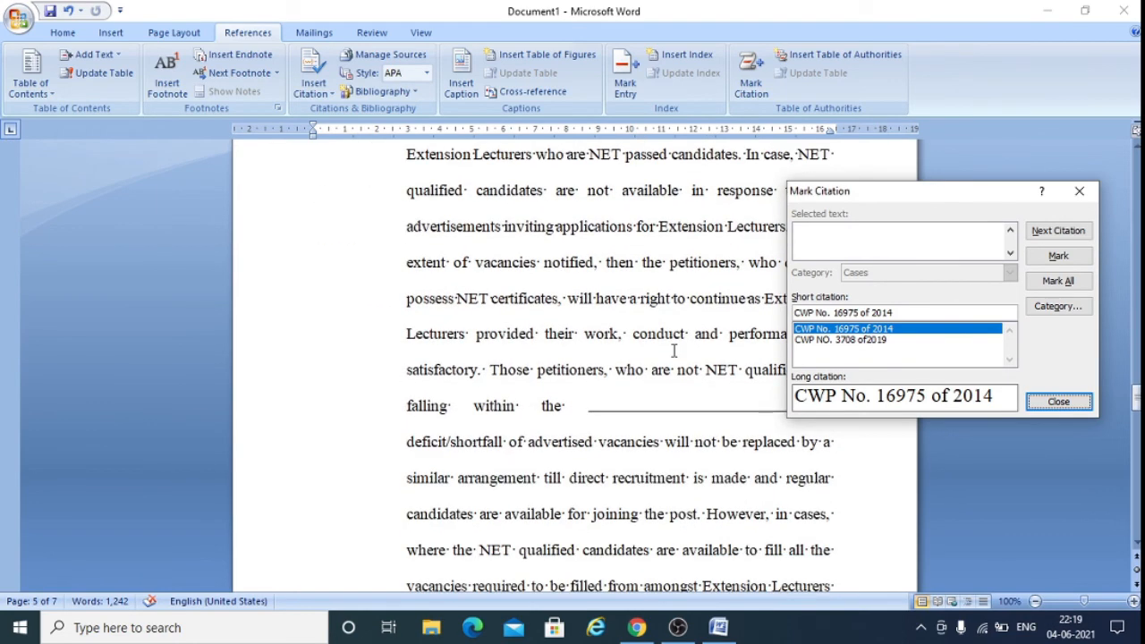
scroll(674, 338, "down", 12)
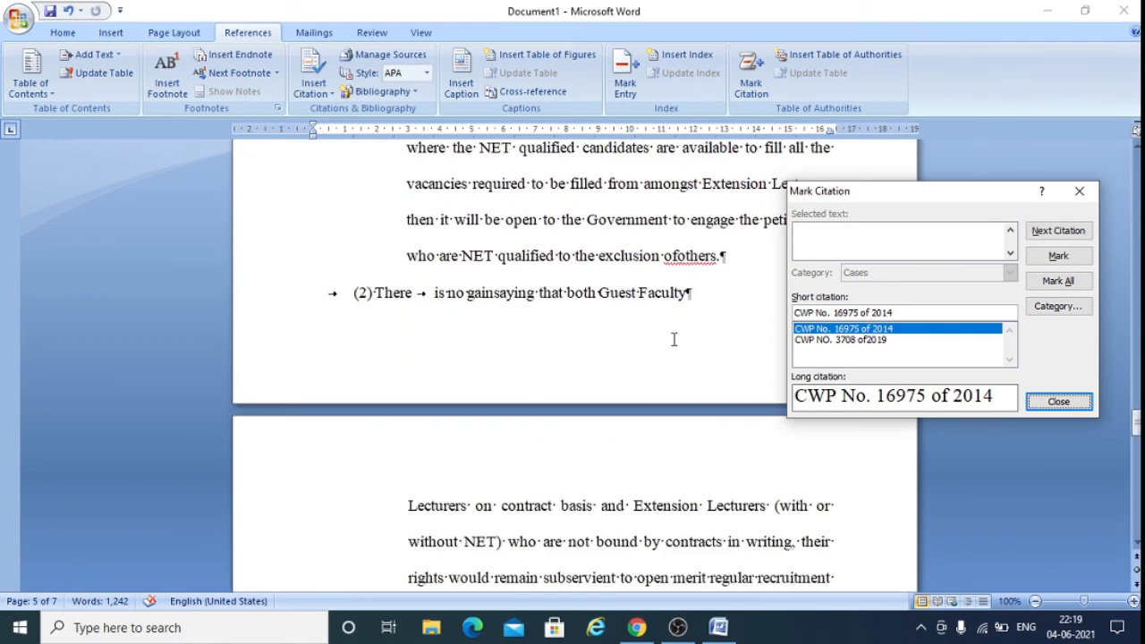
scroll(674, 338, "down", 2)
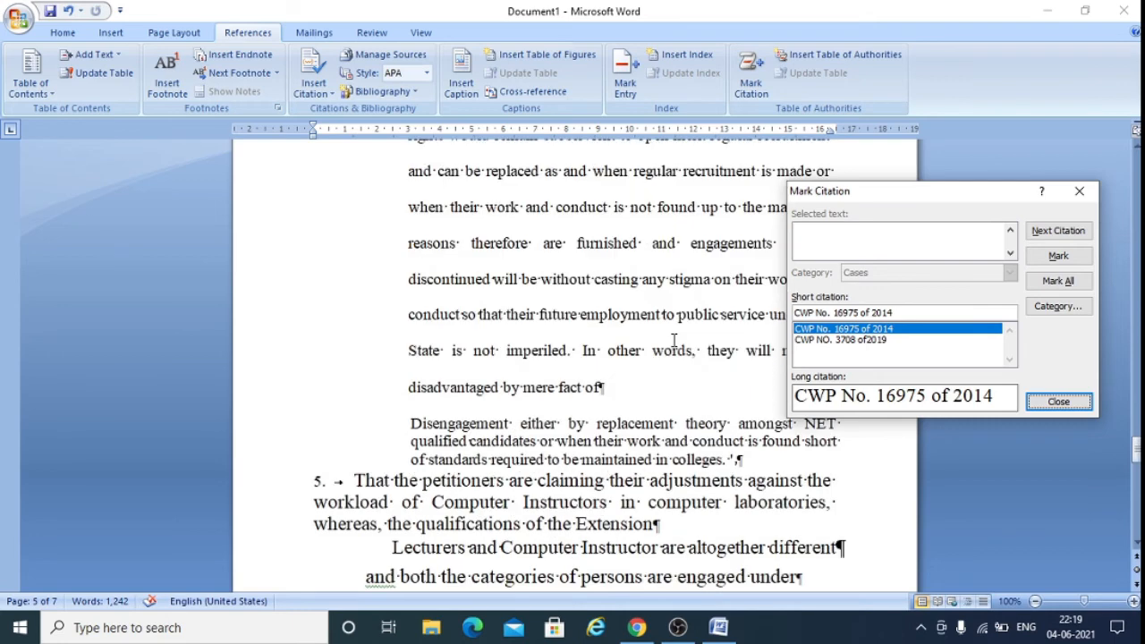
scroll(674, 343, "down", 3)
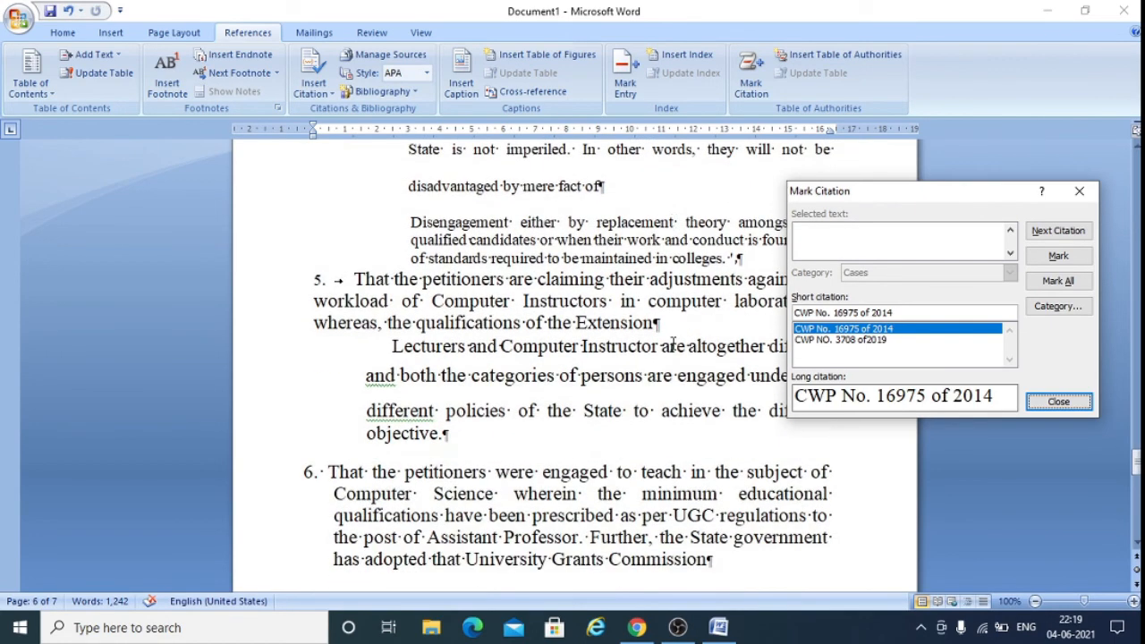
scroll(674, 345, "down", 1)
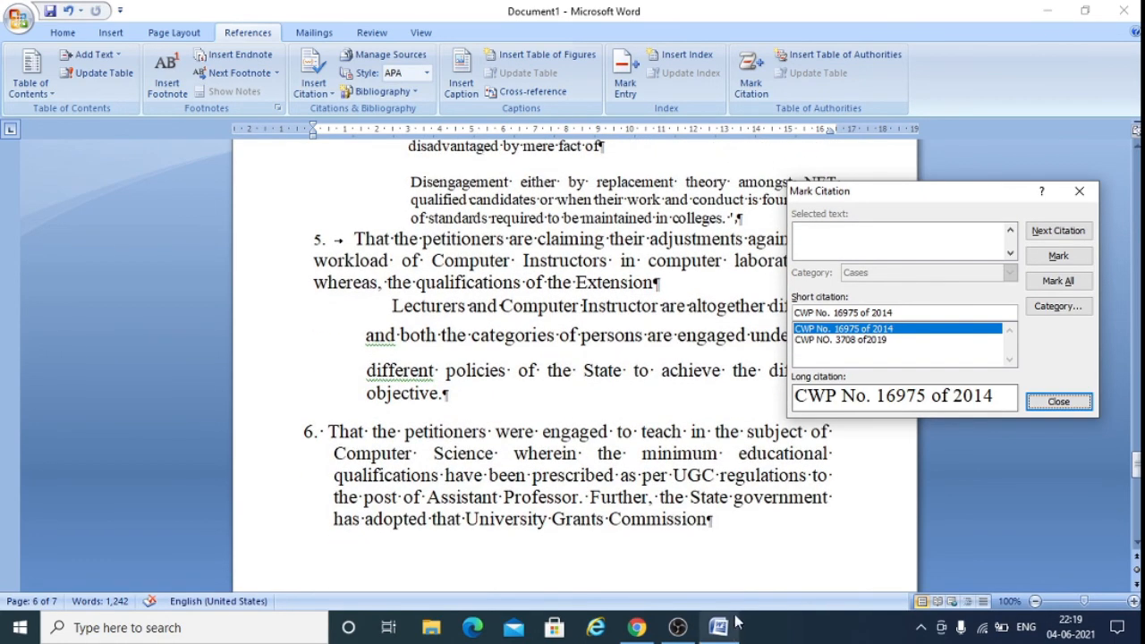
scroll(657, 522, "down", 1)
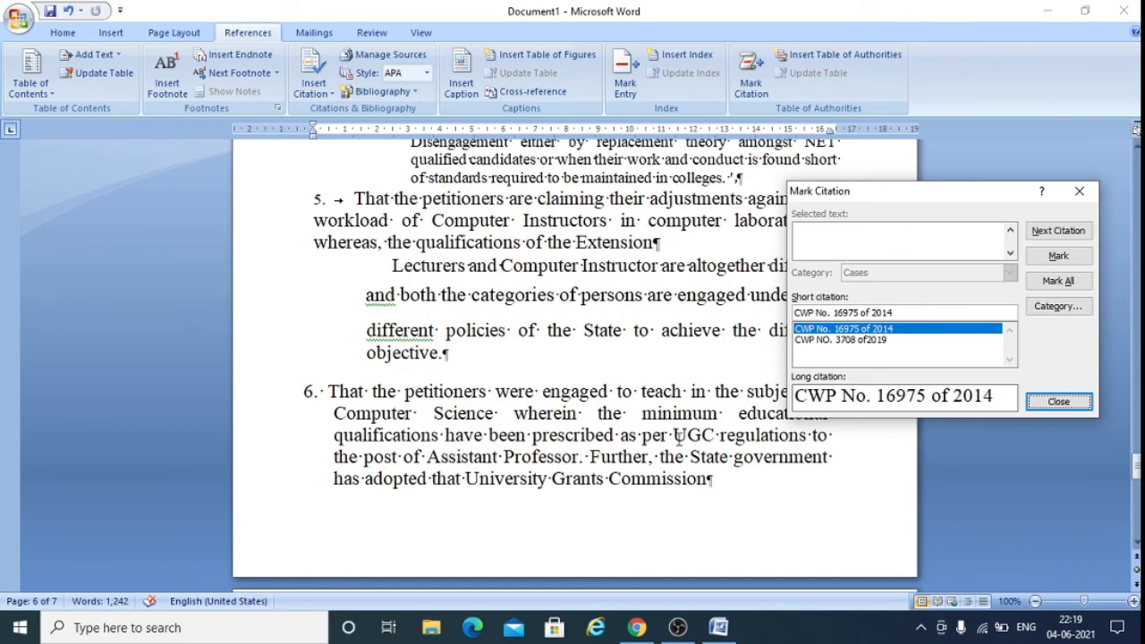
left_click(678, 434)
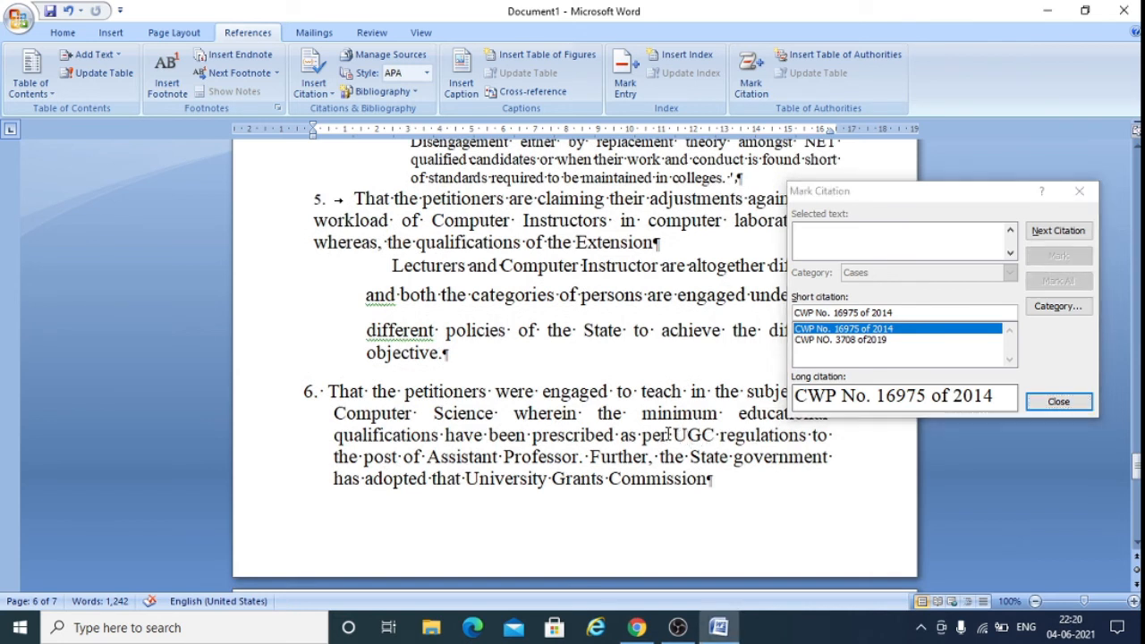
left_click_drag(673, 434, 754, 436)
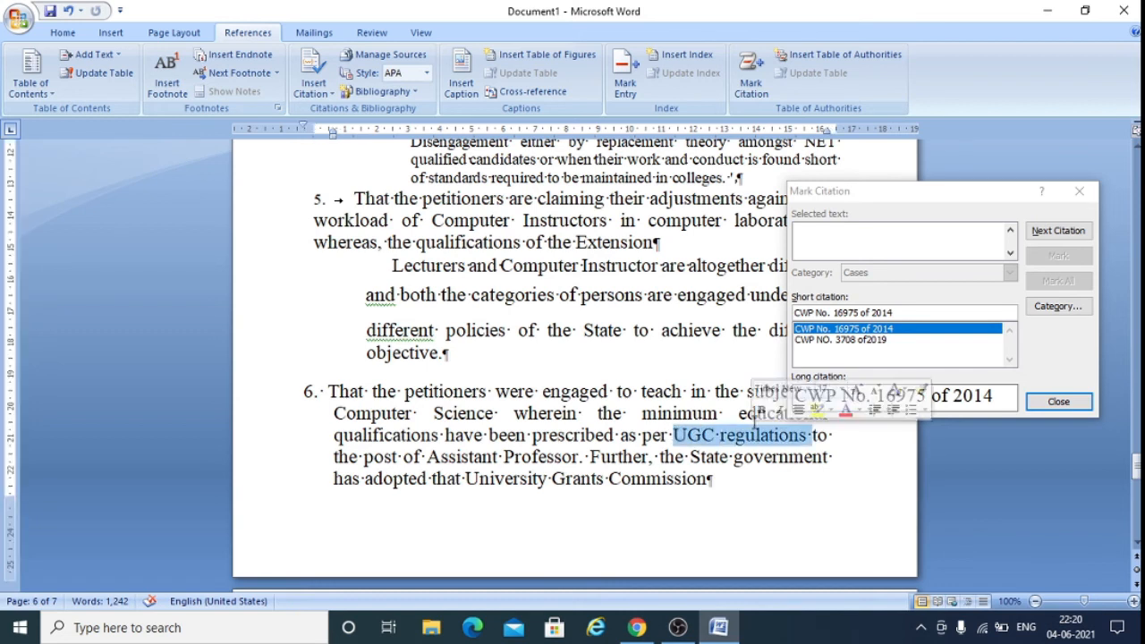
left_click(1050, 324)
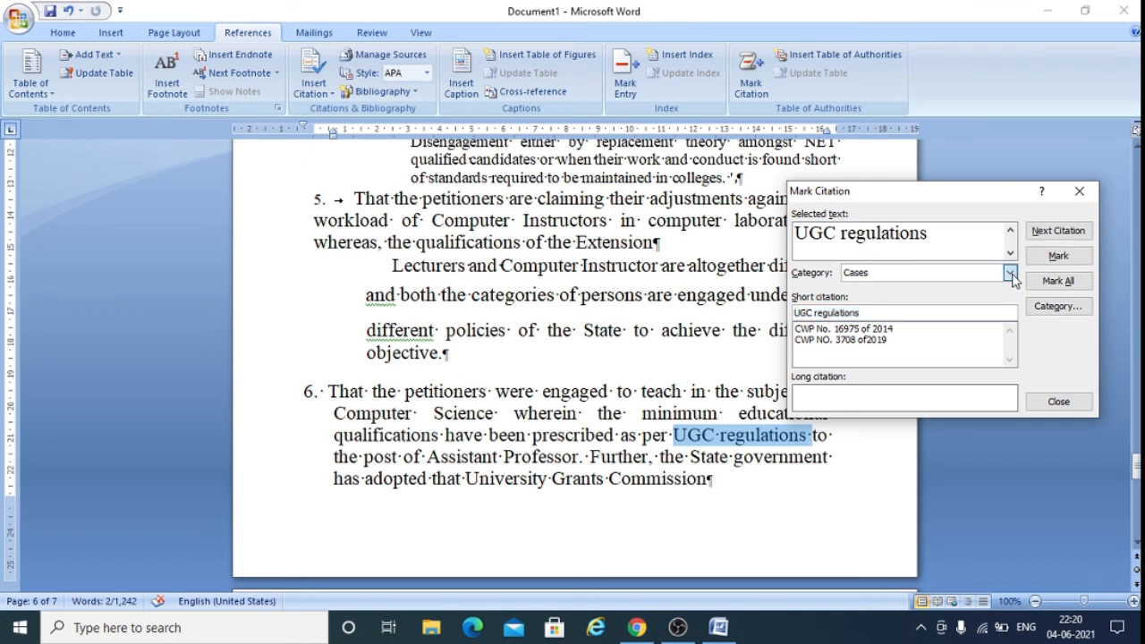
left_click(1009, 271)
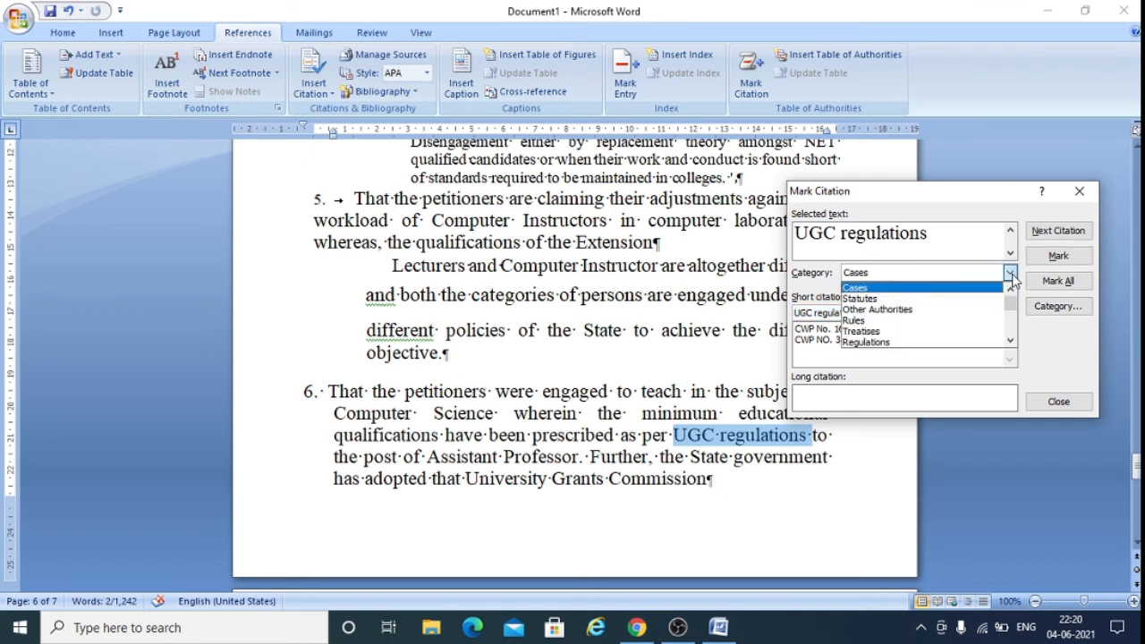
left_click(906, 344)
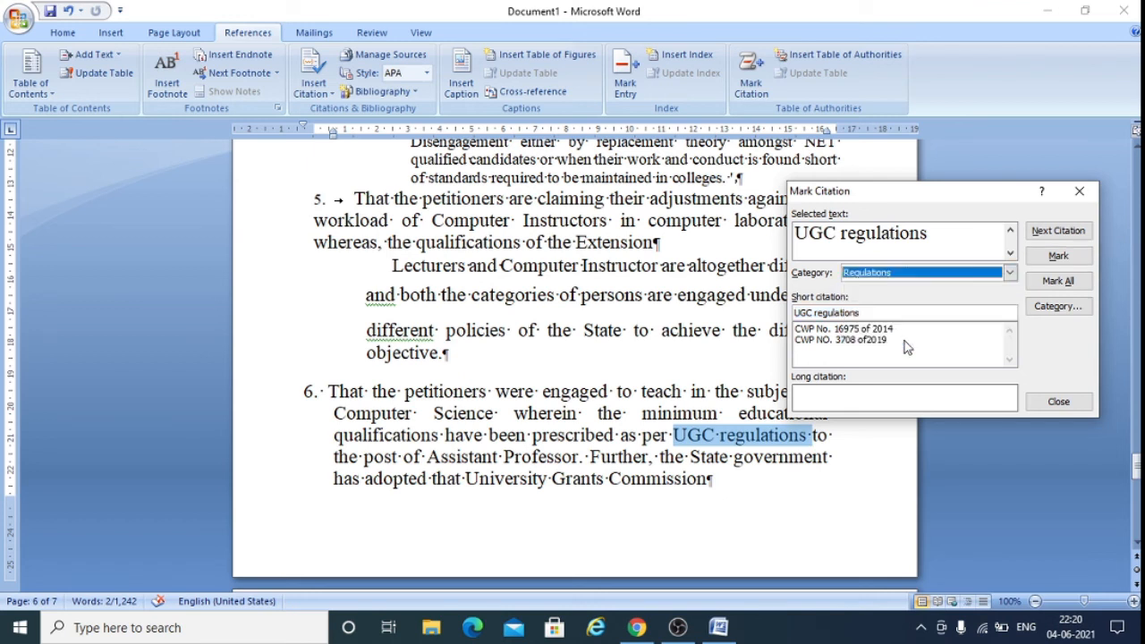
left_click(1059, 280)
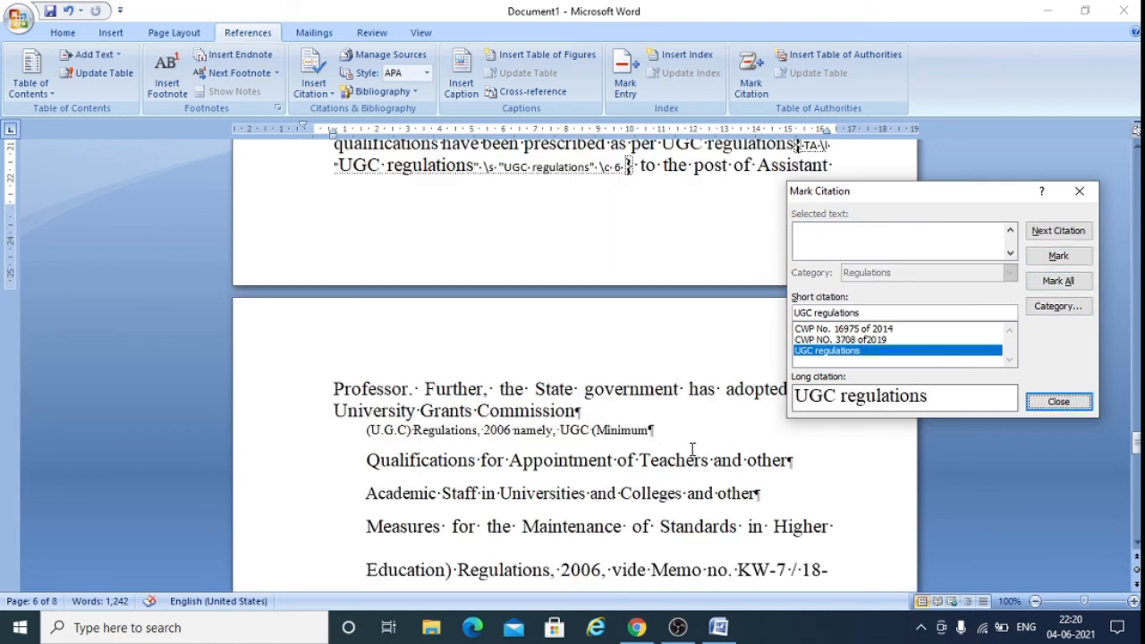
- Mark "Joint Director Colleges" in the signature block above VERIFICATION as an Other Authorities citation and finish marking citations
scroll(692, 450, "down", 9)
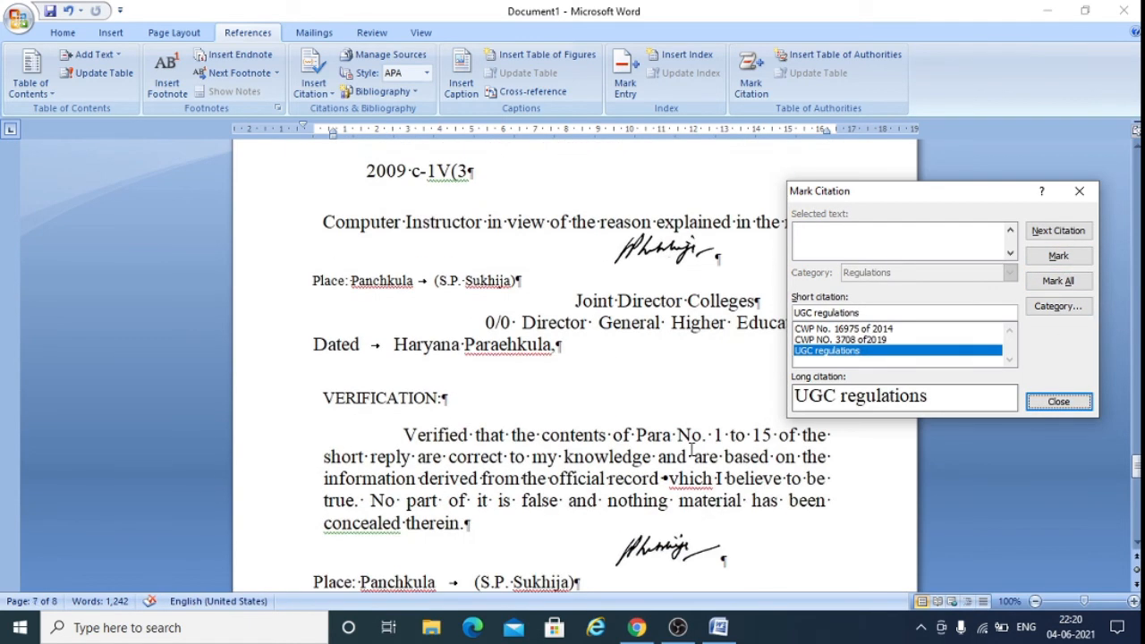
scroll(694, 434, "down", 2)
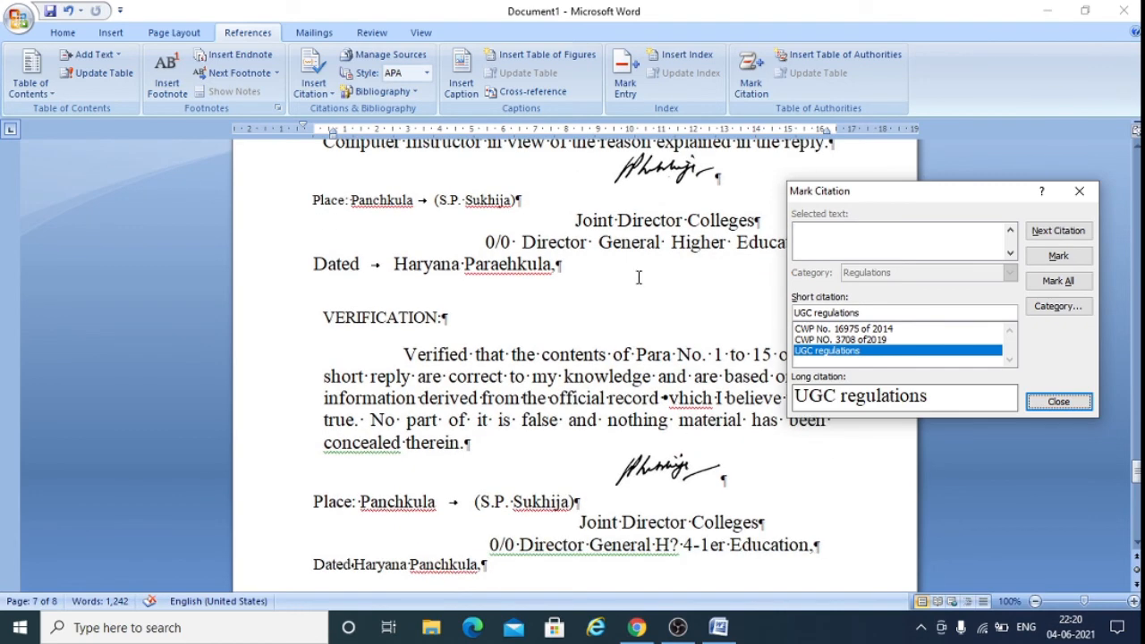
left_click_drag(931, 195, 1077, 136)
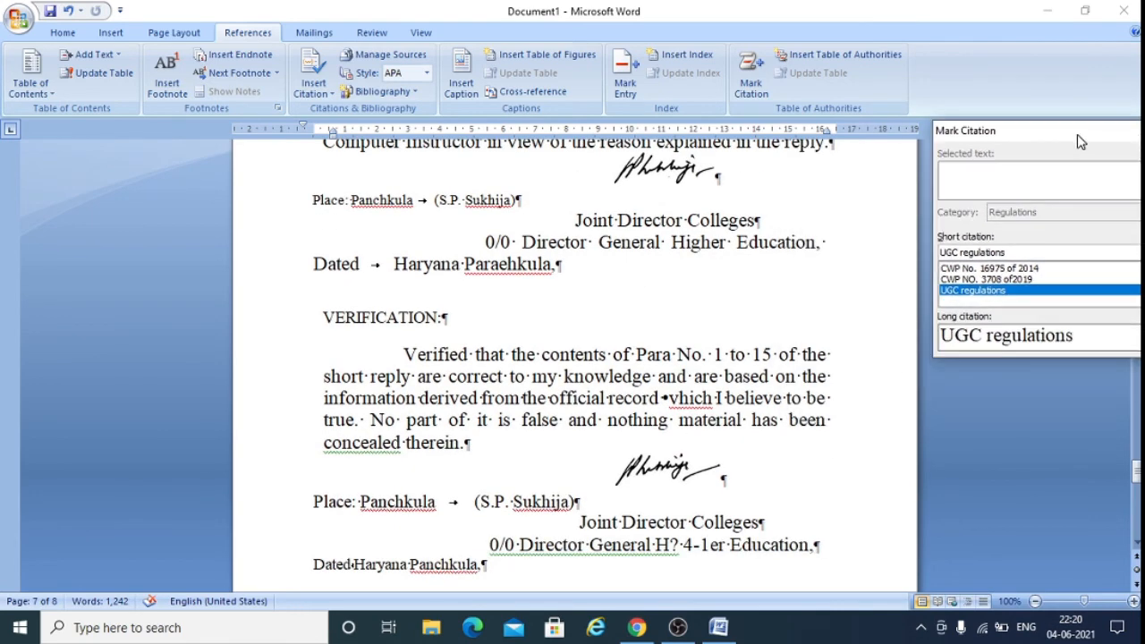
left_click(826, 229)
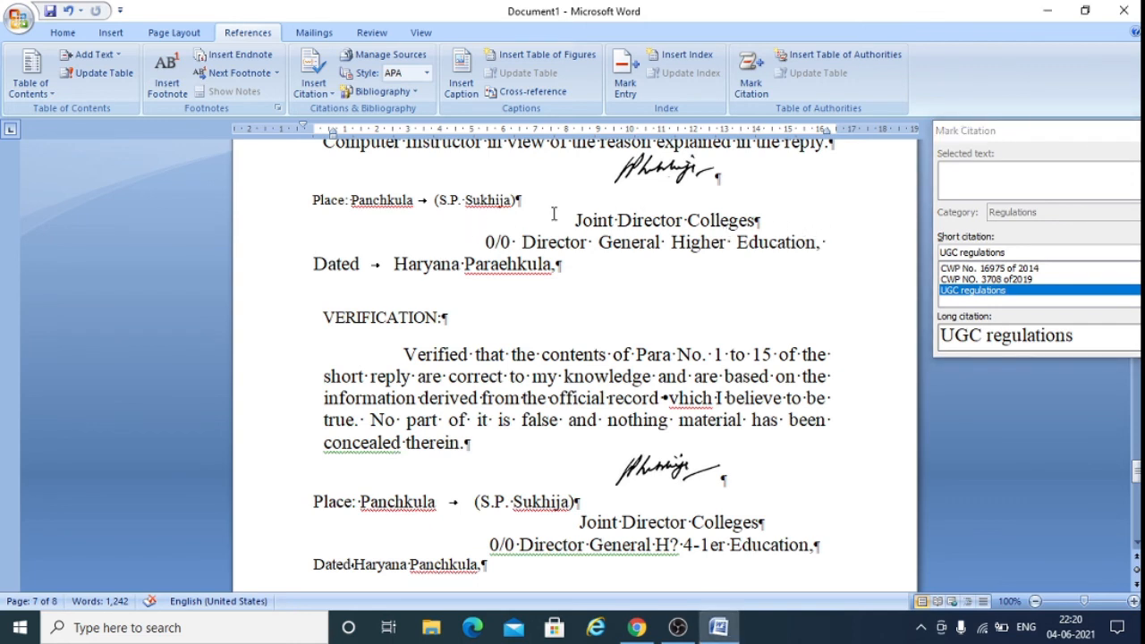
left_click_drag(572, 219, 814, 249)
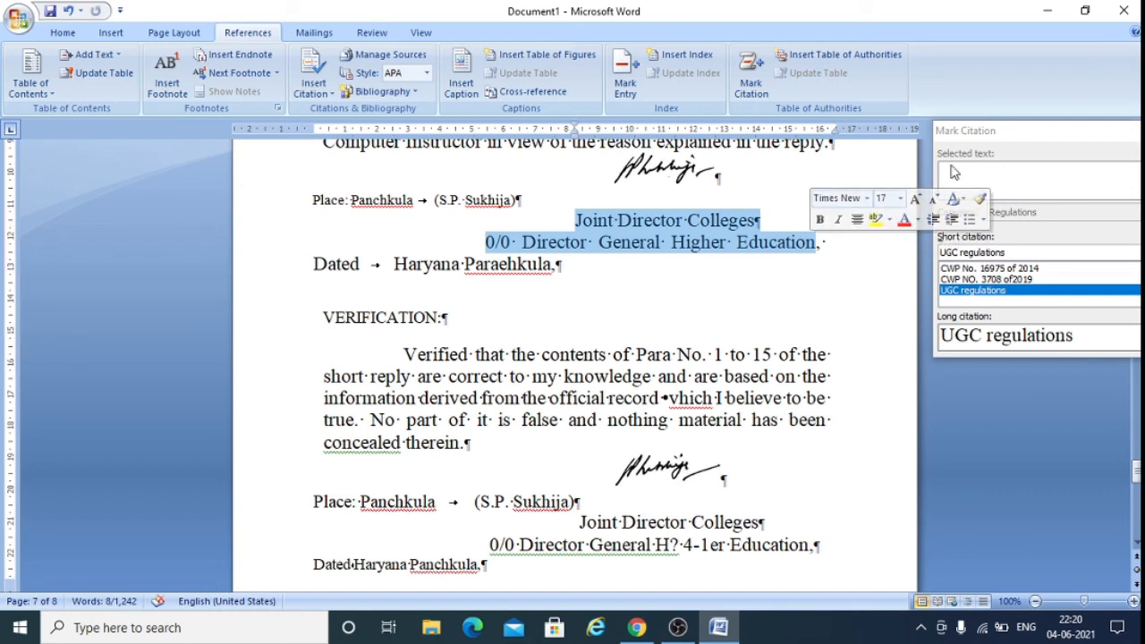
left_click_drag(1078, 144, 889, 149)
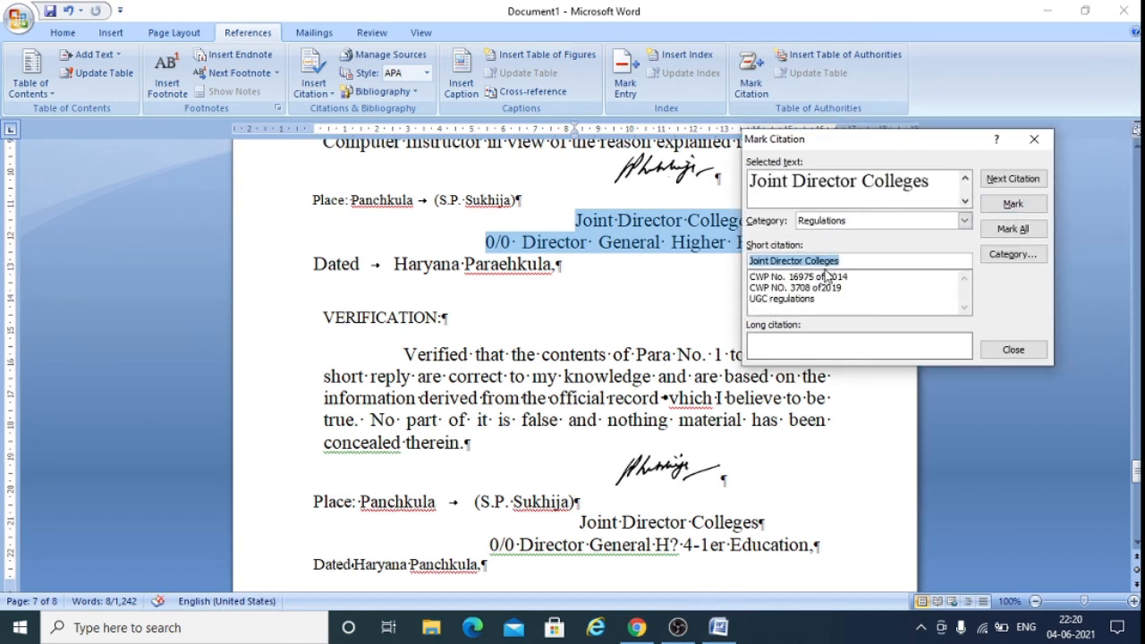
left_click(964, 221)
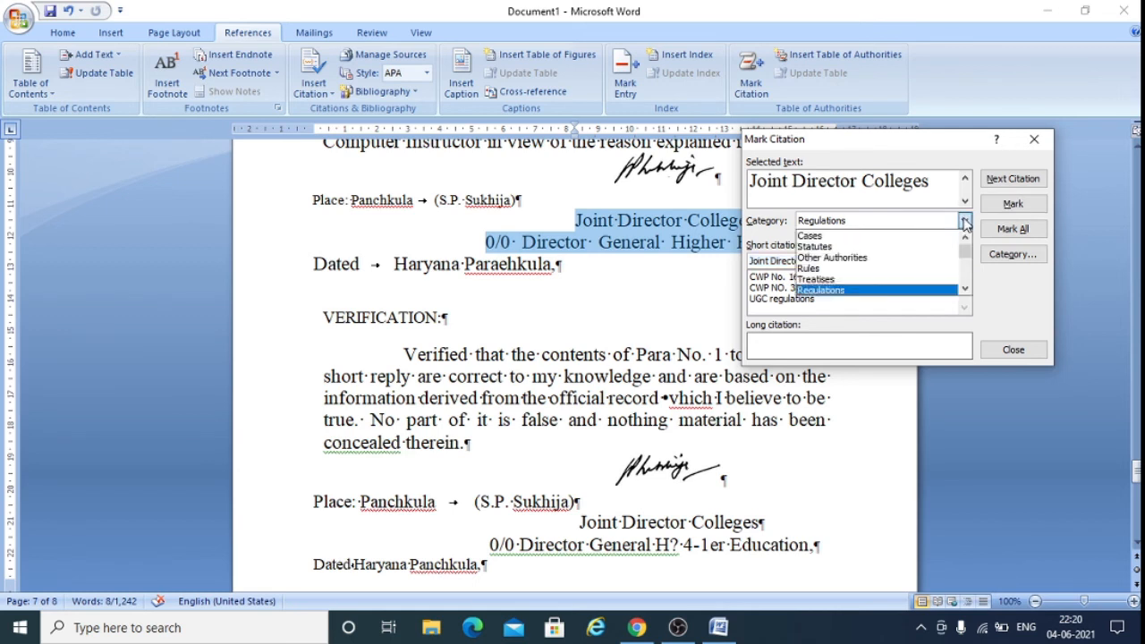
left_click(870, 258)
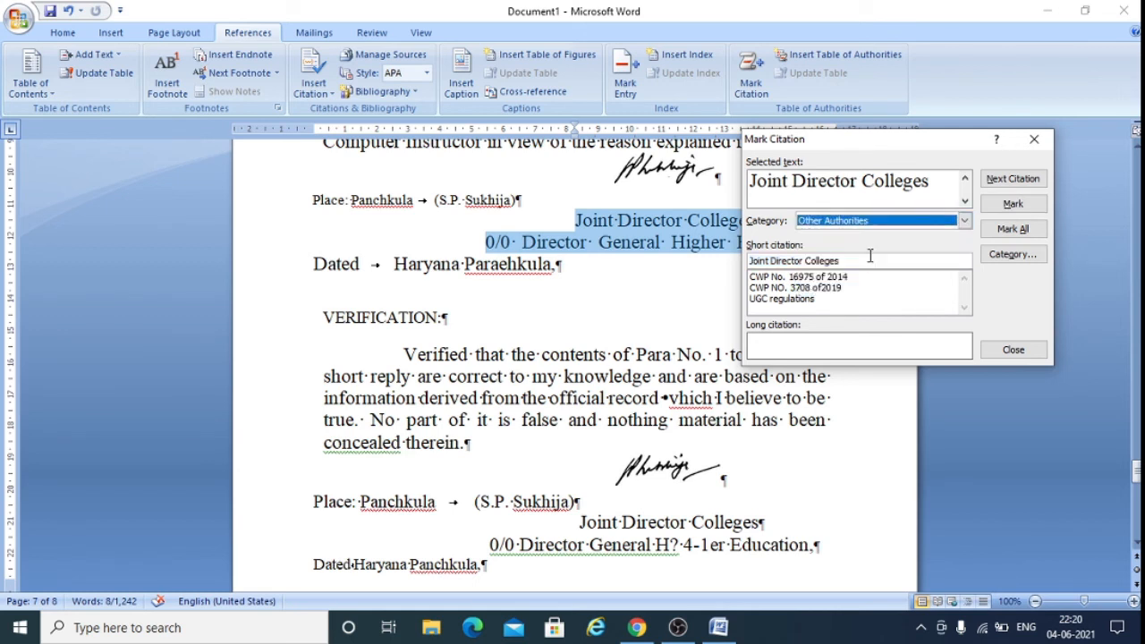
left_click(1013, 205)
left_click(1013, 350)
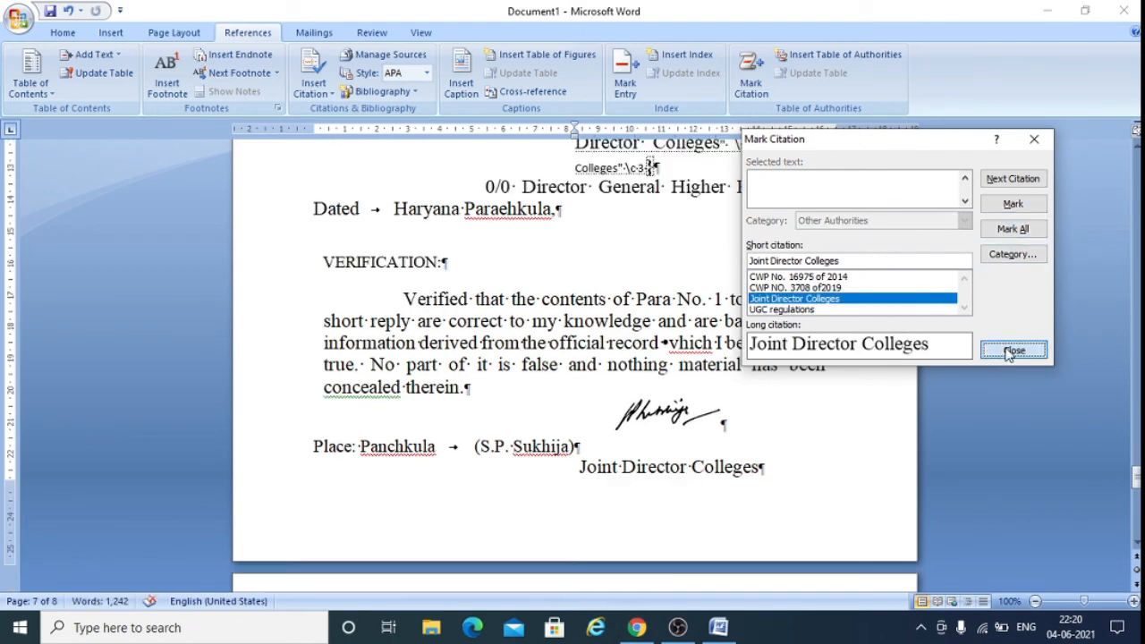
- Look back through the court reply from page 7 to page 3 for another authority to cite
scroll(564, 395, "up", 1)
scroll(564, 394, "up", 5)
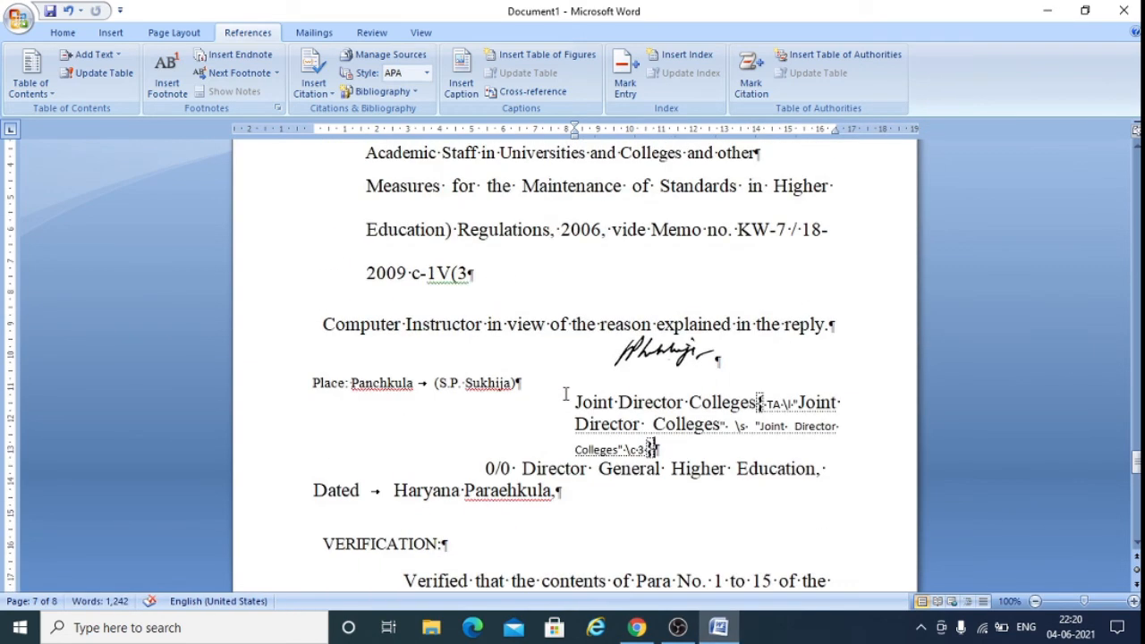
scroll(564, 395, "up", 8)
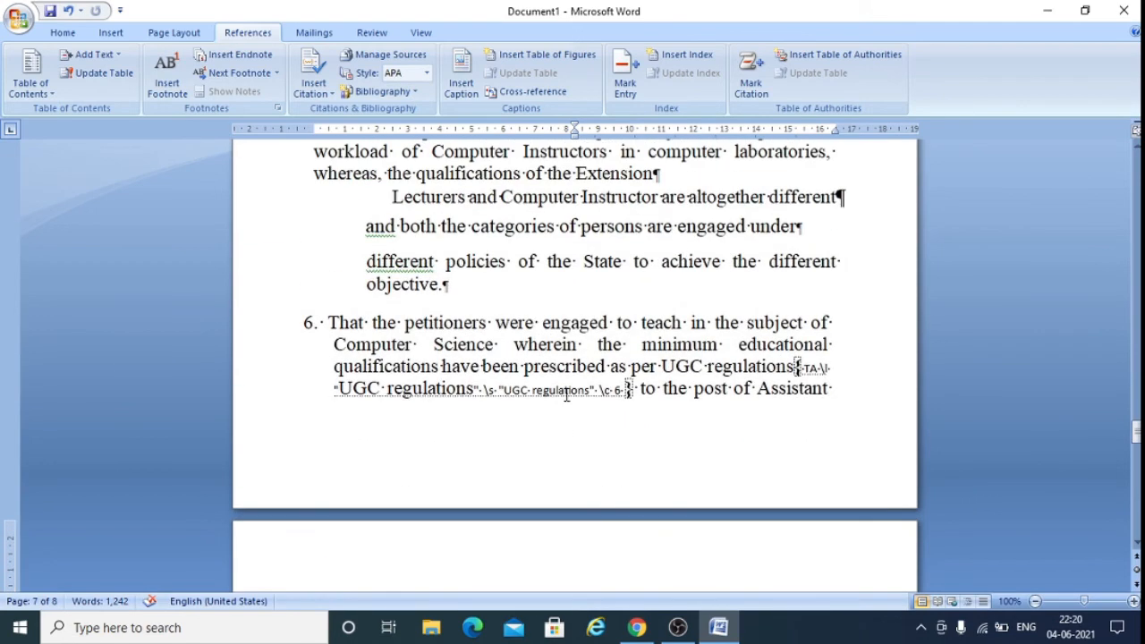
scroll(566, 394, "up", 10)
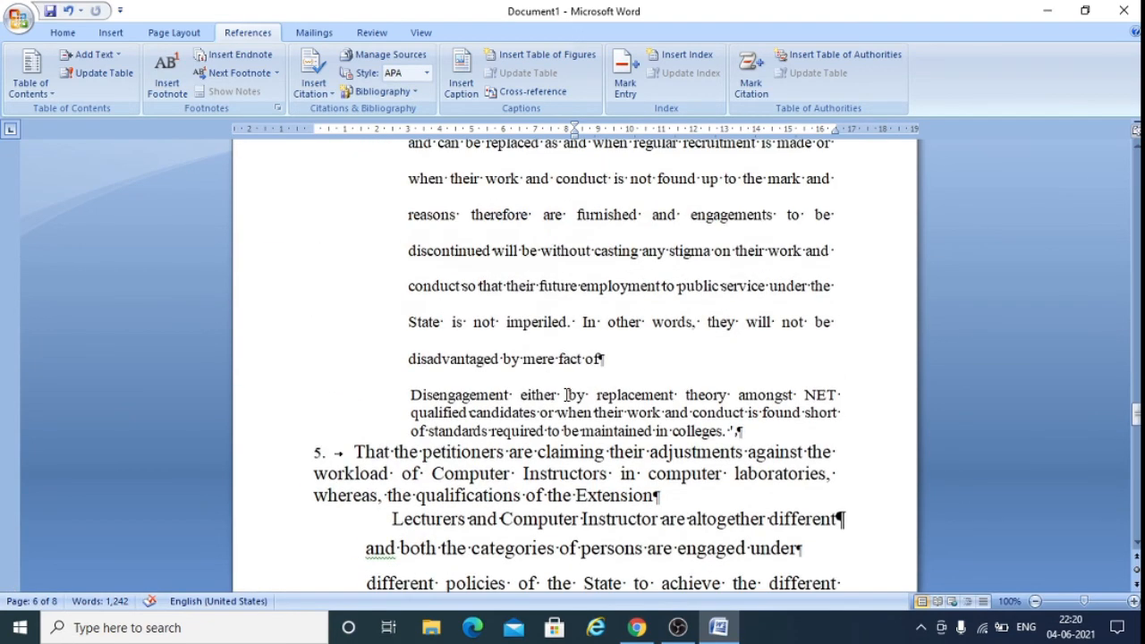
scroll(567, 394, "up", 8)
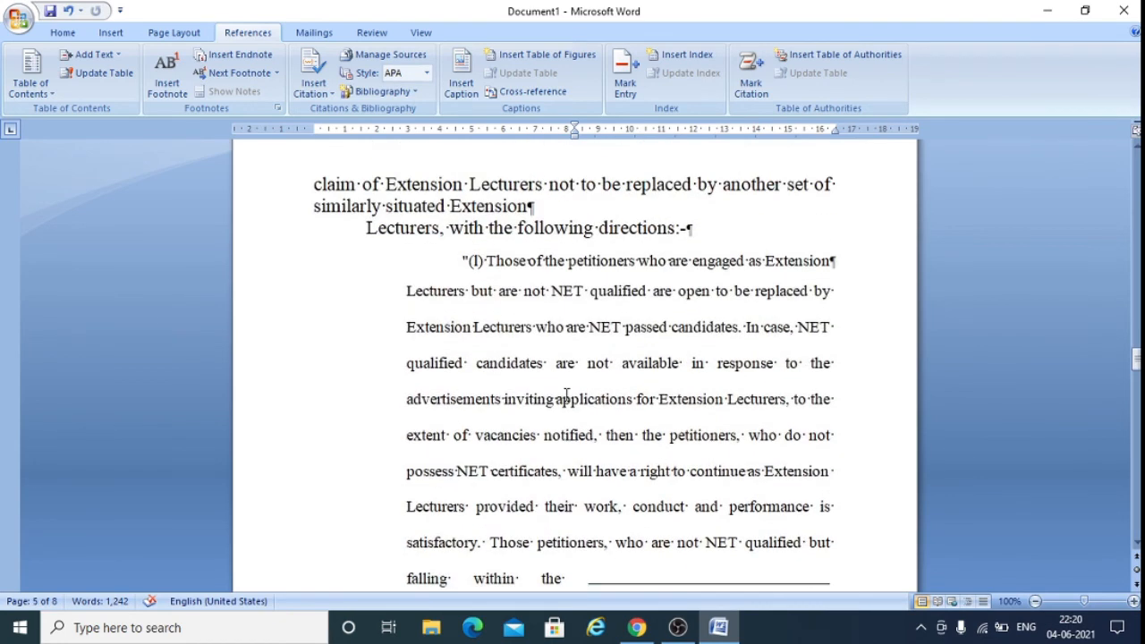
scroll(566, 394, "up", 8)
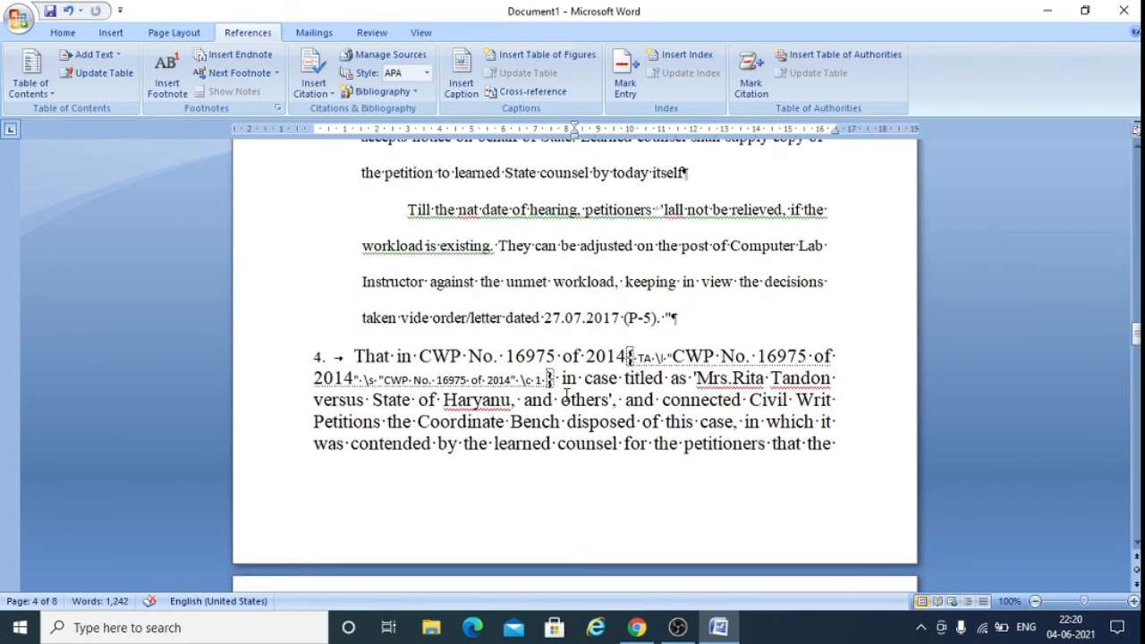
scroll(566, 394, "up", 6)
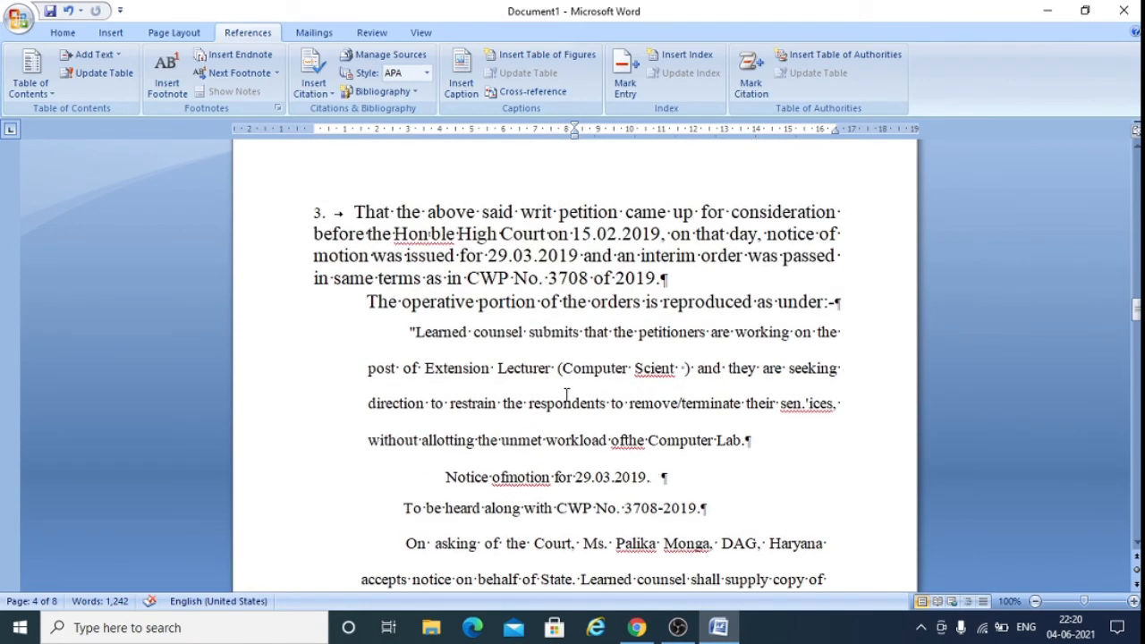
scroll(649, 421, "down", 3)
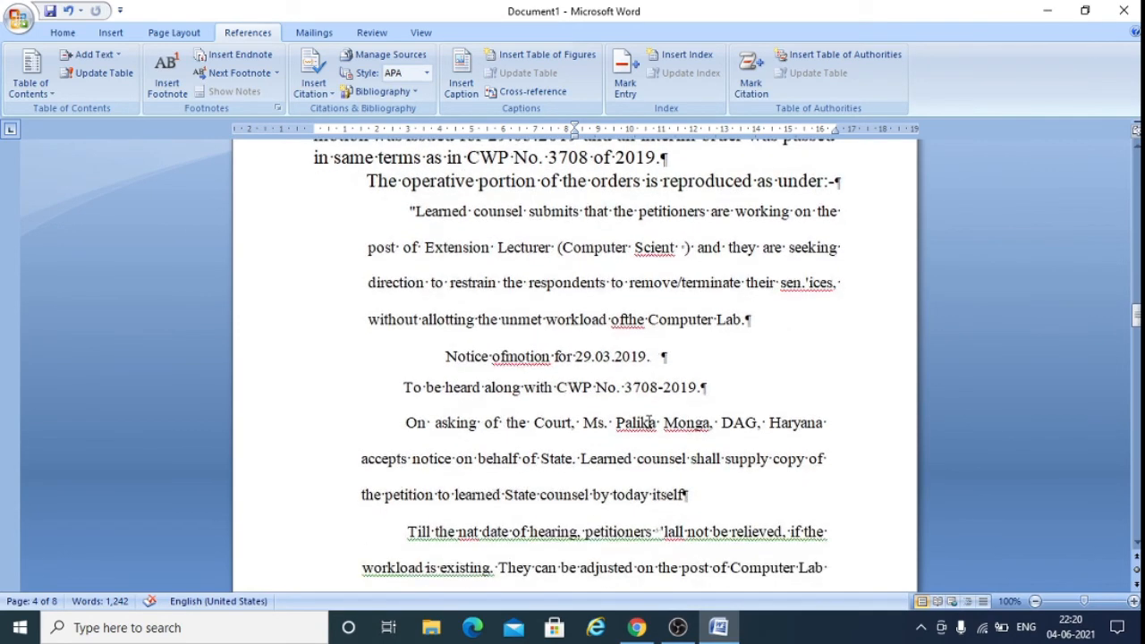
scroll(649, 421, "down", 5)
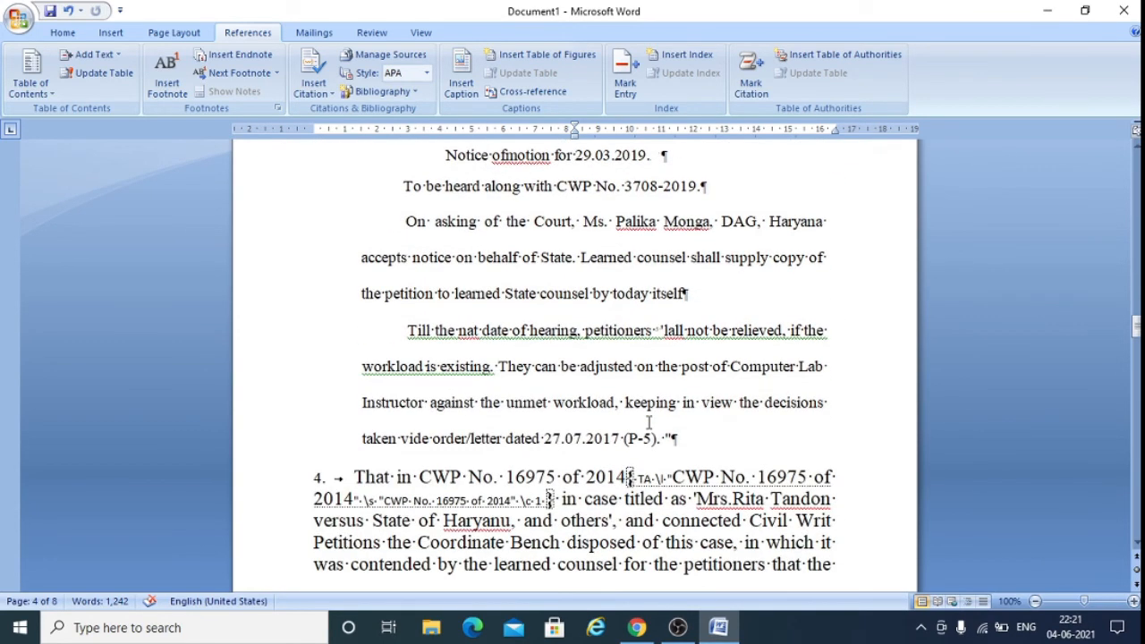
scroll(649, 422, "up", 10)
scroll(649, 423, "up", 9)
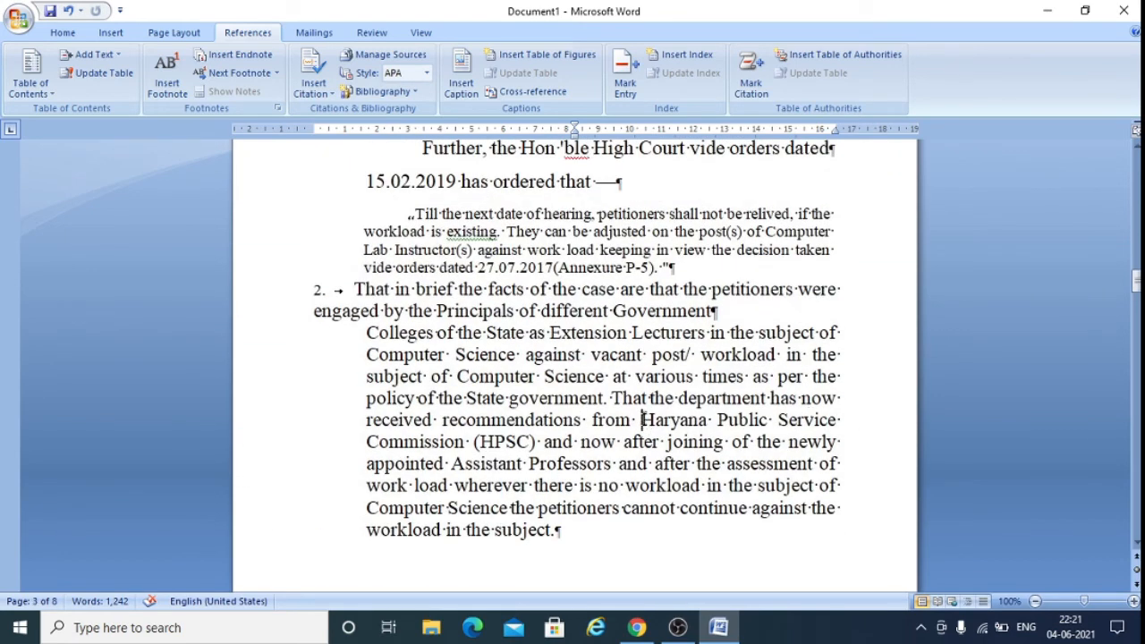
- Mark "Haryana Public Service Commission" in paragraph 2 of the reply as an Other Authorities citation and finish marking citations
left_click_drag(640, 420, 467, 442)
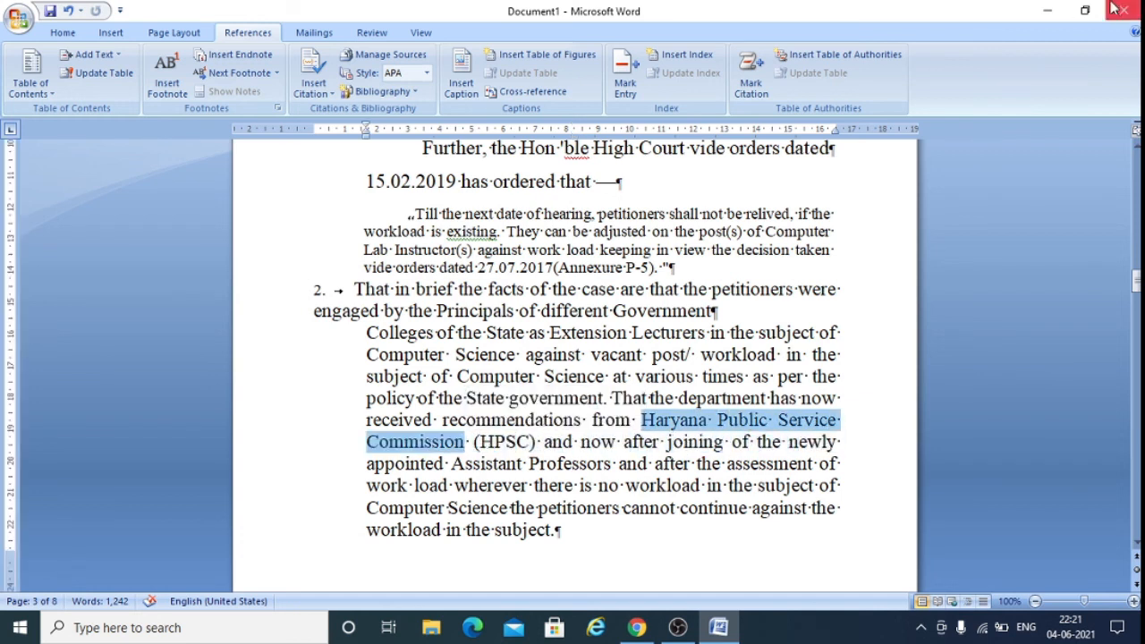
left_click(752, 71)
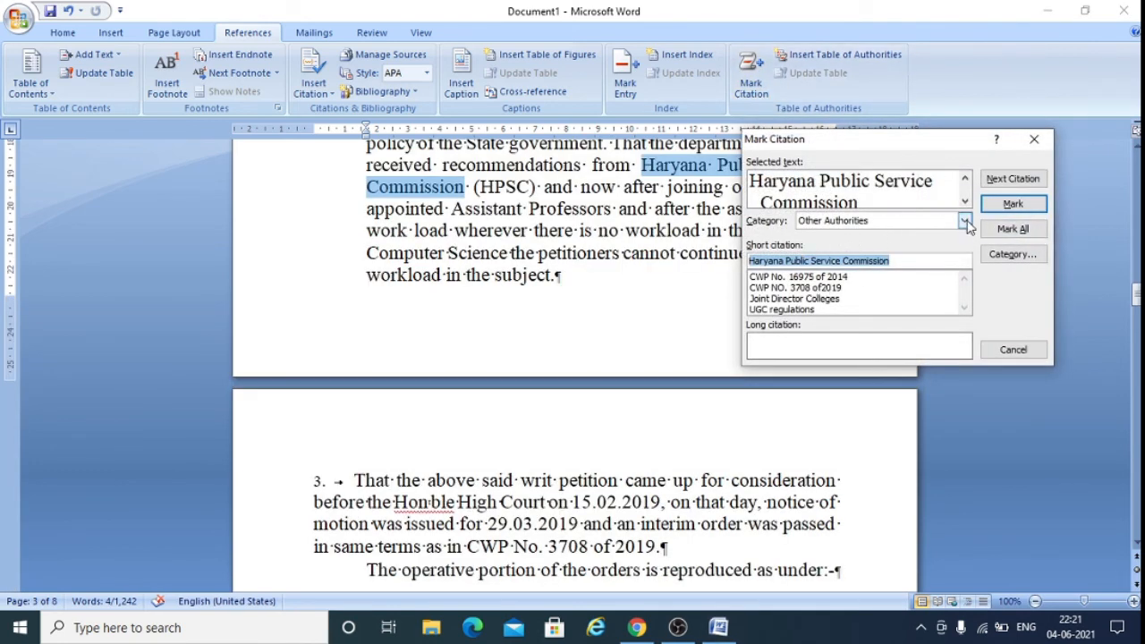
left_click(1020, 205)
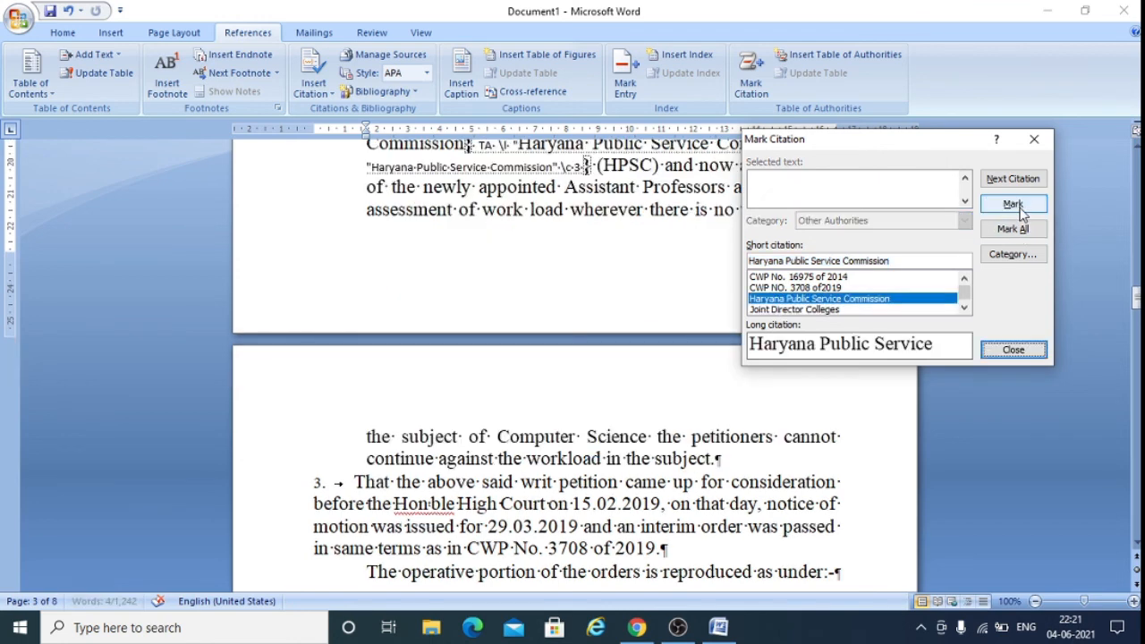
left_click(1015, 350)
- Return to the first page and hide the formatting marks in the document
scroll(295, 219, "up", 15)
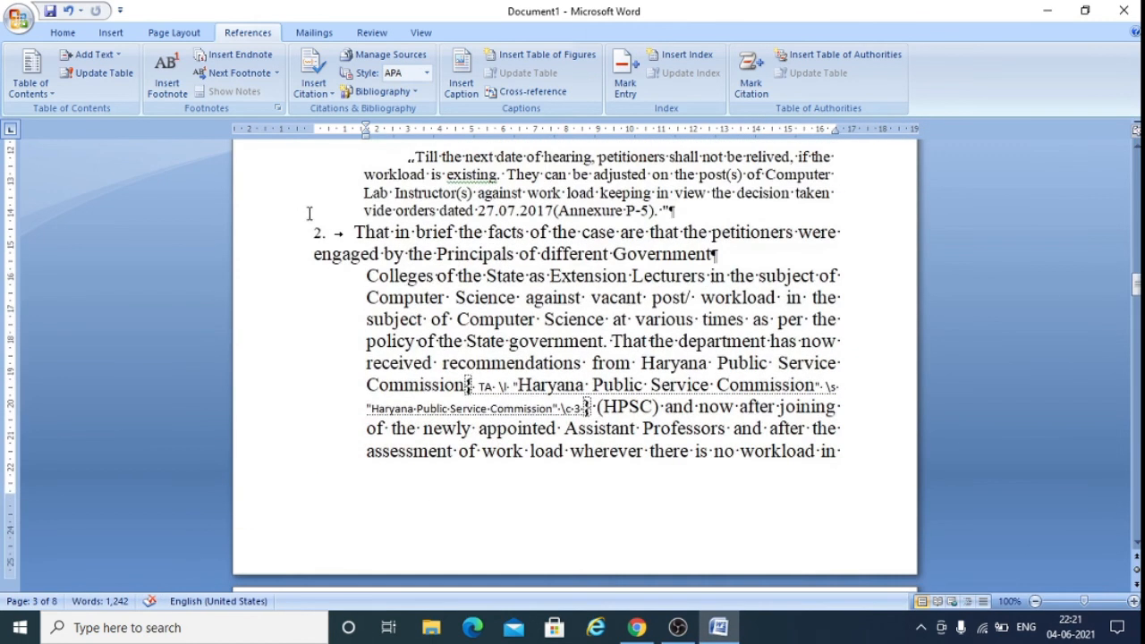
scroll(313, 213, "up", 15)
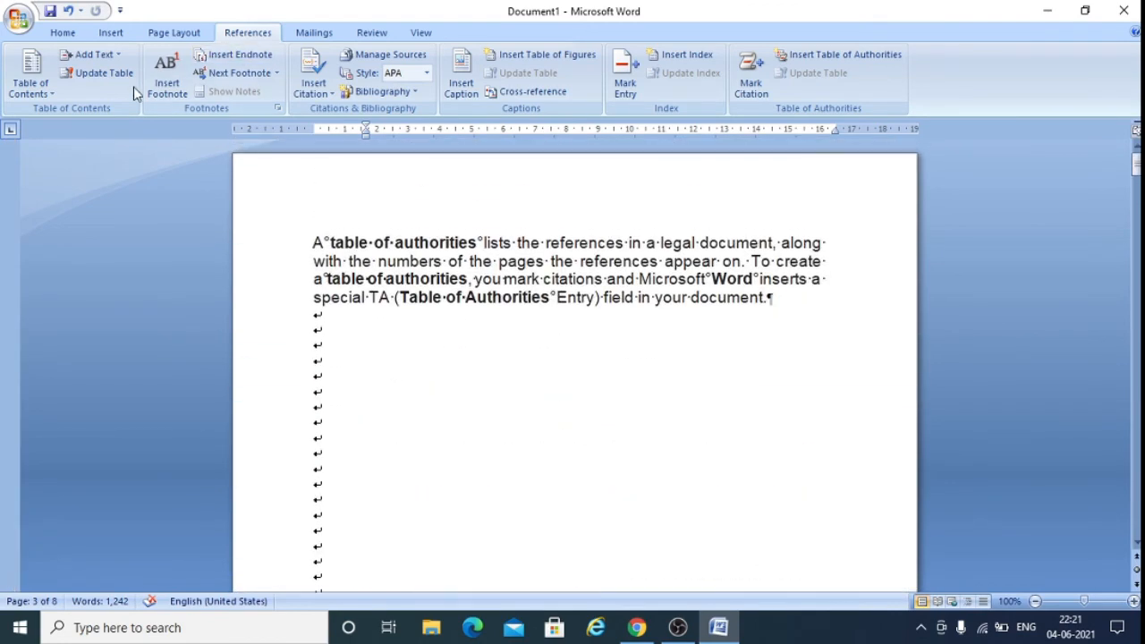
left_click(64, 33)
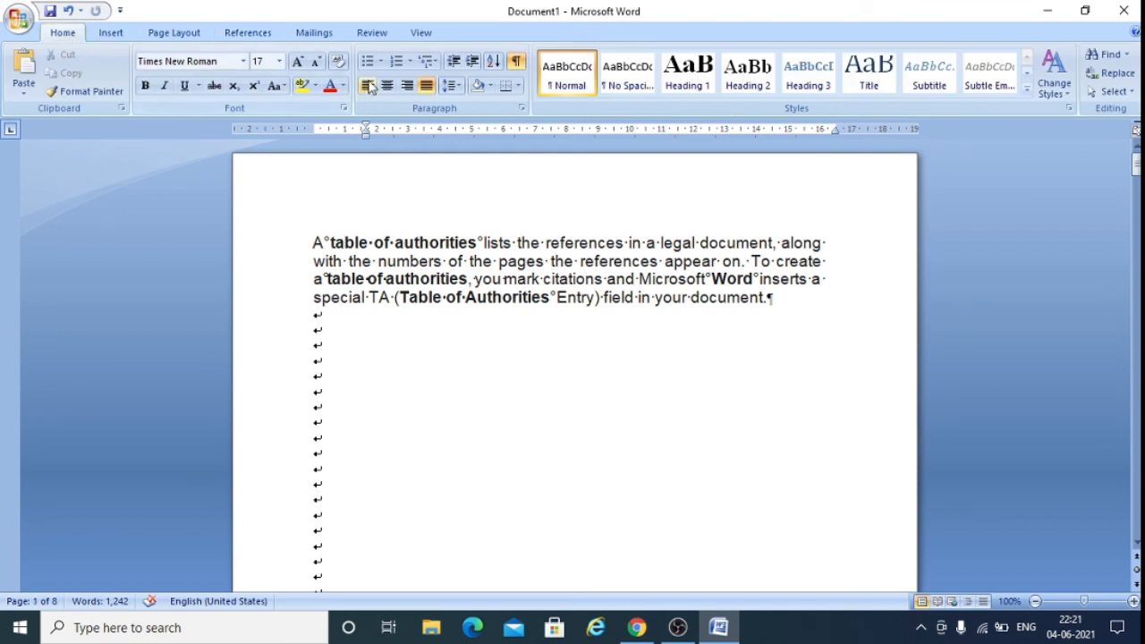
left_click(517, 62)
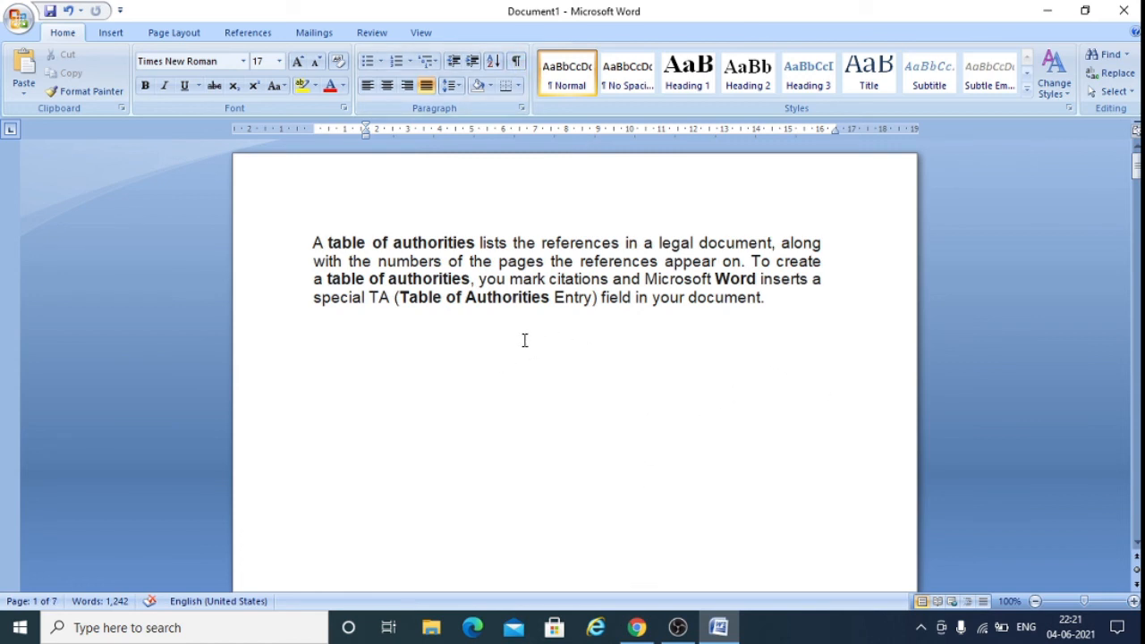
- Add the heading text "Table of Authorities" below the introductory paragraph on page 1
left_click(259, 33)
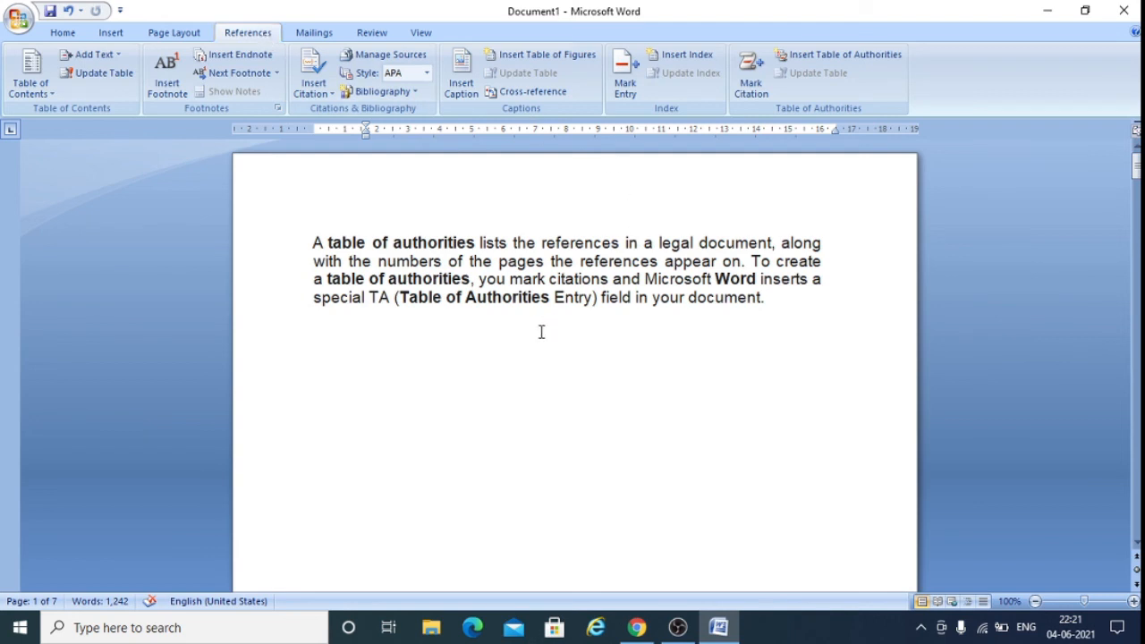
left_click(514, 357)
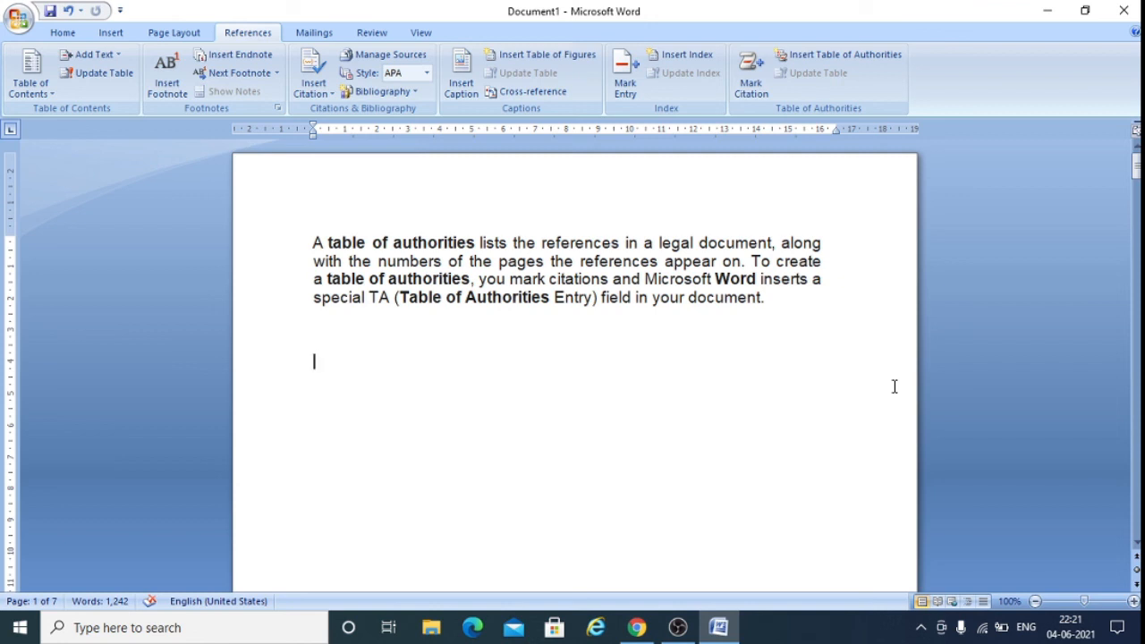
type("Table of Auth")
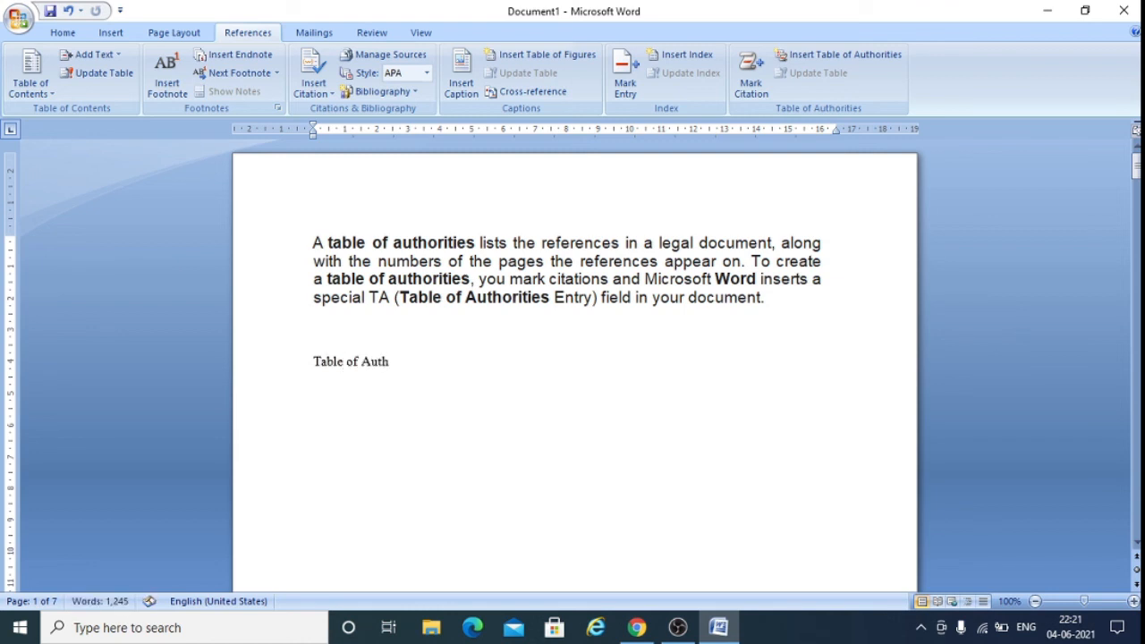
type("orities")
- Format the "Table of Authorities" heading as bold, size 20, red and centred
left_click(296, 366)
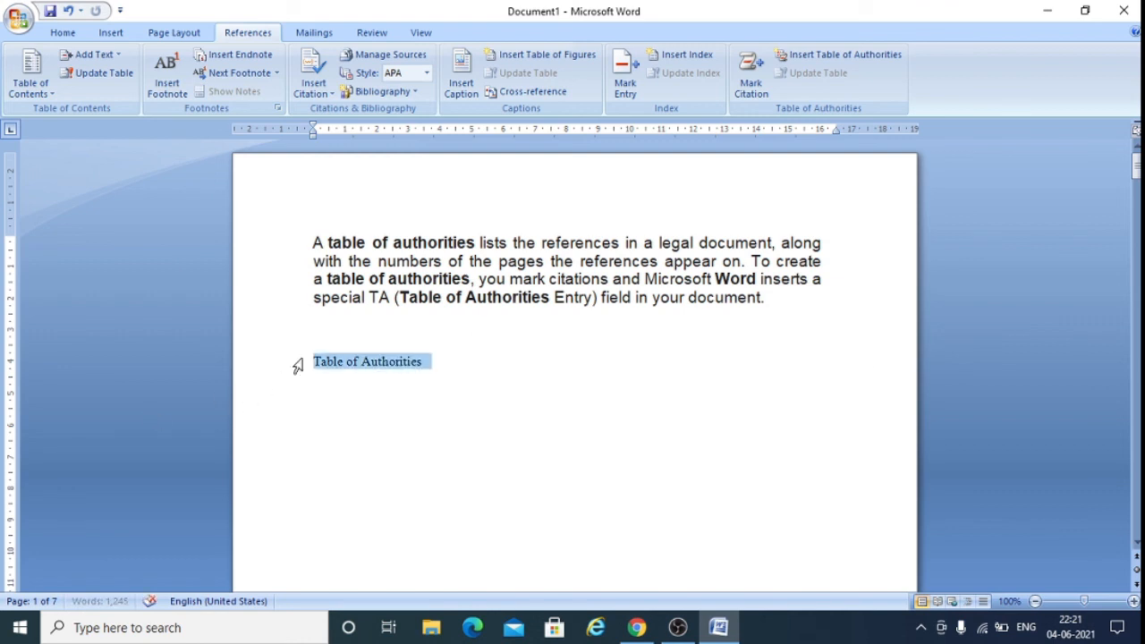
left_click(421, 361)
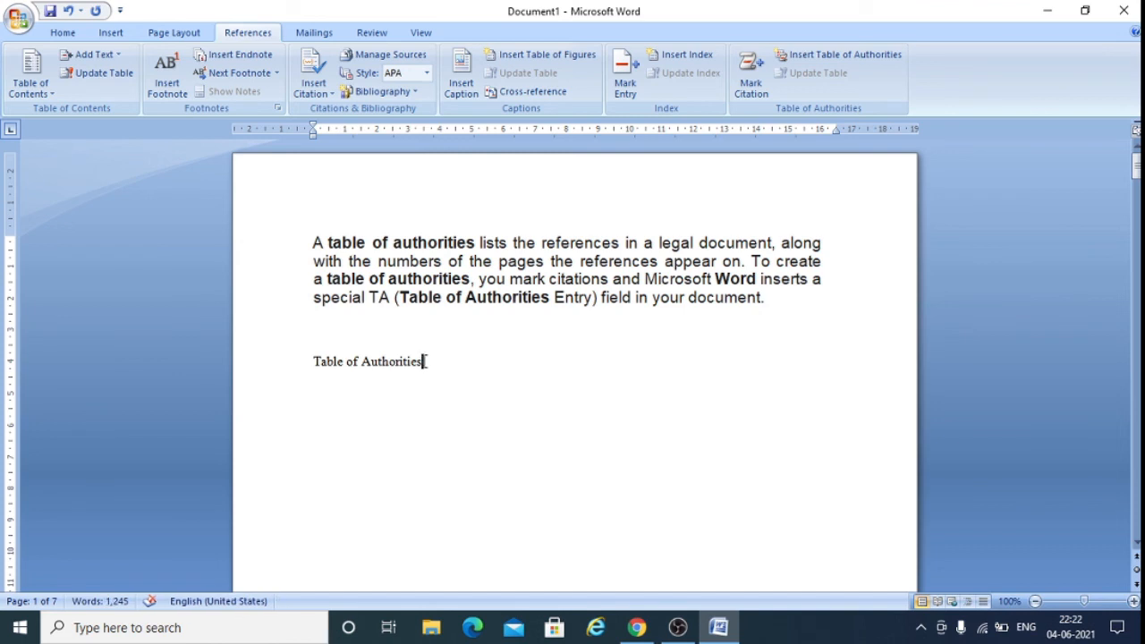
left_click_drag(421, 361, 306, 358)
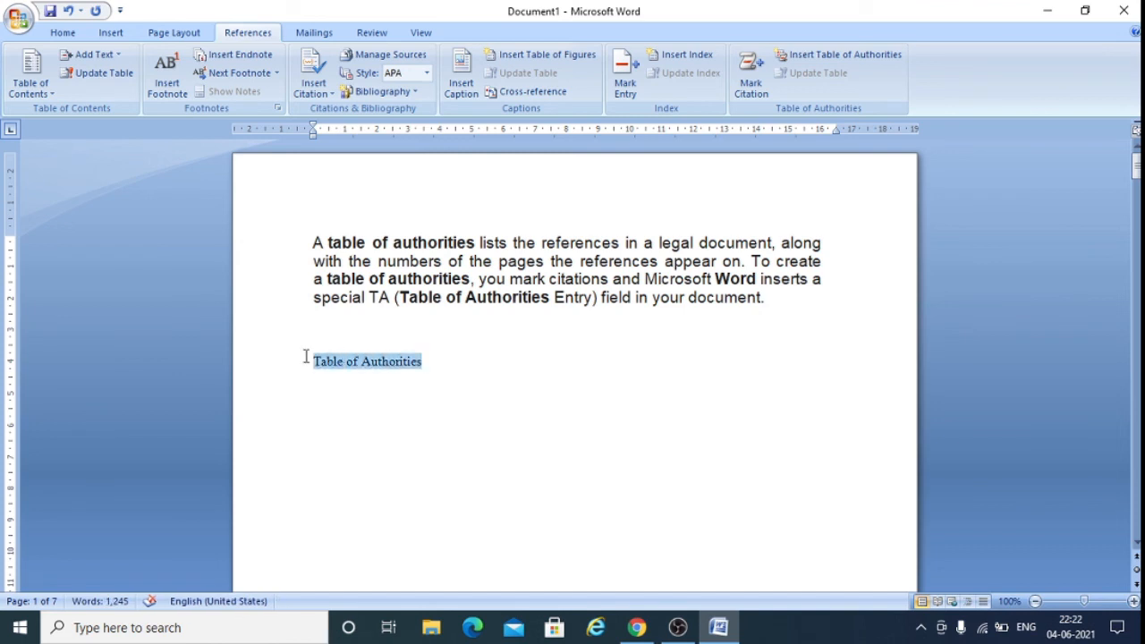
left_click(64, 33)
left_click(145, 85)
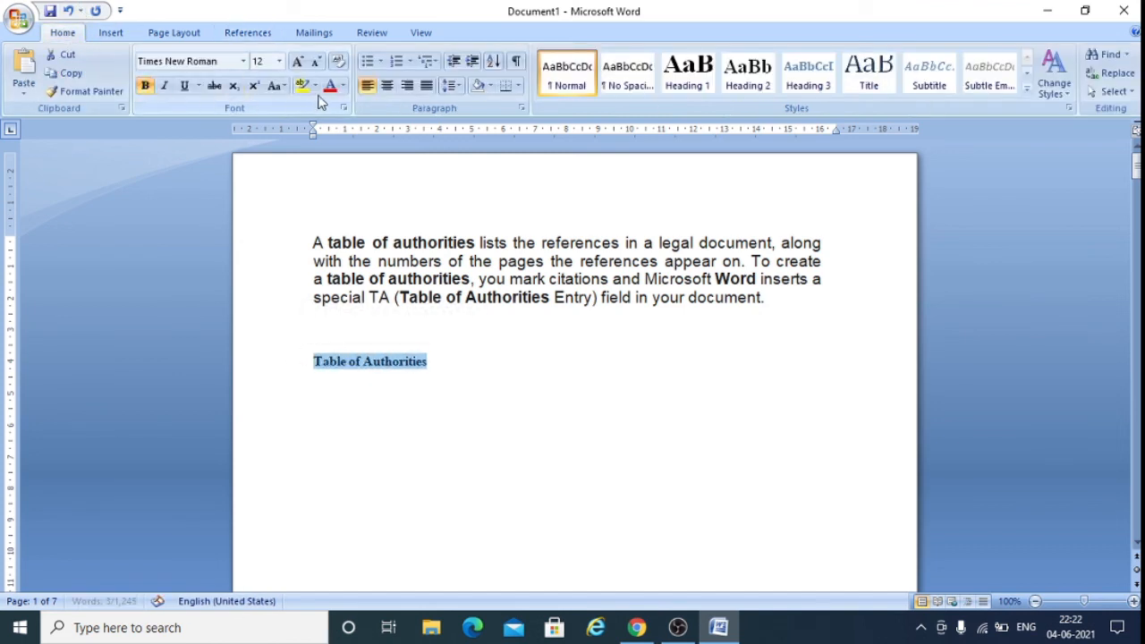
left_click(279, 61)
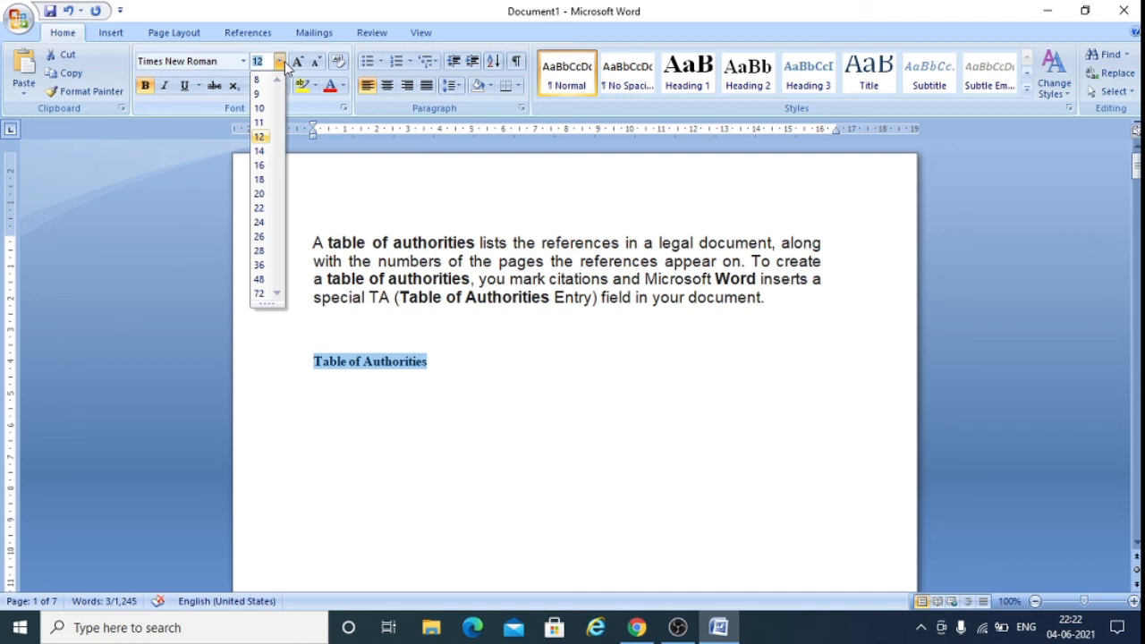
left_click(260, 194)
left_click(343, 85)
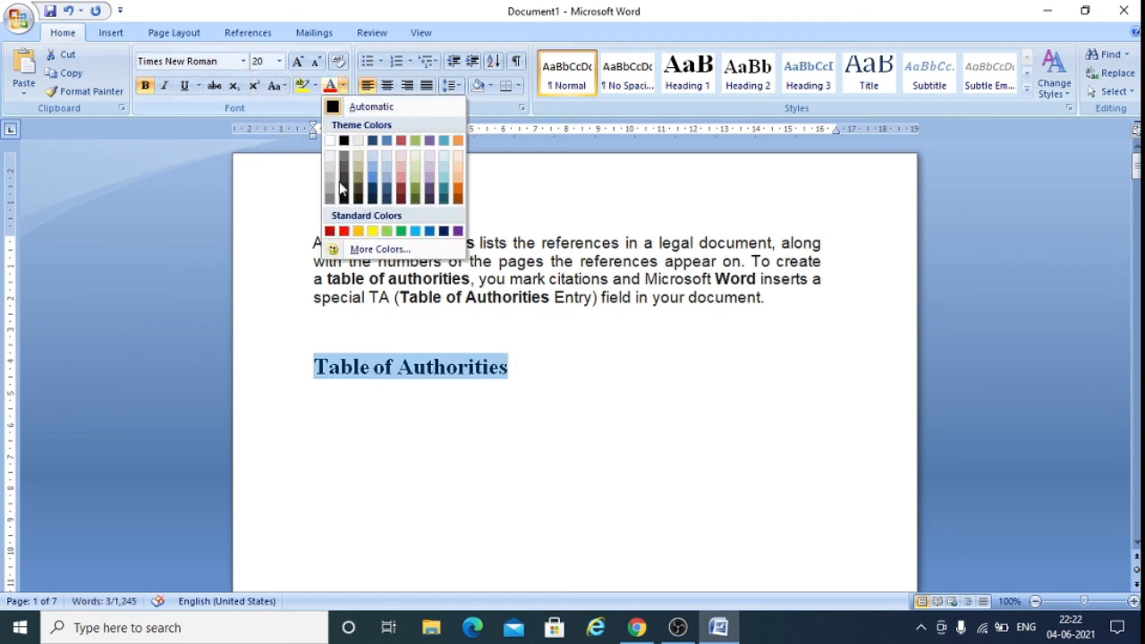
left_click(344, 234)
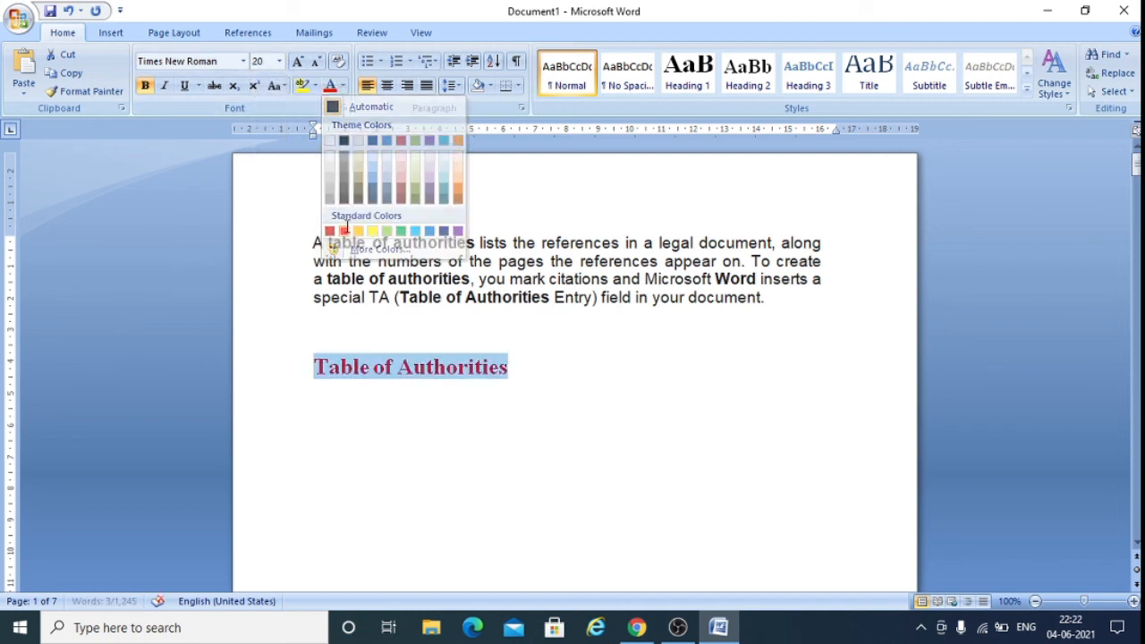
left_click(386, 87)
left_click(697, 367)
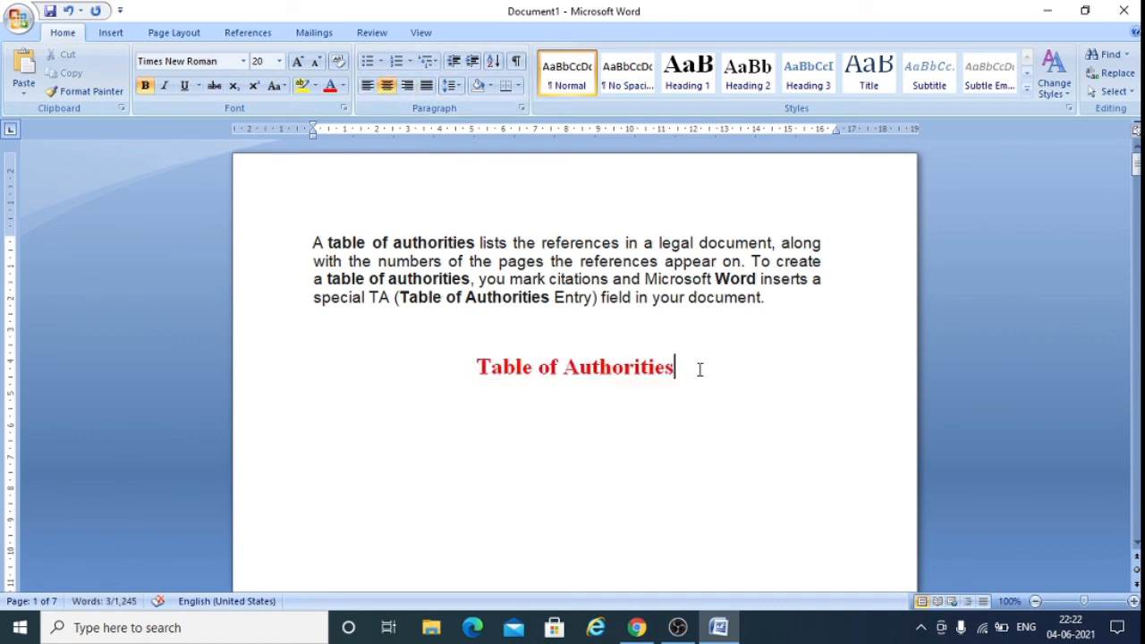
- Insert a table of authorities covering all categories on a new line under the heading, and place the cursor in its Other Authorities section
key("Return")
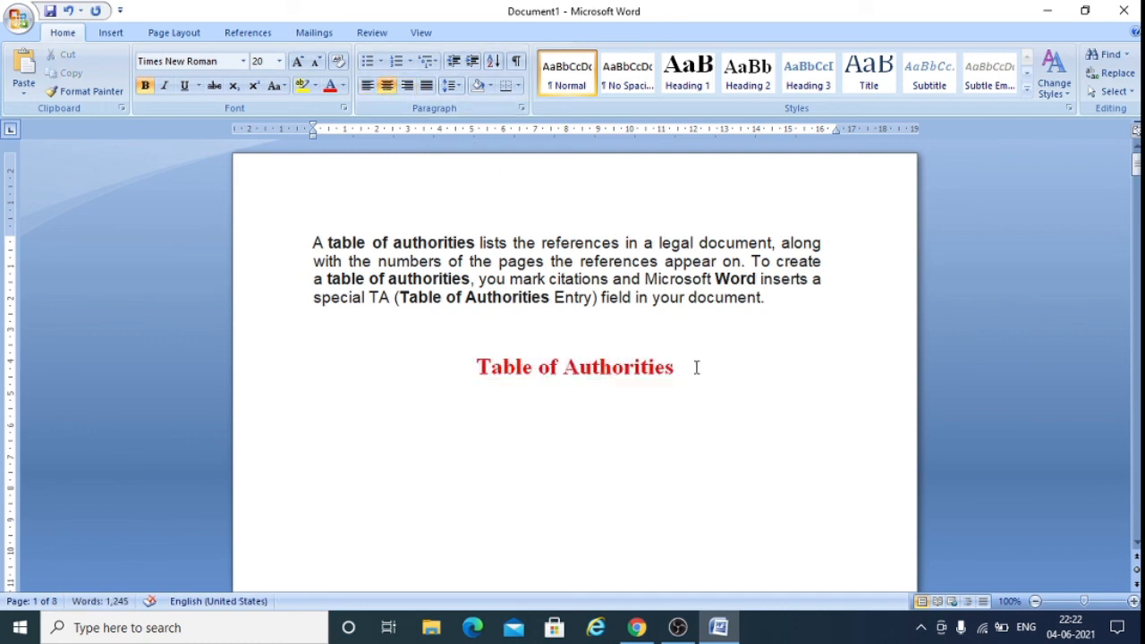
left_click(247, 33)
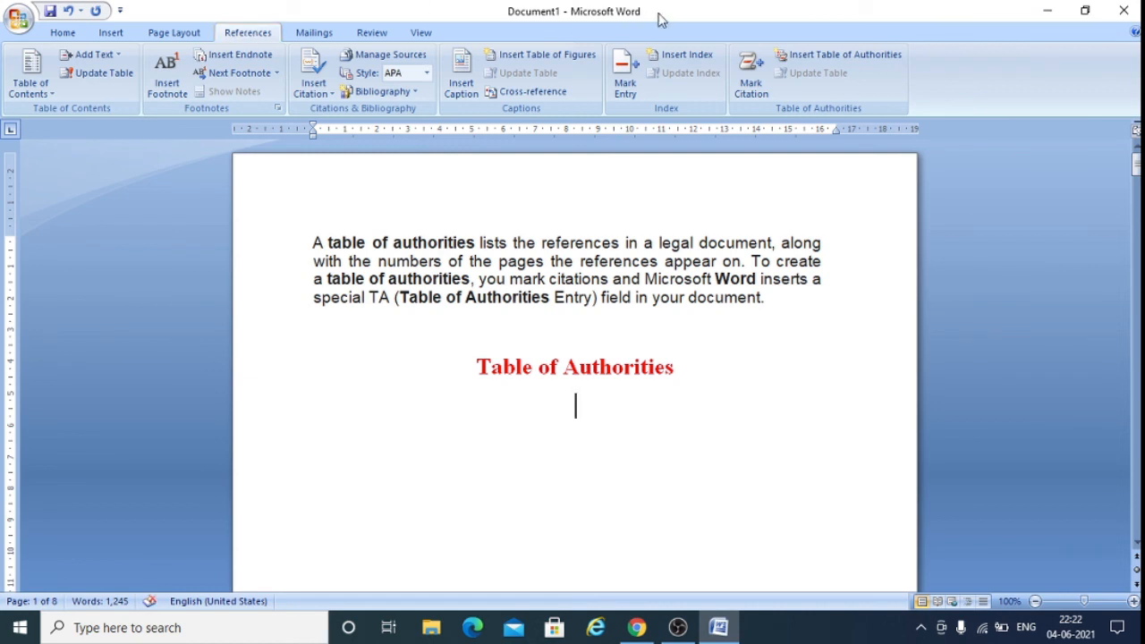
left_click(861, 57)
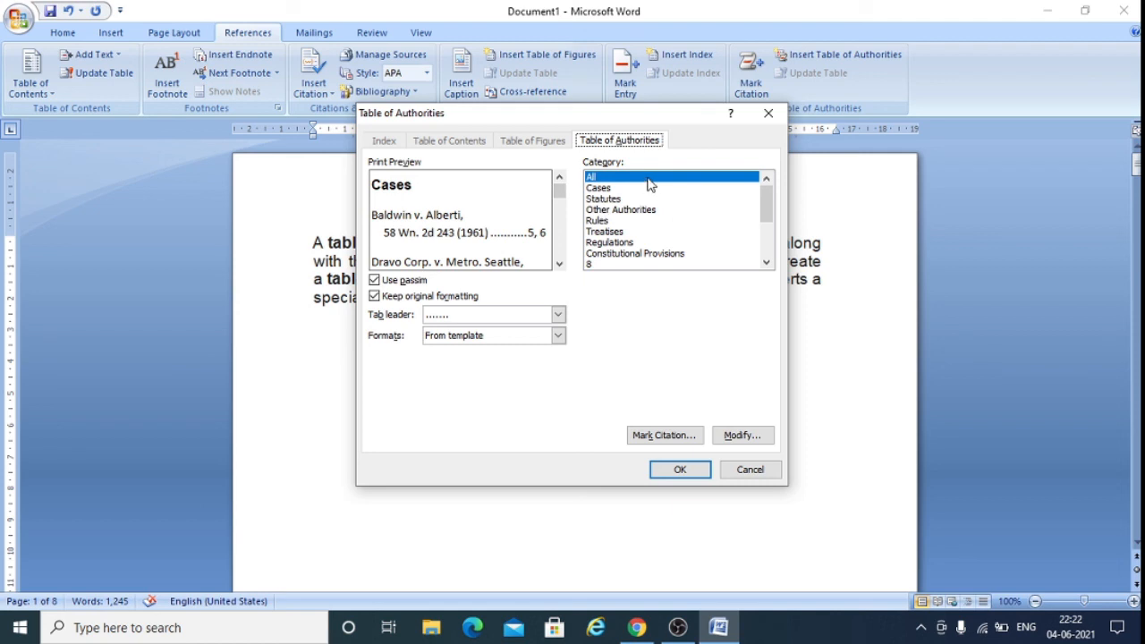
left_click(685, 469)
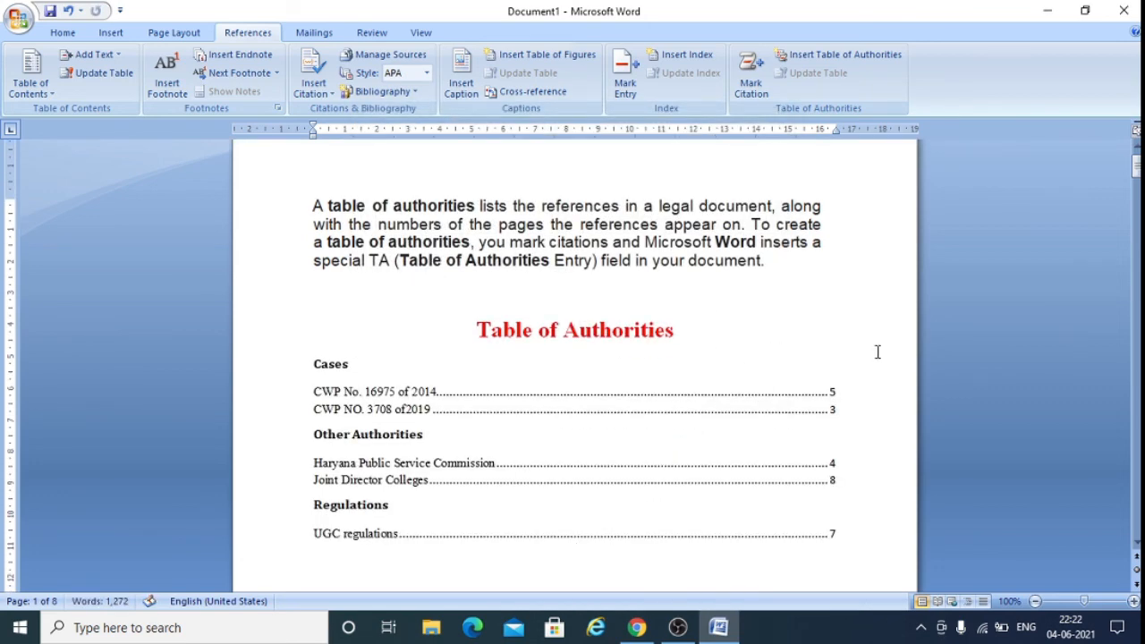
scroll(882, 355, "down", 1)
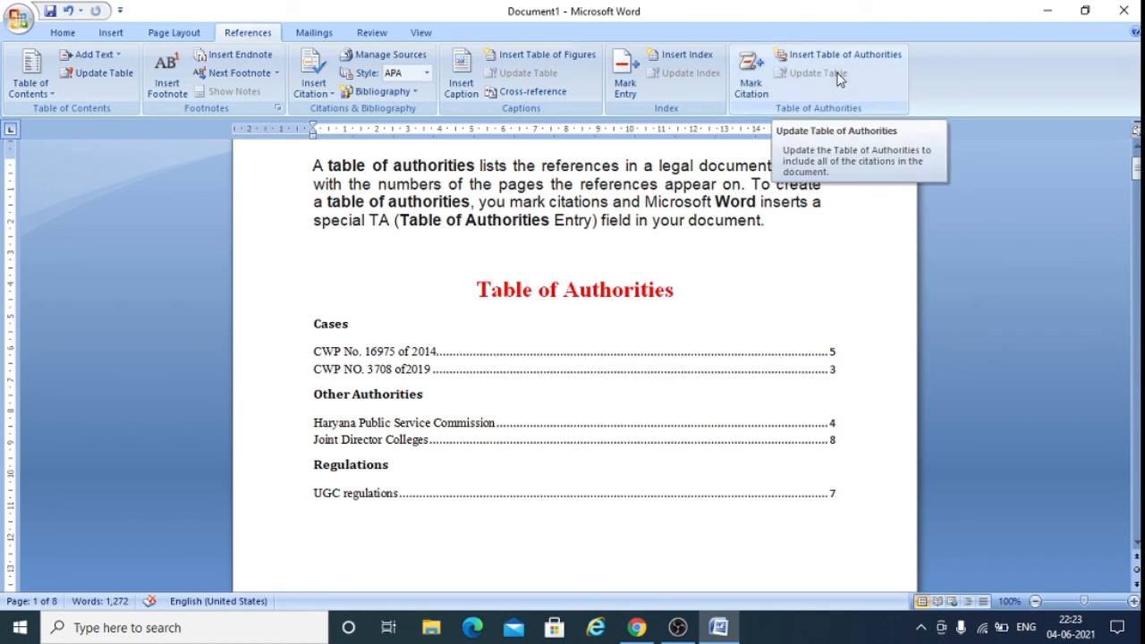
left_click(630, 406)
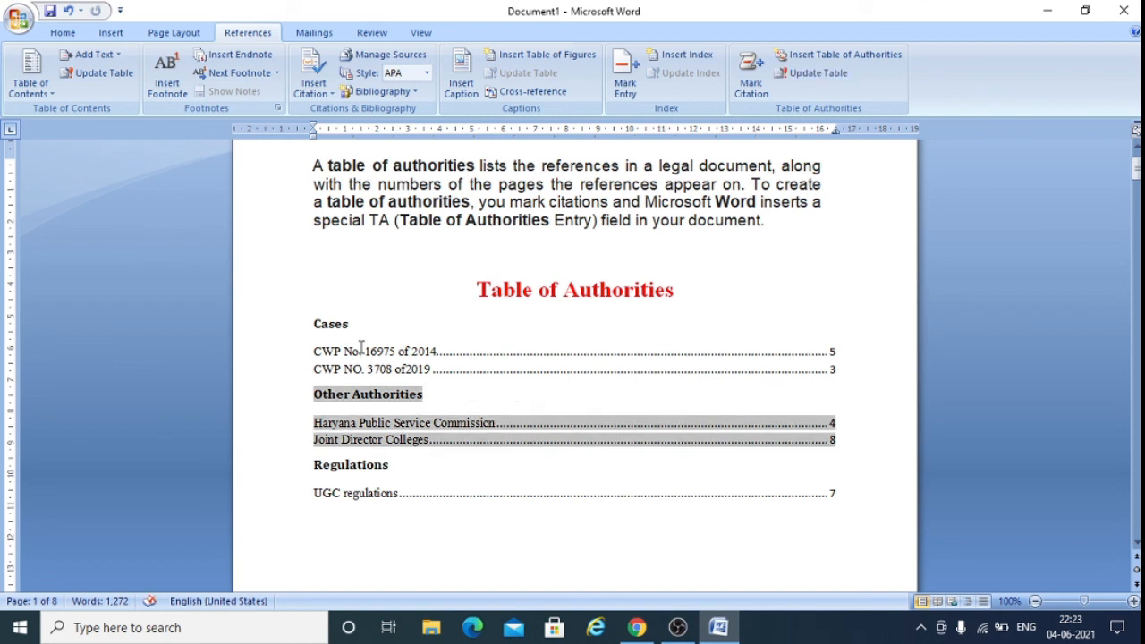